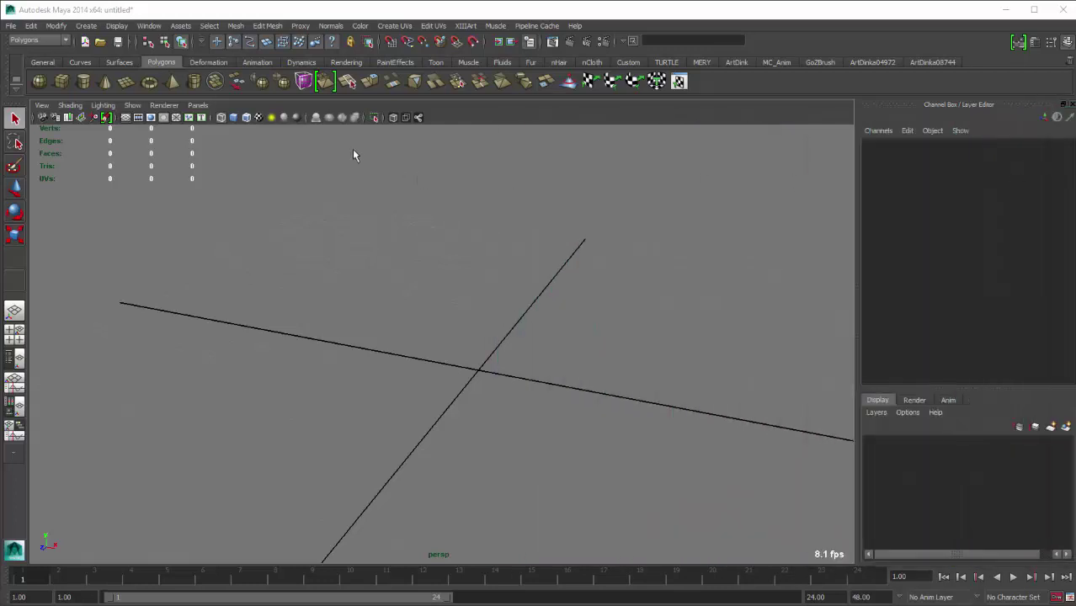
Draw polygon cube pCube1 on the grid near the origin and display it shaded
{"action": "left_click", "coordinate": [70, 78]}
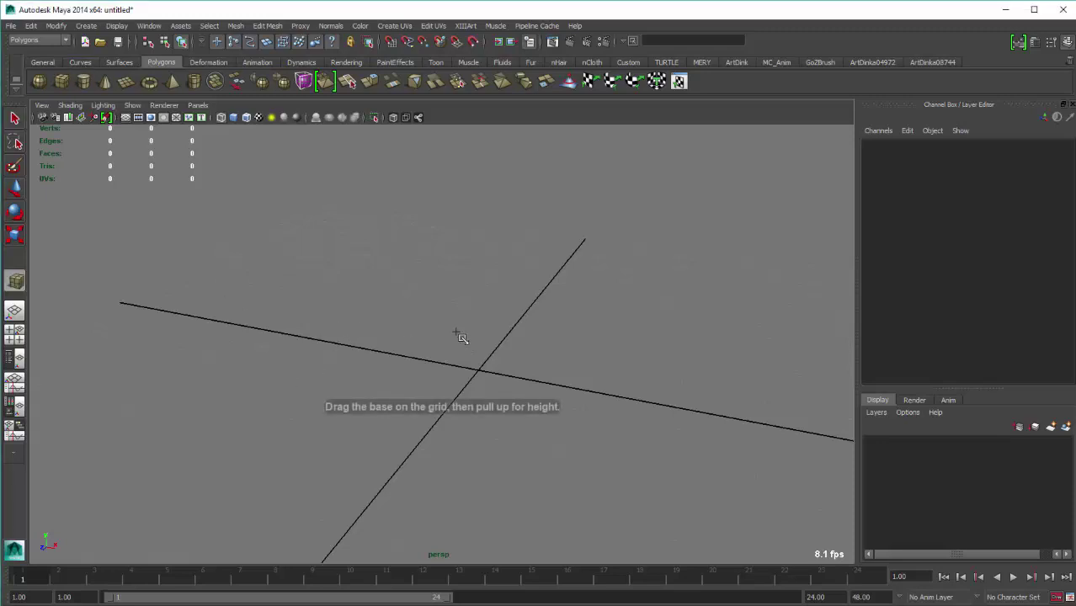
{"action": "left_click_drag", "start_coordinate": [456, 334], "coordinate": [438, 354], "text": "alt"}
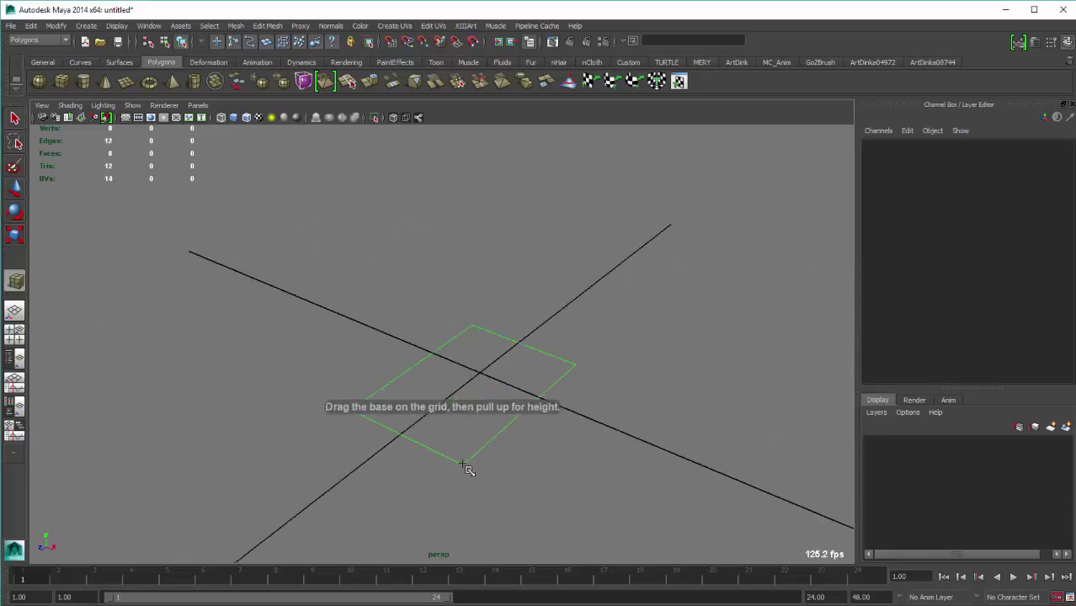
{"action": "left_click_drag", "start_coordinate": [461, 443], "coordinate": [463, 284]}
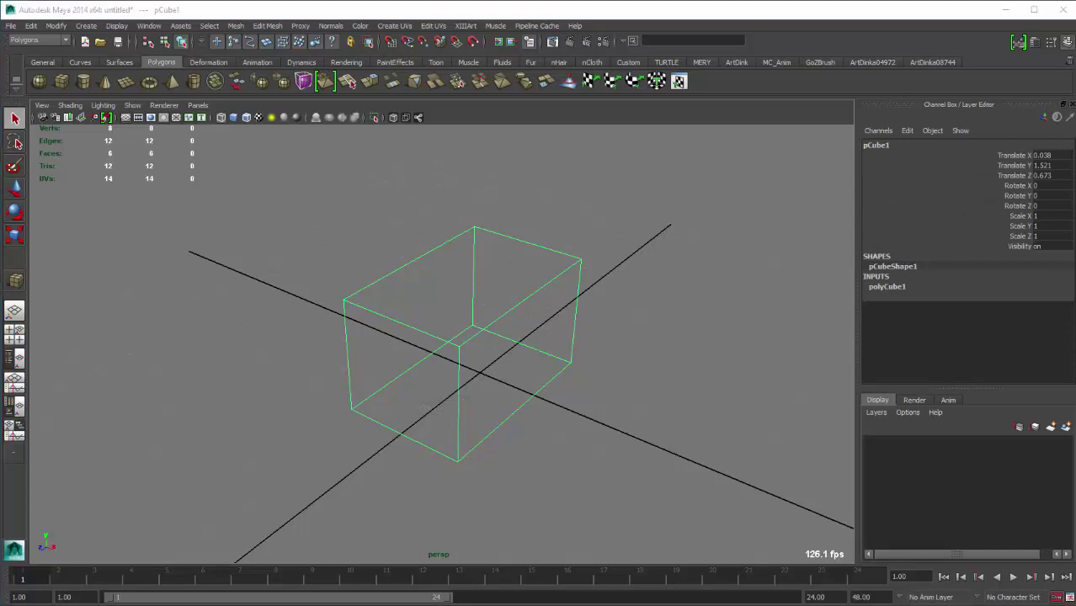
{"action": "mouse_move", "coordinate": [436, 375]}
{"action": "left_mouse_down", "text": "alt"}
{"action": "mouse_move", "coordinate": [456, 360]}
{"action": "mouse_move", "coordinate": [476, 305]}
{"action": "left_mouse_up", "text": "alt"}
{"action": "key", "text": "5"}
{"action": "key", "text": "w"}
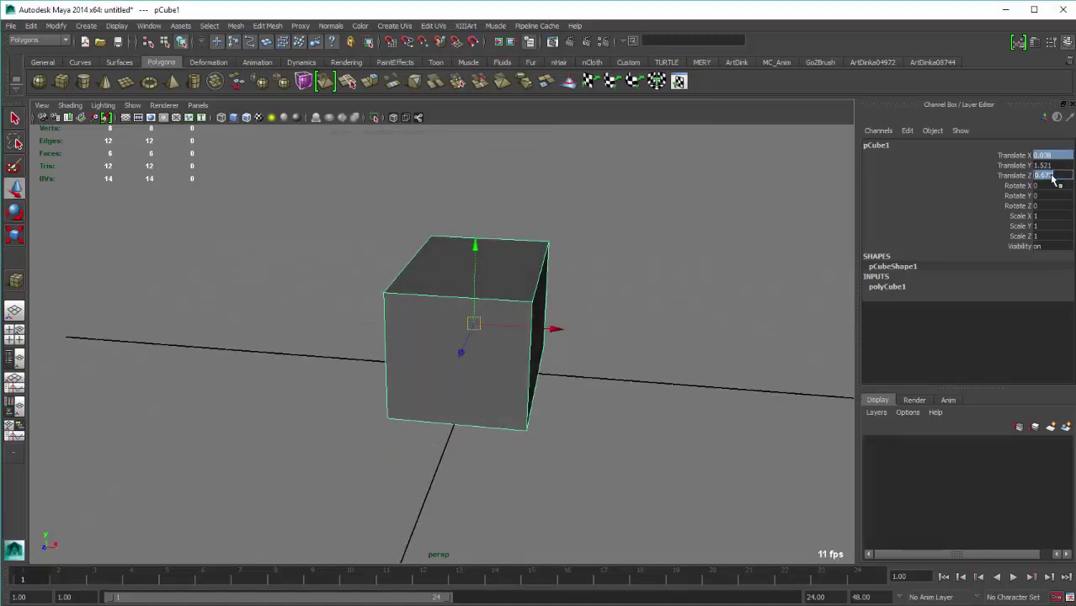
{"action": "type", "text": "0"}
Centre pCube1 by setting Translate X to 0, then reselect it
{"action": "key", "text": "Return"}
{"action": "mouse_move", "coordinate": [530, 366]}
{"action": "left_mouse_down", "text": "alt"}
{"action": "mouse_move", "coordinate": [391, 352]}
{"action": "mouse_move", "coordinate": [506, 357]}
{"action": "mouse_move", "coordinate": [515, 340]}
{"action": "mouse_move", "coordinate": [592, 402]}
{"action": "mouse_move", "coordinate": [563, 405]}
{"action": "left_mouse_up", "text": "alt"}
{"action": "left_click", "coordinate": [592, 402]}
{"action": "left_click", "coordinate": [437, 348]}
{"action": "left_click_drag", "start_coordinate": [468, 348], "coordinate": [403, 308], "text": "alt"}
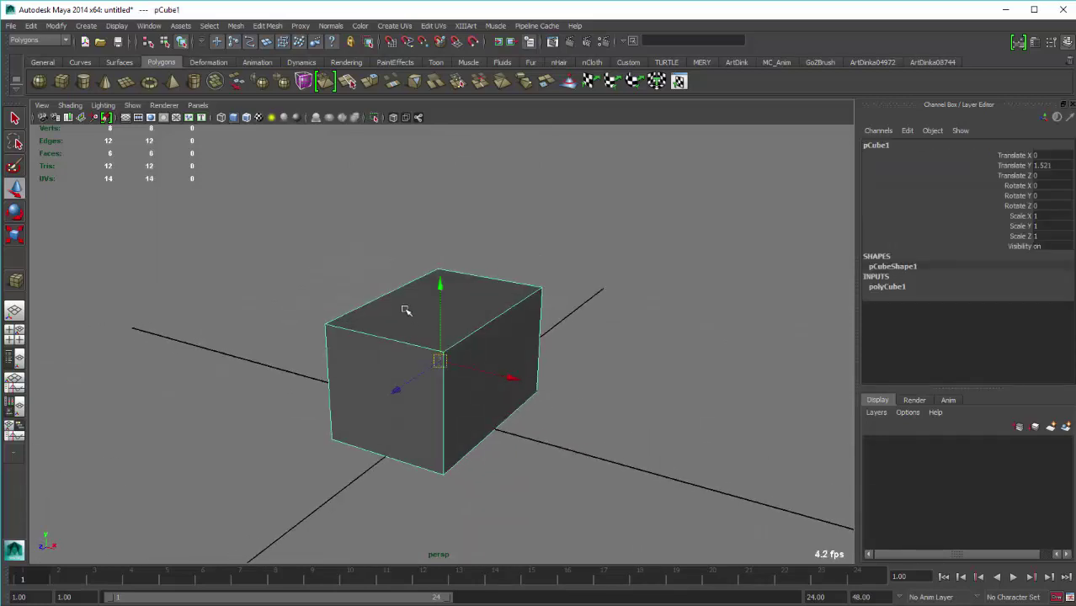
Scale the cube's right side face outward along X and preview the widened box smoothed
{"action": "right_click_drag", "start_coordinate": [403, 308], "coordinate": [403, 337]}
{"action": "left_click", "coordinate": [458, 361]}
{"action": "mouse_move", "coordinate": [461, 363]}
{"action": "left_mouse_down", "text": "alt"}
{"action": "mouse_move", "coordinate": [497, 355]}
{"action": "mouse_move", "coordinate": [409, 351]}
{"action": "mouse_move", "coordinate": [517, 389]}
{"action": "left_mouse_up", "text": "alt"}
{"action": "key", "text": "r"}
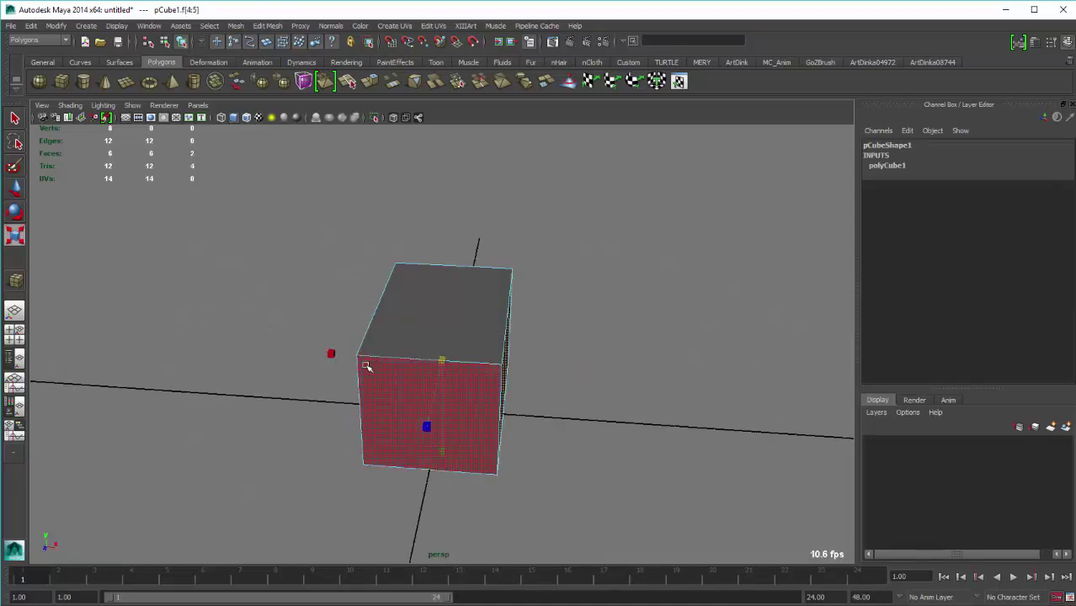
{"action": "left_click_drag", "start_coordinate": [332, 354], "coordinate": [348, 354]}
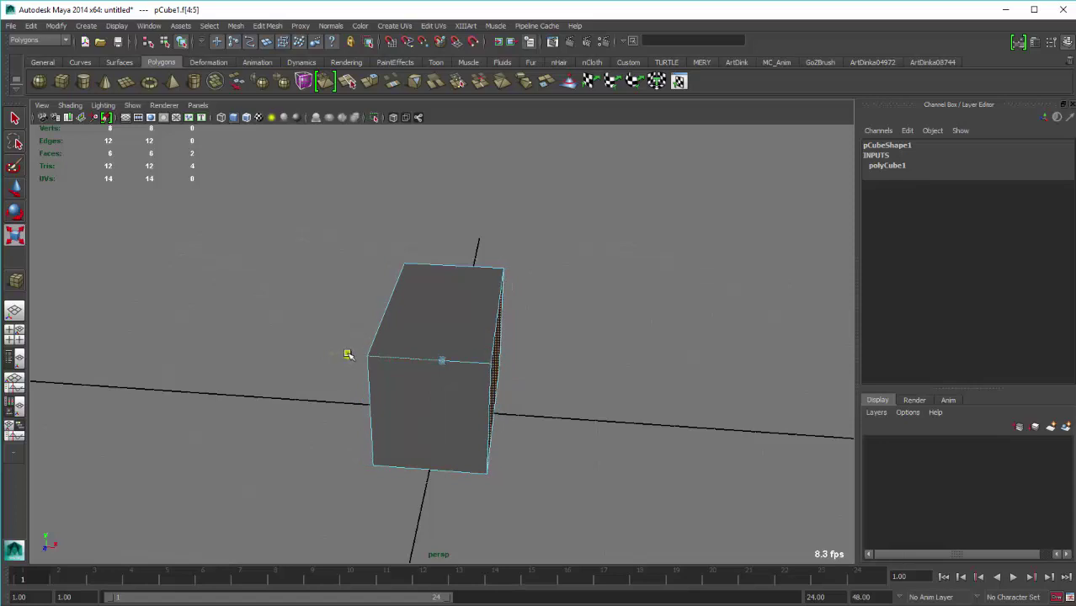
{"action": "key", "text": "w"}
{"action": "mouse_move", "coordinate": [440, 344]}
{"action": "left_mouse_down", "text": "alt"}
{"action": "mouse_move", "coordinate": [360, 312]}
{"action": "mouse_move", "coordinate": [376, 334]}
{"action": "mouse_move", "coordinate": [407, 290]}
{"action": "left_mouse_up", "text": "alt"}
{"action": "key", "text": "2"}
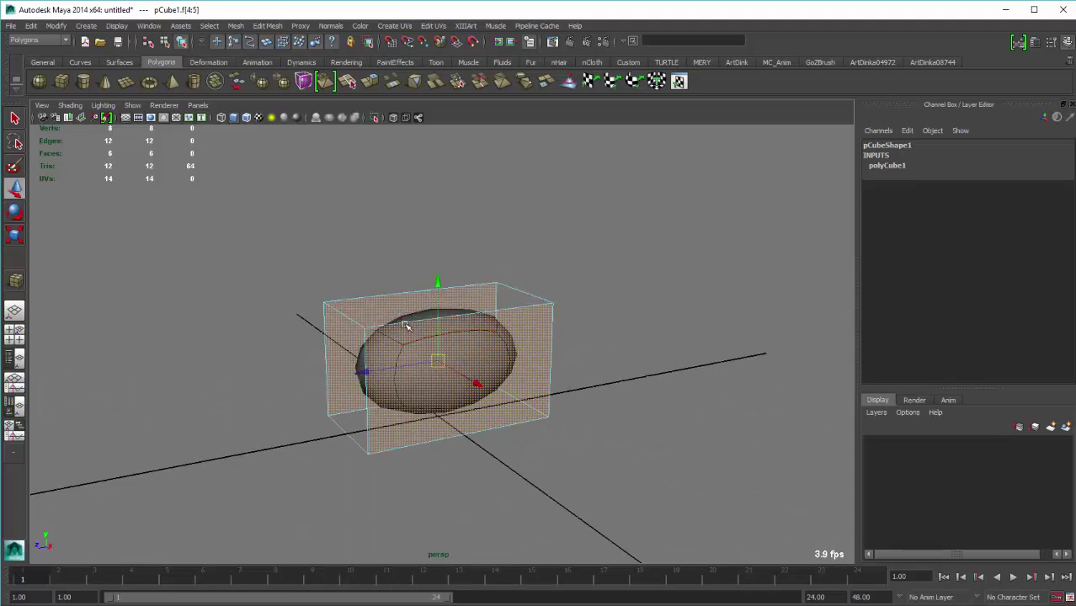
Split the box through its middle with edge-ring splits in both directions
{"action": "left_click", "coordinate": [405, 326]}
{"action": "right_click", "coordinate": [405, 324], "text": "ctrl"}
{"action": "mouse_move", "coordinate": [355, 339]}
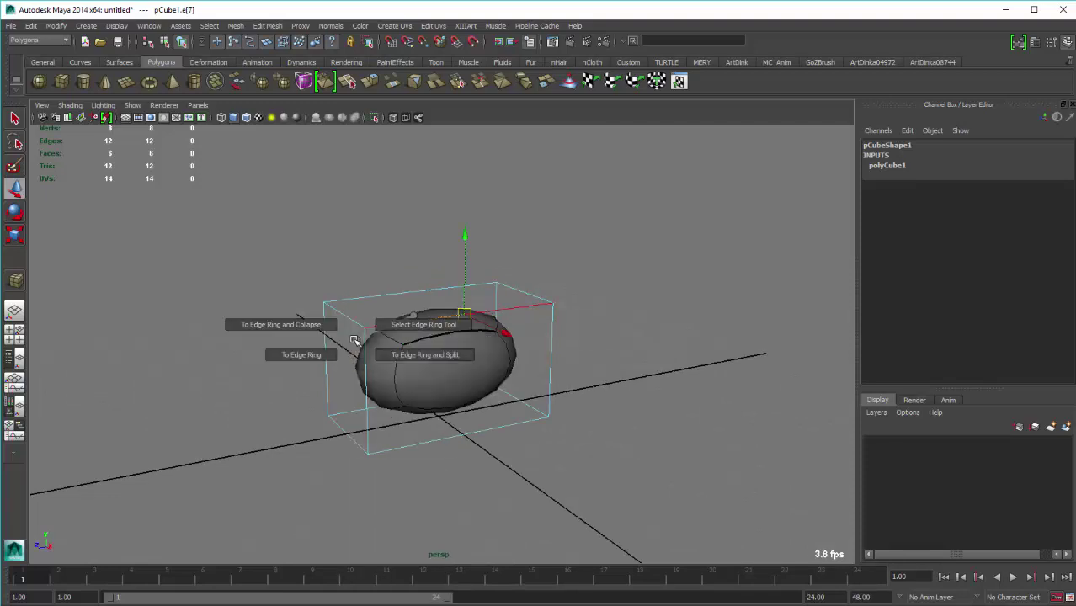
{"action": "left_click", "coordinate": [395, 355]}
{"action": "left_click_drag", "start_coordinate": [396, 358], "coordinate": [371, 337], "text": "alt"}
{"action": "left_click", "coordinate": [411, 387]}
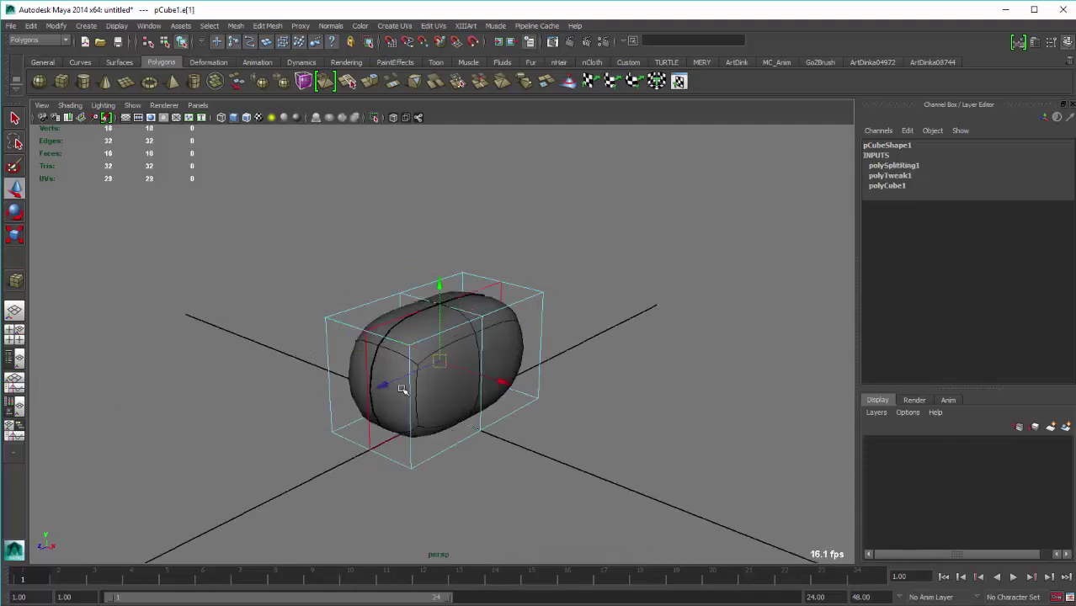
{"action": "key", "text": "g"}
{"action": "key", "text": "g"}
Add offset edge loop pairs around the vertical and horizontal centre edges
{"action": "right_click", "coordinate": [405, 390], "text": "shift"}
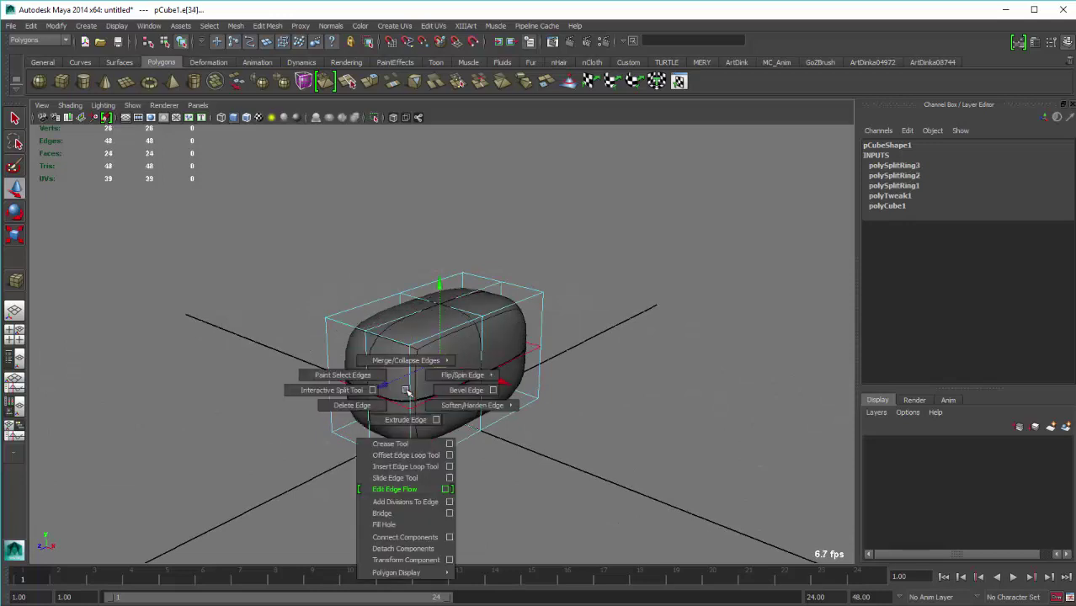
{"action": "right_click_drag", "start_coordinate": [406, 413], "coordinate": [396, 455]}
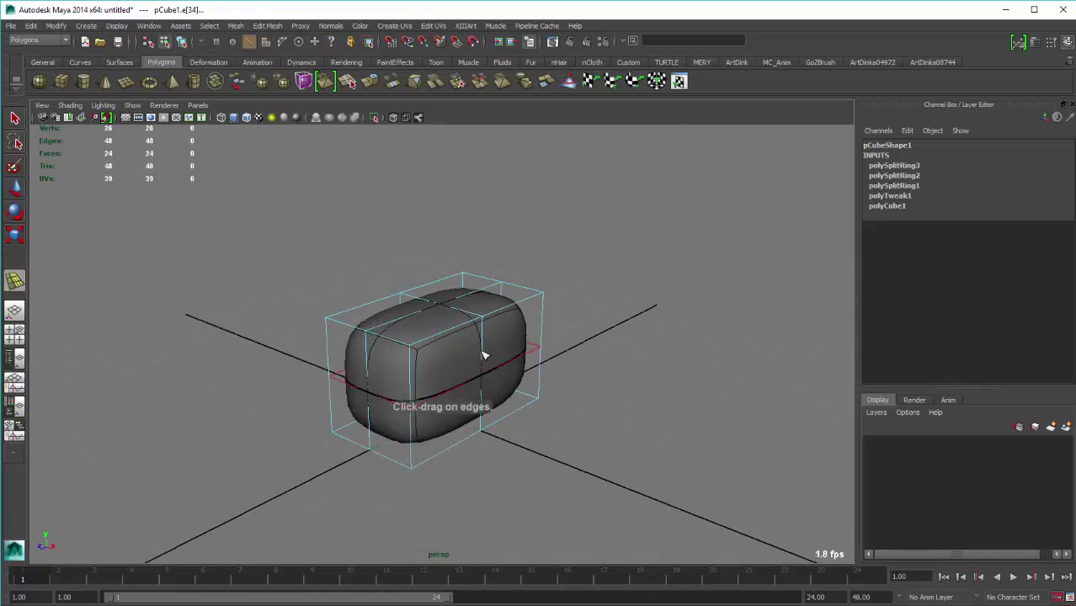
{"action": "mouse_move", "coordinate": [484, 354]}
{"action": "left_mouse_down"}
{"action": "mouse_move", "coordinate": [505, 336]}
{"action": "mouse_move", "coordinate": [484, 404]}
{"action": "mouse_move", "coordinate": [442, 389]}
{"action": "left_mouse_up"}
{"action": "key", "text": "w"}
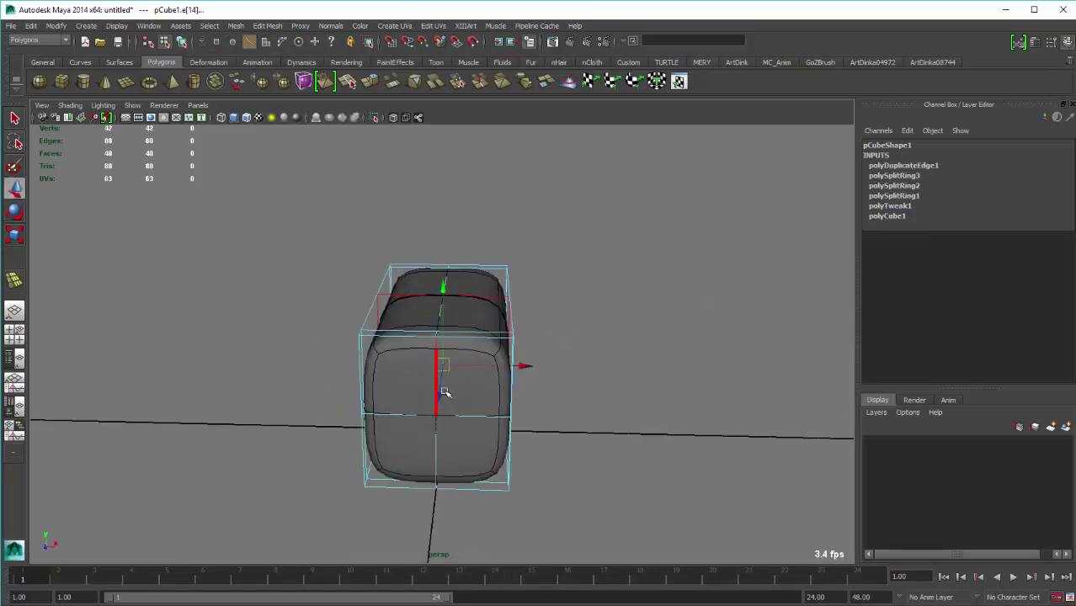
{"action": "right_click", "coordinate": [435, 377], "text": "shift"}
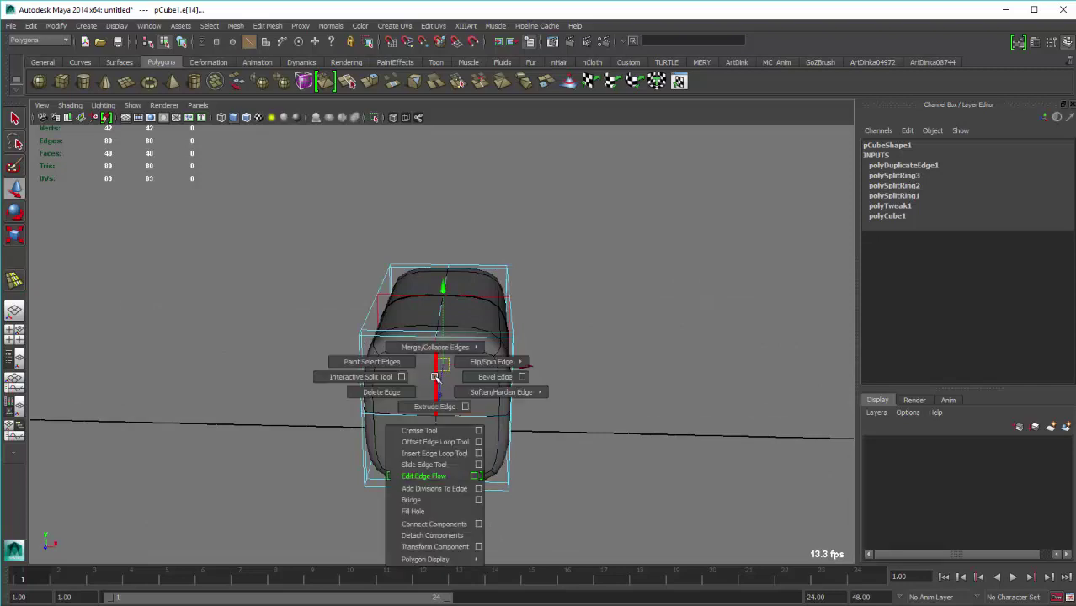
{"action": "left_click", "coordinate": [433, 453]}
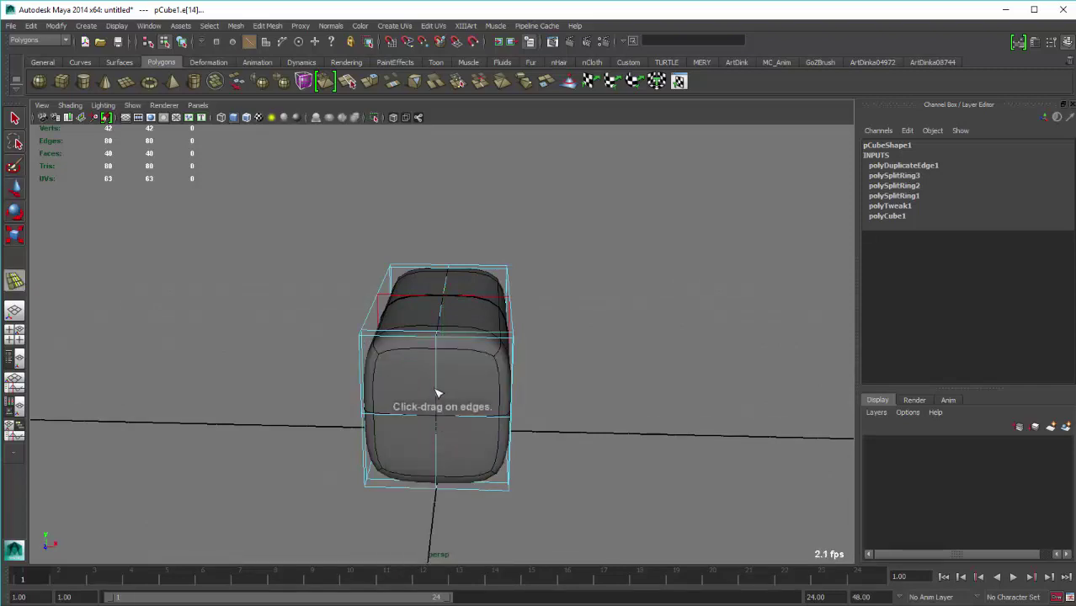
{"action": "left_click_drag", "start_coordinate": [437, 393], "coordinate": [470, 352]}
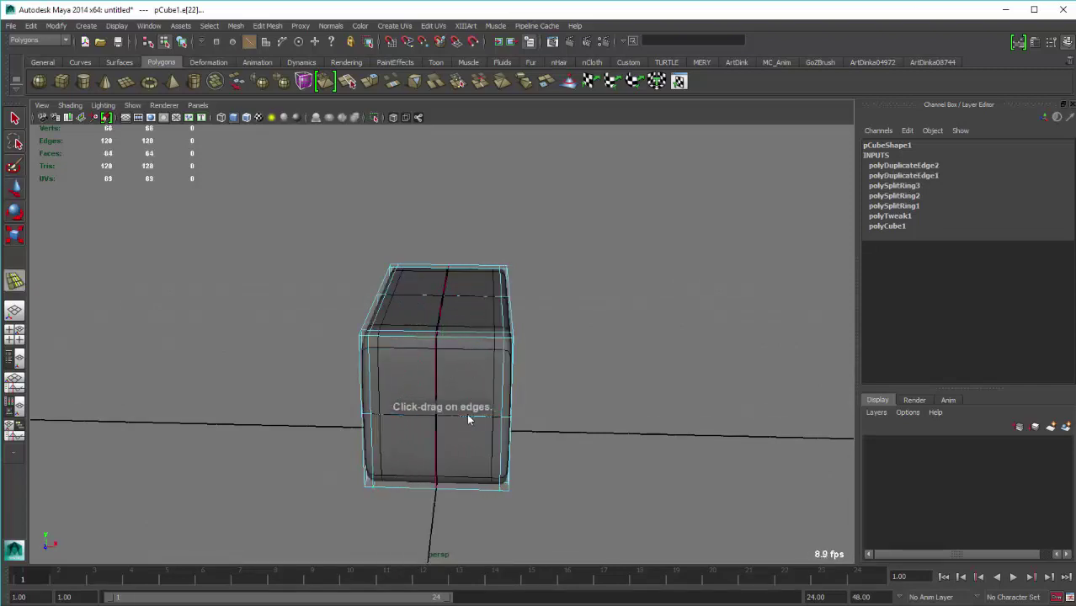
{"action": "mouse_move", "coordinate": [467, 411]}
{"action": "left_mouse_down"}
{"action": "mouse_move", "coordinate": [492, 402]}
{"action": "mouse_move", "coordinate": [455, 356]}
{"action": "mouse_move", "coordinate": [447, 362]}
{"action": "left_mouse_up"}
Insert a support loop near the box's top-front edge using edge-ring split
{"action": "mouse_move", "coordinate": [578, 356]}
{"action": "left_mouse_down", "text": "alt"}
{"action": "mouse_move", "coordinate": [605, 365]}
{"action": "mouse_move", "coordinate": [452, 313]}
{"action": "mouse_move", "coordinate": [480, 323]}
{"action": "mouse_move", "coordinate": [464, 322]}
{"action": "left_mouse_up", "text": "alt"}
{"action": "left_click", "coordinate": [604, 364]}
{"action": "left_click", "coordinate": [480, 323]}
{"action": "right_click", "coordinate": [458, 341], "text": "shift"}
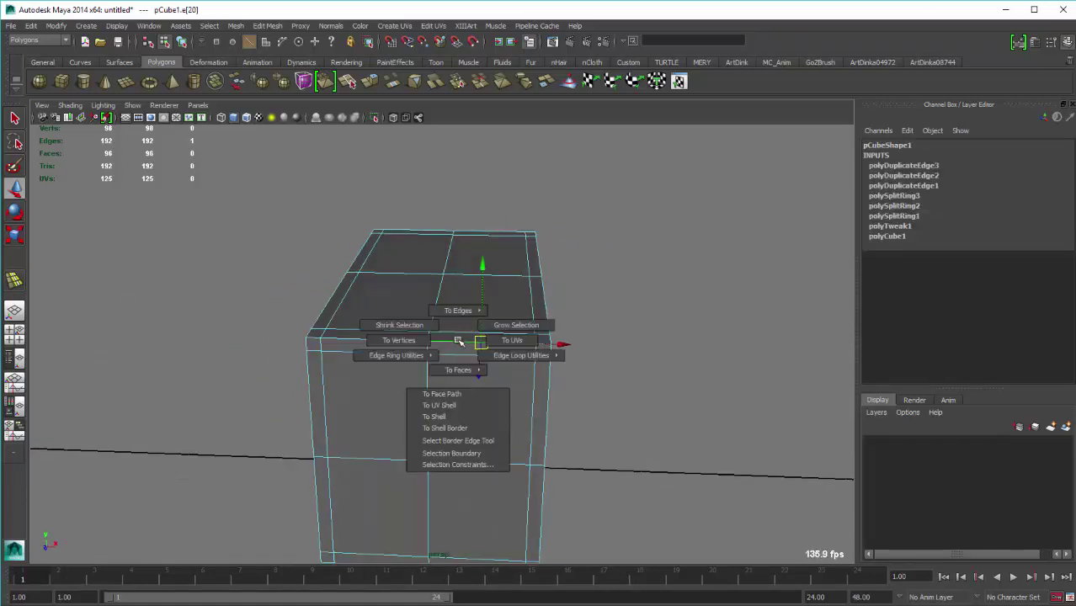
{"action": "mouse_move", "coordinate": [459, 341]}
{"action": "right_mouse_down", "text": "shift"}
{"action": "mouse_move", "coordinate": [433, 372]}
{"action": "mouse_move", "coordinate": [416, 361]}
{"action": "mouse_move", "coordinate": [441, 366]}
{"action": "right_mouse_up", "text": "shift"}
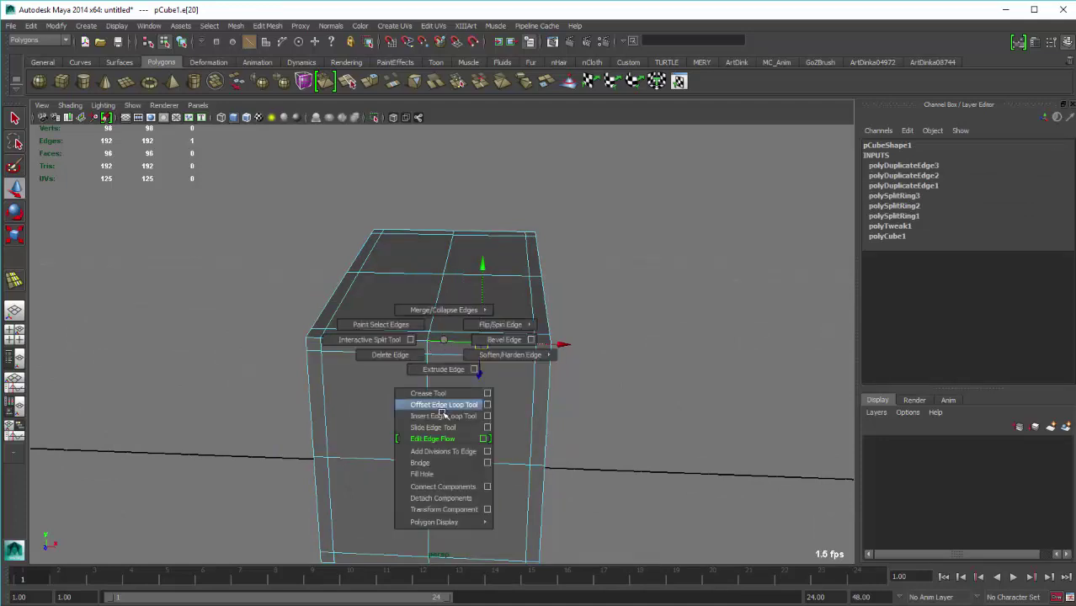
{"action": "mouse_move", "coordinate": [439, 345]}
{"action": "left_mouse_down"}
{"action": "mouse_move", "coordinate": [473, 337]}
{"action": "mouse_move", "coordinate": [482, 320]}
{"action": "mouse_move", "coordinate": [414, 316]}
{"action": "mouse_move", "coordinate": [514, 281]}
{"action": "mouse_move", "coordinate": [468, 317]}
{"action": "left_mouse_up"}
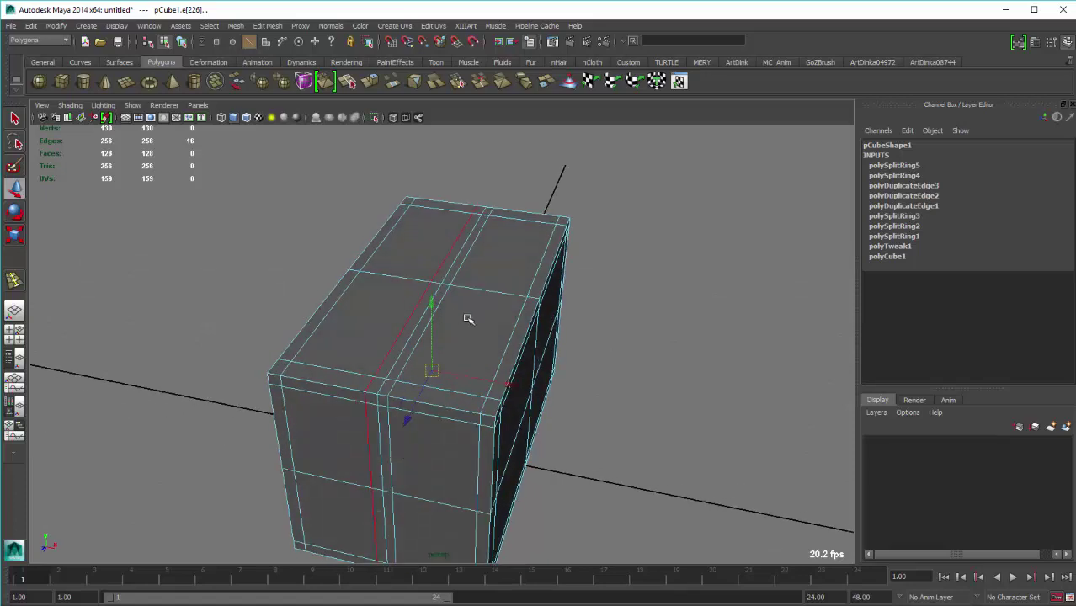
Select several right and left front faces, then switch to vertices and pick a front vertex
{"action": "right_click", "coordinate": [469, 319]}
{"action": "right_click_drag", "start_coordinate": [476, 332], "coordinate": [473, 334]}
{"action": "mouse_move", "coordinate": [473, 334]}
{"action": "left_mouse_down", "text": "alt"}
{"action": "mouse_move", "coordinate": [447, 423]}
{"action": "mouse_move", "coordinate": [434, 411]}
{"action": "mouse_move", "coordinate": [462, 379]}
{"action": "mouse_move", "coordinate": [488, 378]}
{"action": "left_mouse_up", "text": "alt"}
{"action": "left_click", "coordinate": [462, 379]}
{"action": "left_click", "coordinate": [456, 384]}
{"action": "left_click", "coordinate": [464, 383]}
{"action": "left_click", "coordinate": [503, 370]}
{"action": "left_click", "coordinate": [449, 379]}
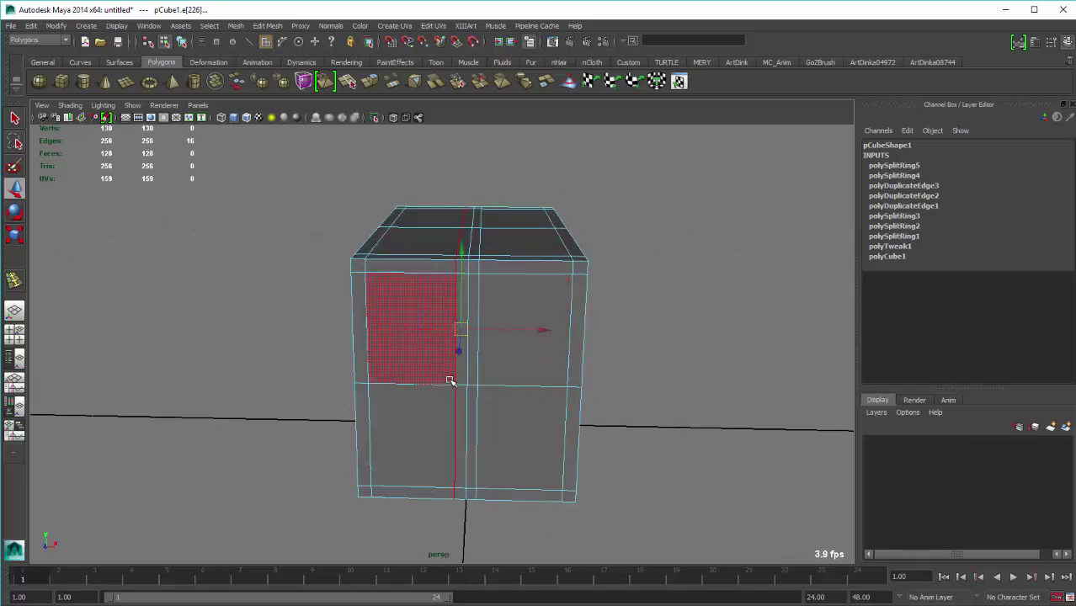
{"action": "right_click", "coordinate": [450, 380]}
{"action": "left_click", "coordinate": [418, 383]}
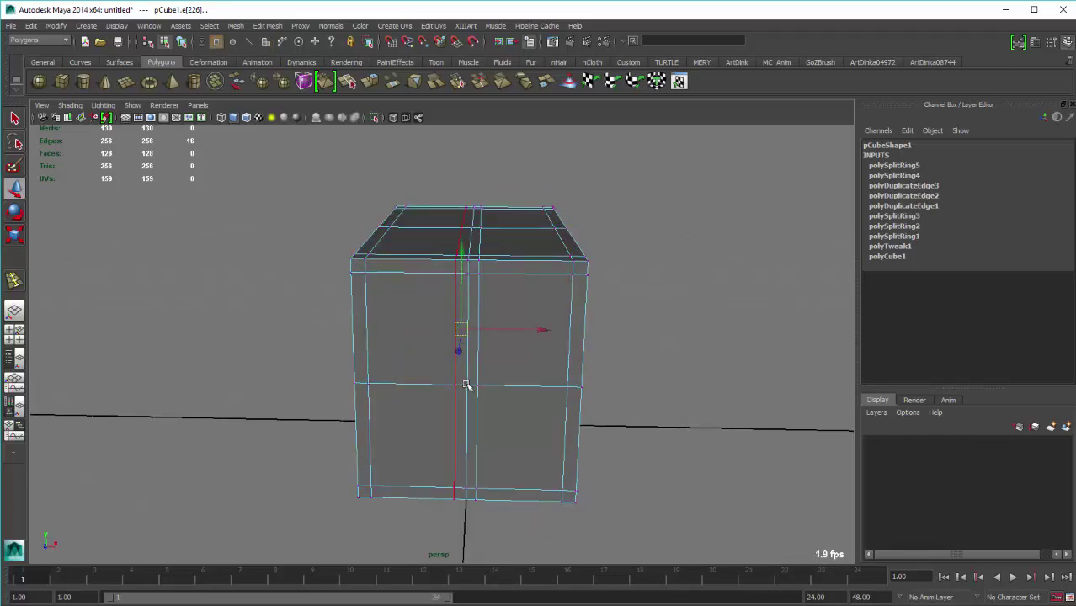
{"action": "left_click", "coordinate": [466, 385]}
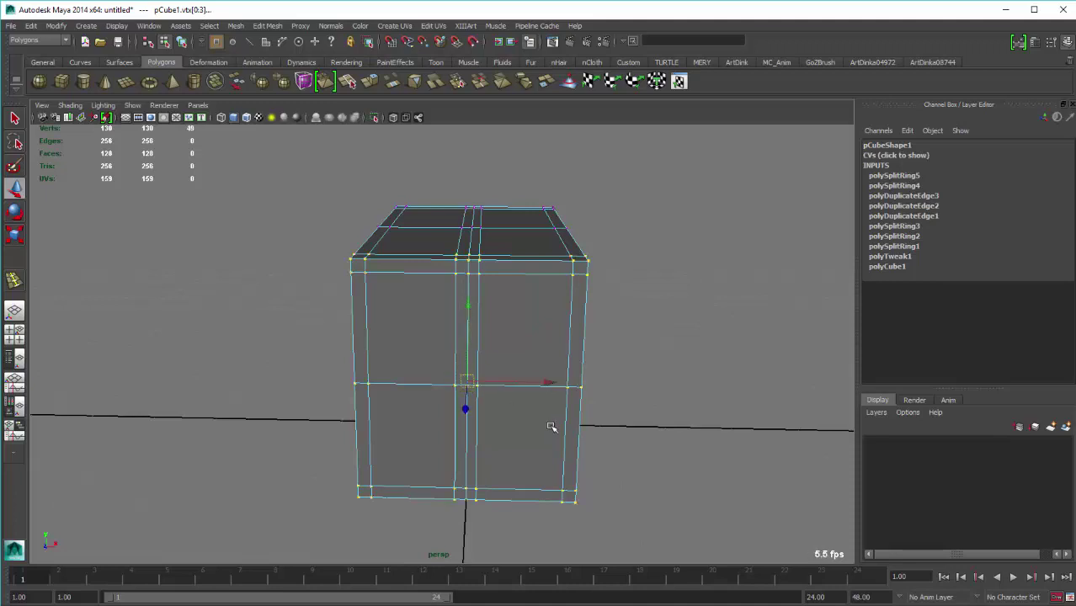
{"action": "right_click_drag", "start_coordinate": [542, 364], "coordinate": [539, 416], "text": "ctrl"}
{"action": "mouse_move", "coordinate": [541, 414]}
{"action": "left_mouse_down", "text": "alt"}
{"action": "mouse_move", "coordinate": [466, 358]}
{"action": "mouse_move", "coordinate": [448, 359]}
{"action": "left_mouse_up", "text": "alt"}
{"action": "left_click_drag", "start_coordinate": [345, 567], "coordinate": [355, 432], "text": "alt"}
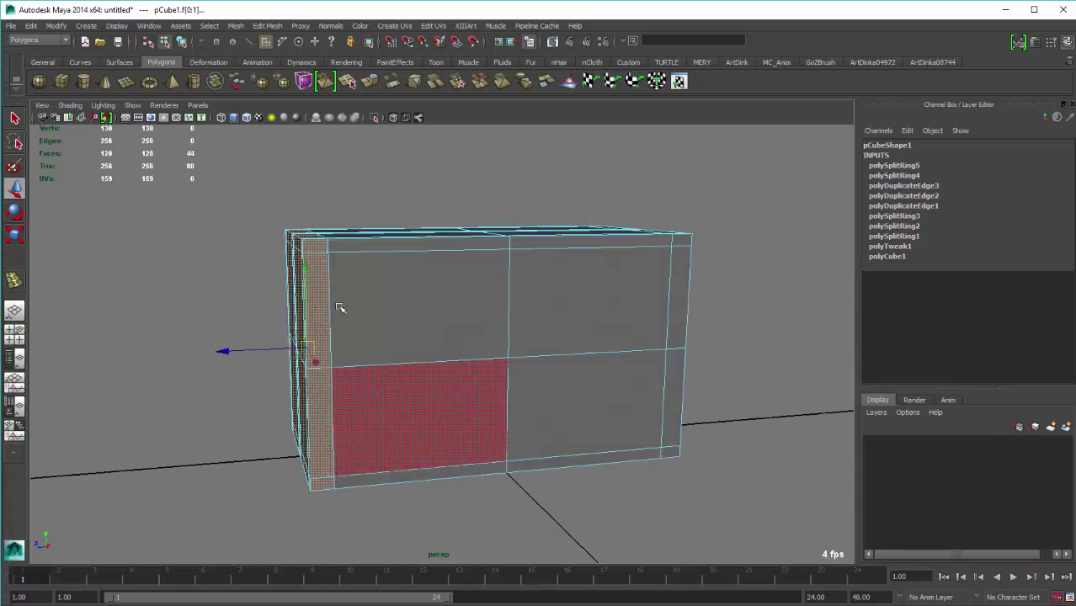
{"action": "key", "text": "4"}
{"action": "mouse_move", "coordinate": [360, 357]}
{"action": "left_mouse_down", "text": "alt"}
{"action": "mouse_move", "coordinate": [330, 276]}
{"action": "mouse_move", "coordinate": [334, 221]}
{"action": "left_mouse_up", "text": "alt"}
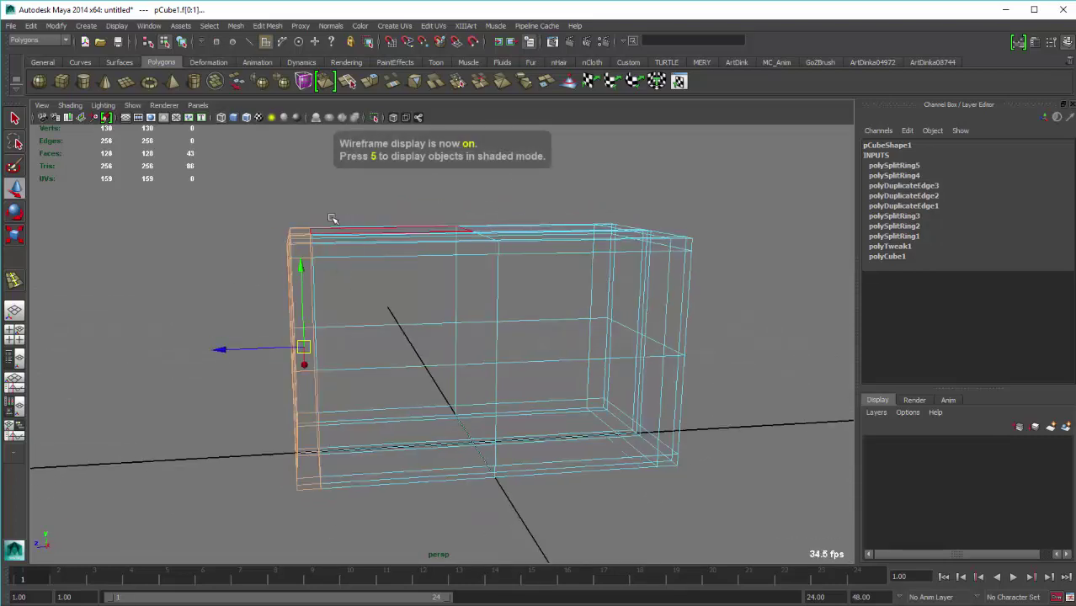
{"action": "left_click", "coordinate": [338, 424]}
{"action": "mouse_move", "coordinate": [339, 423]}
{"action": "left_mouse_down", "text": "alt"}
{"action": "mouse_move", "coordinate": [348, 433]}
{"action": "mouse_move", "coordinate": [328, 219]}
{"action": "left_mouse_up", "text": "alt"}
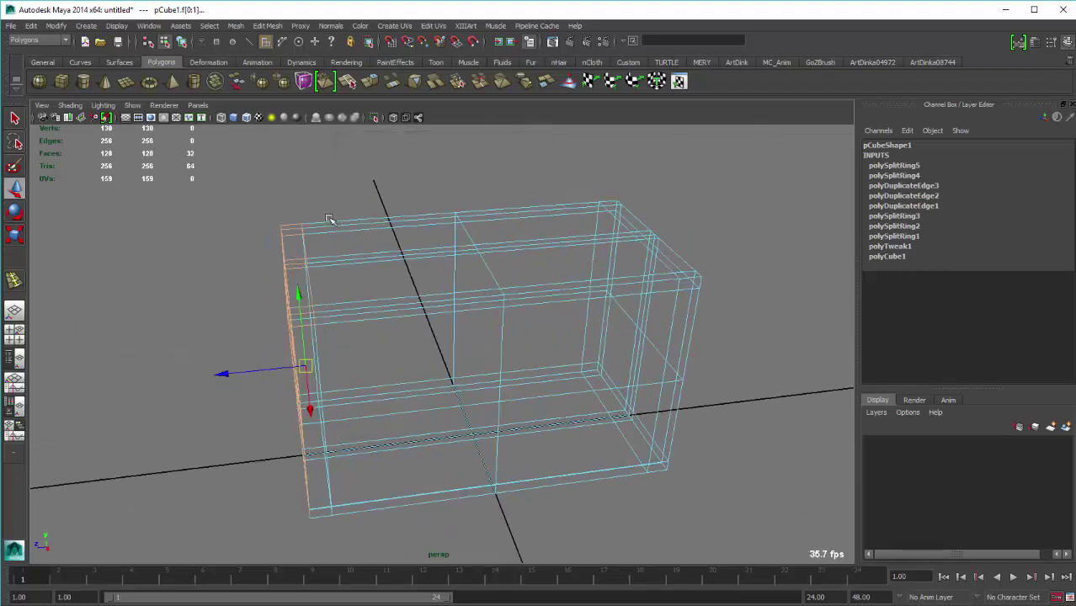
{"action": "left_click_drag", "start_coordinate": [500, 254], "coordinate": [323, 278], "text": "ctrl"}
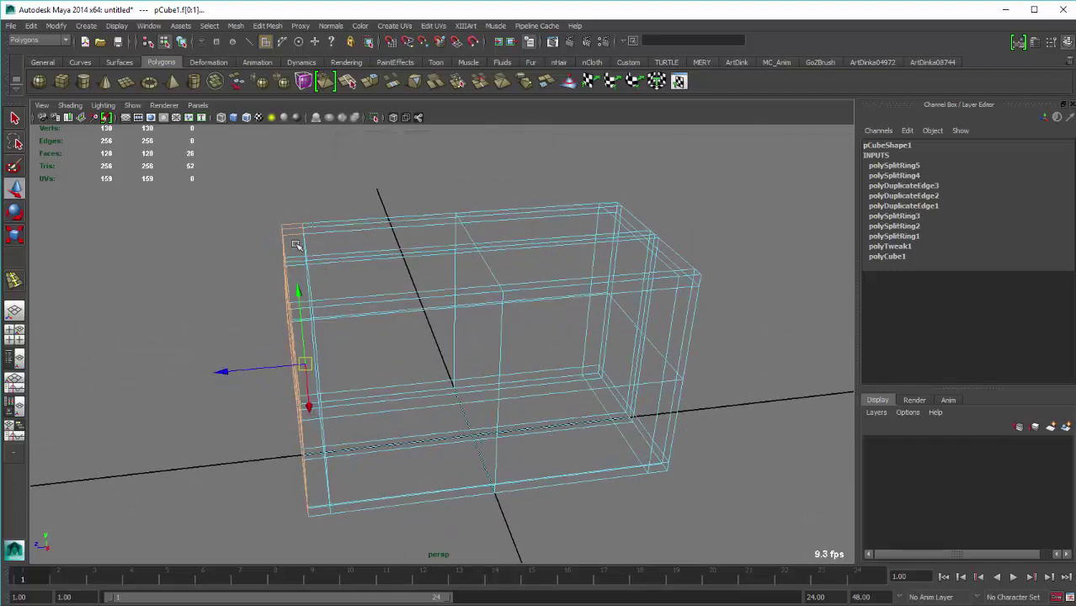
{"action": "mouse_move", "coordinate": [296, 244]}
{"action": "left_mouse_down", "text": "alt"}
{"action": "mouse_move", "coordinate": [371, 263]}
{"action": "mouse_move", "coordinate": [377, 307]}
{"action": "mouse_move", "coordinate": [309, 434]}
{"action": "mouse_move", "coordinate": [380, 381]}
{"action": "mouse_move", "coordinate": [313, 420]}
{"action": "mouse_move", "coordinate": [367, 355]}
{"action": "mouse_move", "coordinate": [440, 368]}
{"action": "mouse_move", "coordinate": [442, 354]}
{"action": "left_mouse_up", "text": "alt"}
{"action": "key", "text": "5"}
{"action": "right_click_drag", "start_coordinate": [438, 348], "coordinate": [419, 327]}
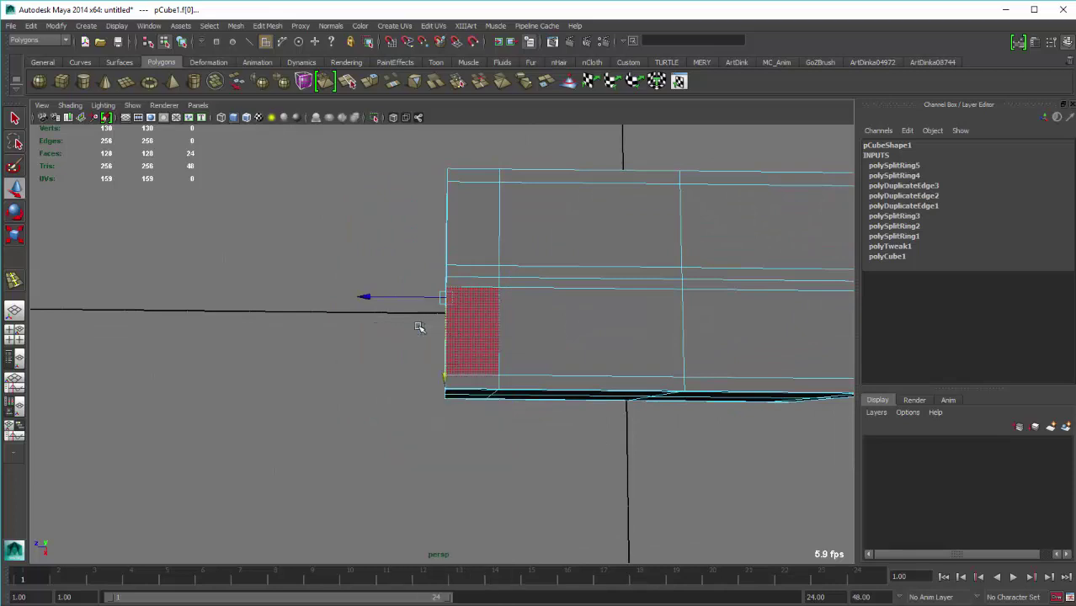
{"action": "key", "text": "ctrl+F9"}
{"action": "key", "text": "4"}
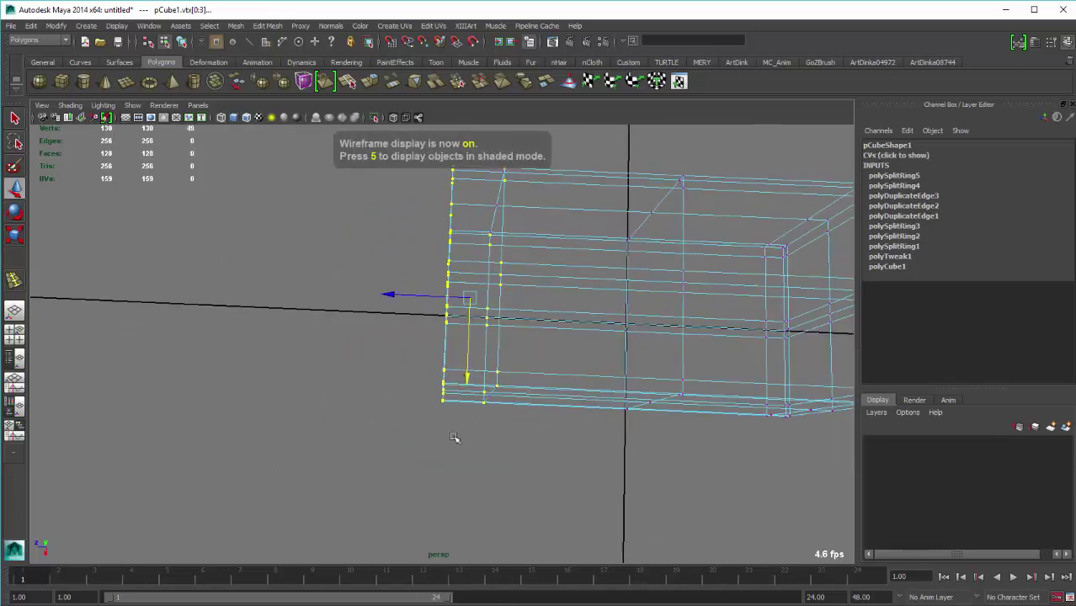
{"action": "left_click", "coordinate": [431, 397]}
{"action": "left_click_drag", "start_coordinate": [428, 398], "coordinate": [430, 407], "text": "alt"}
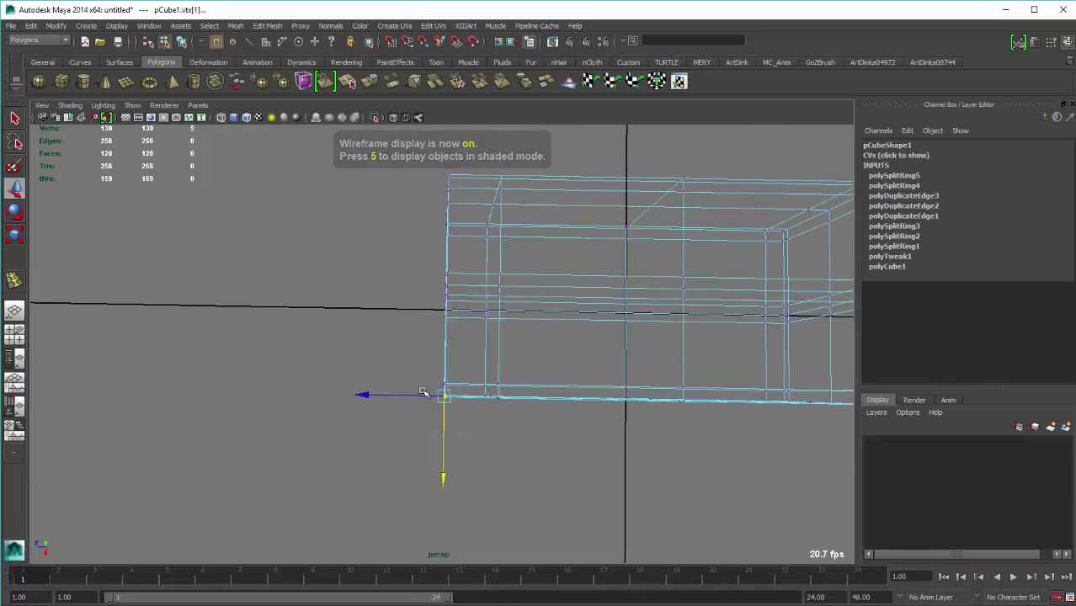
{"action": "left_click_drag", "start_coordinate": [390, 395], "coordinate": [447, 356], "text": "alt"}
{"action": "key", "text": "5"}
Extrude two top faces of the box and sink them into the top
{"action": "right_click_drag", "start_coordinate": [446, 356], "coordinate": [445, 377]}
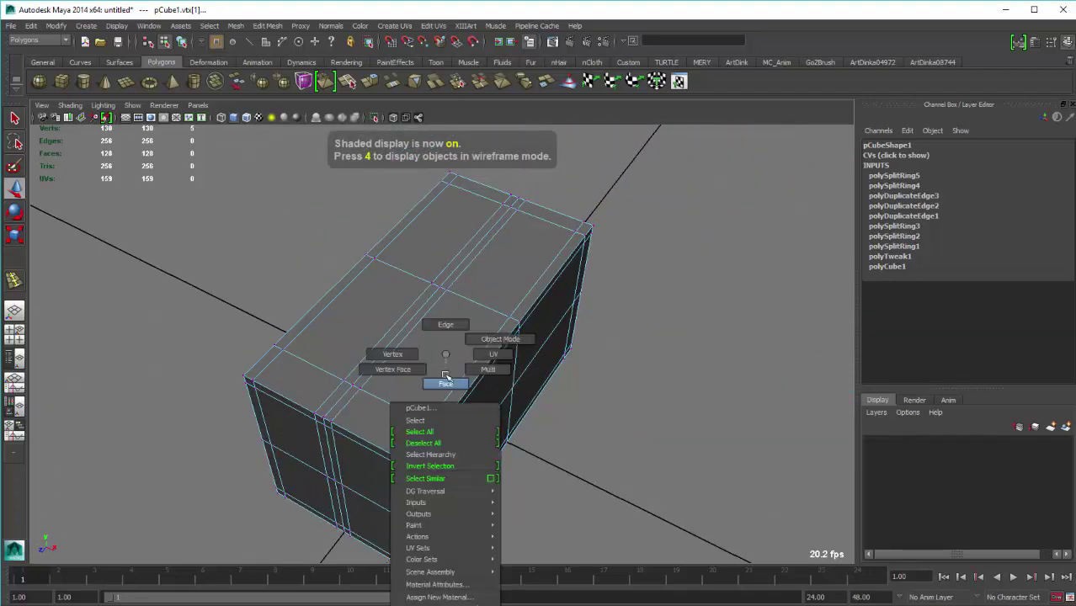
{"action": "left_click", "coordinate": [435, 341]}
{"action": "left_click", "coordinate": [492, 253], "text": "shift"}
{"action": "mouse_move", "coordinate": [493, 252]}
{"action": "left_mouse_down", "text": "alt"}
{"action": "mouse_move", "coordinate": [505, 290]}
{"action": "mouse_move", "coordinate": [470, 300]}
{"action": "left_mouse_up", "text": "alt"}
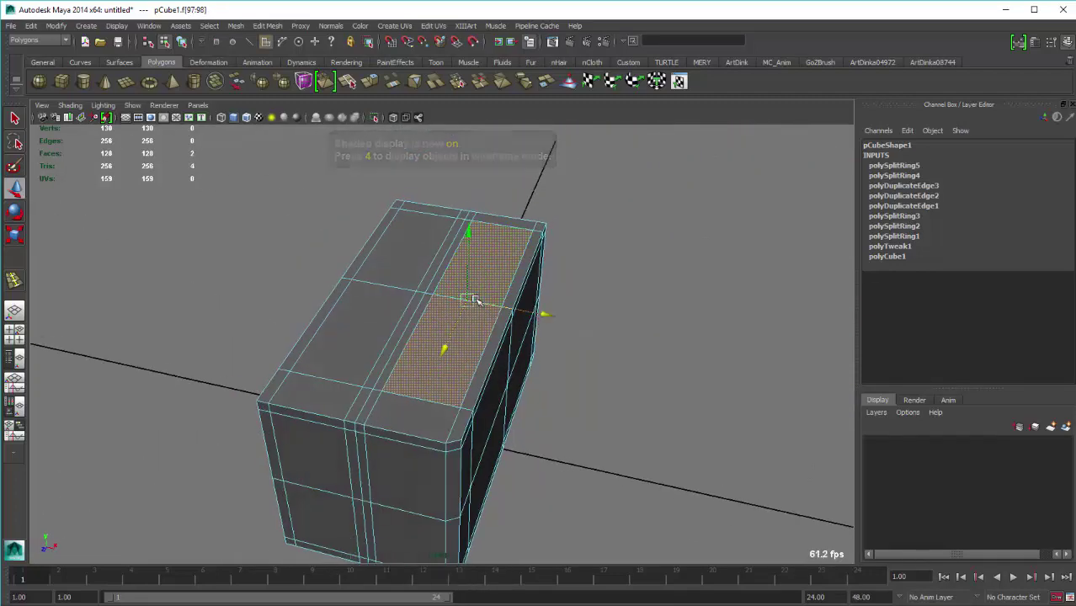
{"action": "right_click_drag", "start_coordinate": [470, 303], "coordinate": [473, 324], "text": "shift"}
{"action": "left_click_drag", "start_coordinate": [451, 254], "coordinate": [453, 253]}
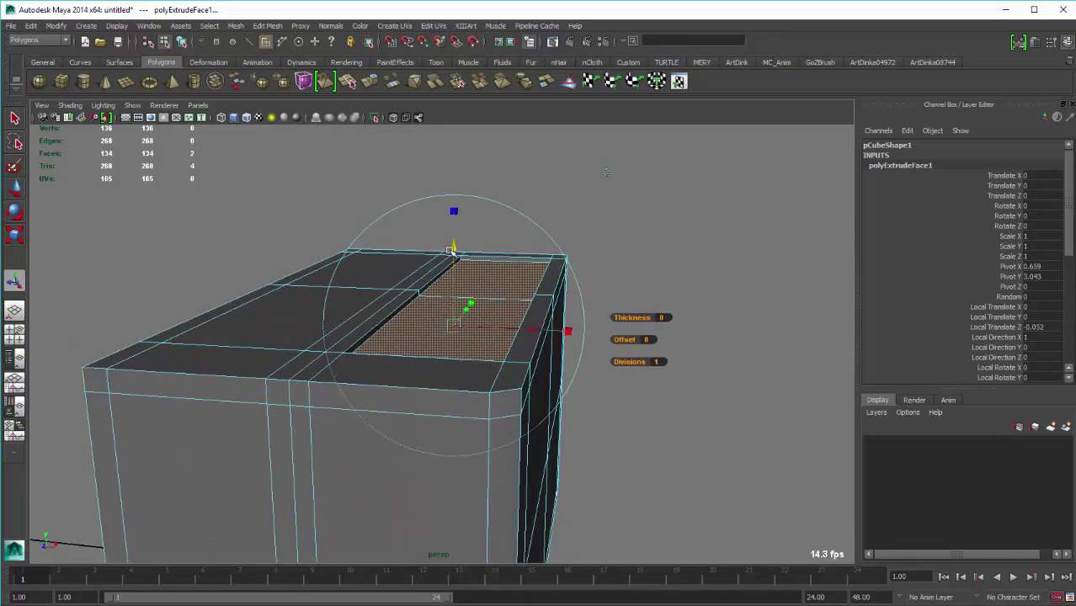
Extrude the slot faces twice more to push them deeper, then deselect
{"action": "key", "text": "ctrl+e"}
{"action": "mouse_move", "coordinate": [452, 250]}
{"action": "left_mouse_down"}
{"action": "mouse_move", "coordinate": [453, 313]}
{"action": "mouse_move", "coordinate": [512, 300]}
{"action": "mouse_move", "coordinate": [623, 319]}
{"action": "mouse_move", "coordinate": [390, 352]}
{"action": "mouse_move", "coordinate": [282, 345]}
{"action": "left_mouse_up"}
{"action": "key", "text": "ctrl+e"}
{"action": "left_click", "coordinate": [624, 319]}
{"action": "left_click", "coordinate": [383, 352]}
Add offset edge loops on both sides of the loop crossing the slot
{"action": "key", "text": "3"}
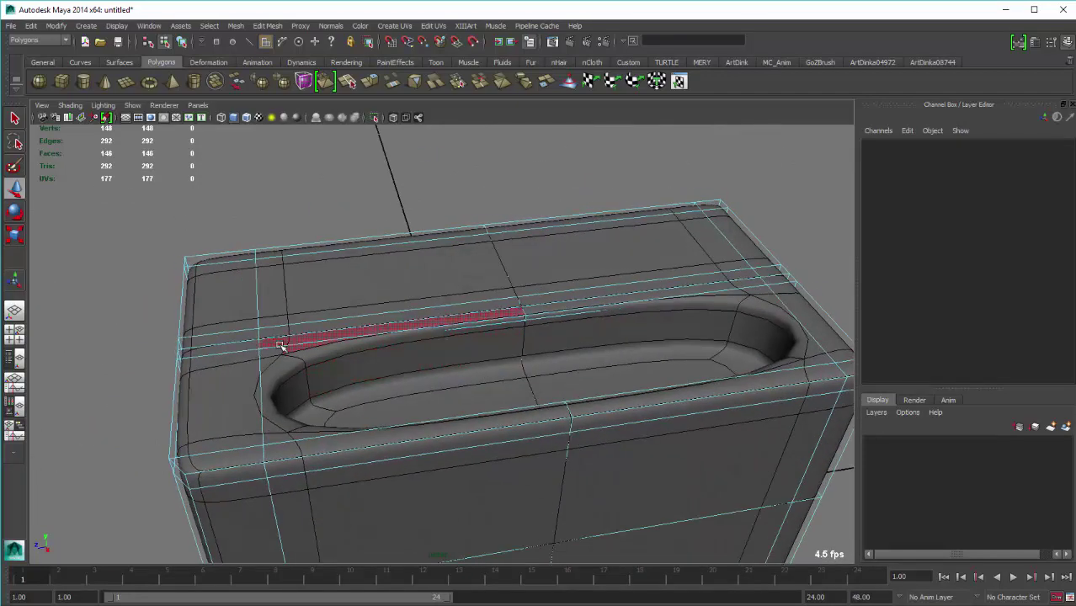
{"action": "right_click", "coordinate": [281, 345]}
{"action": "right_click_drag", "start_coordinate": [281, 345], "coordinate": [281, 316]}
{"action": "key", "text": "1"}
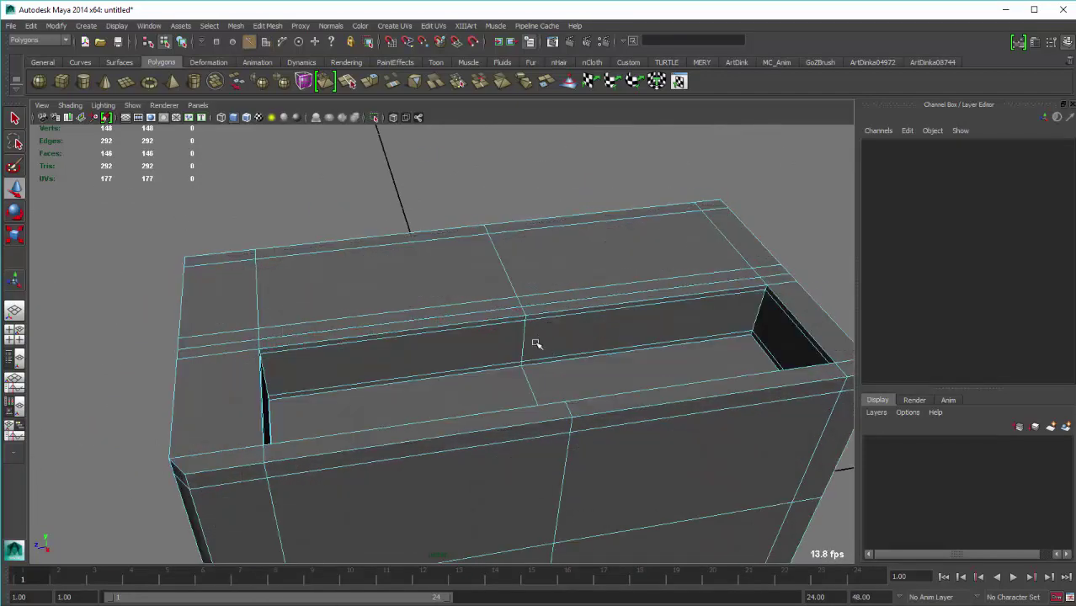
{"action": "left_click", "coordinate": [523, 346]}
{"action": "right_click", "coordinate": [523, 345], "text": "shift"}
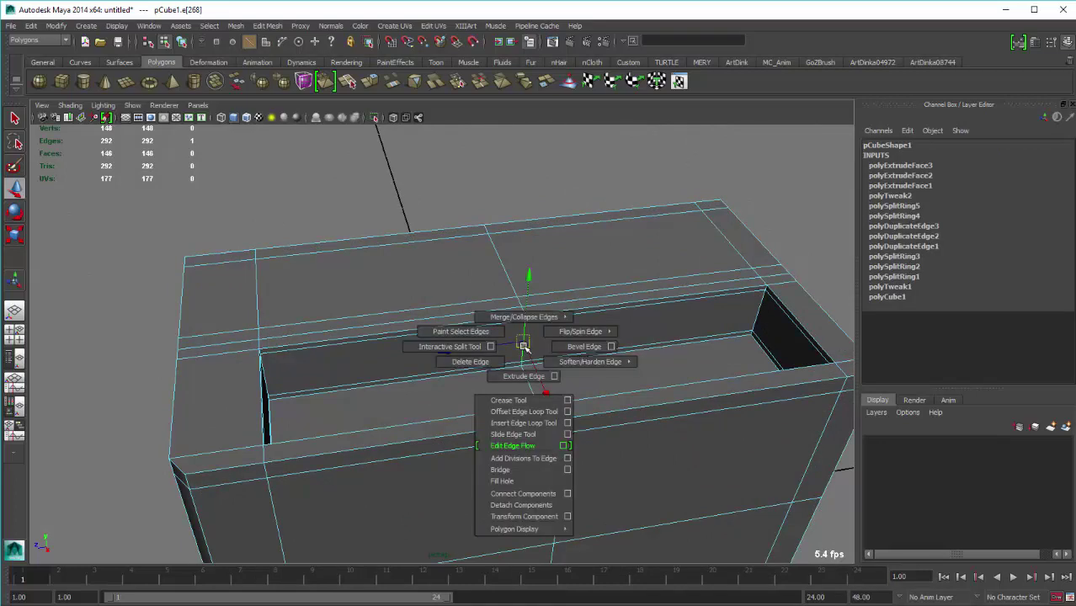
{"action": "left_click", "coordinate": [523, 411]}
{"action": "mouse_move", "coordinate": [580, 463]}
{"action": "left_mouse_down"}
{"action": "mouse_move", "coordinate": [570, 461]}
{"action": "mouse_move", "coordinate": [589, 447]}
{"action": "left_mouse_up"}
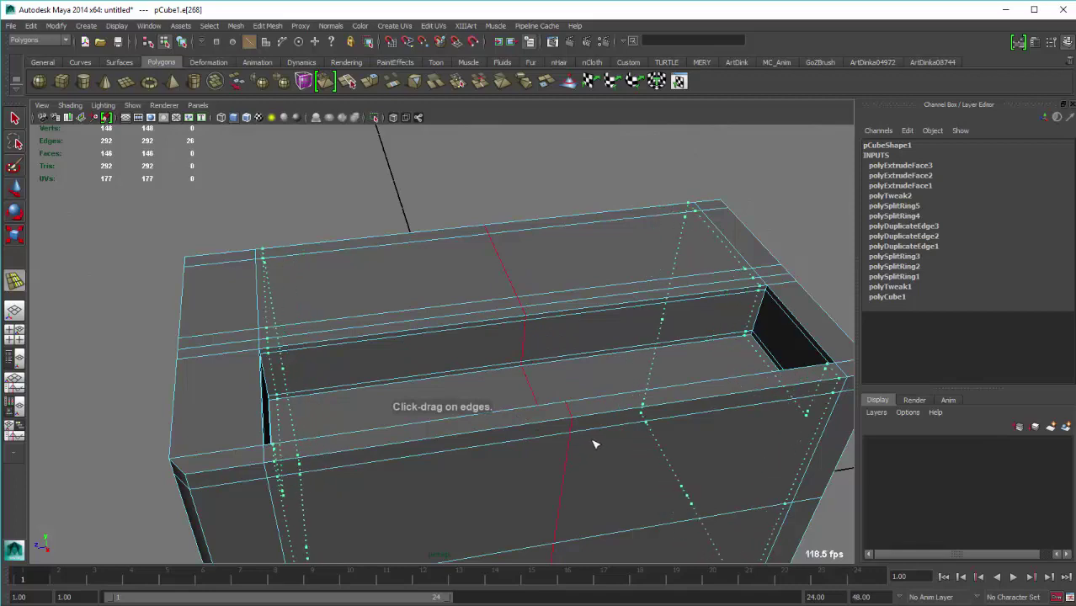
Look down on the box top and pick the Insert Edge Loop Tool
{"action": "mouse_move", "coordinate": [411, 418]}
{"action": "left_mouse_down", "text": "alt"}
{"action": "mouse_move", "coordinate": [432, 410]}
{"action": "mouse_move", "coordinate": [504, 420]}
{"action": "mouse_move", "coordinate": [499, 437]}
{"action": "mouse_move", "coordinate": [465, 347]}
{"action": "left_mouse_up", "text": "alt"}
{"action": "key", "text": "w"}
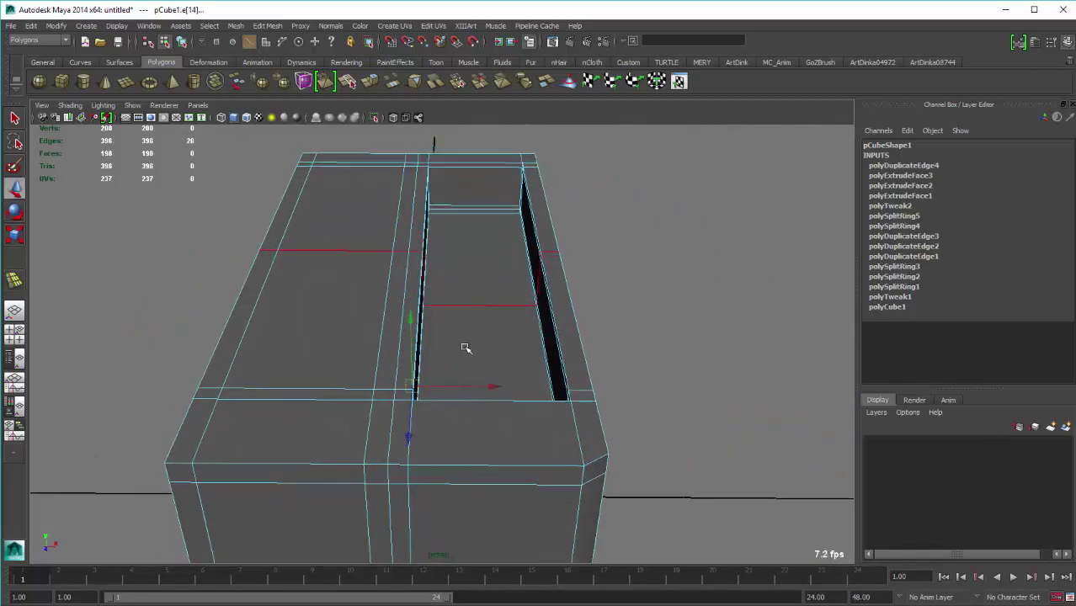
{"action": "right_click", "coordinate": [466, 347], "text": "shift"}
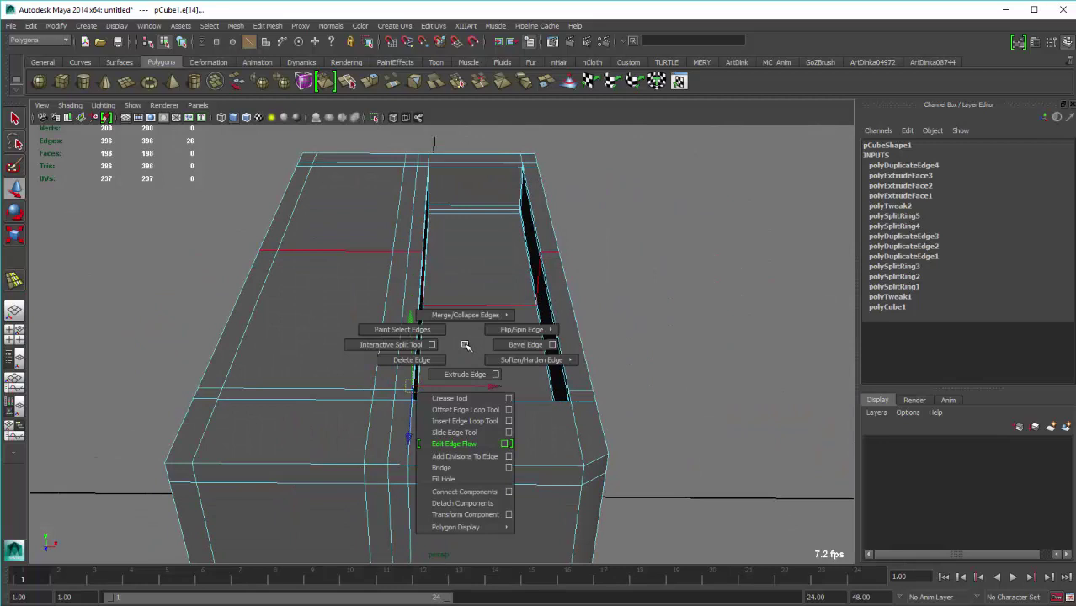
{"action": "left_click", "coordinate": [508, 422]}
Insert two evenly spaced edge loops down the box and check them in smooth preview
{"action": "left_click", "coordinate": [126, 208]}
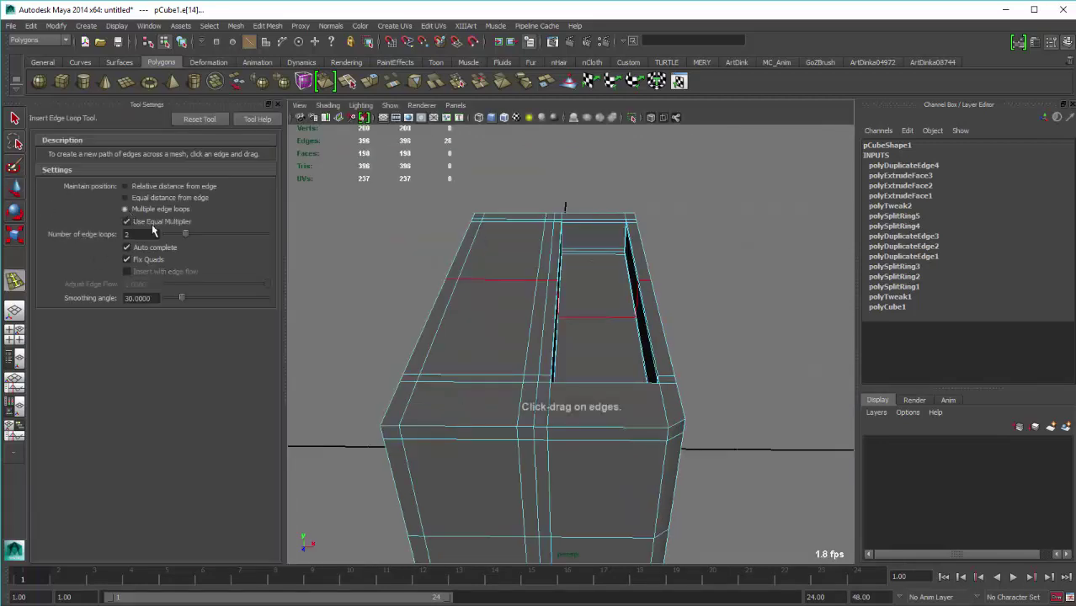
{"action": "left_click_drag", "start_coordinate": [636, 397], "coordinate": [461, 339]}
{"action": "key", "text": "r"}
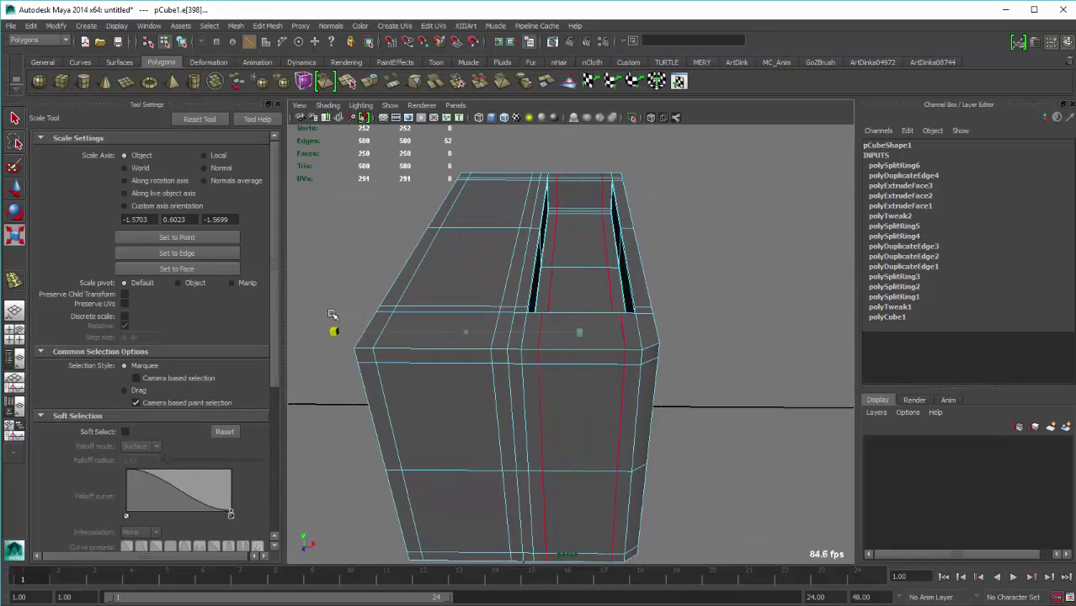
{"action": "mouse_move", "coordinate": [331, 315]}
{"action": "left_mouse_down", "text": "alt"}
{"action": "mouse_move", "coordinate": [547, 271]}
{"action": "mouse_move", "coordinate": [522, 287]}
{"action": "left_mouse_up", "text": "alt"}
{"action": "key", "text": "3"}
{"action": "left_click", "coordinate": [756, 413]}
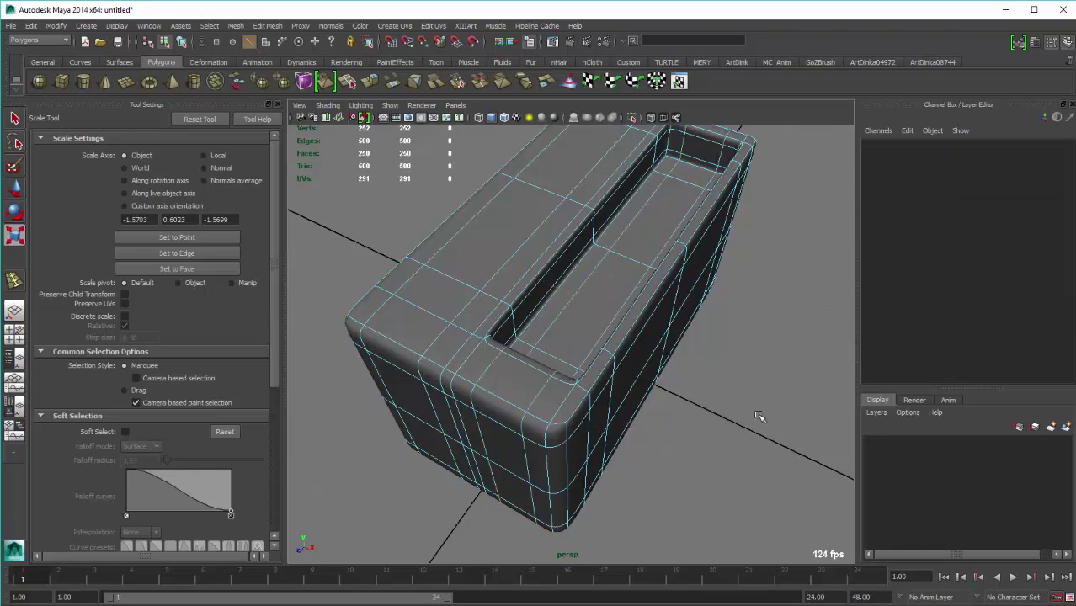
{"action": "key", "text": "w"}
{"action": "mouse_move", "coordinate": [756, 412]}
{"action": "left_mouse_down", "text": "alt"}
{"action": "mouse_move", "coordinate": [599, 397]}
{"action": "mouse_move", "coordinate": [481, 354]}
{"action": "mouse_move", "coordinate": [510, 336]}
{"action": "left_mouse_up", "text": "alt"}
{"action": "key", "text": "1"}
Switch to the front orthographic view and enter face selection mode
{"action": "scroll", "coordinate": [510, 337], "scroll_direction": "up", "scroll_amount": 3}
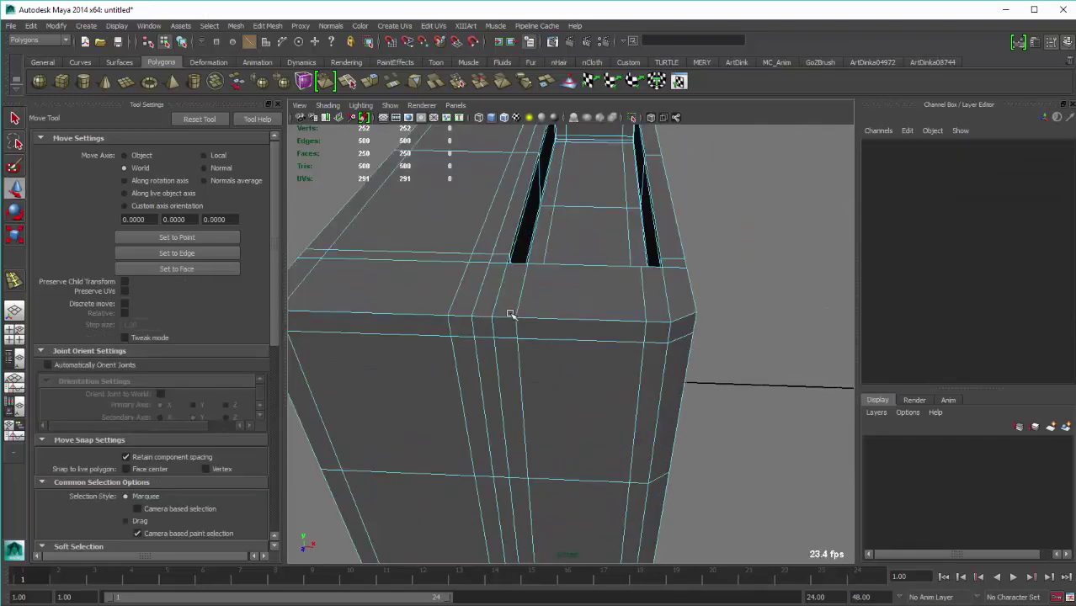
{"action": "scroll", "coordinate": [519, 305], "scroll_direction": "up", "scroll_amount": 2}
{"action": "scroll", "coordinate": [524, 305], "scroll_direction": "down", "scroll_amount": 2}
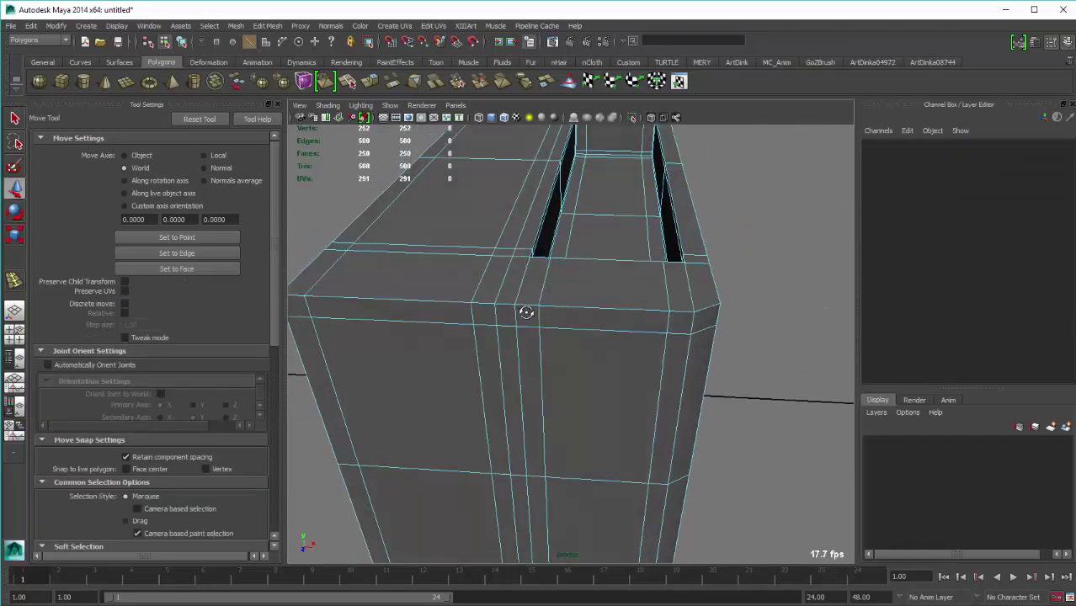
{"action": "mouse_move", "coordinate": [523, 307]}
{"action": "left_mouse_down", "text": "alt"}
{"action": "mouse_move", "coordinate": [588, 277]}
{"action": "mouse_move", "coordinate": [572, 226]}
{"action": "mouse_move", "coordinate": [538, 266]}
{"action": "left_mouse_up", "text": "alt"}
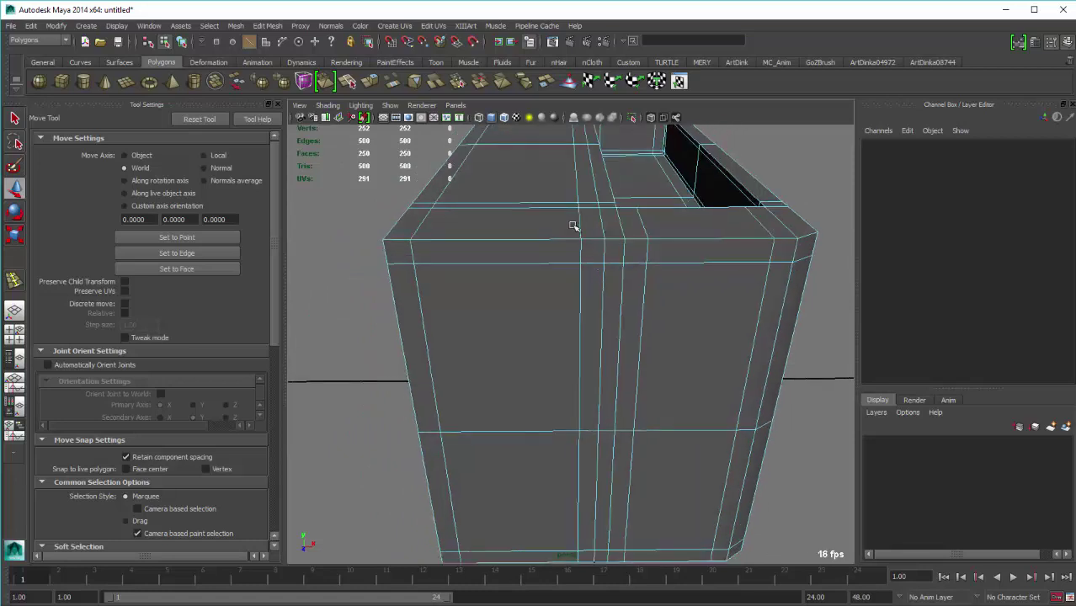
{"action": "scroll", "coordinate": [573, 226], "scroll_direction": "down", "scroll_amount": 5}
{"action": "key", "text": "space"}
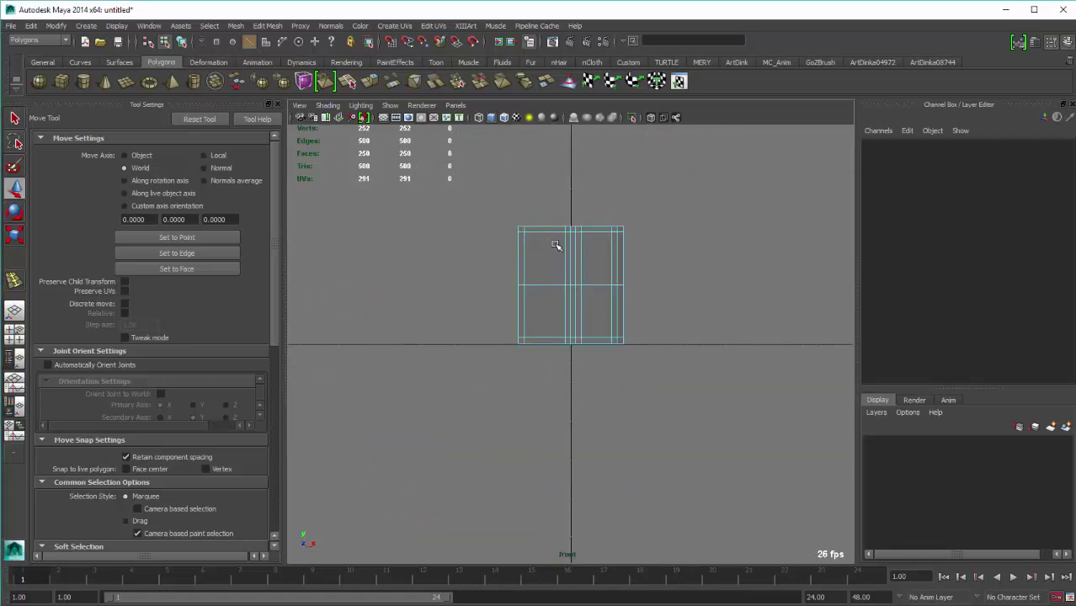
{"action": "scroll", "coordinate": [558, 246], "scroll_direction": "up", "scroll_amount": 1}
{"action": "scroll", "coordinate": [555, 248], "scroll_direction": "up", "scroll_amount": 1}
{"action": "right_click_drag", "start_coordinate": [551, 252], "coordinate": [551, 278]}
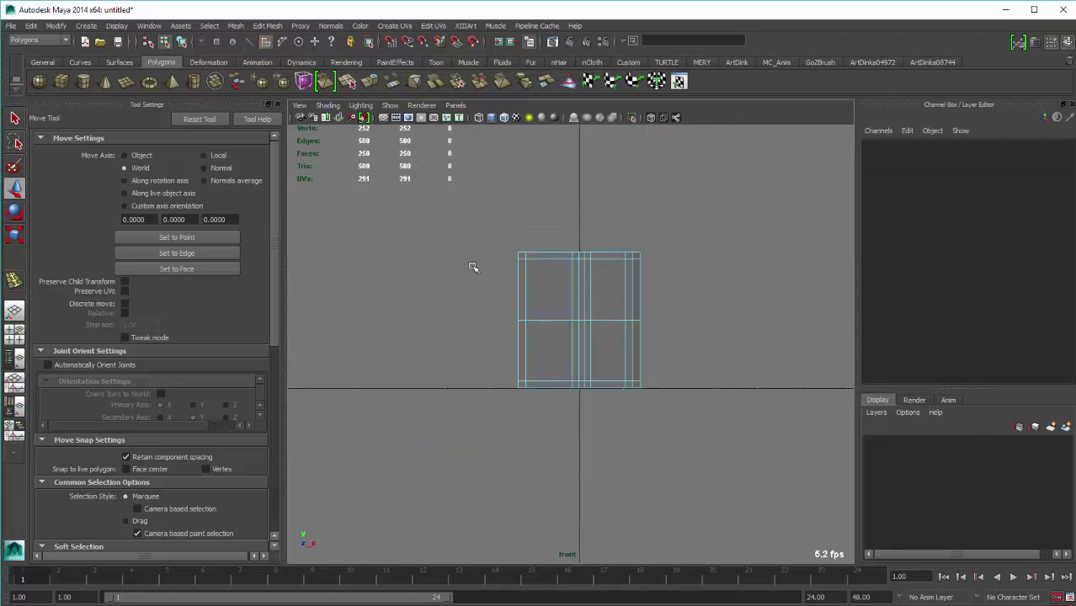
Delete the left half's faces and return to perspective view in object mode
{"action": "left_click_drag", "start_coordinate": [505, 244], "coordinate": [581, 464]}
{"action": "key", "text": "Delete"}
{"action": "scroll", "coordinate": [622, 348], "scroll_direction": "up", "scroll_amount": 3}
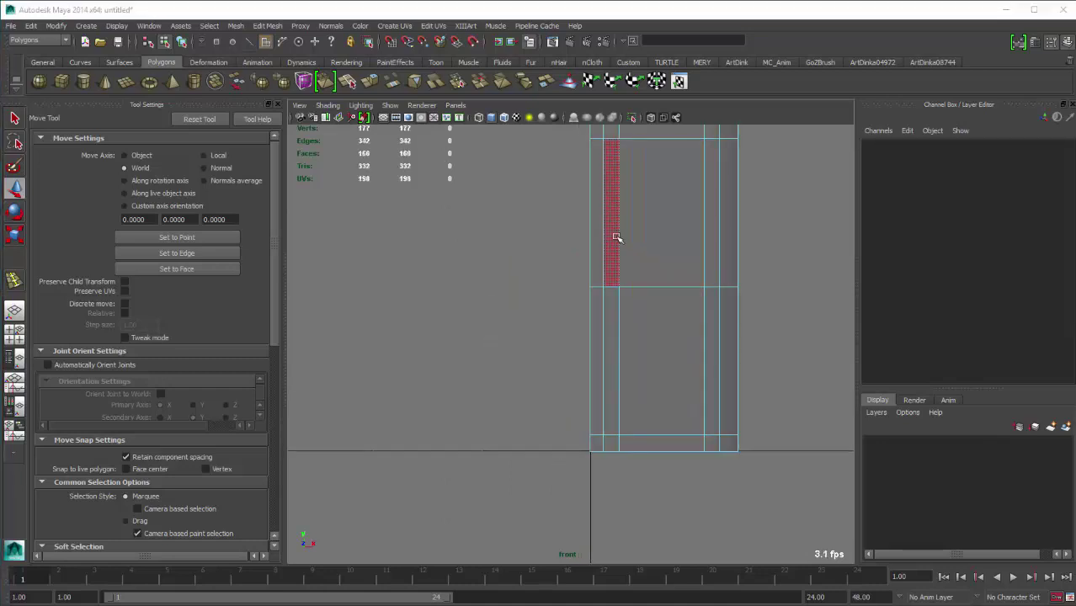
{"action": "key", "text": "space"}
{"action": "left_click_drag", "start_coordinate": [618, 237], "coordinate": [621, 208]}
{"action": "left_click_drag", "start_coordinate": [619, 264], "coordinate": [632, 276], "text": "alt"}
{"action": "right_click_drag", "start_coordinate": [590, 269], "coordinate": [606, 278]}
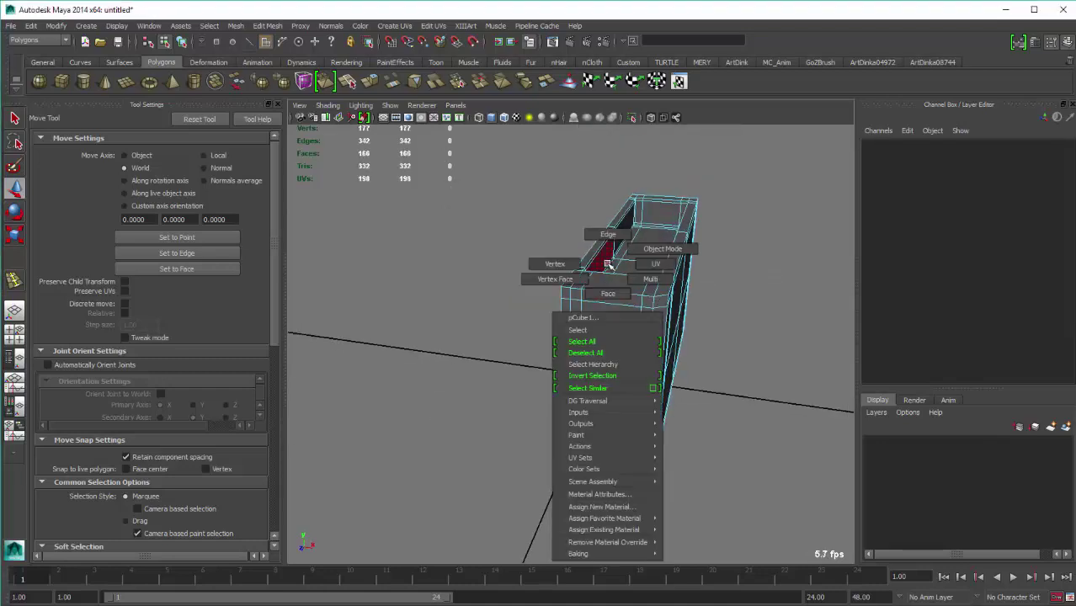
{"action": "left_click_drag", "start_coordinate": [606, 278], "coordinate": [623, 257], "text": "alt"}
{"action": "key", "text": "F8"}
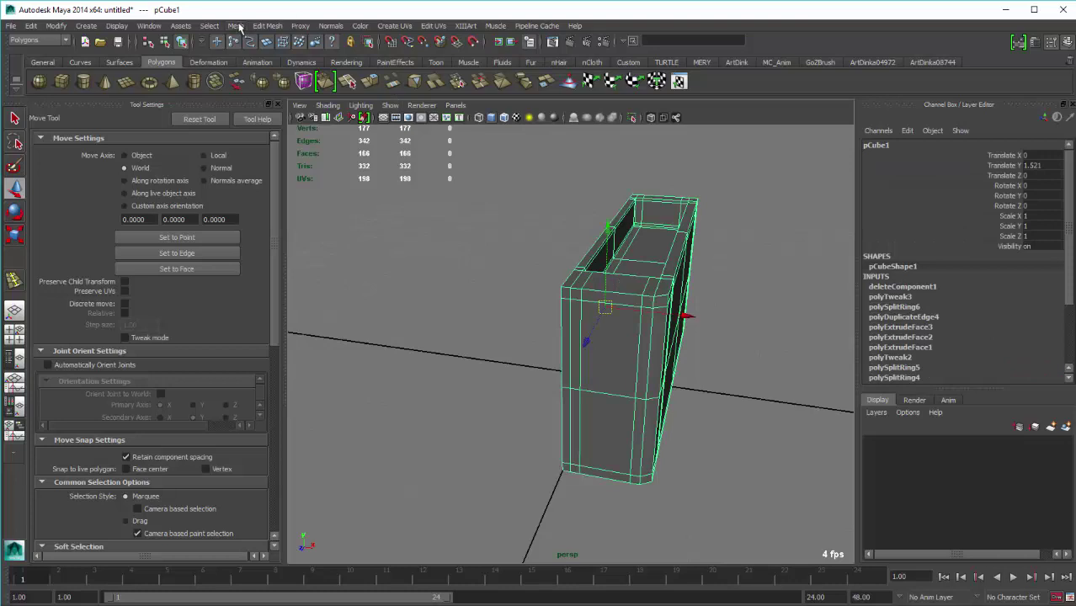
Mirror the half box across -X with Mirror Geometry, merged with the original
{"action": "left_click", "coordinate": [239, 27]}
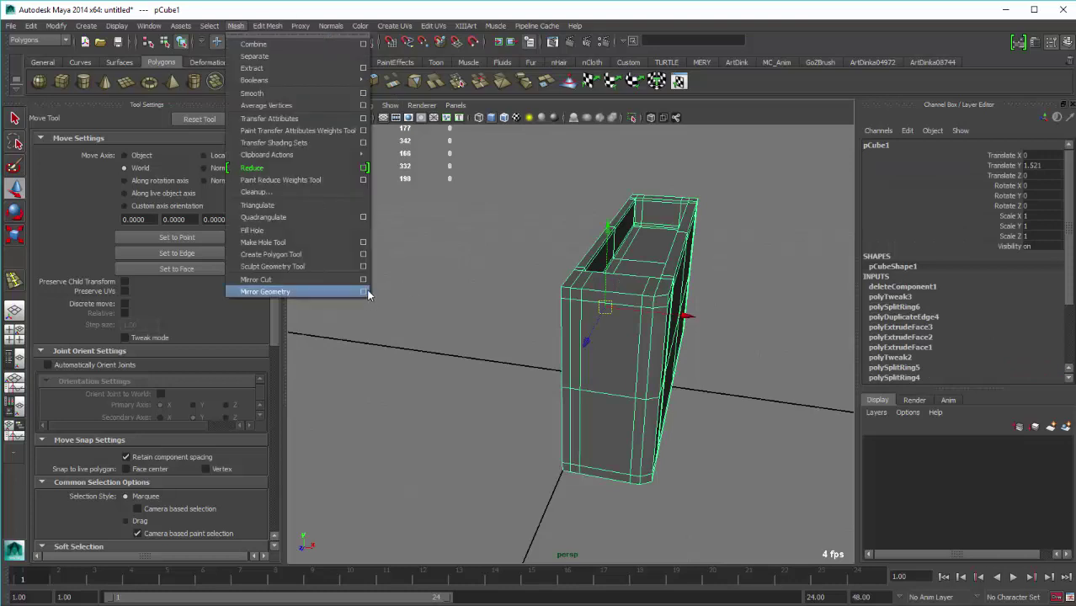
{"action": "left_click", "coordinate": [367, 293]}
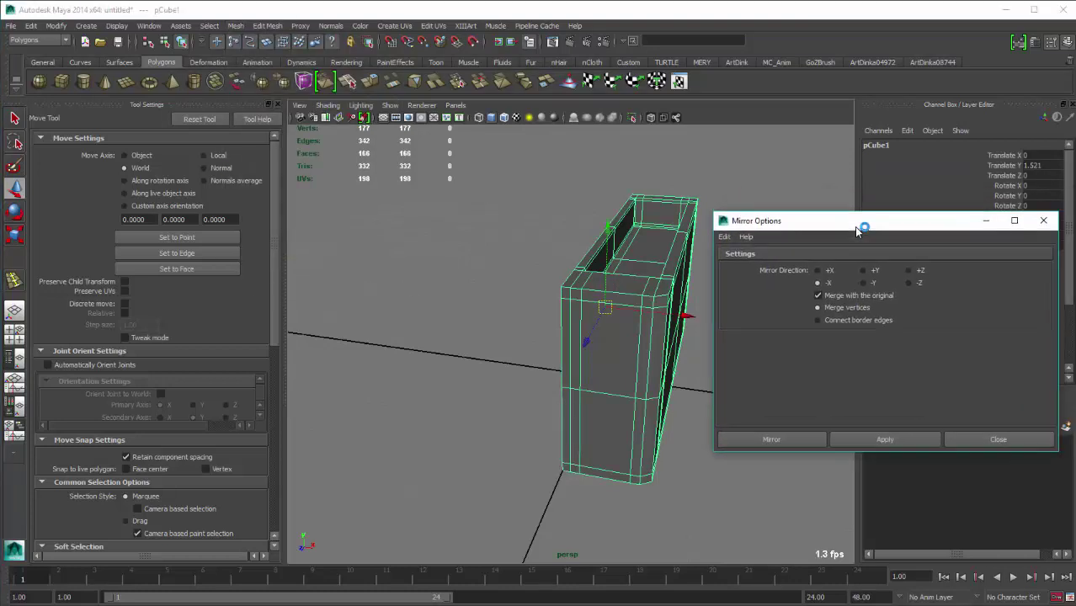
{"action": "left_click", "coordinate": [921, 436]}
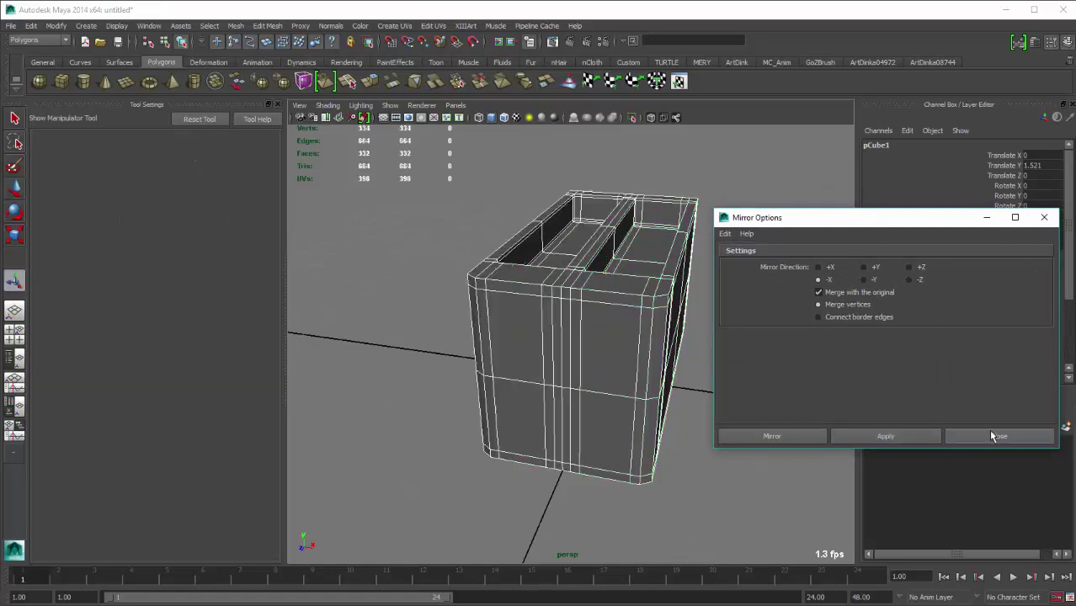
{"action": "left_click", "coordinate": [989, 434]}
{"action": "right_click_drag", "start_coordinate": [498, 261], "coordinate": [530, 318], "text": "alt"}
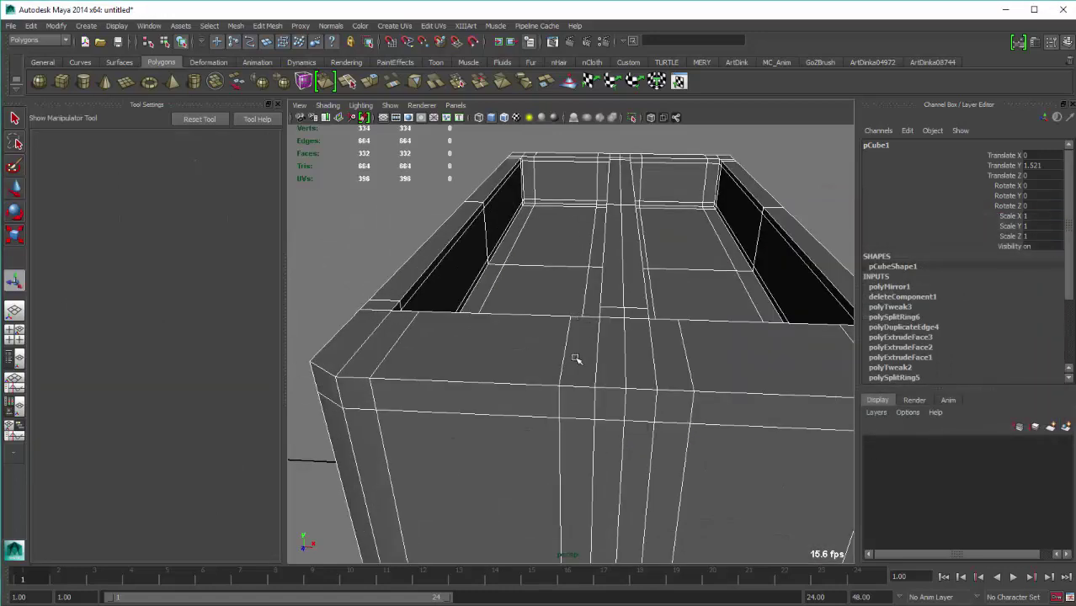
{"action": "right_click_drag", "start_coordinate": [576, 359], "coordinate": [509, 347]}
{"action": "left_click", "coordinate": [627, 390]}
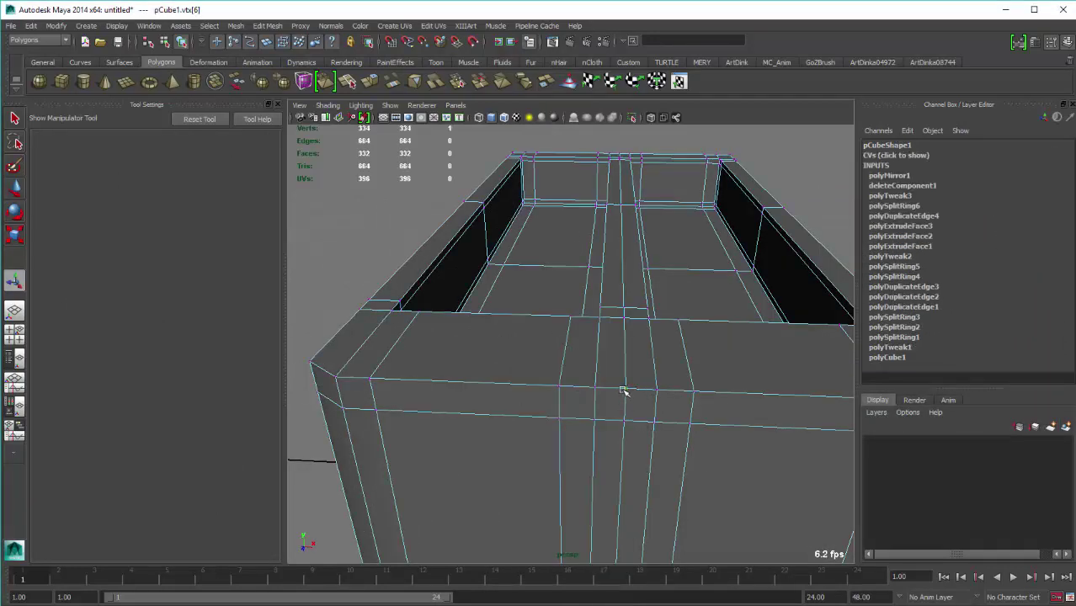
{"action": "key", "text": "w"}
{"action": "left_click_drag", "start_coordinate": [626, 390], "coordinate": [645, 392]}
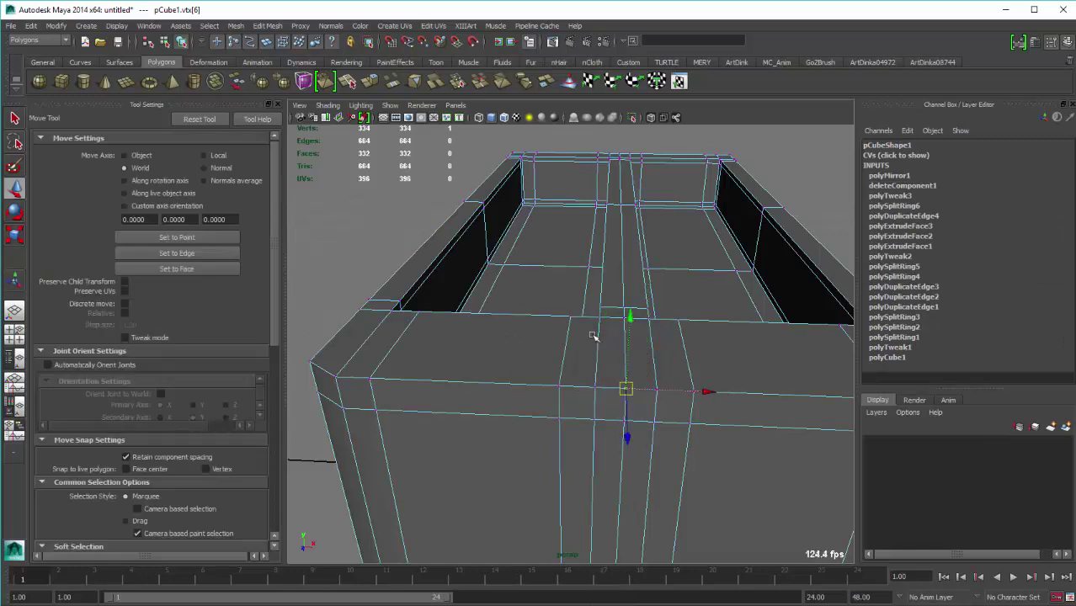
{"action": "right_click_drag", "start_coordinate": [592, 334], "coordinate": [620, 310]}
{"action": "left_click", "coordinate": [632, 337]}
{"action": "scroll", "coordinate": [634, 383], "scroll_direction": "down", "scroll_amount": 3}
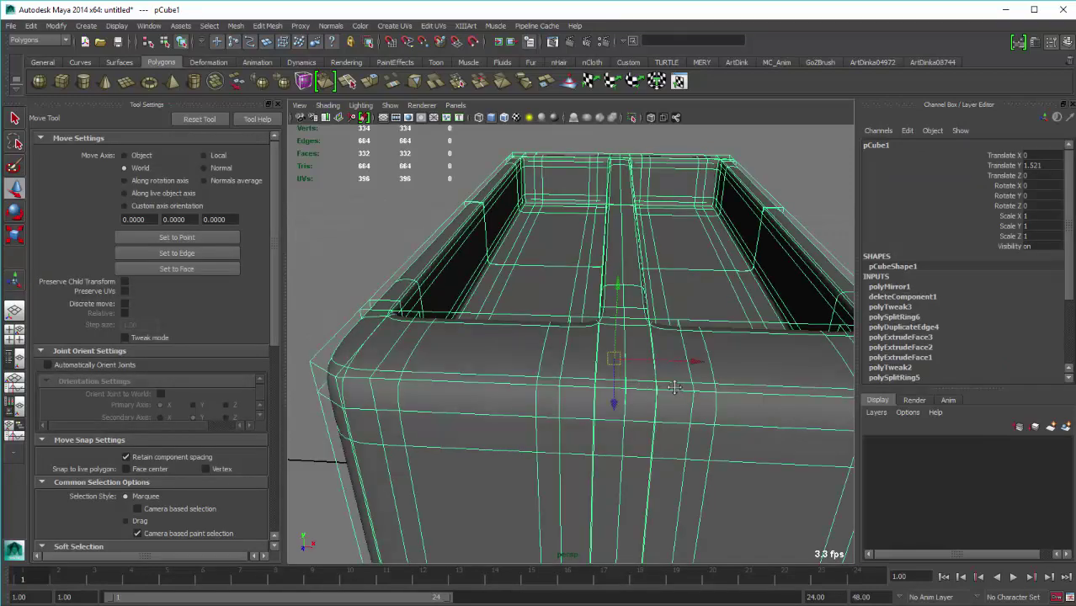
{"action": "scroll", "coordinate": [674, 386], "scroll_direction": "down", "scroll_amount": 3}
{"action": "left_click", "coordinate": [770, 312]}
{"action": "left_click_drag", "start_coordinate": [769, 313], "coordinate": [756, 336], "text": "alt"}
{"action": "left_click", "coordinate": [679, 373]}
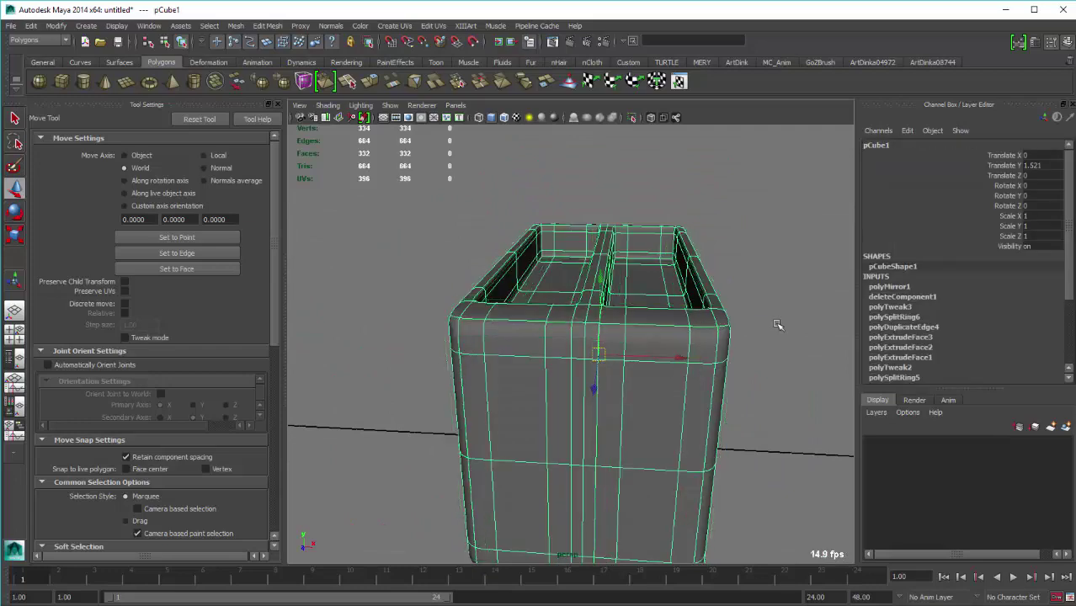
{"action": "left_click", "coordinate": [776, 323]}
{"action": "mouse_move", "coordinate": [701, 368]}
{"action": "left_mouse_down", "text": "alt"}
{"action": "mouse_move", "coordinate": [602, 373]}
{"action": "mouse_move", "coordinate": [617, 363]}
{"action": "left_mouse_up", "text": "alt"}
{"action": "left_click", "coordinate": [603, 373]}
{"action": "right_click_drag", "start_coordinate": [617, 363], "coordinate": [619, 367]}
{"action": "left_click_drag", "start_coordinate": [619, 367], "coordinate": [633, 388], "text": "alt"}
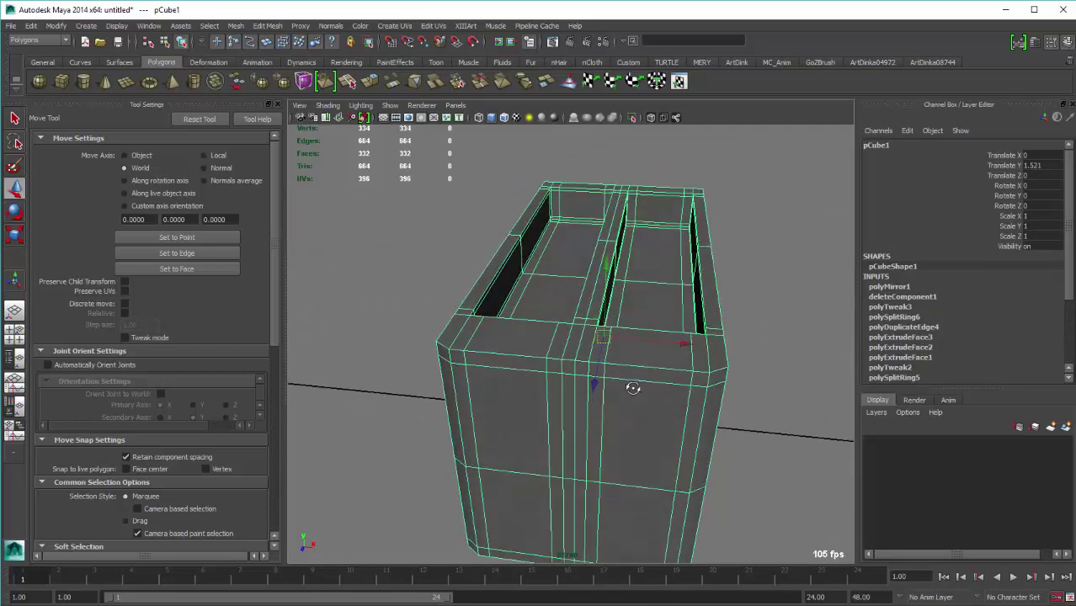
{"action": "scroll", "coordinate": [604, 363], "scroll_direction": "up", "scroll_amount": 4}
{"action": "mouse_move", "coordinate": [591, 360]}
{"action": "left_mouse_down", "text": "alt"}
{"action": "mouse_move", "coordinate": [428, 379]}
{"action": "mouse_move", "coordinate": [493, 318]}
{"action": "left_mouse_up", "text": "alt"}
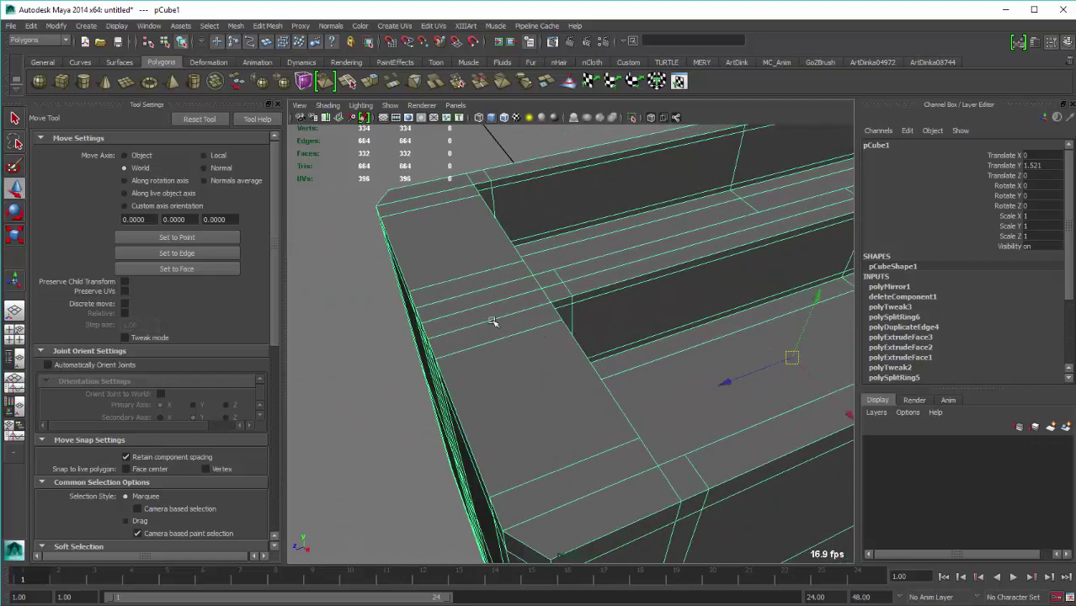
{"action": "right_click_drag", "start_coordinate": [480, 296], "coordinate": [478, 308]}
Add an edge loop near the front corner and slide it toward the outer edge
{"action": "right_click_drag", "start_coordinate": [478, 310], "coordinate": [451, 352], "text": "shift"}
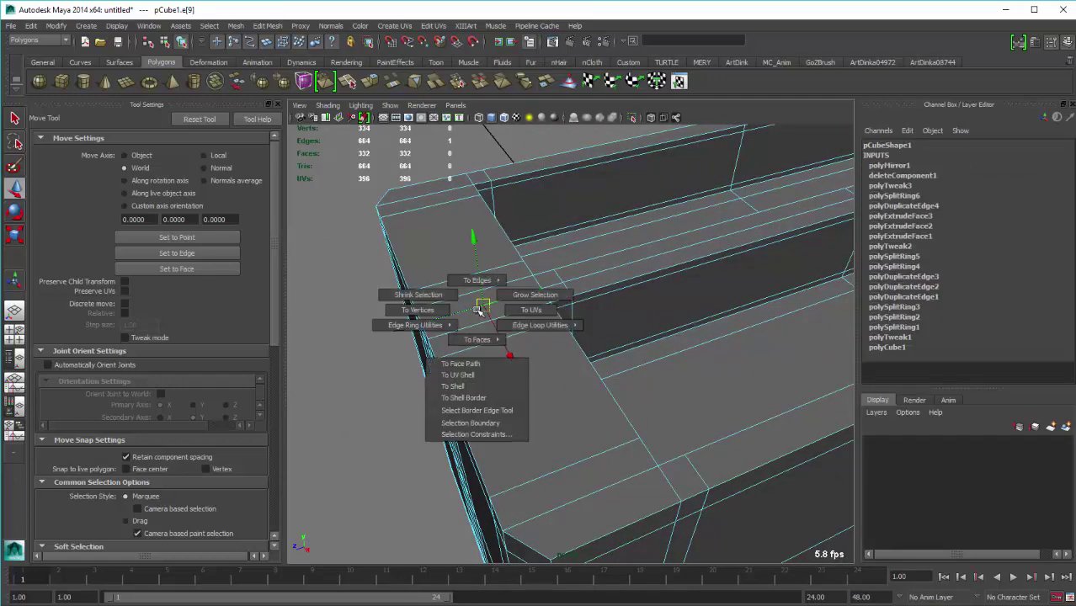
{"action": "left_click_drag", "start_coordinate": [451, 352], "coordinate": [416, 406], "text": "alt"}
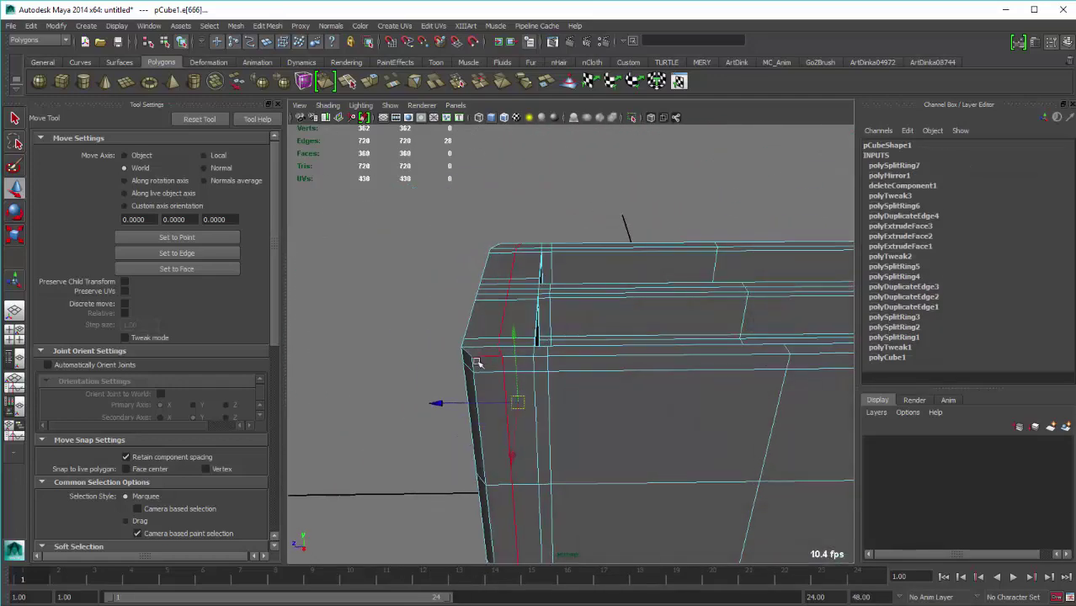
{"action": "key", "text": "r"}
{"action": "key", "text": "j"}
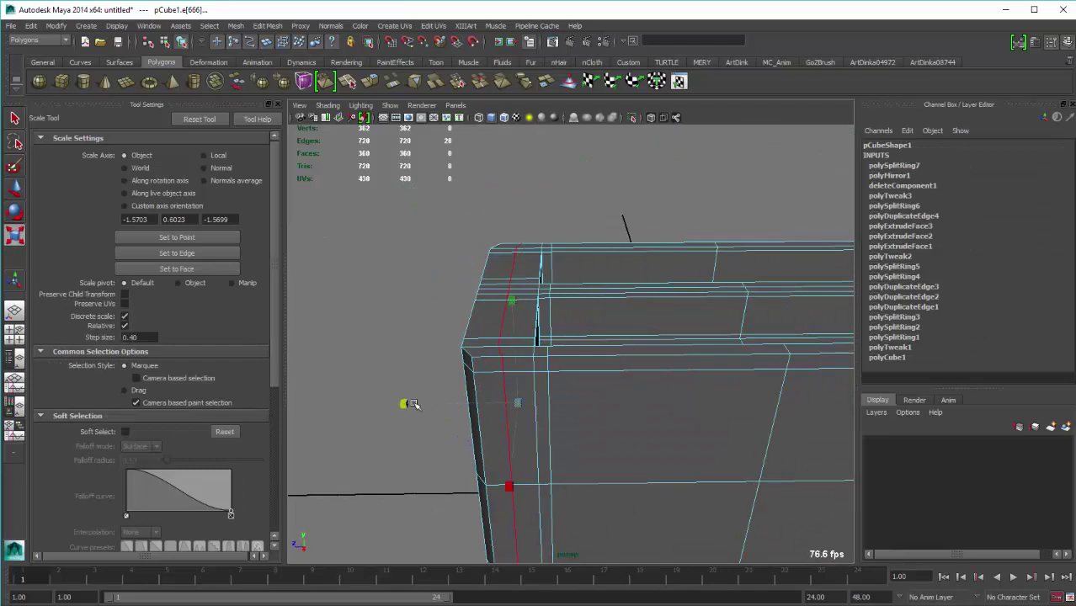
{"action": "key", "text": "w"}
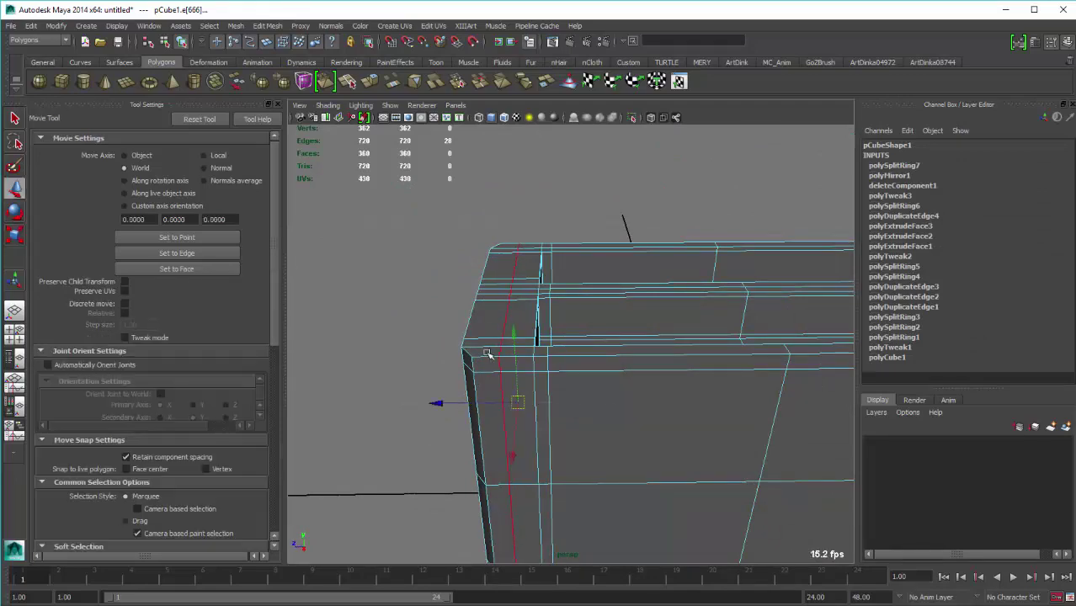
{"action": "mouse_move", "coordinate": [492, 353]}
{"action": "left_mouse_down", "text": "alt"}
{"action": "mouse_move", "coordinate": [605, 363]}
{"action": "mouse_move", "coordinate": [615, 349]}
{"action": "mouse_move", "coordinate": [547, 353]}
{"action": "mouse_move", "coordinate": [565, 355]}
{"action": "mouse_move", "coordinate": [500, 381]}
{"action": "left_mouse_up", "text": "alt"}
{"action": "scroll", "coordinate": [605, 364], "scroll_direction": "up", "scroll_amount": 3}
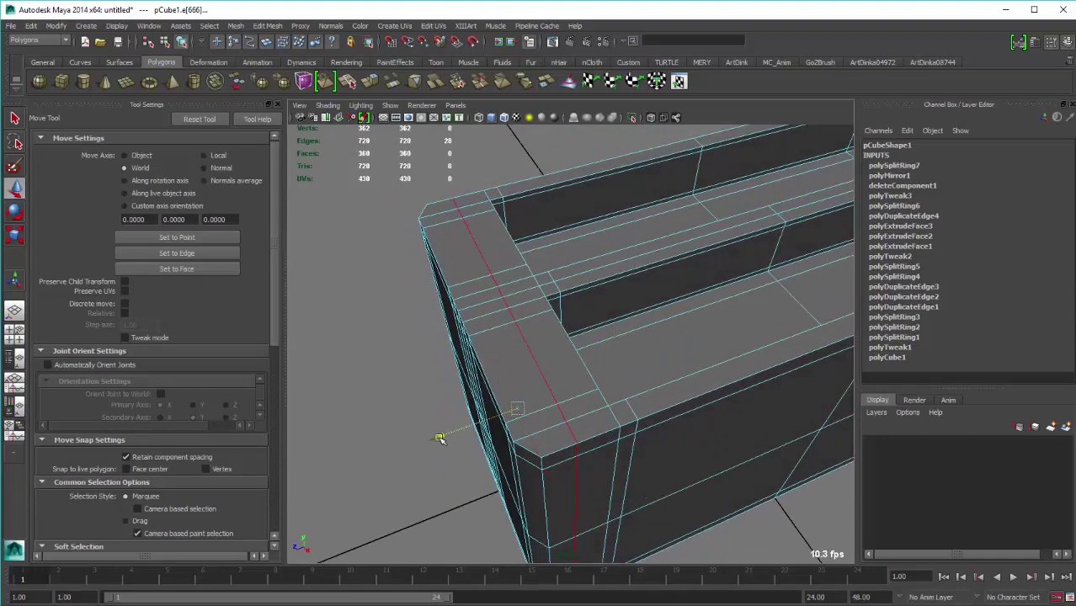
{"action": "middle_click_drag", "start_coordinate": [439, 437], "coordinate": [431, 440]}
Select the vertical corner edge loop plus the top corner edge and move them to reshape the body
{"action": "mouse_move", "coordinate": [546, 381]}
{"action": "left_mouse_down", "text": "alt"}
{"action": "mouse_move", "coordinate": [639, 356]}
{"action": "mouse_move", "coordinate": [653, 363]}
{"action": "mouse_move", "coordinate": [610, 351]}
{"action": "mouse_move", "coordinate": [665, 386]}
{"action": "mouse_move", "coordinate": [538, 396]}
{"action": "mouse_move", "coordinate": [616, 338]}
{"action": "mouse_move", "coordinate": [603, 442]}
{"action": "left_mouse_up", "text": "alt"}
{"action": "left_click", "coordinate": [621, 331]}
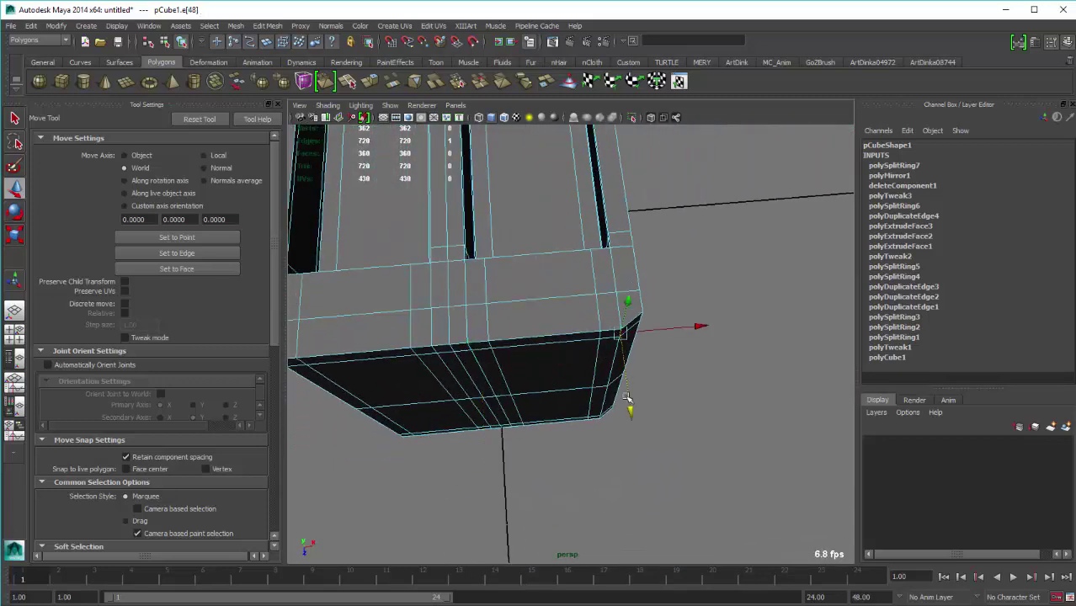
{"action": "double_click", "coordinate": [597, 483]}
{"action": "left_click_drag", "start_coordinate": [597, 483], "coordinate": [597, 398], "text": "alt"}
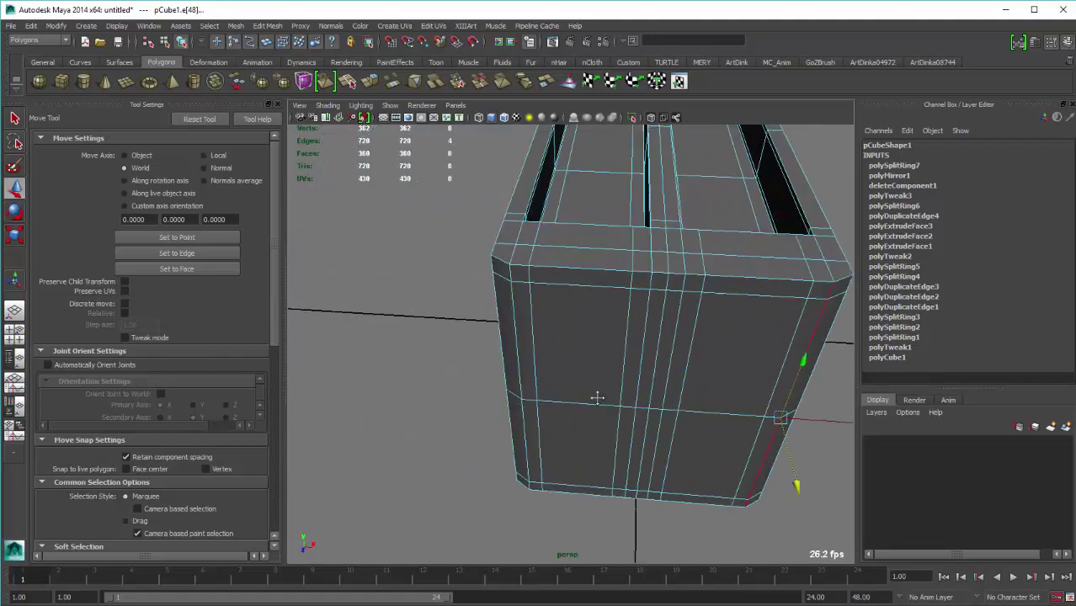
{"action": "left_click", "coordinate": [508, 276], "text": "shift"}
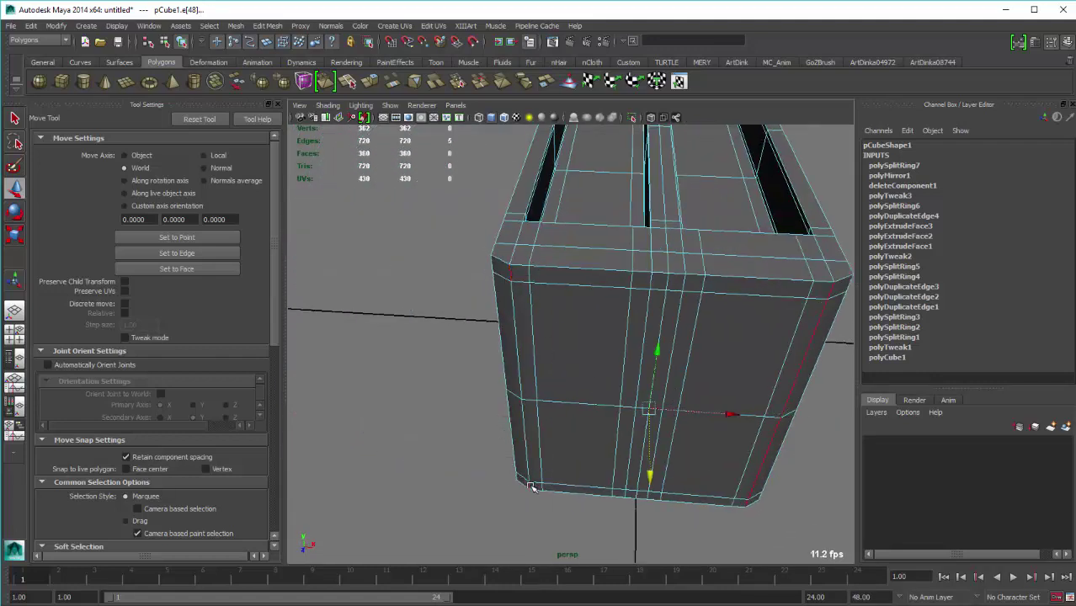
{"action": "mouse_move", "coordinate": [652, 474]}
{"action": "left_mouse_down"}
{"action": "mouse_move", "coordinate": [621, 432]}
{"action": "mouse_move", "coordinate": [542, 261]}
{"action": "left_mouse_up"}
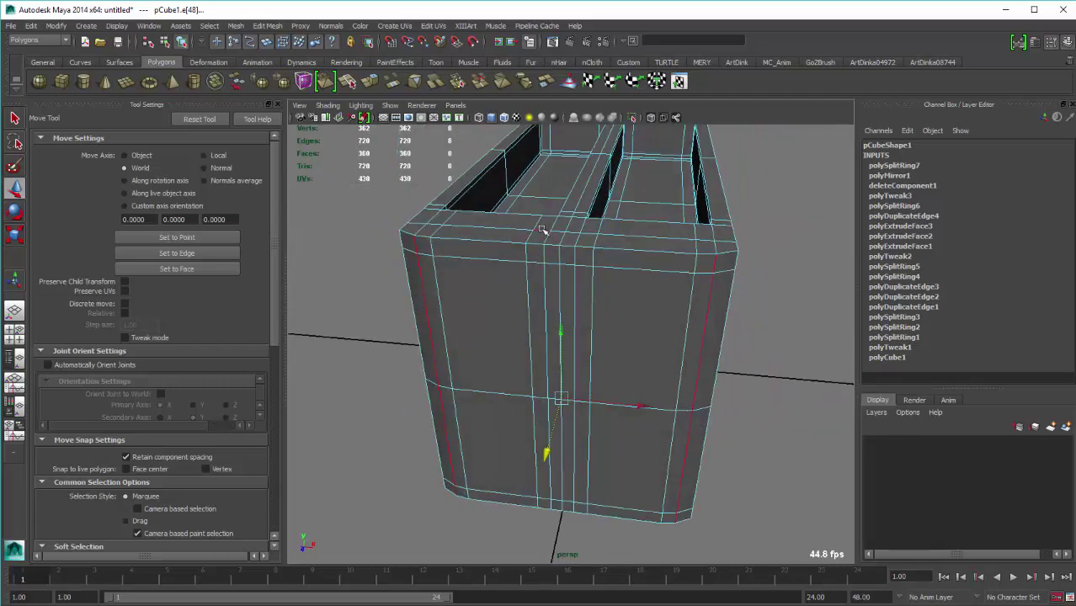
{"action": "left_click", "coordinate": [542, 243]}
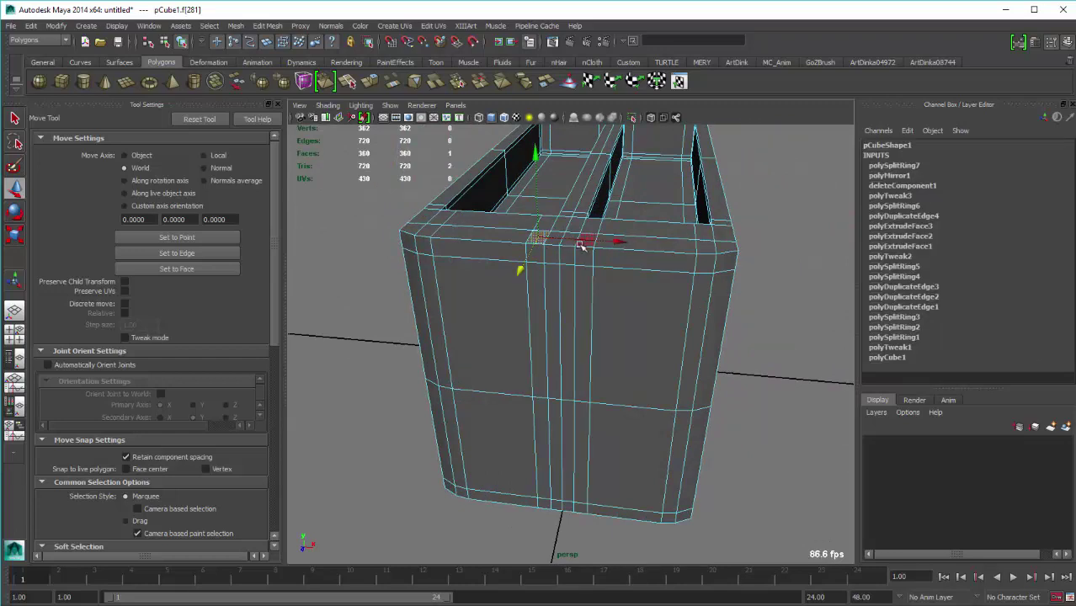
Select the front centre strip faces and the small top face
{"action": "left_click", "coordinate": [579, 244]}
{"action": "left_click", "coordinate": [559, 295]}
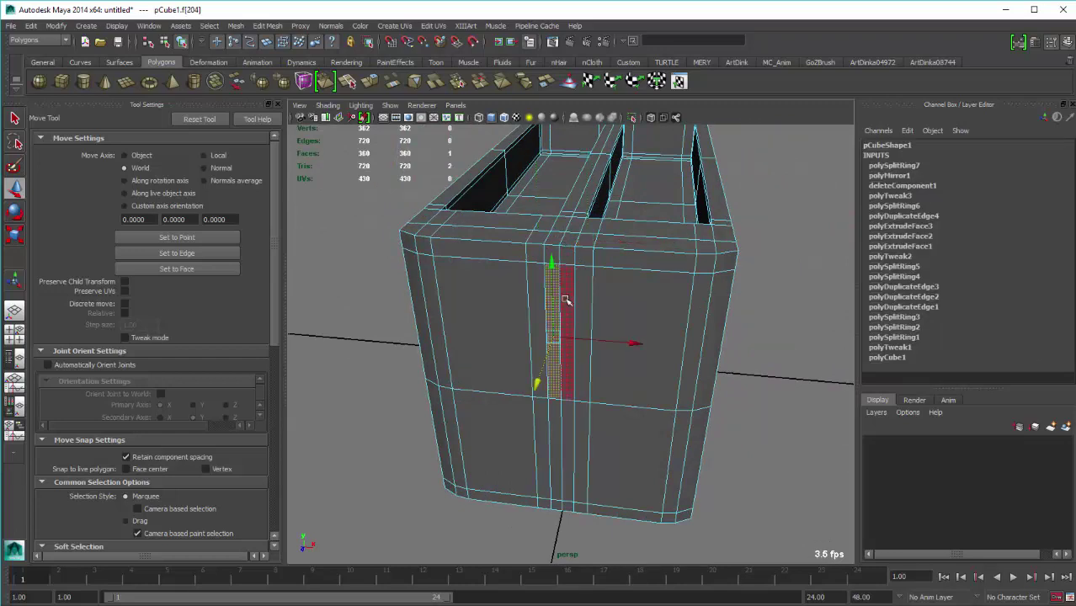
{"action": "left_click", "coordinate": [567, 311], "text": "shift"}
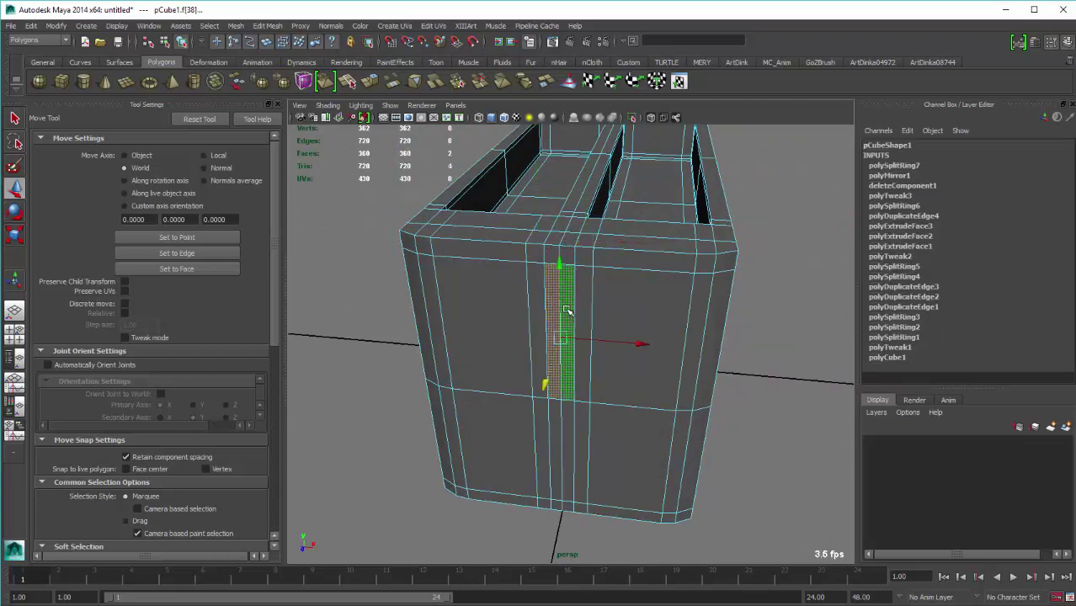
{"action": "left_click", "coordinate": [565, 255], "text": "shift"}
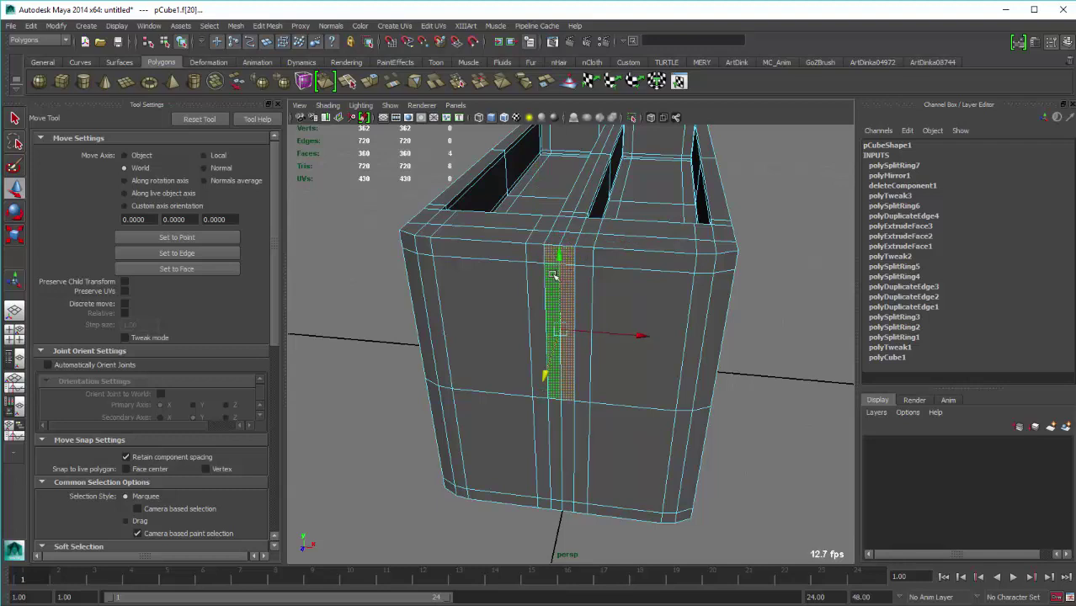
{"action": "key", "text": "shift+period"}
{"action": "key", "text": "shift+comma"}
Widen the strip with Grow Selection Region and extrude the front strip faces
{"action": "left_click", "coordinate": [32, 26]}
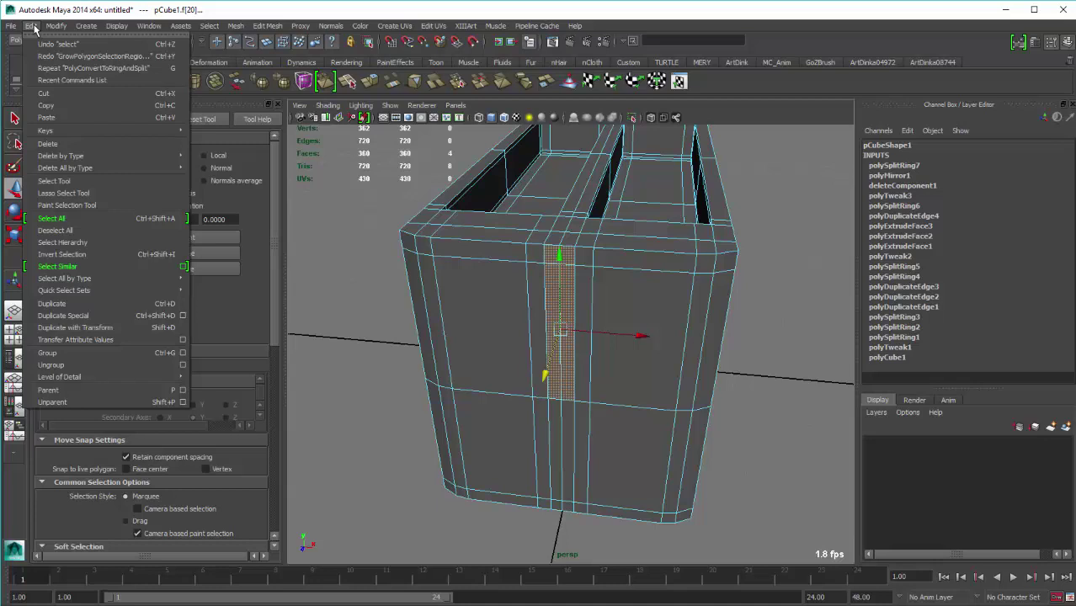
{"action": "left_click", "coordinate": [34, 26]}
{"action": "left_click", "coordinate": [55, 26]}
{"action": "left_click", "coordinate": [55, 26]}
{"action": "left_click", "coordinate": [59, 26]}
{"action": "mouse_move", "coordinate": [209, 26]}
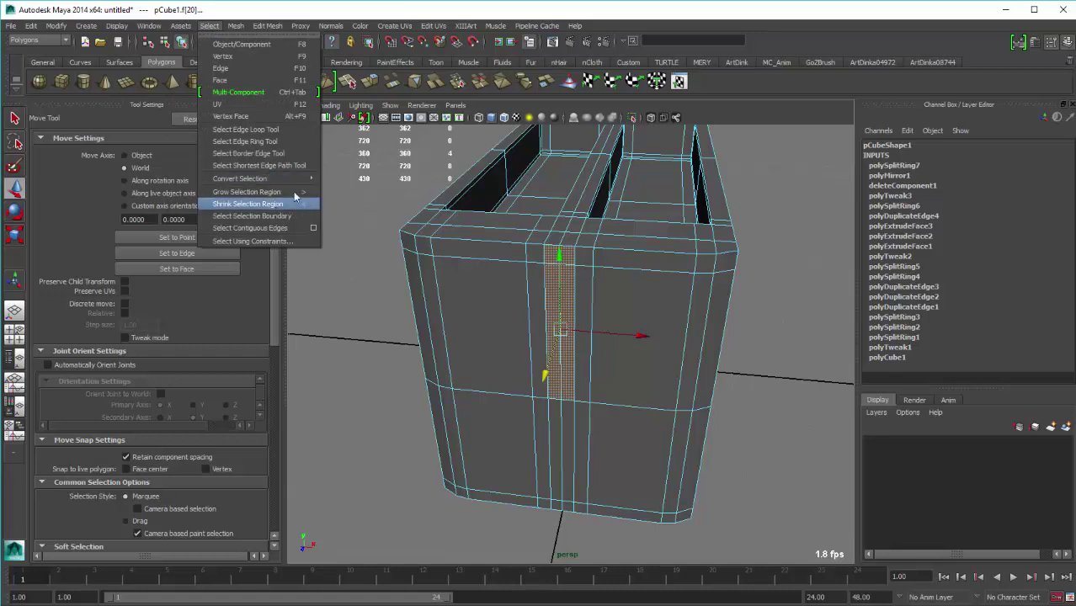
{"action": "left_click", "coordinate": [294, 192]}
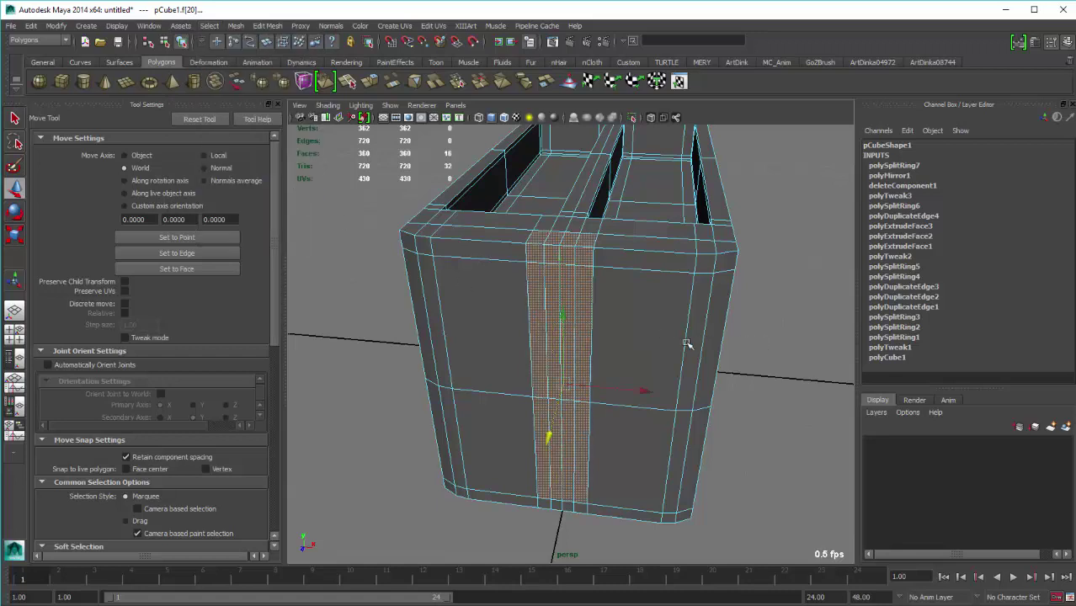
{"action": "left_click_drag", "start_coordinate": [687, 343], "coordinate": [659, 348], "text": "alt"}
{"action": "right_click_drag", "start_coordinate": [557, 308], "coordinate": [680, 325], "text": "shift"}
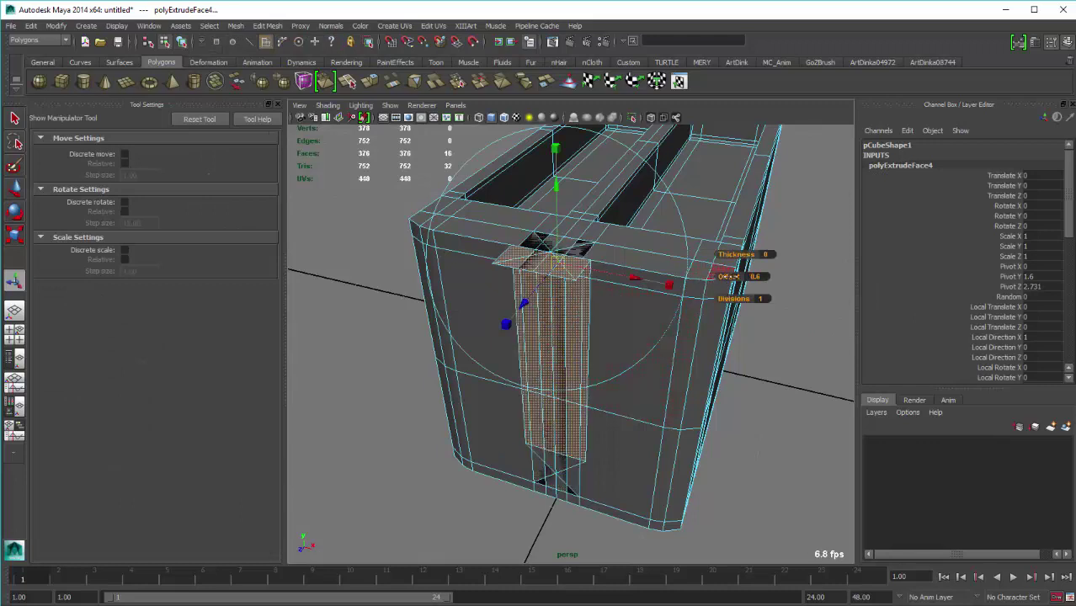
Inset the front centre strip faces by about 0.05 and delete them
{"action": "left_click_drag", "start_coordinate": [729, 279], "coordinate": [721, 277]}
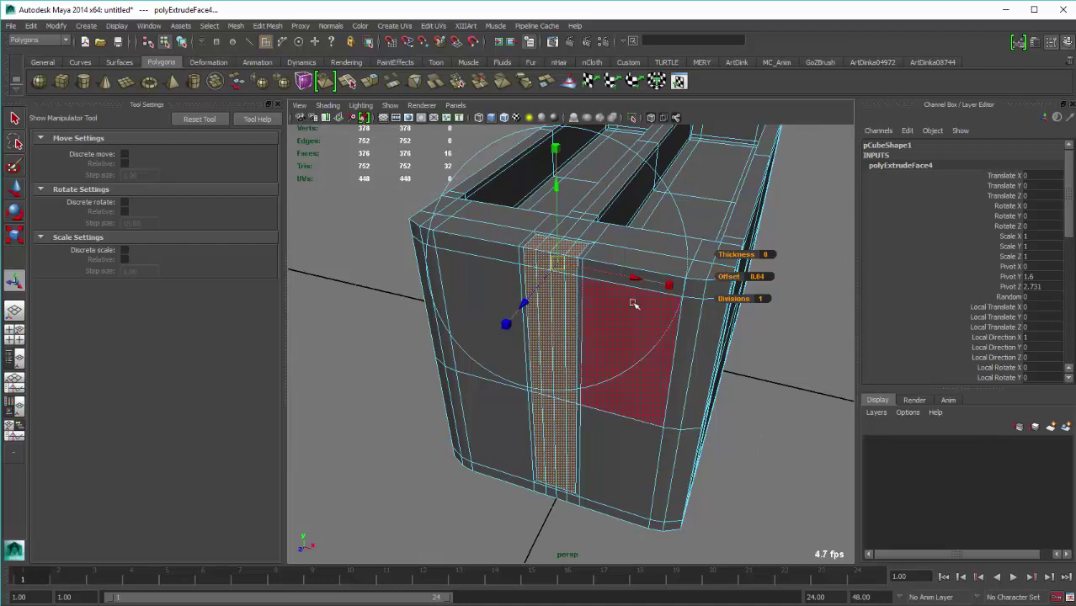
{"action": "left_click_drag", "start_coordinate": [633, 303], "coordinate": [663, 330], "text": "alt"}
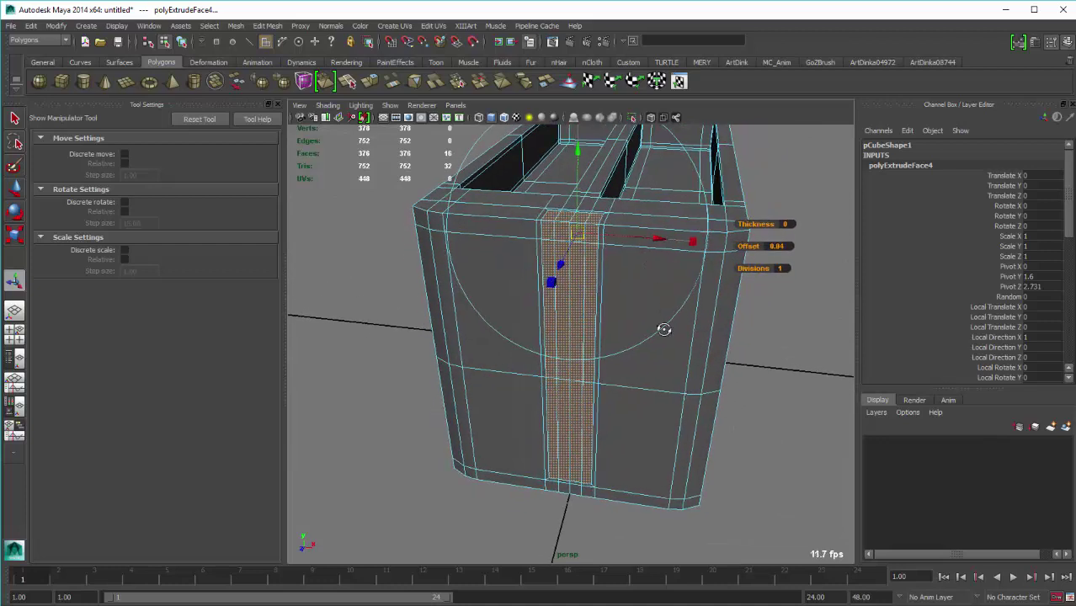
{"action": "left_click", "coordinate": [665, 394]}
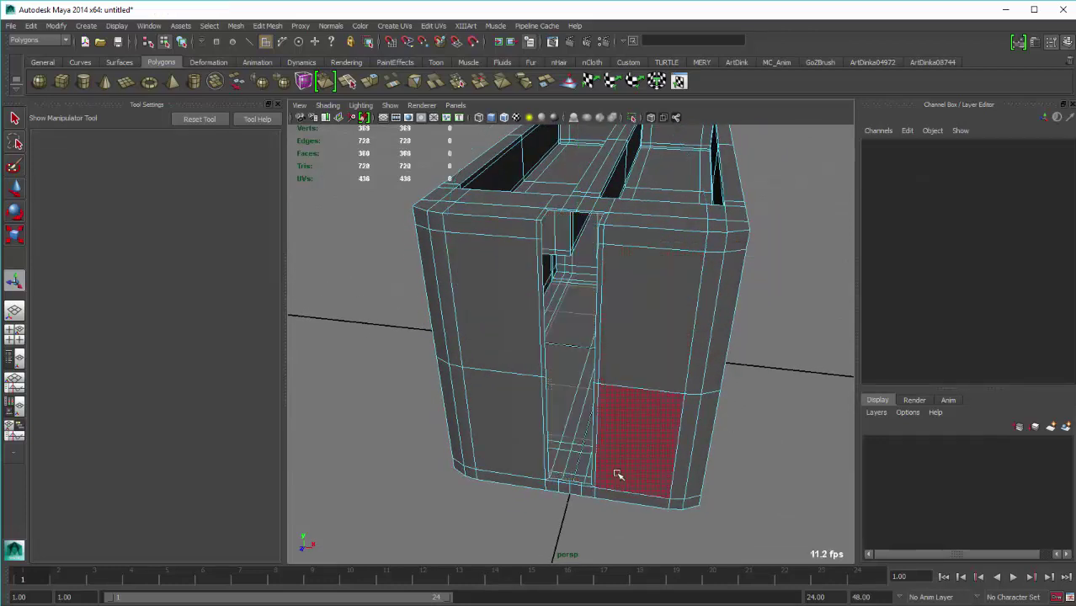
Select the channel opening's bottom edge and extrude it
{"action": "left_click_drag", "start_coordinate": [637, 404], "coordinate": [620, 425], "text": "alt"}
{"action": "mouse_move", "coordinate": [620, 425]}
{"action": "right_mouse_down", "text": "alt"}
{"action": "mouse_move", "coordinate": [617, 495]}
{"action": "mouse_move", "coordinate": [615, 383]}
{"action": "right_mouse_up", "text": "alt"}
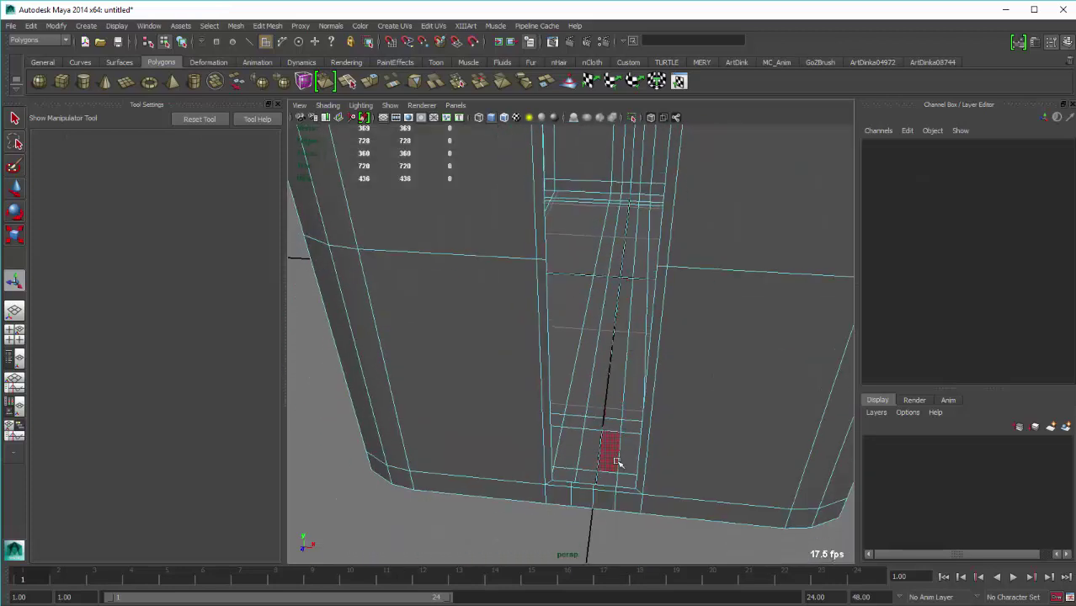
{"action": "right_click", "coordinate": [616, 383]}
{"action": "left_click", "coordinate": [623, 491]}
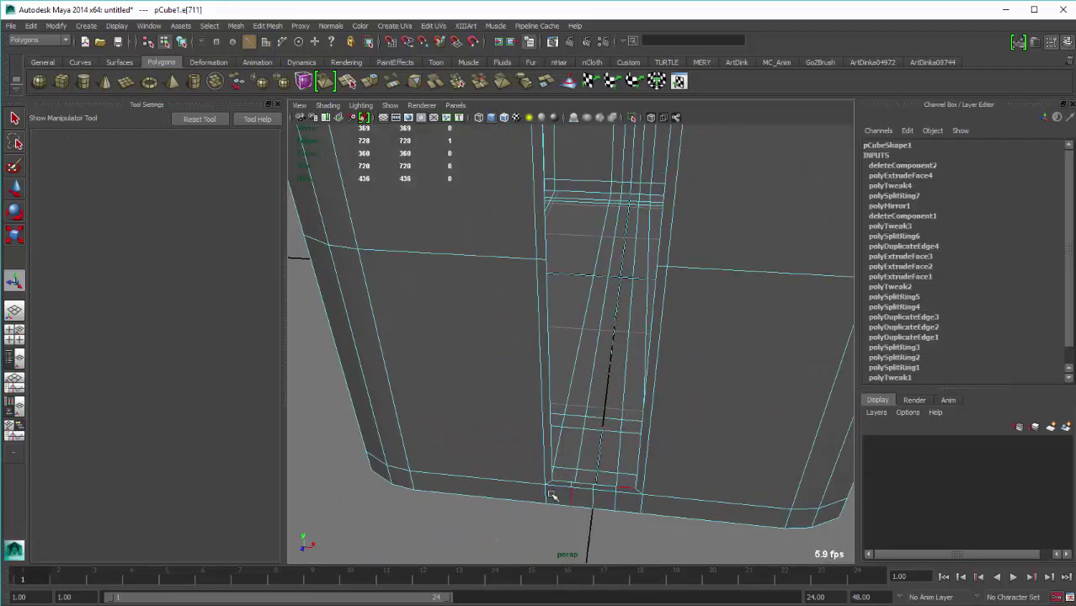
{"action": "left_click", "coordinate": [560, 483]}
{"action": "key", "text": "w"}
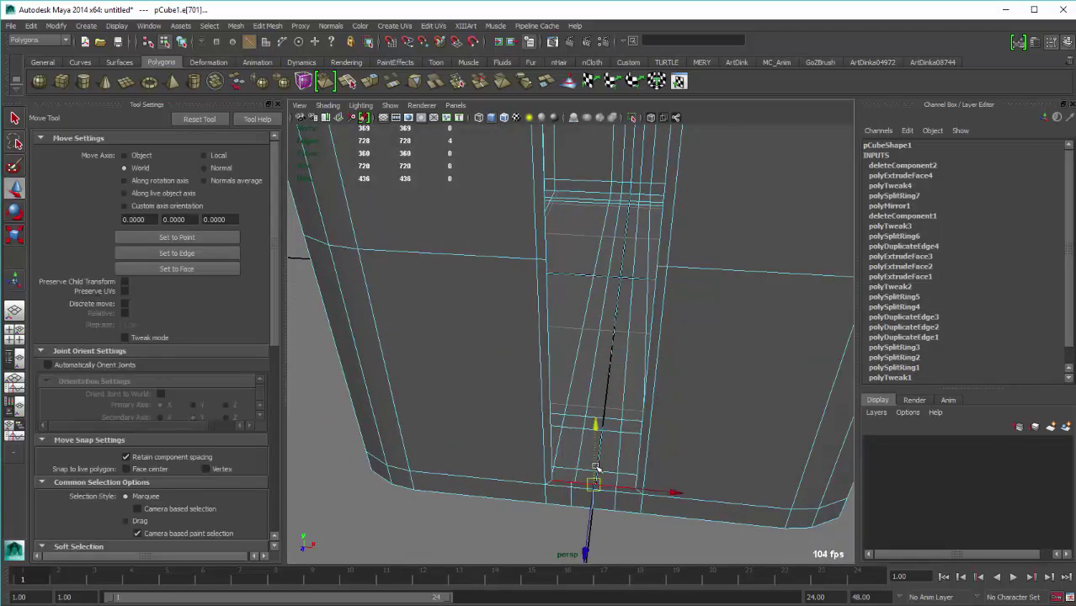
{"action": "right_click_drag", "start_coordinate": [595, 468], "coordinate": [595, 497], "text": "shift"}
{"action": "left_click_drag", "start_coordinate": [596, 497], "coordinate": [579, 522], "text": "alt"}
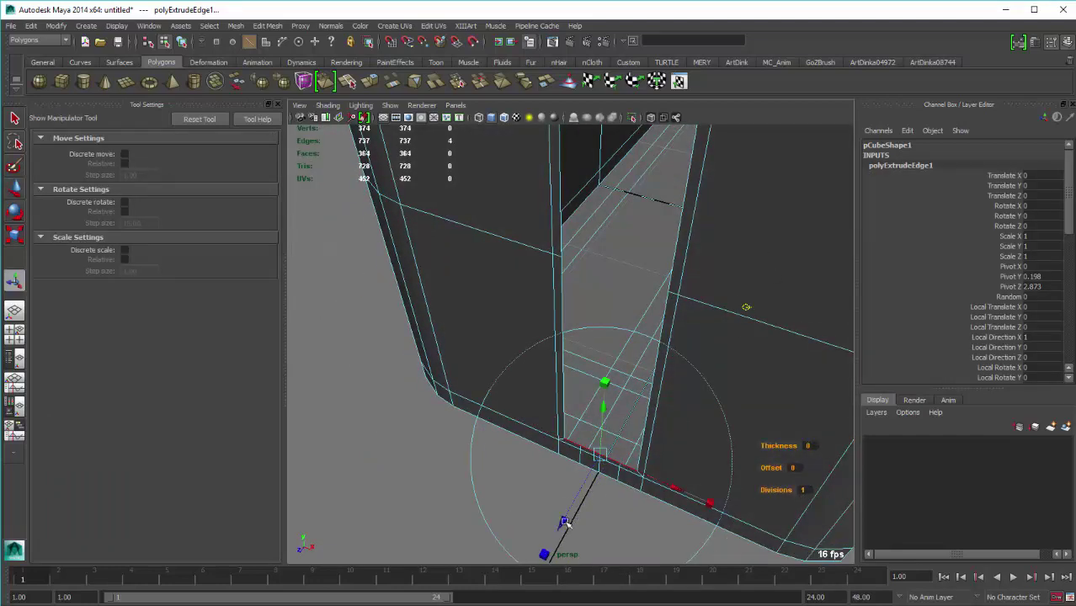
Push the extruded bottom edge back in Z into the body
{"action": "left_click_drag", "start_coordinate": [566, 523], "coordinate": [603, 415]}
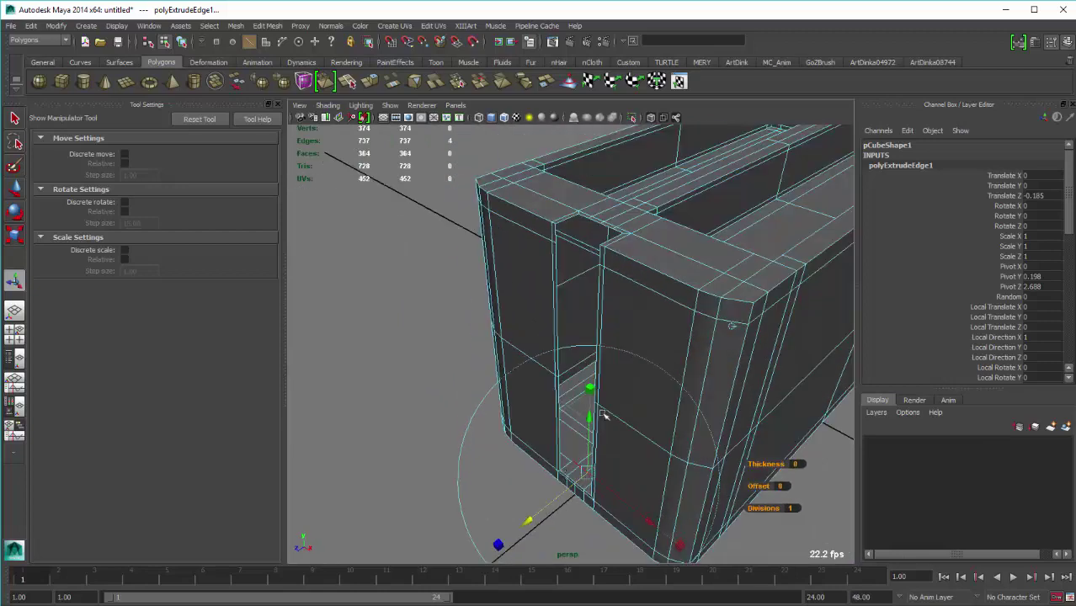
{"action": "key", "text": "w"}
{"action": "left_click", "coordinate": [531, 522]}
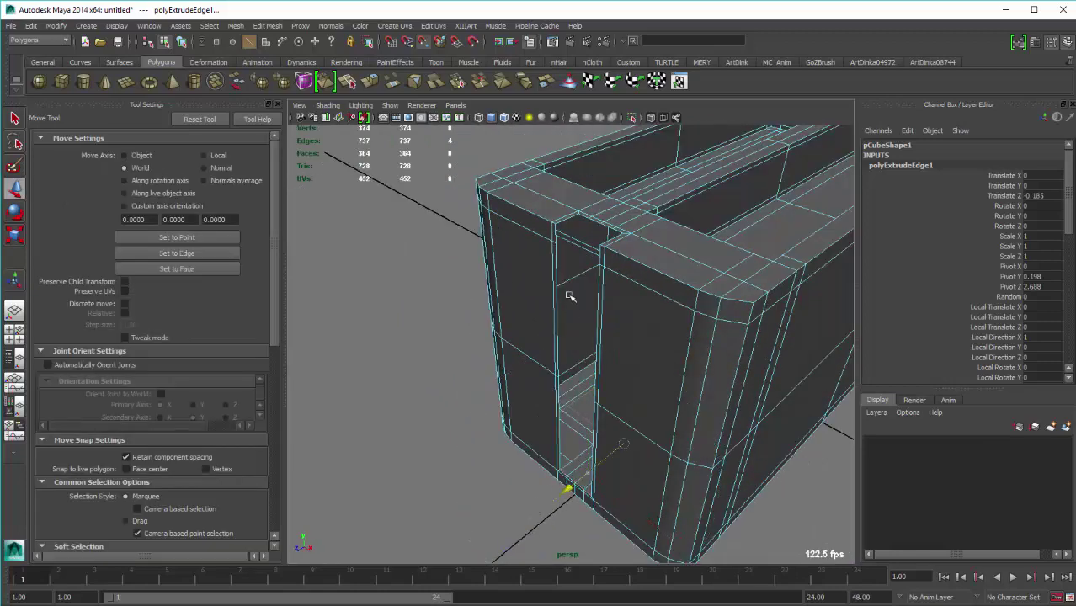
{"action": "left_click_drag", "start_coordinate": [581, 293], "coordinate": [603, 406], "text": "alt"}
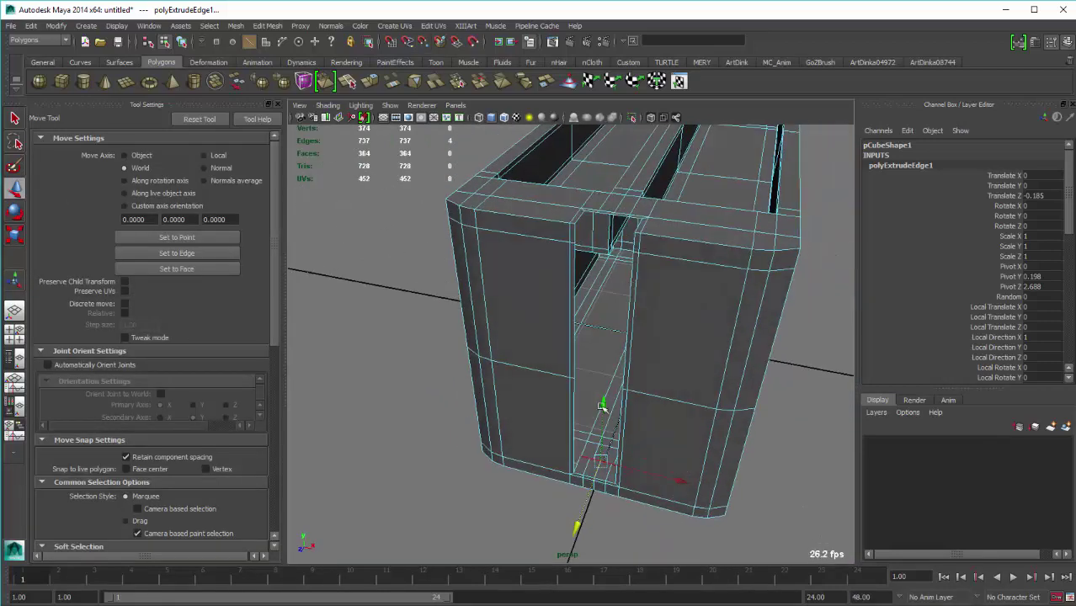
Extrude the edge a second time and raise it up in Y inside the channel
{"action": "right_click_drag", "start_coordinate": [595, 463], "coordinate": [594, 493], "text": "shift"}
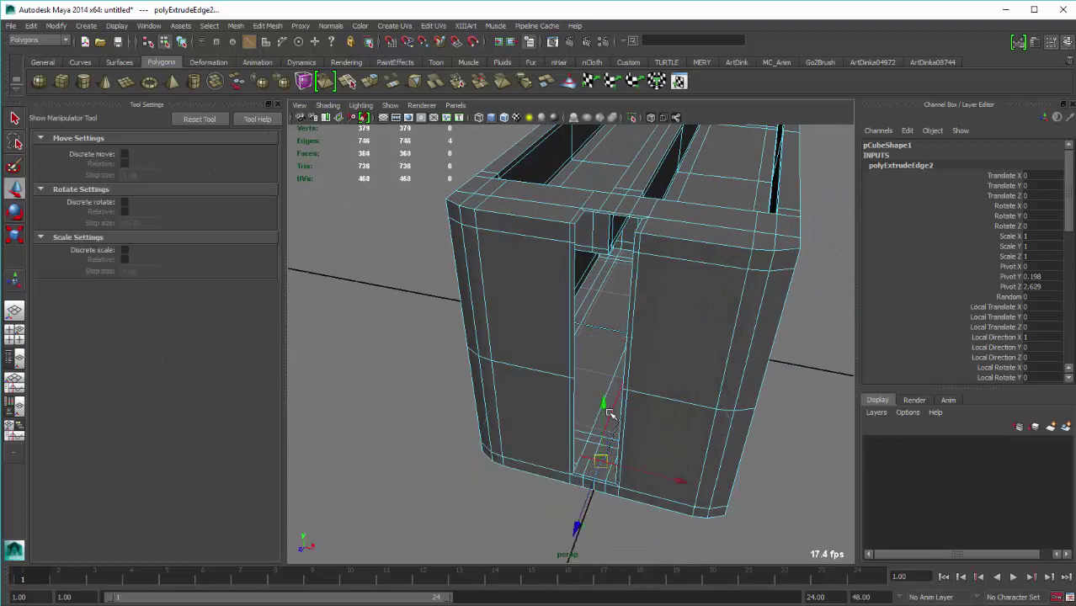
{"action": "key", "text": "w"}
{"action": "left_click_drag", "start_coordinate": [603, 405], "coordinate": [595, 221]}
{"action": "scroll", "coordinate": [590, 218], "scroll_direction": "up", "scroll_amount": 2}
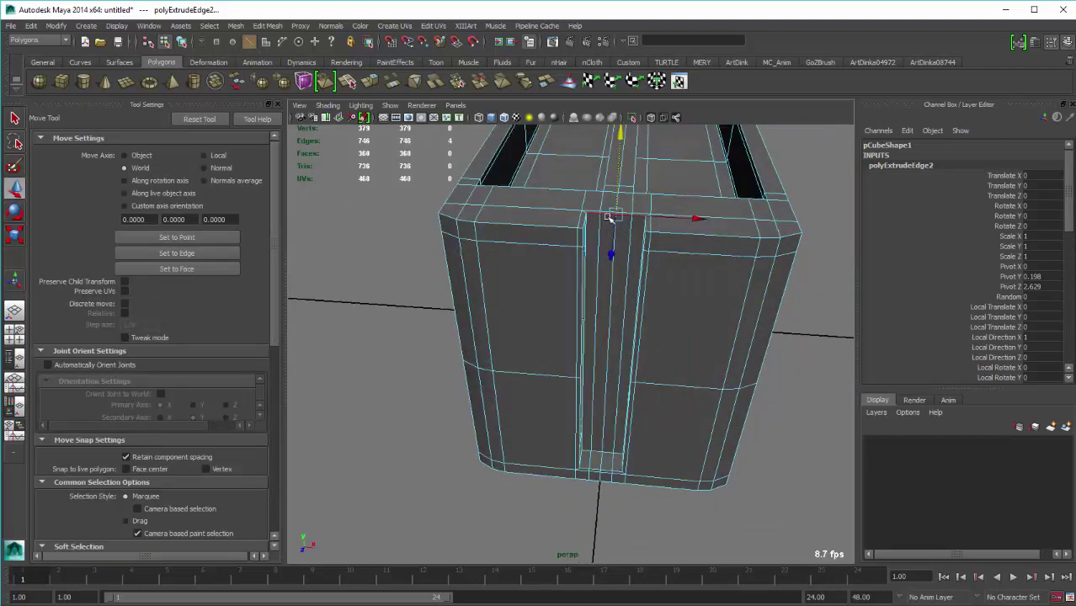
{"action": "scroll", "coordinate": [581, 278], "scroll_direction": "up", "scroll_amount": 3}
{"action": "scroll", "coordinate": [590, 269], "scroll_direction": "up", "scroll_amount": 2}
{"action": "right_click", "coordinate": [613, 251]}
{"action": "left_click", "coordinate": [616, 222]}
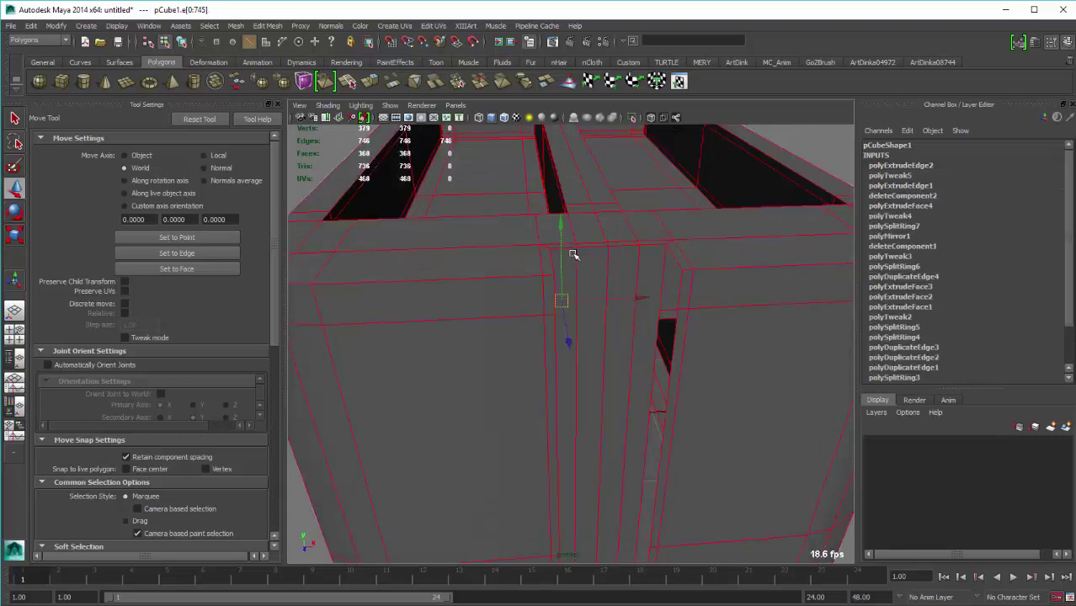
Merge the stray vertices at the channel's top, adjusting the merge Distance
{"action": "right_click", "coordinate": [572, 240]}
{"action": "left_click", "coordinate": [672, 227]}
{"action": "left_click", "coordinate": [636, 246]}
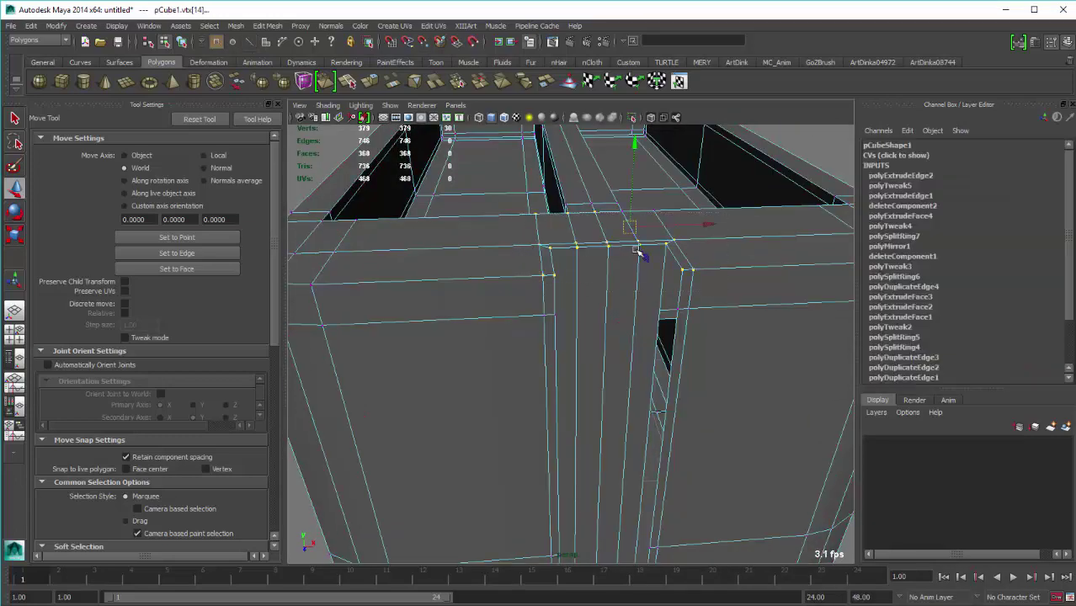
{"action": "right_click", "coordinate": [638, 250], "text": "shift"}
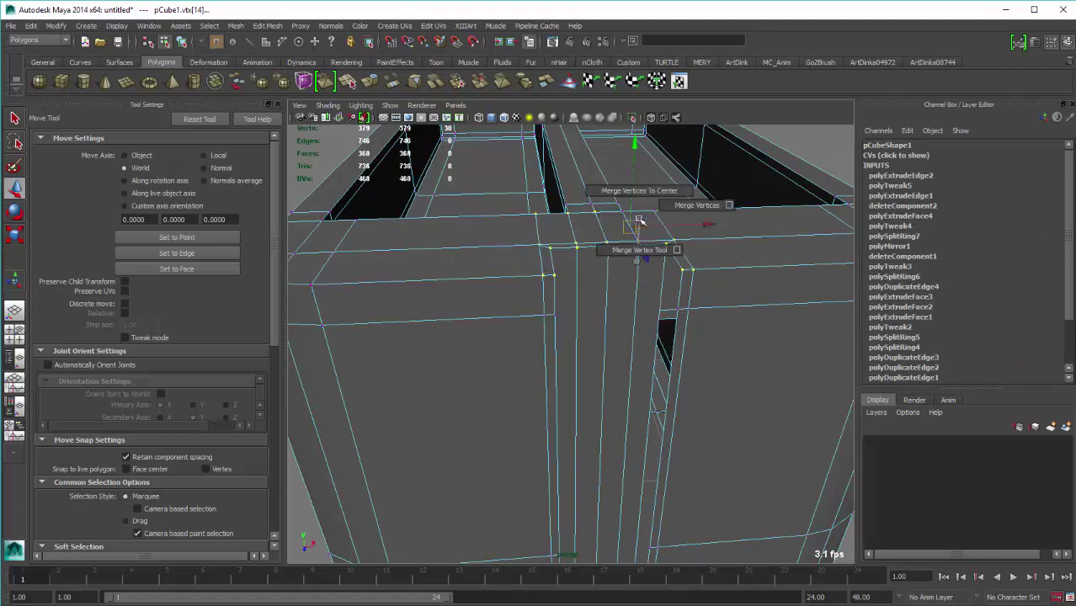
{"action": "left_click", "coordinate": [666, 212]}
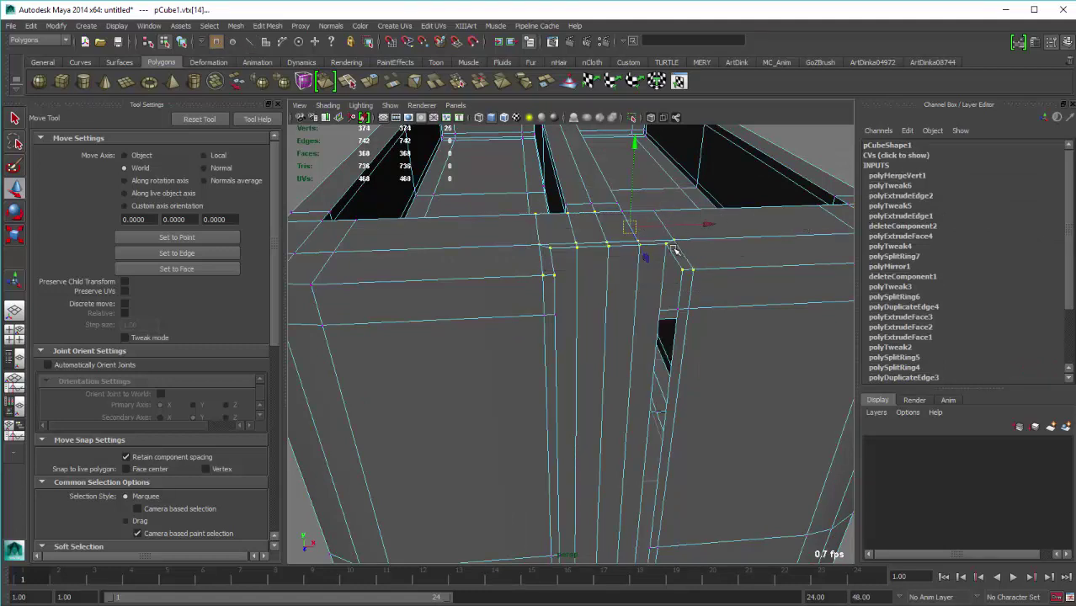
{"action": "left_click", "coordinate": [665, 243]}
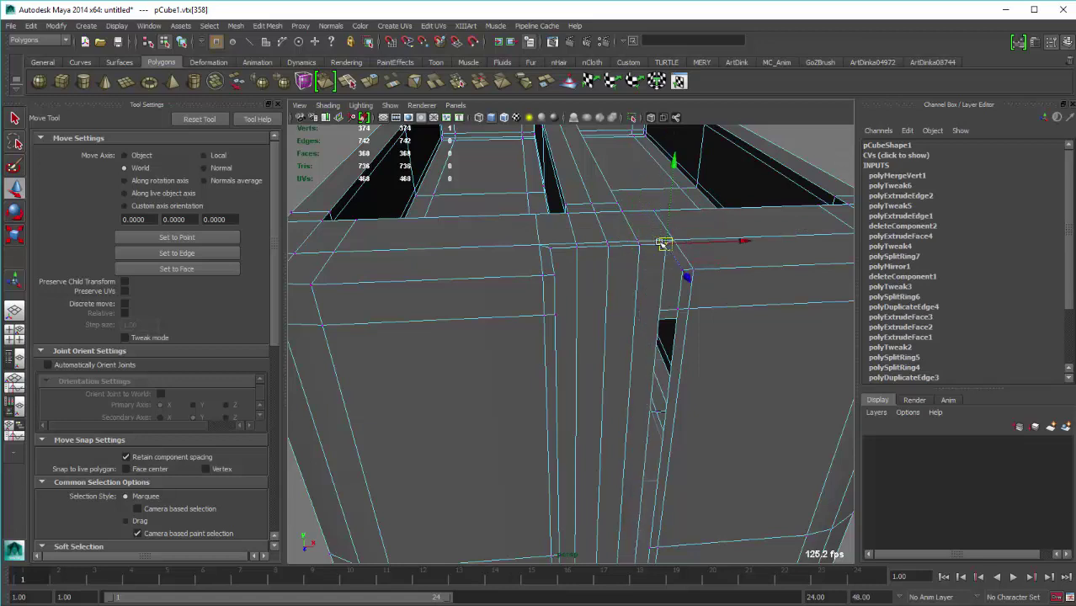
{"action": "left_click", "coordinate": [908, 175]}
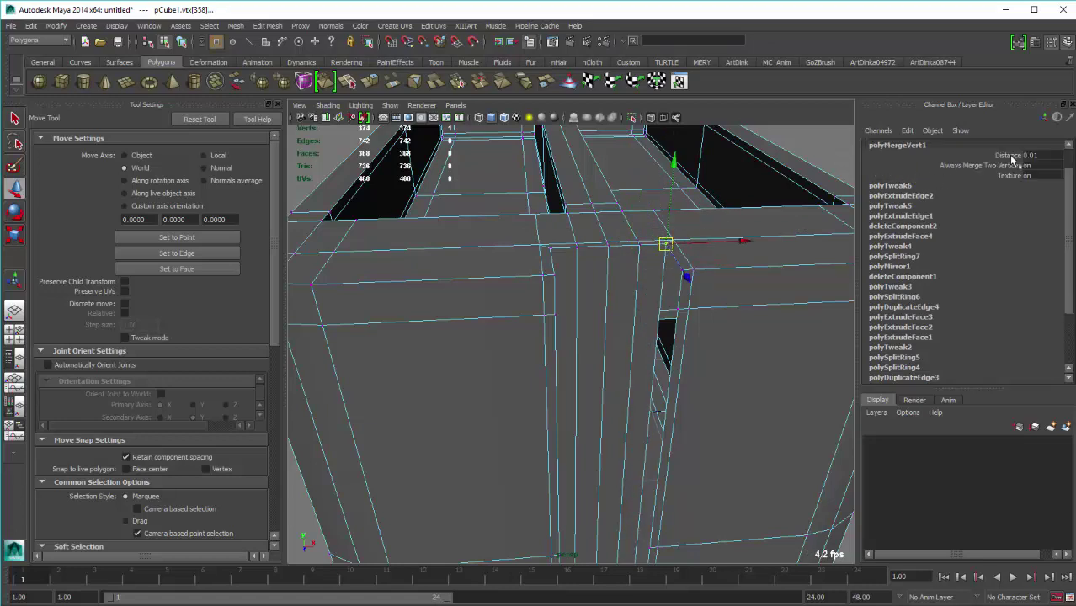
{"action": "left_click", "coordinate": [1008, 155]}
{"action": "middle_click_drag", "start_coordinate": [679, 288], "coordinate": [673, 279]}
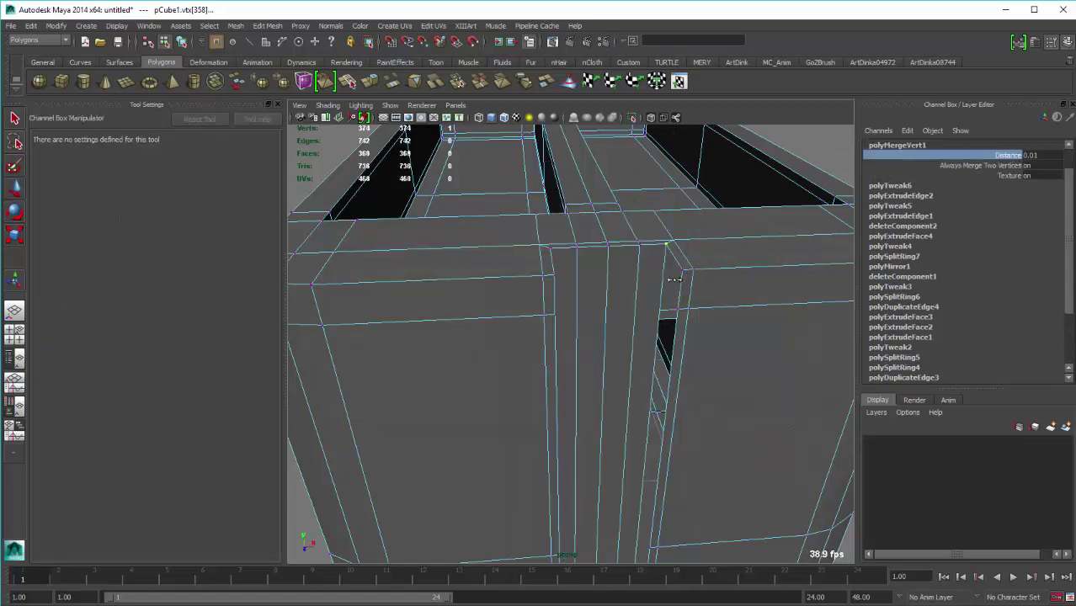
{"action": "right_click_drag", "start_coordinate": [668, 257], "coordinate": [681, 253]}
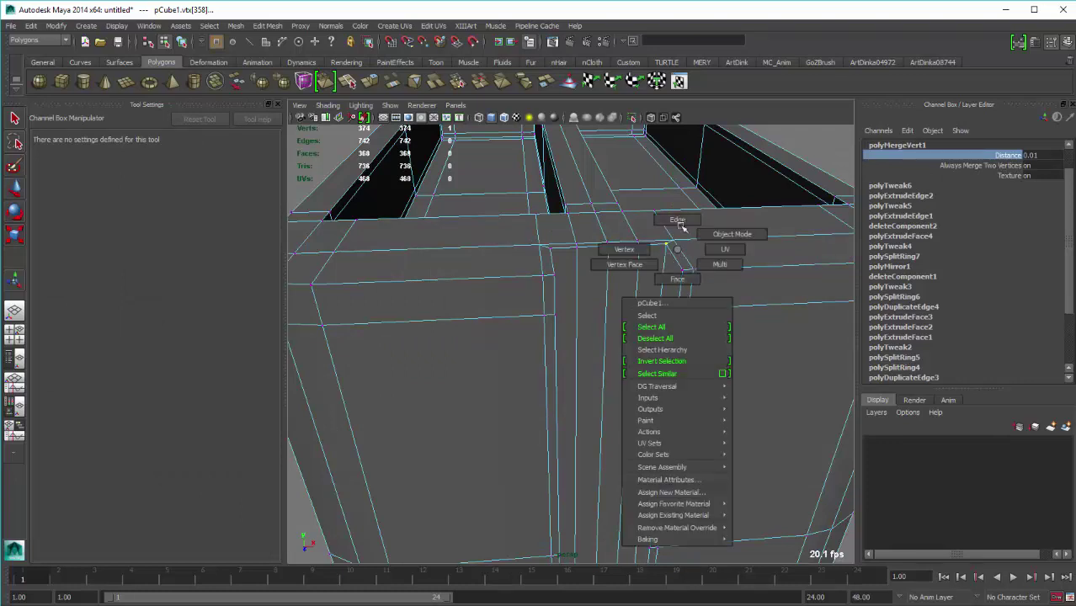
{"action": "key", "text": "w"}
{"action": "left_click", "coordinate": [671, 257]}
Select the edges along the groove and merge their loose vertices
{"action": "left_click_drag", "start_coordinate": [660, 265], "coordinate": [487, 266], "text": "alt"}
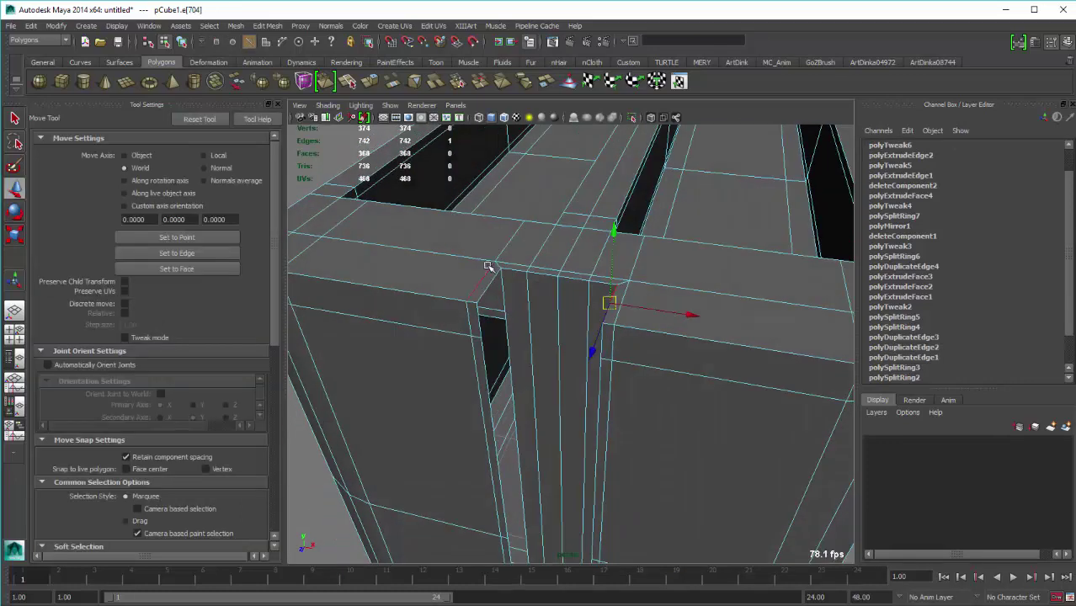
{"action": "right_click_drag", "start_coordinate": [492, 286], "coordinate": [487, 420], "text": "shift"}
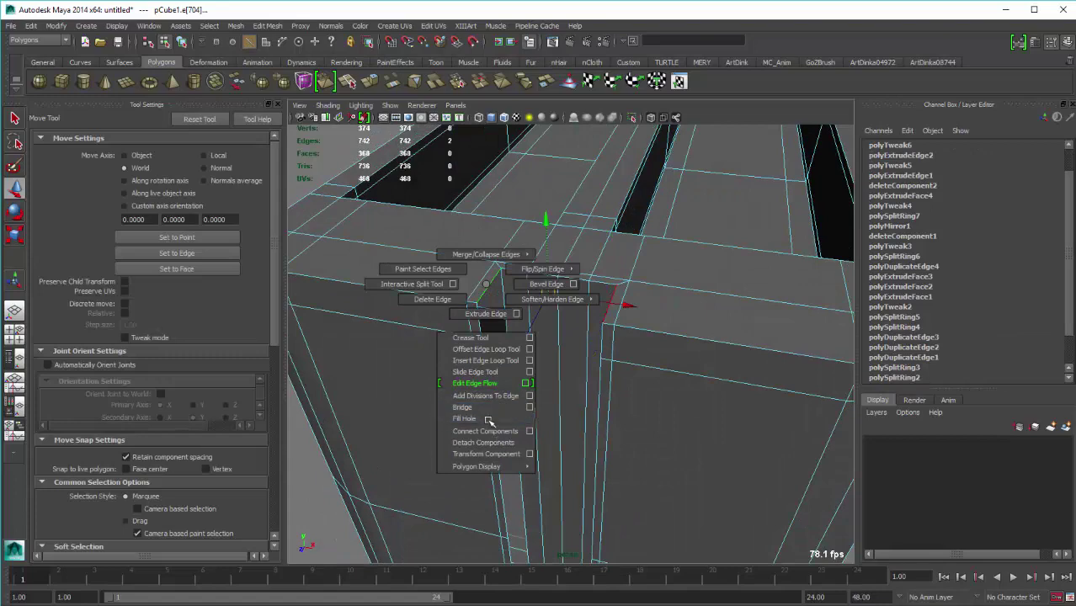
{"action": "mouse_move", "coordinate": [487, 421]}
{"action": "left_mouse_down", "text": "alt"}
{"action": "mouse_move", "coordinate": [612, 390]}
{"action": "mouse_move", "coordinate": [667, 348]}
{"action": "mouse_move", "coordinate": [688, 306]}
{"action": "mouse_move", "coordinate": [678, 319]}
{"action": "mouse_move", "coordinate": [654, 269]}
{"action": "mouse_move", "coordinate": [629, 264]}
{"action": "left_mouse_up", "text": "alt"}
{"action": "scroll", "coordinate": [612, 389], "scroll_direction": "up", "scroll_amount": 3}
{"action": "right_click_drag", "start_coordinate": [629, 264], "coordinate": [653, 276], "text": "shift"}
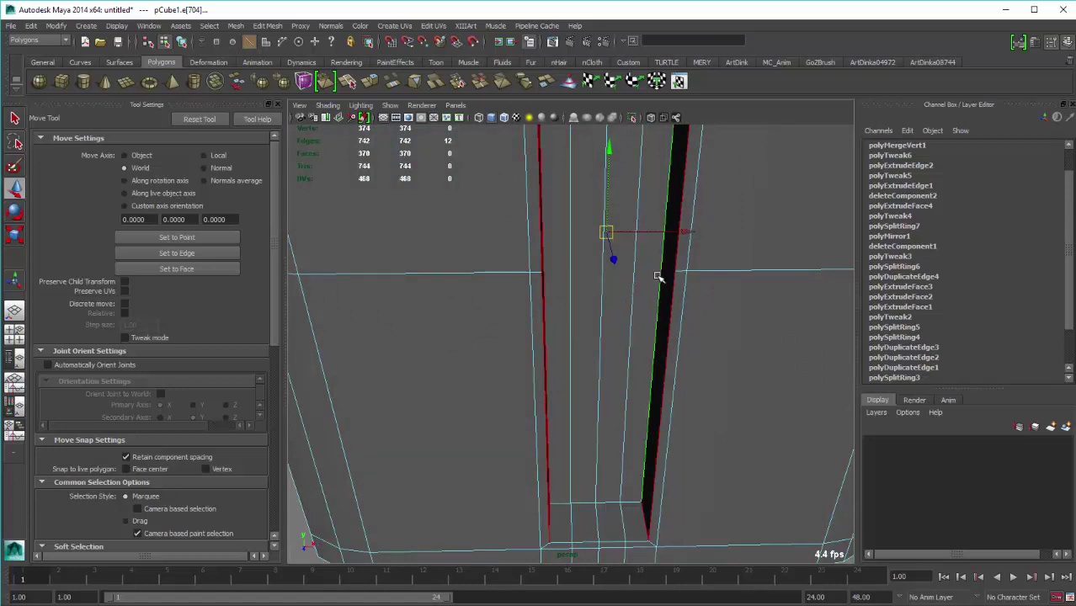
{"action": "left_click", "coordinate": [659, 279]}
Select the groove's border edges and fill the open hole in the channel
{"action": "left_click_drag", "start_coordinate": [624, 286], "coordinate": [559, 289], "text": "alt"}
{"action": "left_click", "coordinate": [570, 287], "text": "shift"}
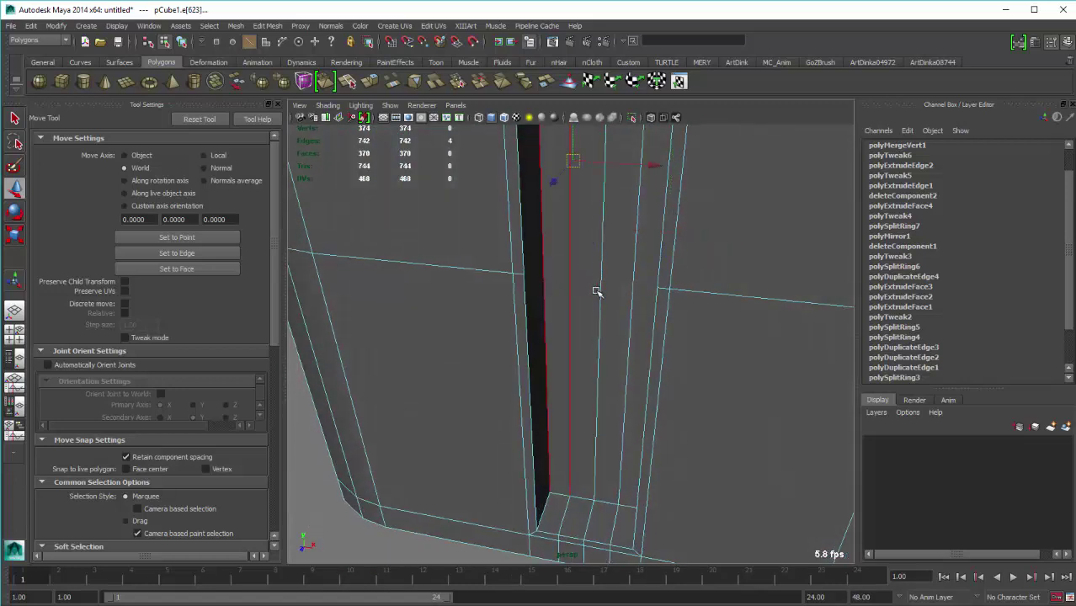
{"action": "right_click_drag", "start_coordinate": [546, 299], "coordinate": [520, 318], "text": "shift"}
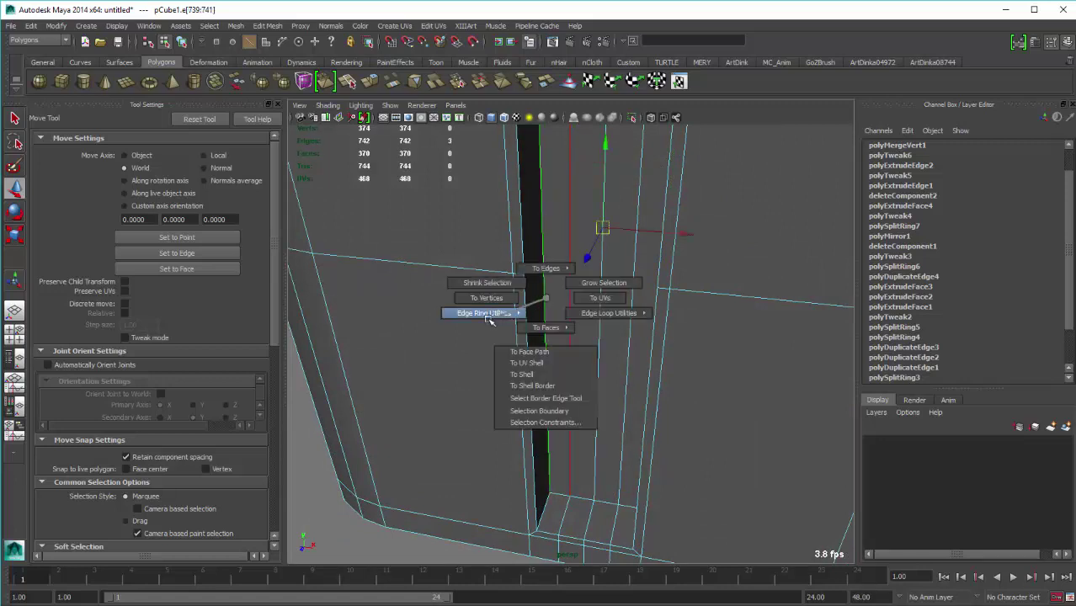
{"action": "left_click_drag", "start_coordinate": [522, 319], "coordinate": [598, 296], "text": "alt"}
{"action": "right_click_drag", "start_coordinate": [597, 266], "coordinate": [597, 413], "text": "shift"}
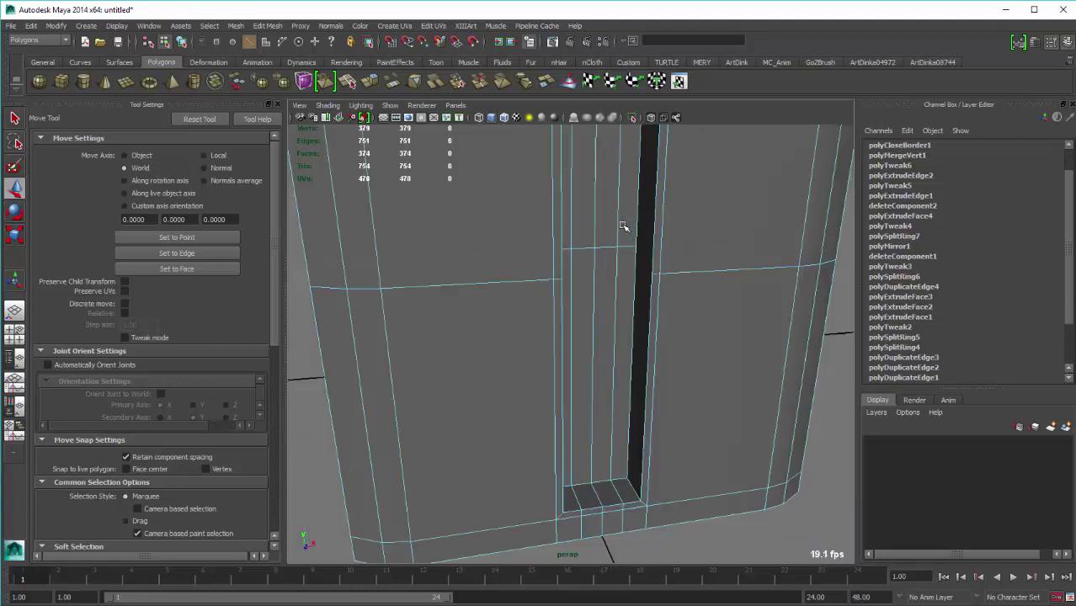
{"action": "left_click", "coordinate": [583, 273]}
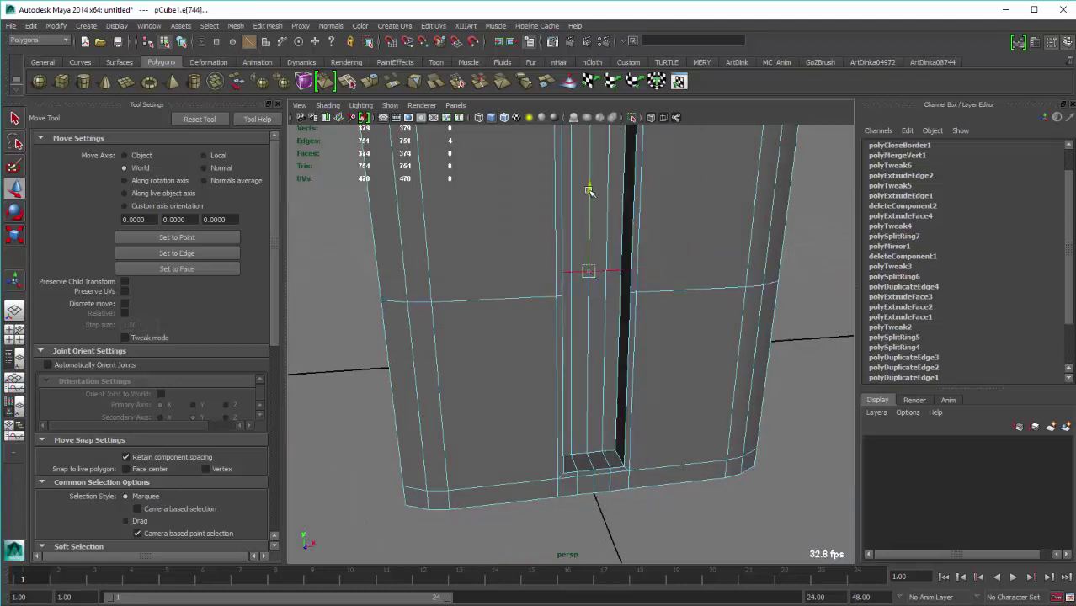
{"action": "mouse_move", "coordinate": [584, 216]}
{"action": "right_mouse_down", "text": "alt"}
{"action": "mouse_move", "coordinate": [665, 255]}
{"action": "mouse_move", "coordinate": [657, 228]}
{"action": "right_mouse_up", "text": "alt"}
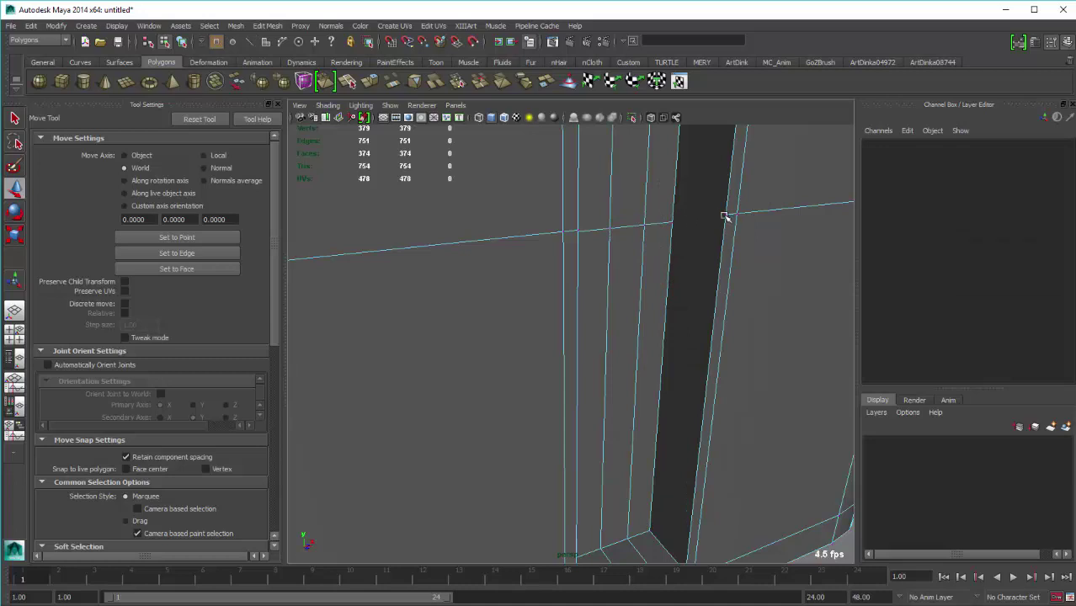
Connect three vertices across the channel edge with new edges, then select the horizontal edge loop
{"action": "left_click", "coordinate": [726, 215]}
{"action": "left_click", "coordinate": [673, 225], "text": "shift"}
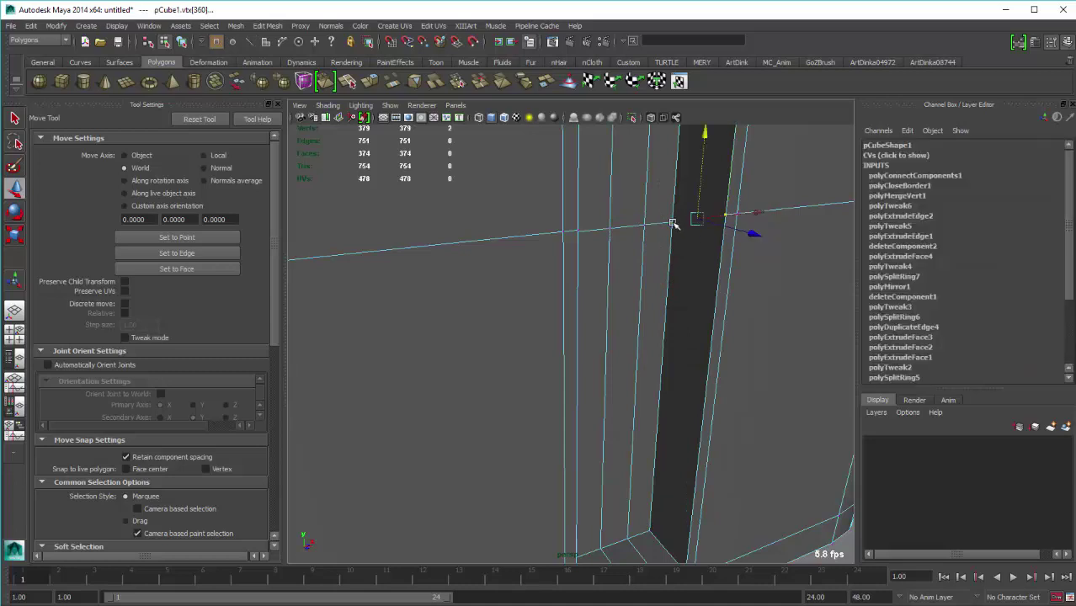
{"action": "middle_click_drag", "start_coordinate": [676, 224], "coordinate": [528, 216], "text": "alt"}
{"action": "left_click", "coordinate": [535, 231], "text": "shift"}
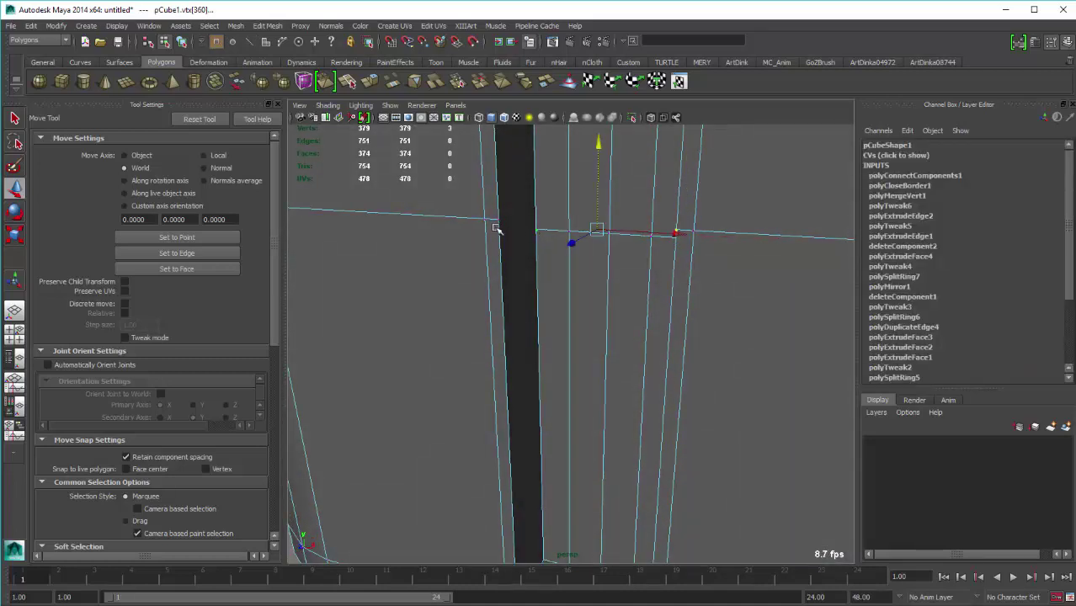
{"action": "right_click_drag", "start_coordinate": [499, 220], "coordinate": [499, 284], "text": "shift"}
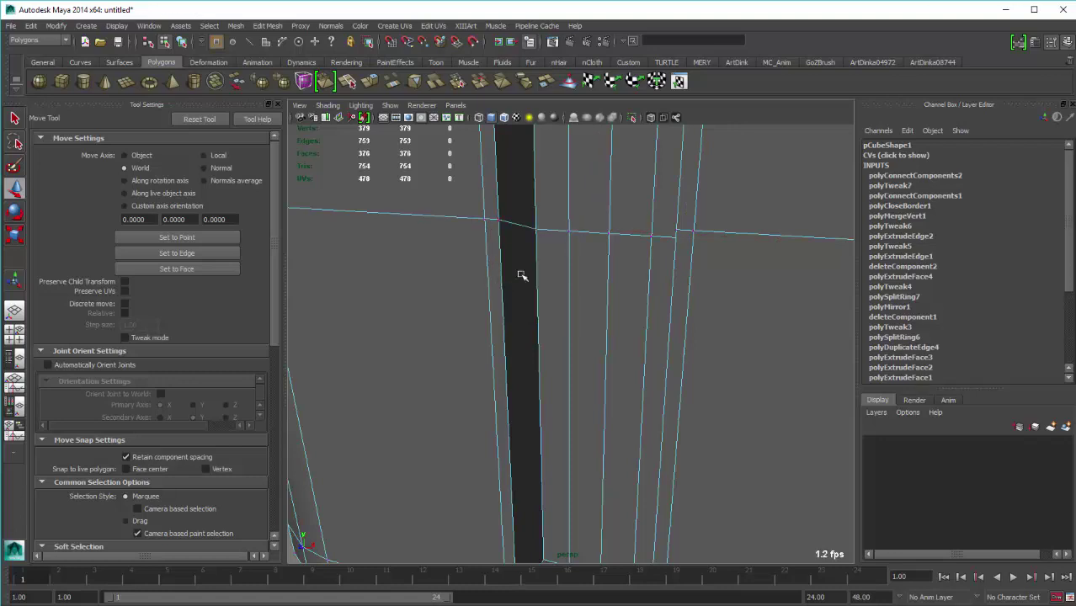
{"action": "scroll", "coordinate": [600, 257], "scroll_direction": "down", "scroll_amount": 5}
{"action": "right_click_drag", "start_coordinate": [611, 271], "coordinate": [599, 277]}
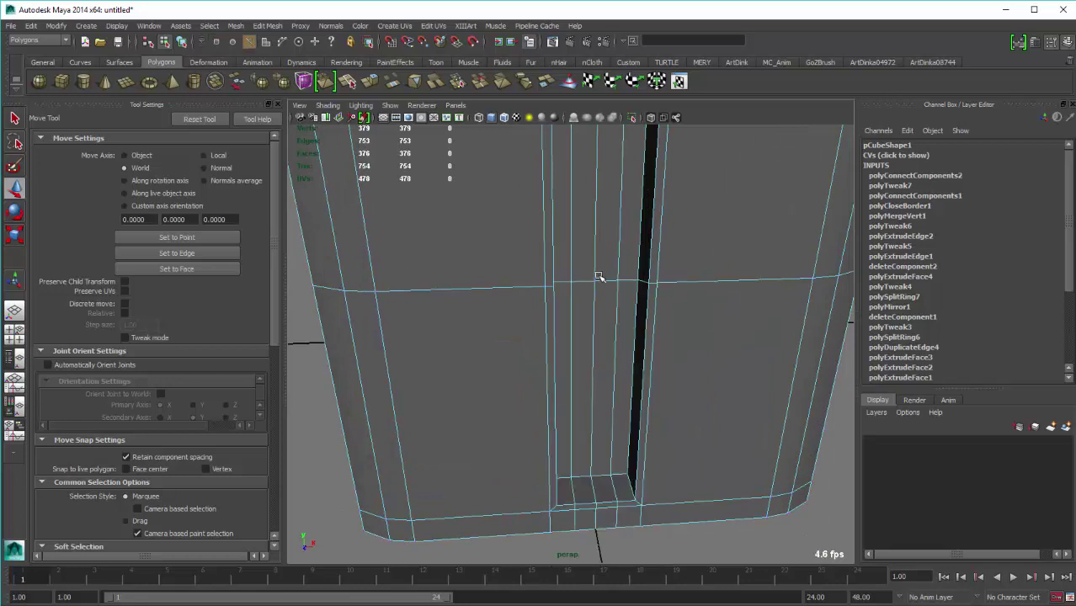
{"action": "double_click", "coordinate": [608, 280]}
Return to object mode, select the box and preview it as a smoothed mesh
{"action": "key", "text": "r"}
{"action": "scroll", "coordinate": [599, 281], "scroll_direction": "down", "scroll_amount": 5}
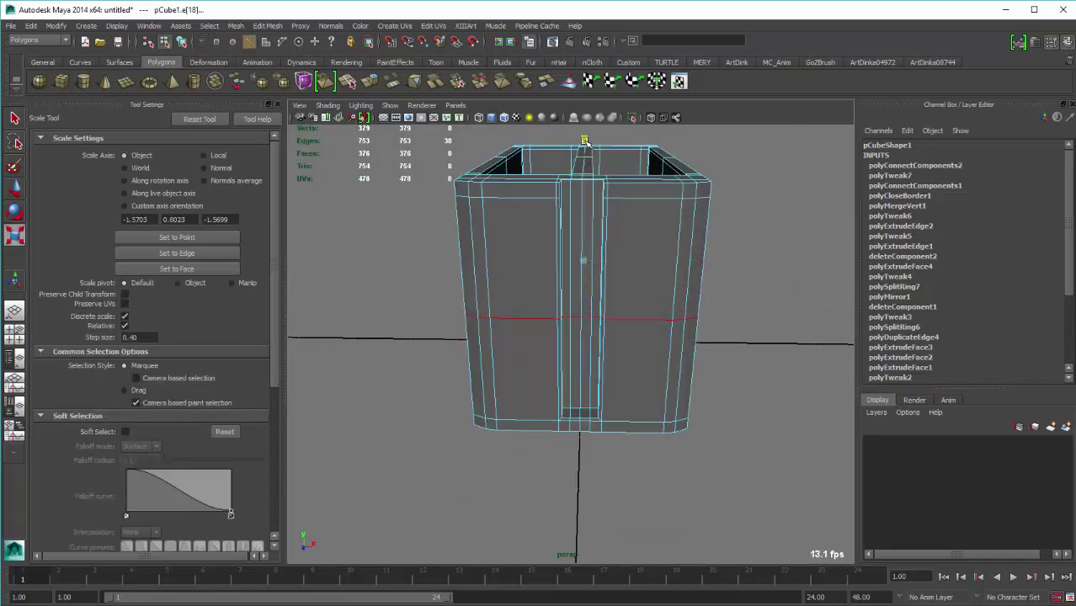
{"action": "key", "text": "w"}
{"action": "left_click_drag", "start_coordinate": [600, 291], "coordinate": [596, 258], "text": "alt"}
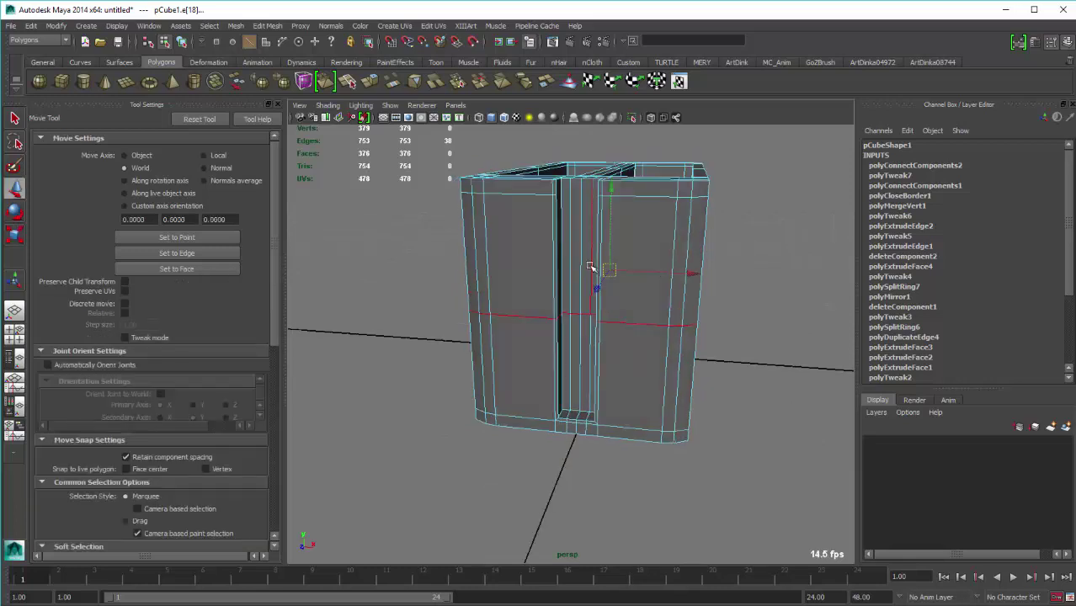
{"action": "right_click_drag", "start_coordinate": [598, 254], "coordinate": [628, 247]}
{"action": "left_click", "coordinate": [611, 261]}
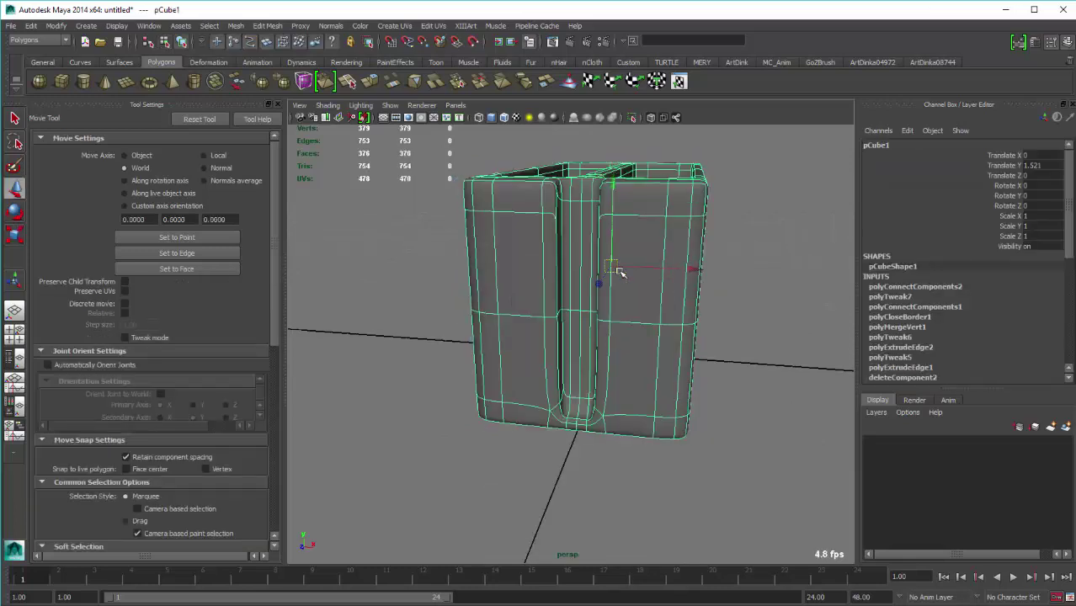
{"action": "key", "text": "3"}
{"action": "mouse_move", "coordinate": [610, 261]}
{"action": "left_mouse_down", "text": "alt"}
{"action": "mouse_move", "coordinate": [691, 330]}
{"action": "mouse_move", "coordinate": [594, 308]}
{"action": "left_mouse_up", "text": "alt"}
Select the horizontal edge loop and slide it down toward the box bottom
{"action": "left_click", "coordinate": [776, 370]}
{"action": "left_click", "coordinate": [639, 315]}
{"action": "right_click_drag", "start_coordinate": [587, 318], "coordinate": [595, 318]}
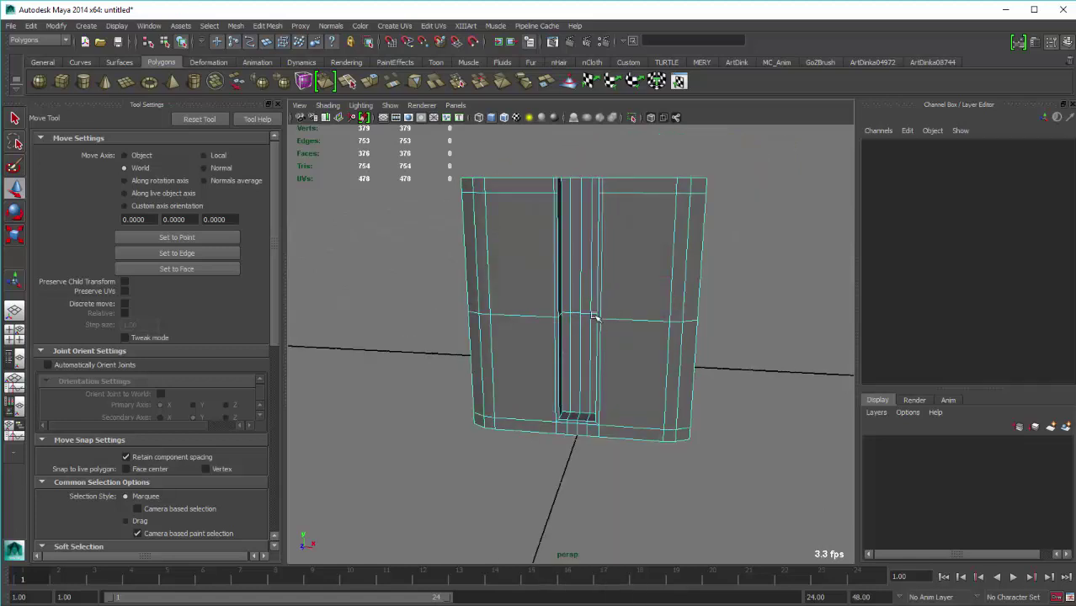
{"action": "double_click", "coordinate": [587, 315]}
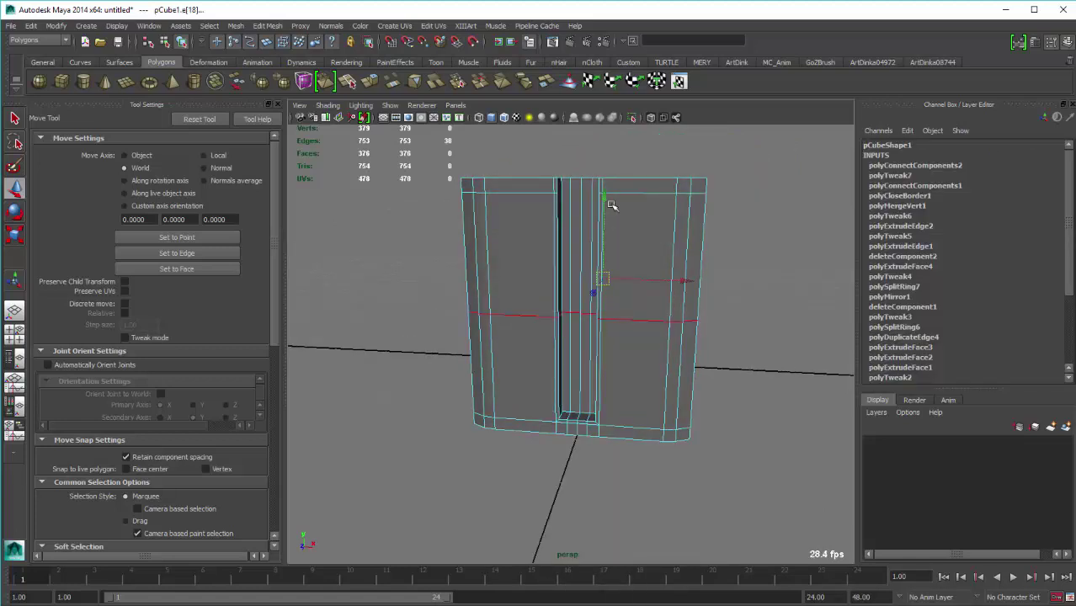
{"action": "left_click_drag", "start_coordinate": [604, 196], "coordinate": [608, 271]}
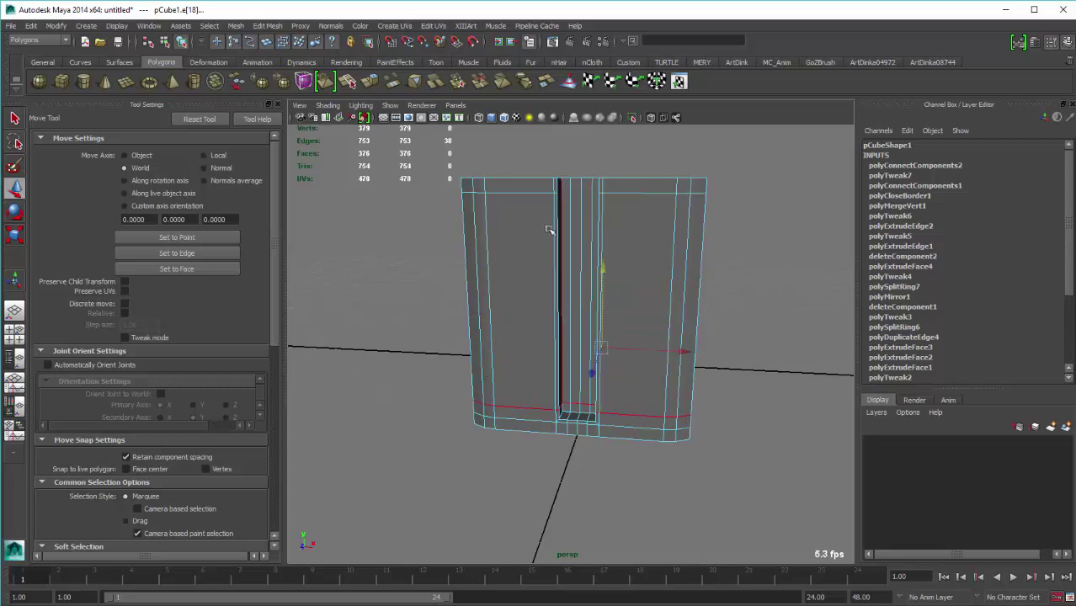
Split the edge ring from a vertical edge beside the channel to add a new loop
{"action": "mouse_move", "coordinate": [550, 228]}
{"action": "left_mouse_down", "text": "alt"}
{"action": "mouse_move", "coordinate": [545, 216]}
{"action": "mouse_move", "coordinate": [561, 245]}
{"action": "left_mouse_up", "text": "alt"}
{"action": "scroll", "coordinate": [562, 245], "scroll_direction": "up", "scroll_amount": 3}
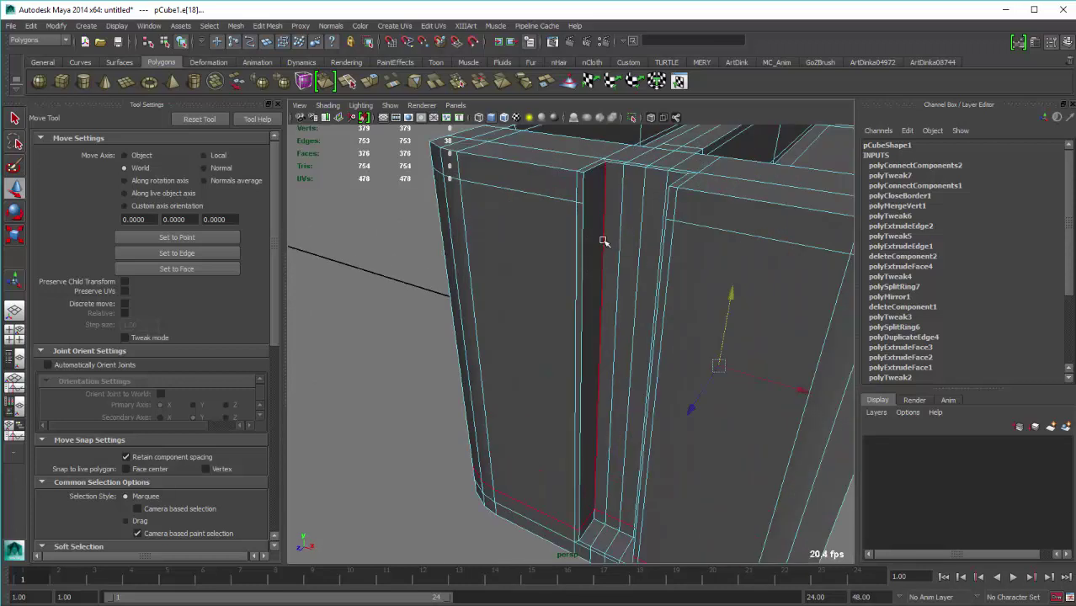
{"action": "left_click", "coordinate": [603, 241]}
{"action": "mouse_move", "coordinate": [605, 239]}
{"action": "right_mouse_down", "text": "ctrl"}
{"action": "mouse_move", "coordinate": [567, 258]}
{"action": "mouse_move", "coordinate": [584, 266]}
{"action": "right_mouse_up", "text": "ctrl"}
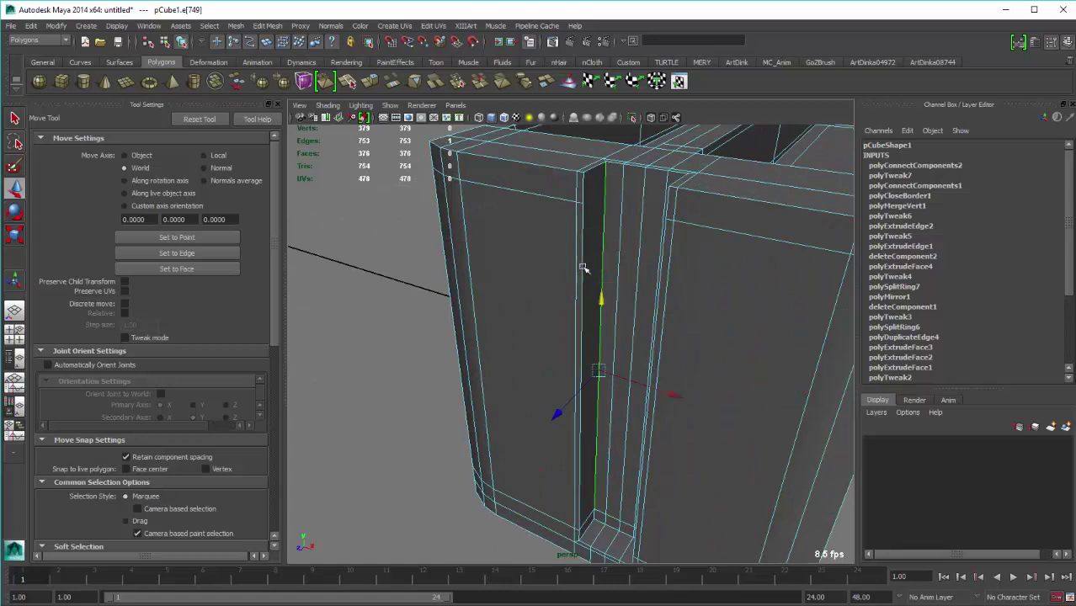
{"action": "mouse_move", "coordinate": [584, 265]}
{"action": "left_mouse_down", "text": "alt"}
{"action": "mouse_move", "coordinate": [613, 234]}
{"action": "mouse_move", "coordinate": [656, 289]}
{"action": "mouse_move", "coordinate": [675, 98]}
{"action": "left_mouse_up", "text": "alt"}
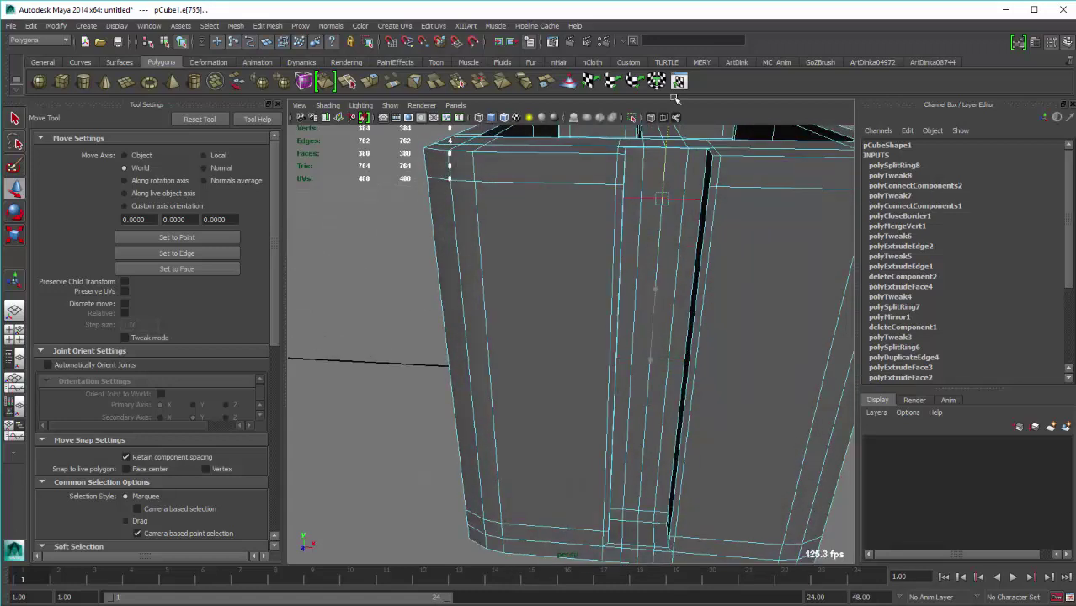
In wireframe, connect two vertices at the channel top with a new edge, then return to shaded
{"action": "right_click", "coordinate": [672, 178]}
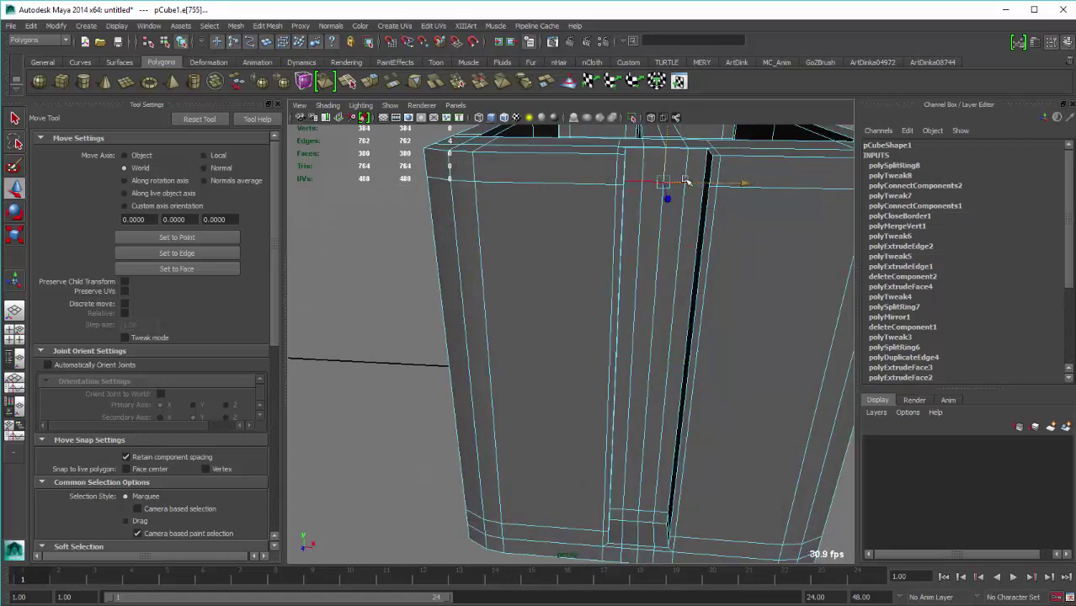
{"action": "right_click", "coordinate": [668, 174]}
{"action": "right_click_drag", "start_coordinate": [617, 173], "coordinate": [586, 167], "text": "shift"}
{"action": "key", "text": "4"}
{"action": "mouse_move", "coordinate": [716, 184]}
{"action": "left_mouse_down", "text": "alt"}
{"action": "mouse_move", "coordinate": [739, 214]}
{"action": "mouse_move", "coordinate": [615, 197]}
{"action": "mouse_move", "coordinate": [615, 214]}
{"action": "left_mouse_up", "text": "alt"}
{"action": "key", "text": "4"}
{"action": "left_click", "coordinate": [713, 200]}
{"action": "left_click", "coordinate": [615, 214]}
{"action": "right_click_drag", "start_coordinate": [609, 211], "coordinate": [613, 279], "text": "shift"}
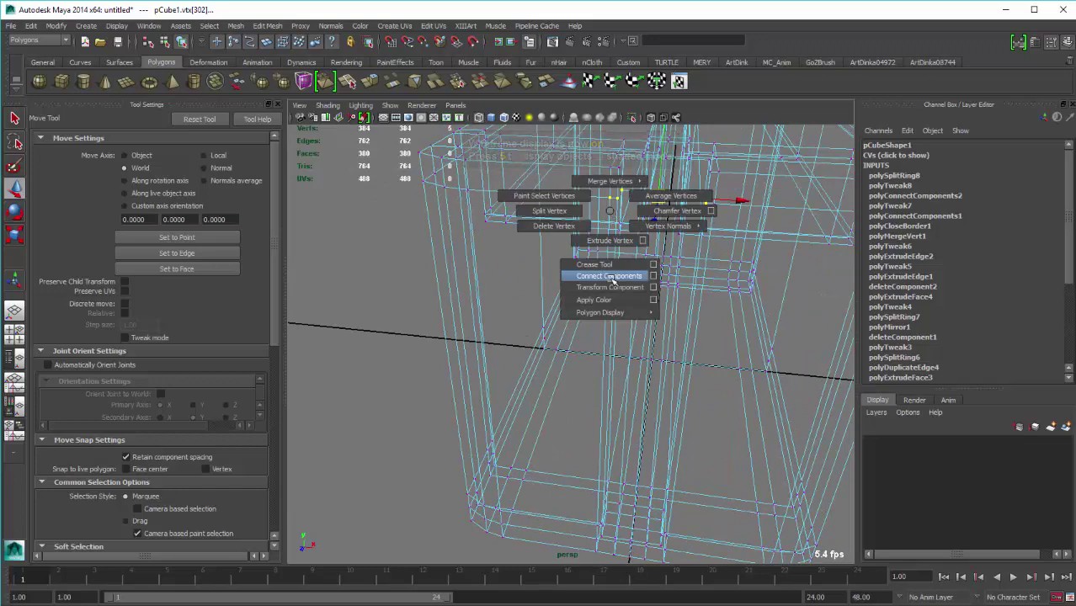
{"action": "left_click_drag", "start_coordinate": [608, 278], "coordinate": [652, 215], "text": "alt"}
{"action": "key", "text": "5"}
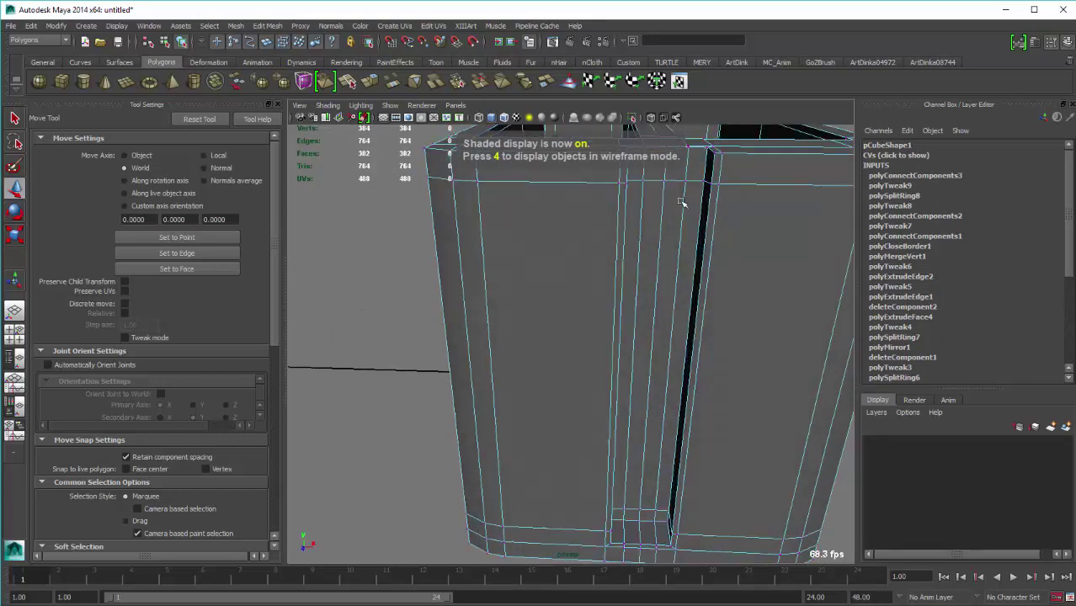
Select the full edge loop near the box top and inspect it from the front
{"action": "right_click_drag", "start_coordinate": [652, 215], "coordinate": [648, 197]}
{"action": "left_click", "coordinate": [619, 221]}
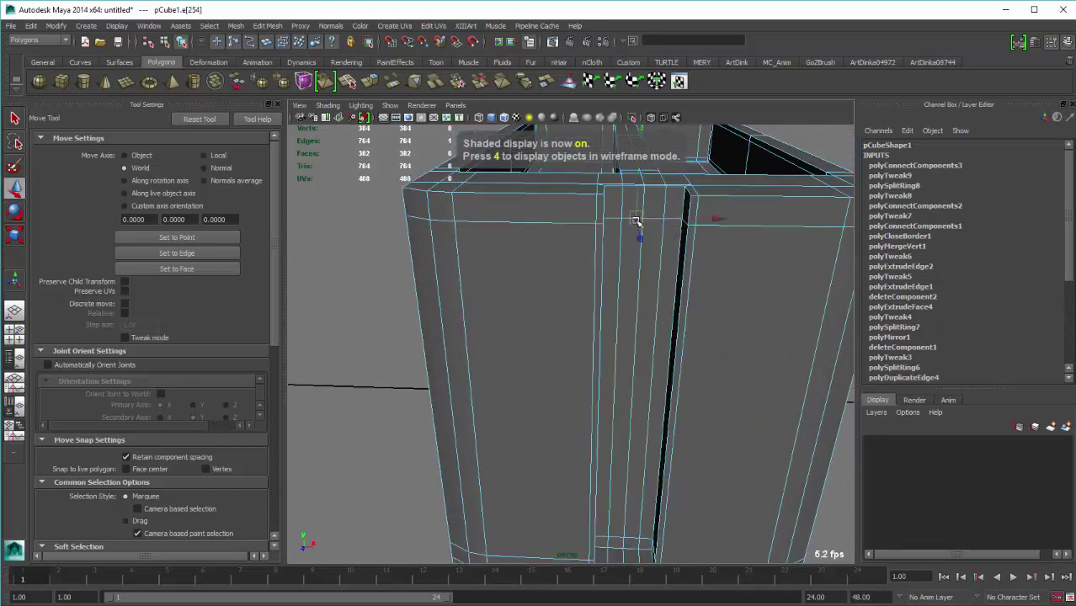
{"action": "double_click", "coordinate": [613, 219]}
{"action": "scroll", "coordinate": [615, 220], "scroll_direction": "down", "scroll_amount": 5}
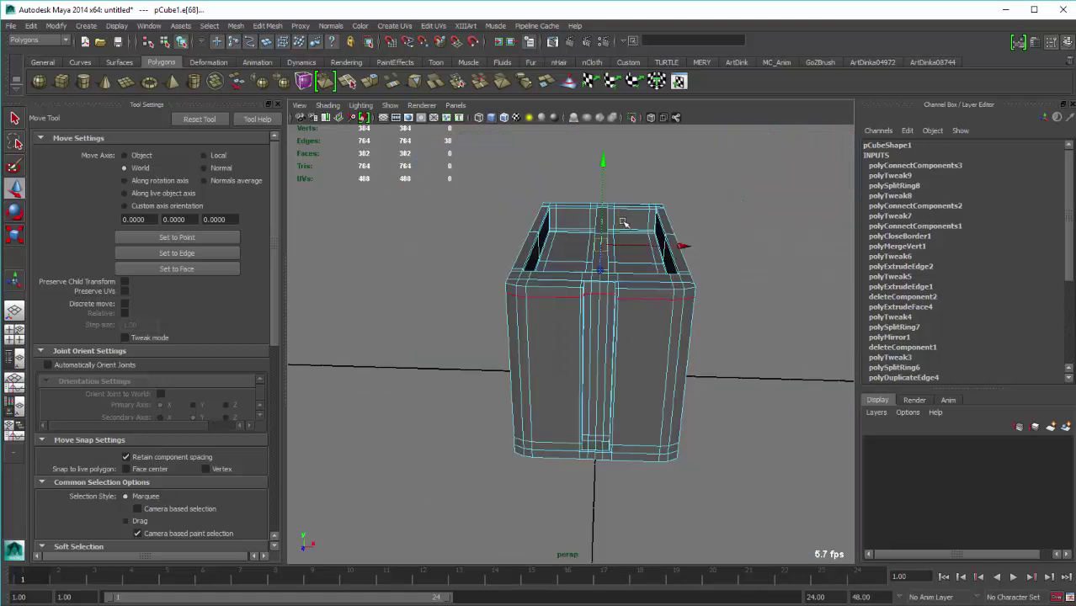
{"action": "key", "text": "r"}
{"action": "left_click_drag", "start_coordinate": [625, 187], "coordinate": [637, 186], "text": "alt"}
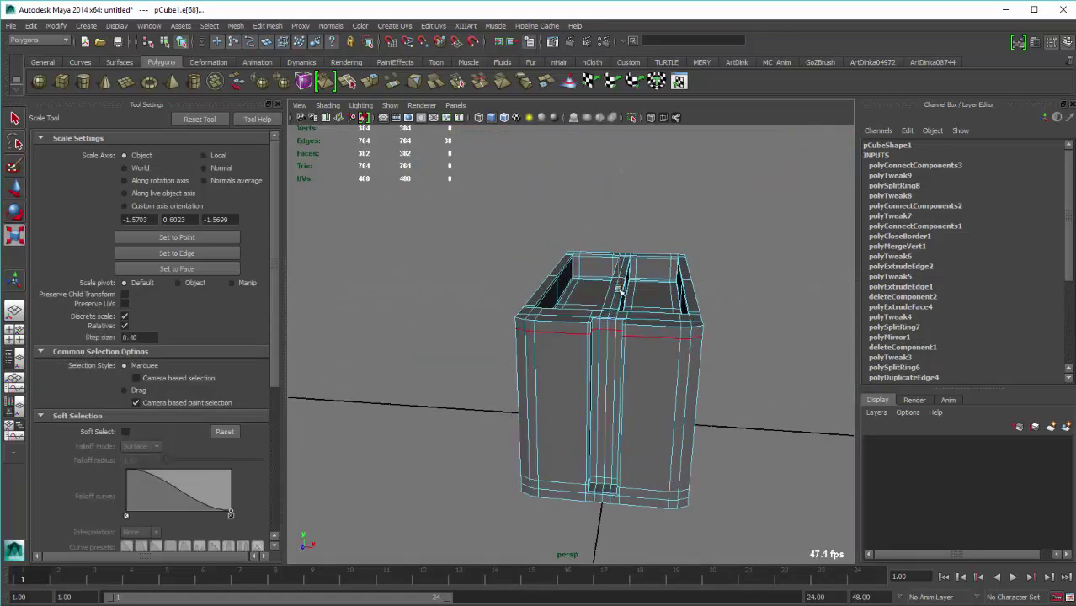
{"action": "key", "text": "w"}
{"action": "scroll", "coordinate": [618, 290], "scroll_direction": "up", "scroll_amount": 3}
{"action": "mouse_move", "coordinate": [648, 244]}
{"action": "left_mouse_down", "text": "alt"}
{"action": "mouse_move", "coordinate": [654, 203]}
{"action": "mouse_move", "coordinate": [642, 211]}
{"action": "mouse_move", "coordinate": [650, 341]}
{"action": "mouse_move", "coordinate": [620, 351]}
{"action": "mouse_move", "coordinate": [704, 248]}
{"action": "mouse_move", "coordinate": [764, 288]}
{"action": "left_mouse_up", "text": "alt"}
{"action": "scroll", "coordinate": [762, 320], "scroll_direction": "up", "scroll_amount": 5}
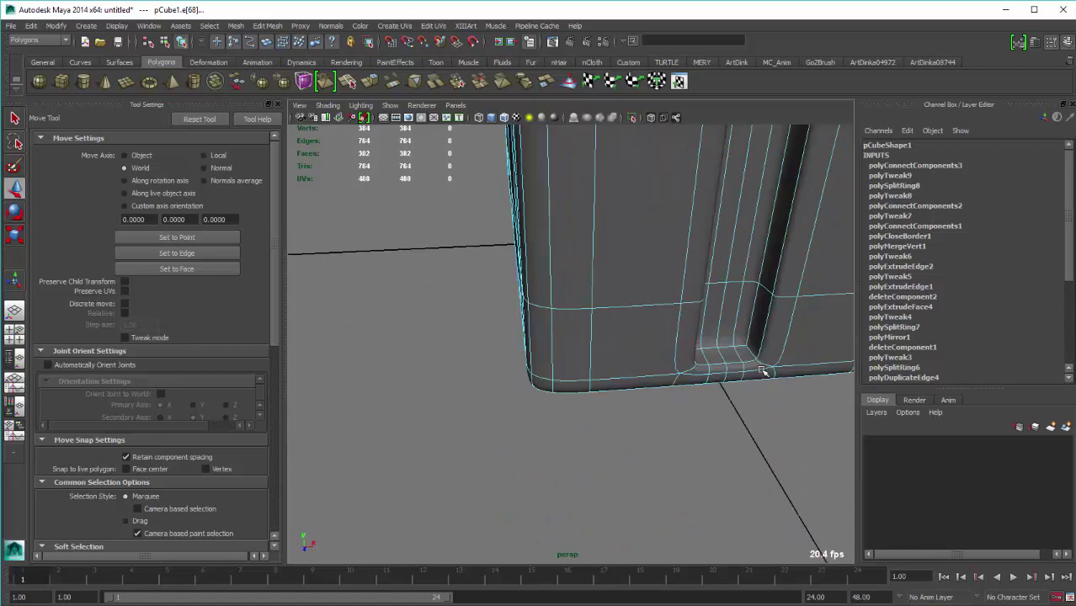
{"action": "mouse_move", "coordinate": [762, 372]}
{"action": "left_mouse_down", "text": "alt"}
{"action": "mouse_move", "coordinate": [697, 305]}
{"action": "mouse_move", "coordinate": [677, 87]}
{"action": "mouse_move", "coordinate": [652, 253]}
{"action": "mouse_move", "coordinate": [650, 218]}
{"action": "left_mouse_up", "text": "alt"}
Turn off smooth preview and select the lower edge loop around the box
{"action": "key", "text": "1"}
{"action": "double_click", "coordinate": [697, 305]}
{"action": "scroll", "coordinate": [651, 223], "scroll_direction": "down", "scroll_amount": 3}
{"action": "scroll", "coordinate": [629, 344], "scroll_direction": "down", "scroll_amount": 3}
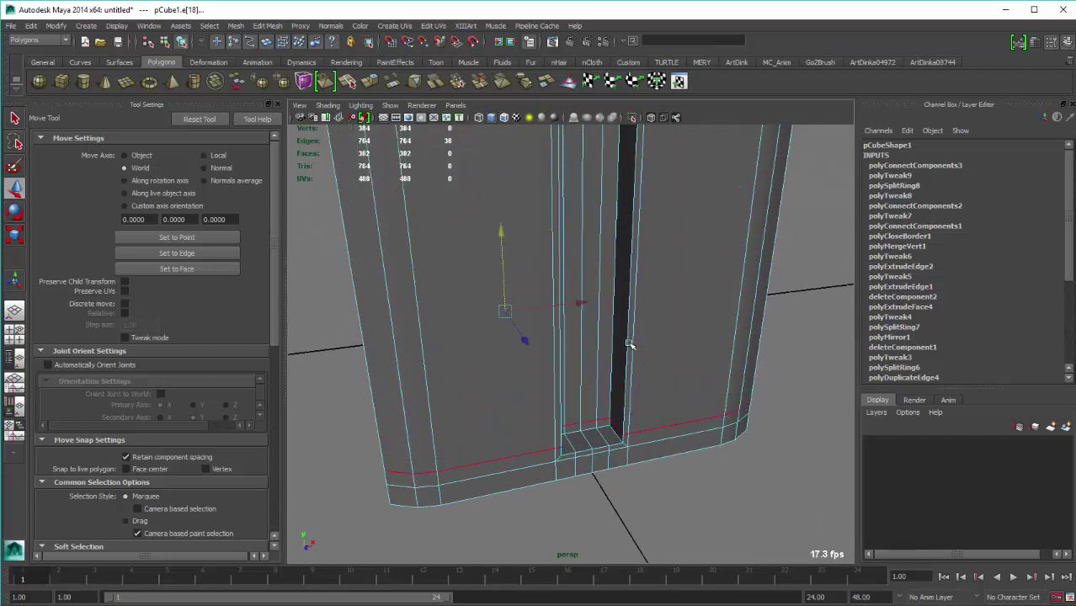
{"action": "mouse_move", "coordinate": [629, 343]}
{"action": "left_mouse_down", "text": "alt"}
{"action": "mouse_move", "coordinate": [581, 301]}
{"action": "mouse_move", "coordinate": [594, 358]}
{"action": "mouse_move", "coordinate": [631, 348]}
{"action": "mouse_move", "coordinate": [601, 361]}
{"action": "mouse_move", "coordinate": [613, 309]}
{"action": "left_mouse_up", "text": "alt"}
{"action": "scroll", "coordinate": [626, 375], "scroll_direction": "up", "scroll_amount": 3}
{"action": "mouse_move", "coordinate": [626, 376]}
{"action": "left_mouse_down", "text": "alt"}
{"action": "mouse_move", "coordinate": [661, 336]}
{"action": "mouse_move", "coordinate": [641, 366]}
{"action": "mouse_move", "coordinate": [641, 337]}
{"action": "mouse_move", "coordinate": [702, 340]}
{"action": "mouse_move", "coordinate": [498, 324]}
{"action": "left_mouse_up", "text": "alt"}
Split the edge ring at the box's top corner with a new loop and scale it slightly
{"action": "right_click", "coordinate": [600, 343]}
{"action": "left_click", "coordinate": [611, 344]}
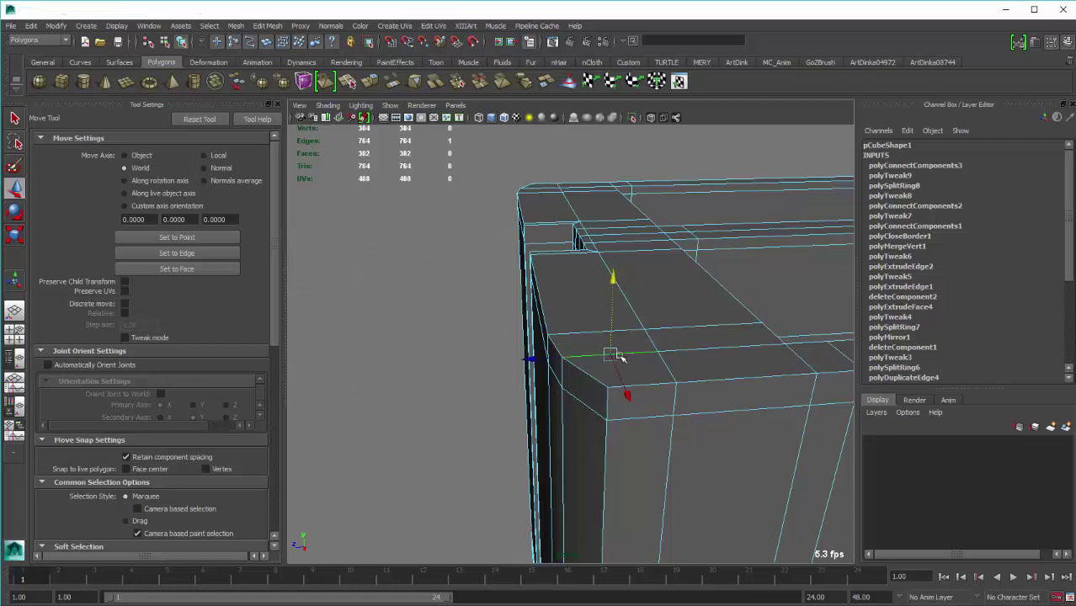
{"action": "right_click", "coordinate": [613, 354], "text": "ctrl"}
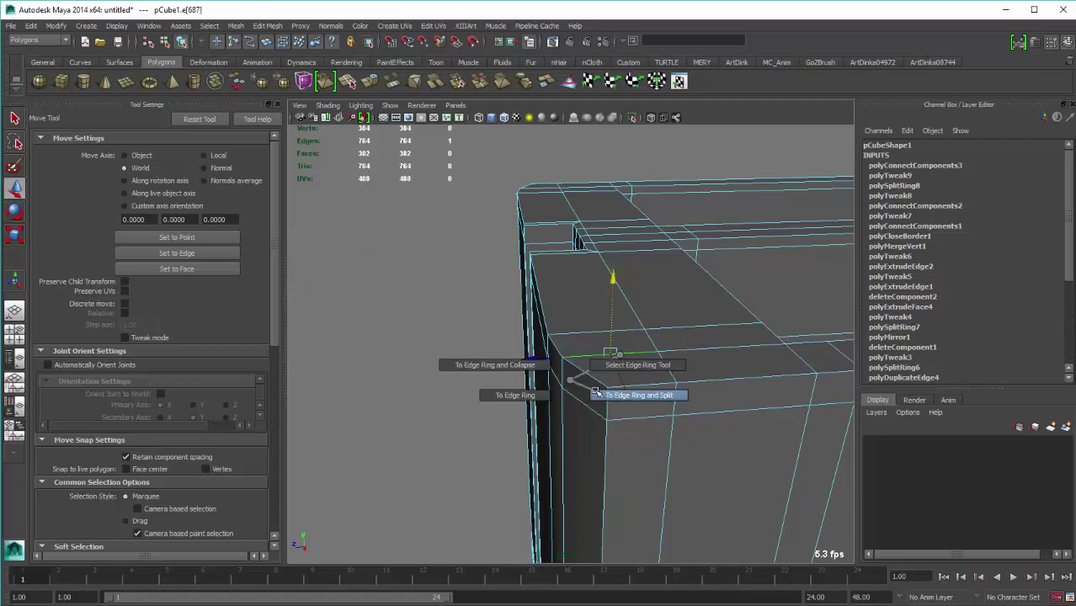
{"action": "left_click", "coordinate": [632, 395]}
{"action": "key", "text": "r"}
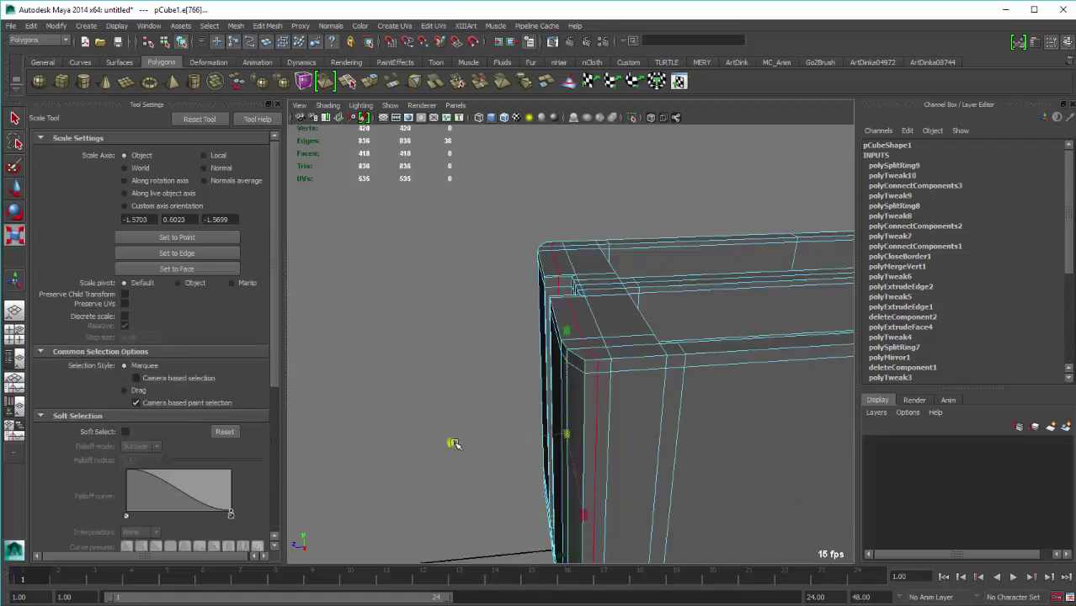
{"action": "middle_click_drag", "start_coordinate": [453, 444], "coordinate": [468, 440]}
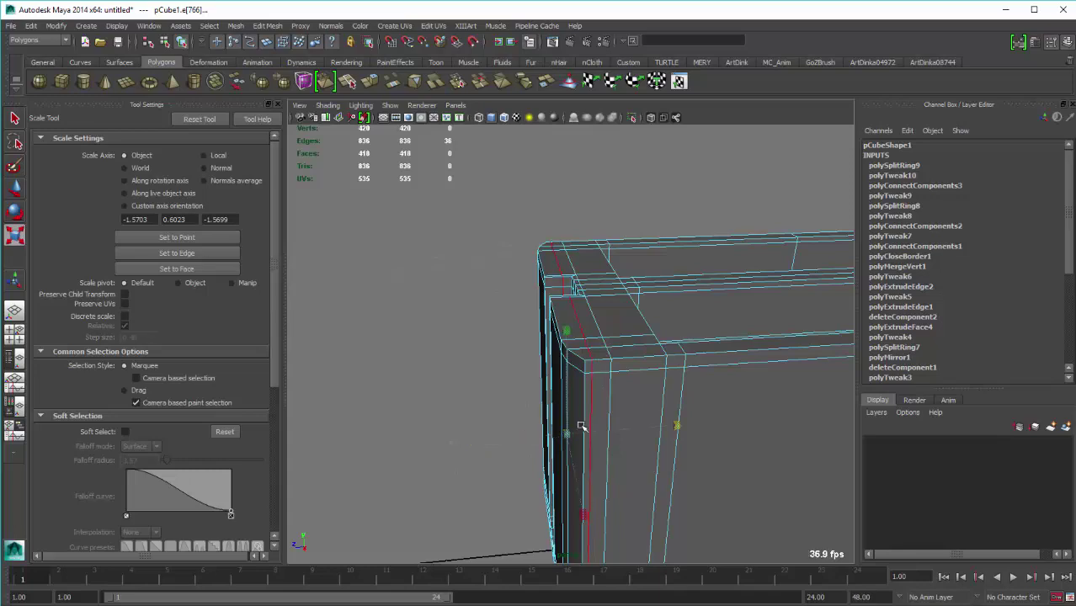
{"action": "key", "text": "w"}
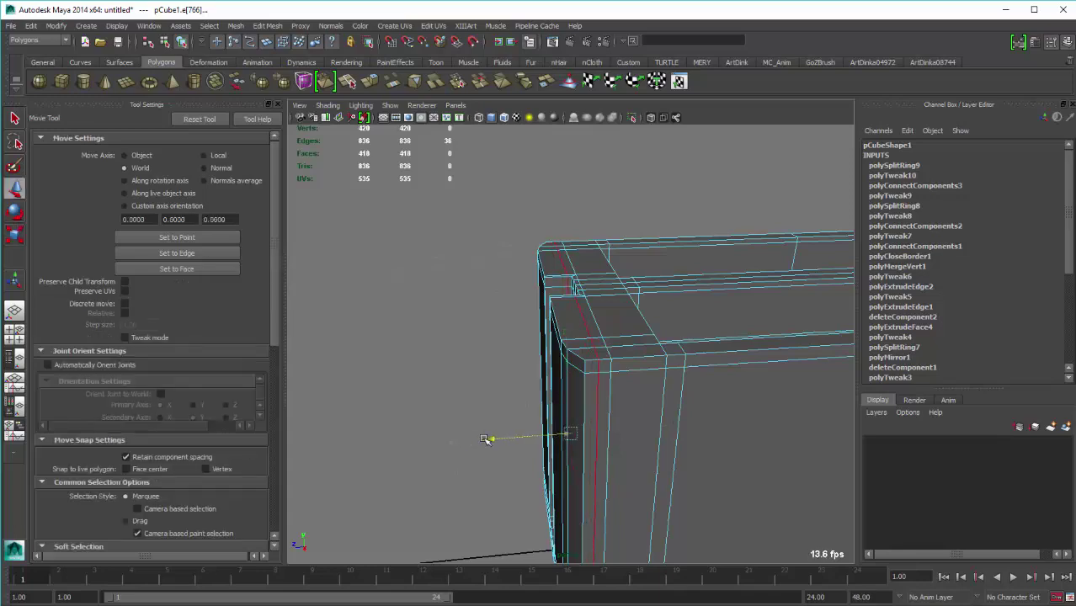
Switch pCube1 back to object mode and select the whole body from a three-quarter view
{"action": "mouse_move", "coordinate": [523, 373]}
{"action": "left_mouse_down", "text": "alt"}
{"action": "mouse_move", "coordinate": [685, 377]}
{"action": "mouse_move", "coordinate": [644, 387]}
{"action": "mouse_move", "coordinate": [630, 322]}
{"action": "left_mouse_up", "text": "alt"}
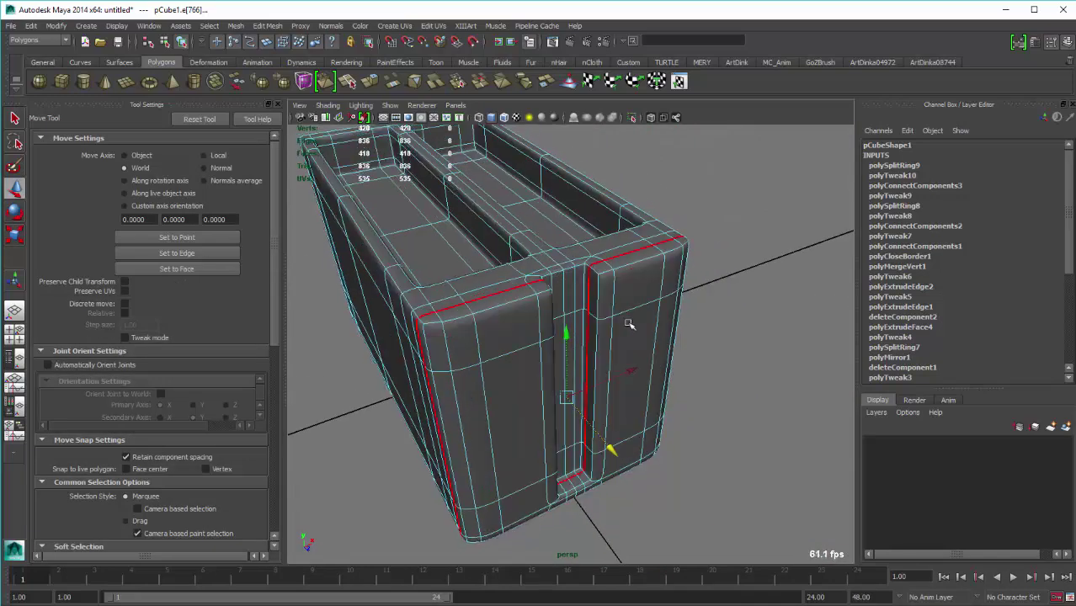
{"action": "right_click", "coordinate": [626, 292]}
{"action": "left_click", "coordinate": [681, 277]}
{"action": "left_click", "coordinate": [721, 311]}
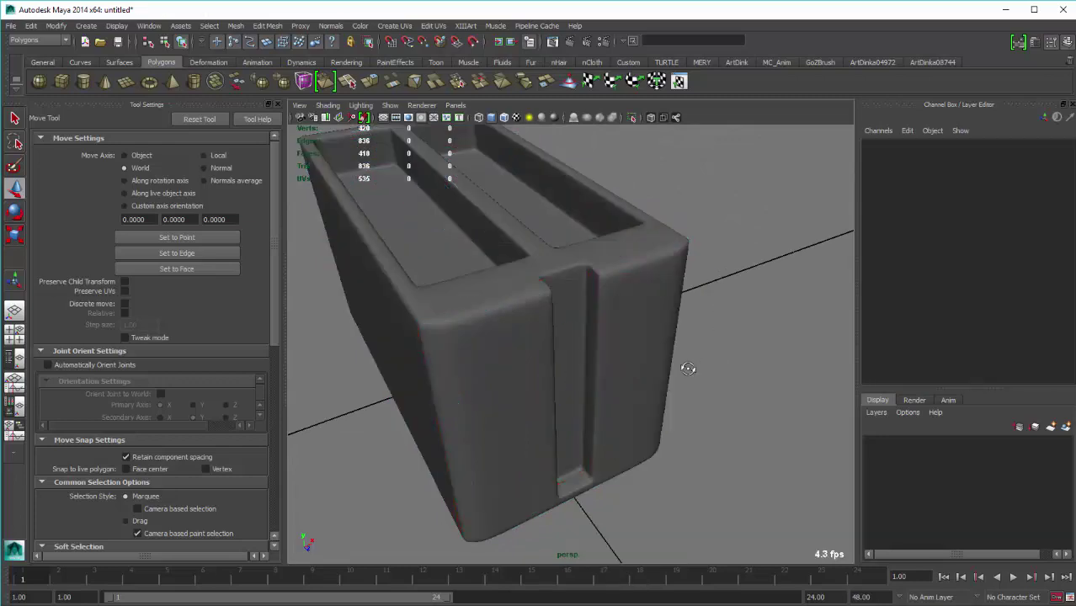
{"action": "mouse_move", "coordinate": [653, 365]}
{"action": "left_mouse_down", "text": "alt"}
{"action": "mouse_move", "coordinate": [612, 342]}
{"action": "mouse_move", "coordinate": [572, 339]}
{"action": "left_mouse_up", "text": "alt"}
{"action": "scroll", "coordinate": [644, 339], "scroll_direction": "down", "scroll_amount": 5}
{"action": "mouse_move", "coordinate": [644, 339]}
{"action": "left_mouse_down", "text": "alt"}
{"action": "mouse_move", "coordinate": [584, 380]}
{"action": "mouse_move", "coordinate": [620, 396]}
{"action": "left_mouse_up", "text": "alt"}
{"action": "left_click", "coordinate": [620, 396]}
{"action": "scroll", "coordinate": [558, 409], "scroll_direction": "up", "scroll_amount": 3}
{"action": "scroll", "coordinate": [584, 404], "scroll_direction": "up", "scroll_amount": 3}
{"action": "scroll", "coordinate": [586, 322], "scroll_direction": "up", "scroll_amount": 3}
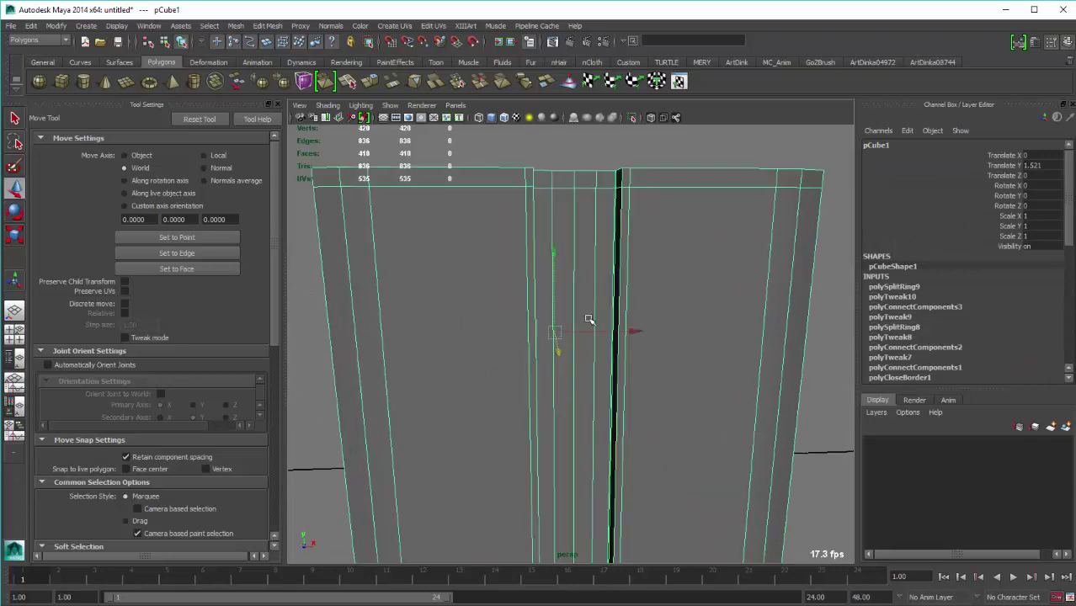
Review the front face and top slots up close, ending with the toaster body selected
{"action": "left_click_drag", "start_coordinate": [586, 323], "coordinate": [584, 345], "text": "alt"}
{"action": "scroll", "coordinate": [709, 344], "scroll_direction": "down", "scroll_amount": 5}
{"action": "left_click_drag", "start_coordinate": [709, 343], "coordinate": [716, 396], "text": "alt"}
{"action": "scroll", "coordinate": [635, 445], "scroll_direction": "up", "scroll_amount": 3}
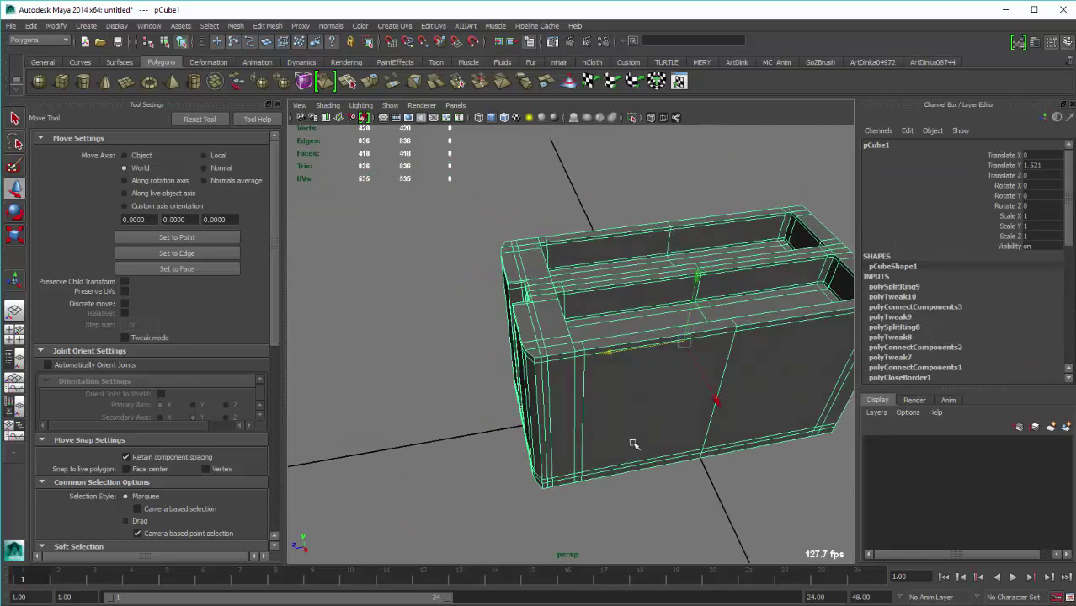
{"action": "left_click", "coordinate": [622, 500]}
{"action": "mouse_move", "coordinate": [620, 434]}
{"action": "left_mouse_down", "text": "alt"}
{"action": "mouse_move", "coordinate": [648, 396]}
{"action": "mouse_move", "coordinate": [367, 432]}
{"action": "mouse_move", "coordinate": [547, 408]}
{"action": "left_mouse_up", "text": "alt"}
{"action": "left_click", "coordinate": [665, 389]}
{"action": "left_click", "coordinate": [383, 427]}
{"action": "scroll", "coordinate": [505, 464], "scroll_direction": "up", "scroll_amount": 3}
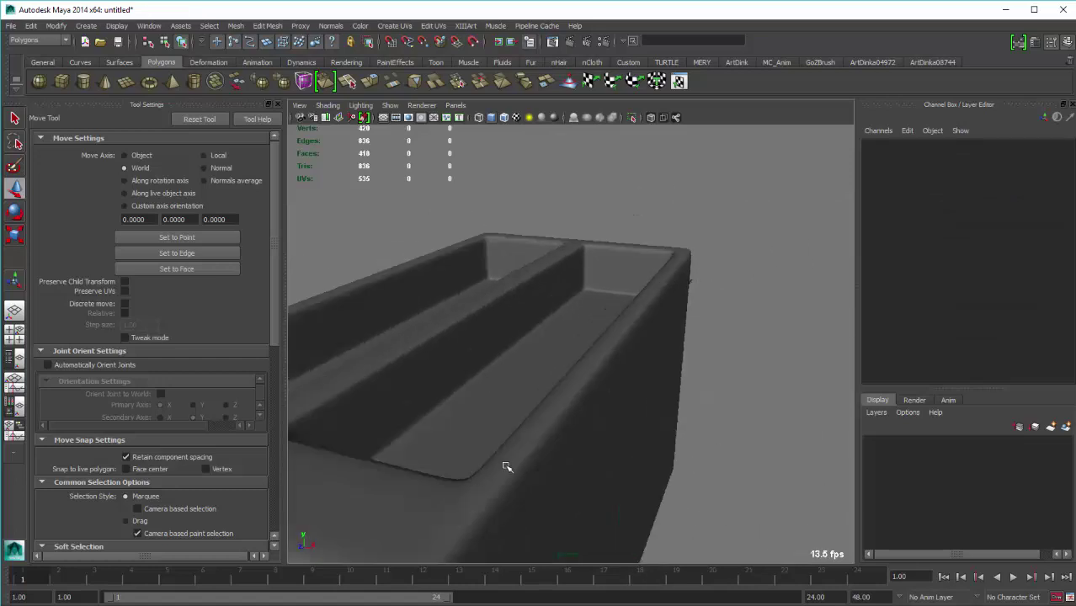
{"action": "left_click_drag", "start_coordinate": [505, 464], "coordinate": [587, 422], "text": "alt"}
{"action": "left_click", "coordinate": [587, 421]}
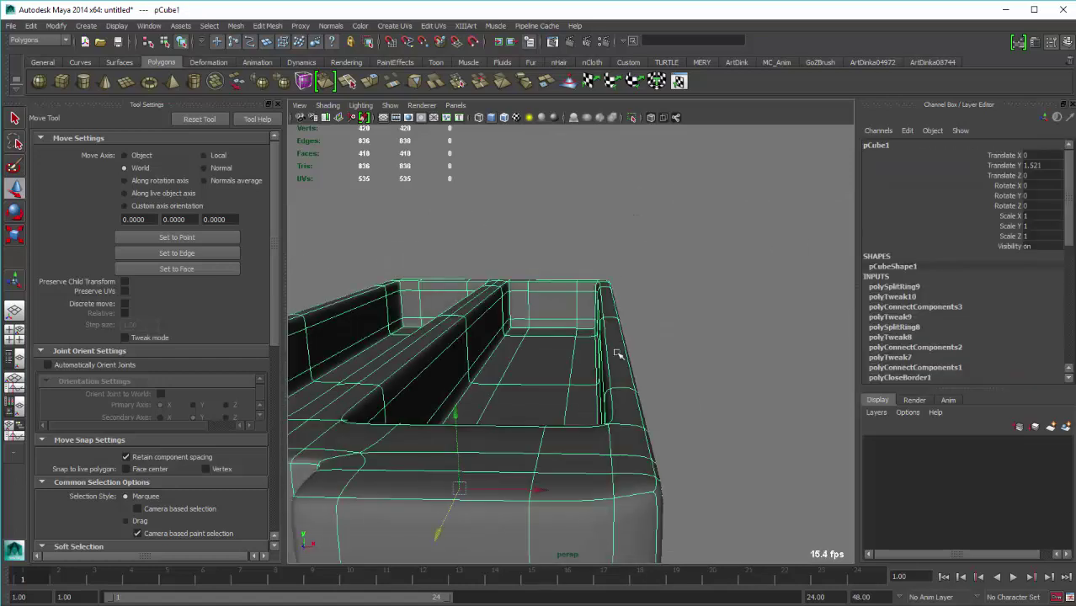
Split an edge ring beside the slots to add a tenth support loop along the top rim
{"action": "right_click_drag", "start_coordinate": [615, 355], "coordinate": [615, 318]}
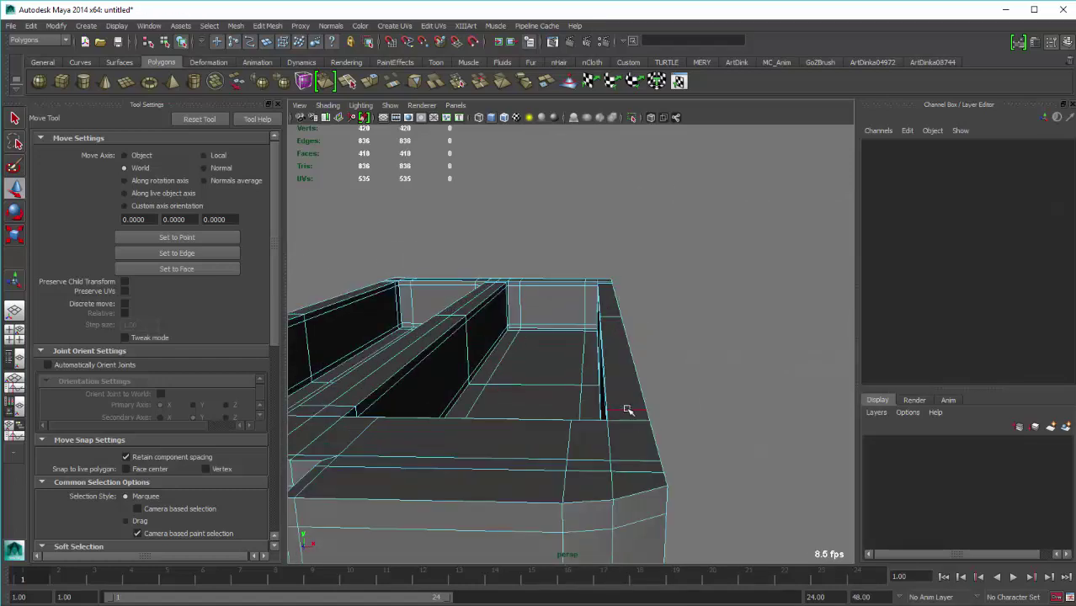
{"action": "left_click", "coordinate": [627, 410]}
{"action": "right_click_drag", "start_coordinate": [627, 410], "coordinate": [604, 444], "text": "shift"}
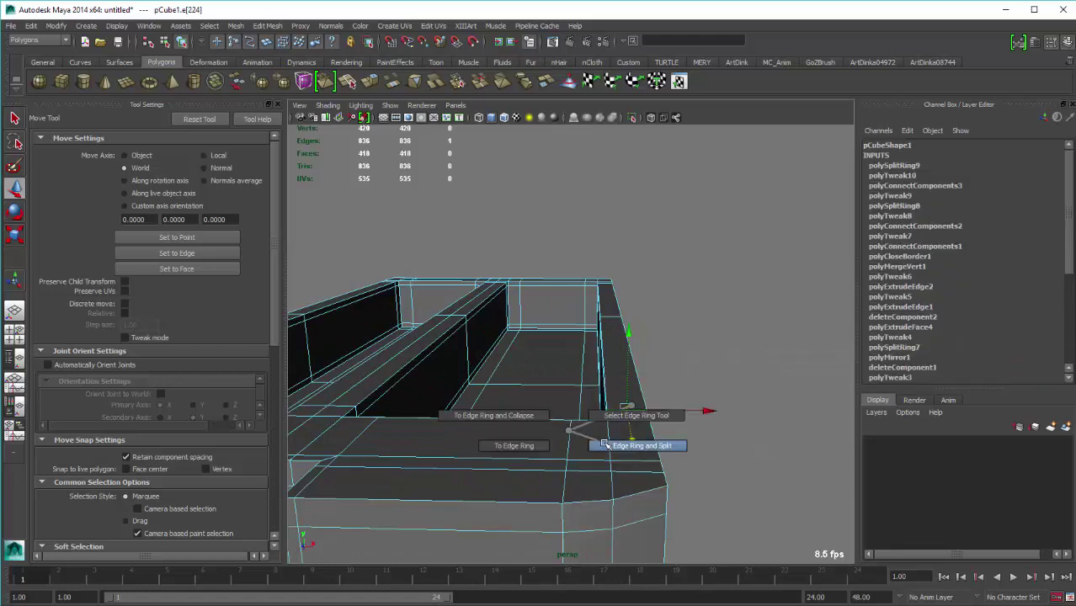
{"action": "left_click_drag", "start_coordinate": [607, 362], "coordinate": [613, 337], "text": "alt"}
Select two top-rim faces next to the slots and orbit to the wall's outside corner
{"action": "right_click", "coordinate": [627, 331]}
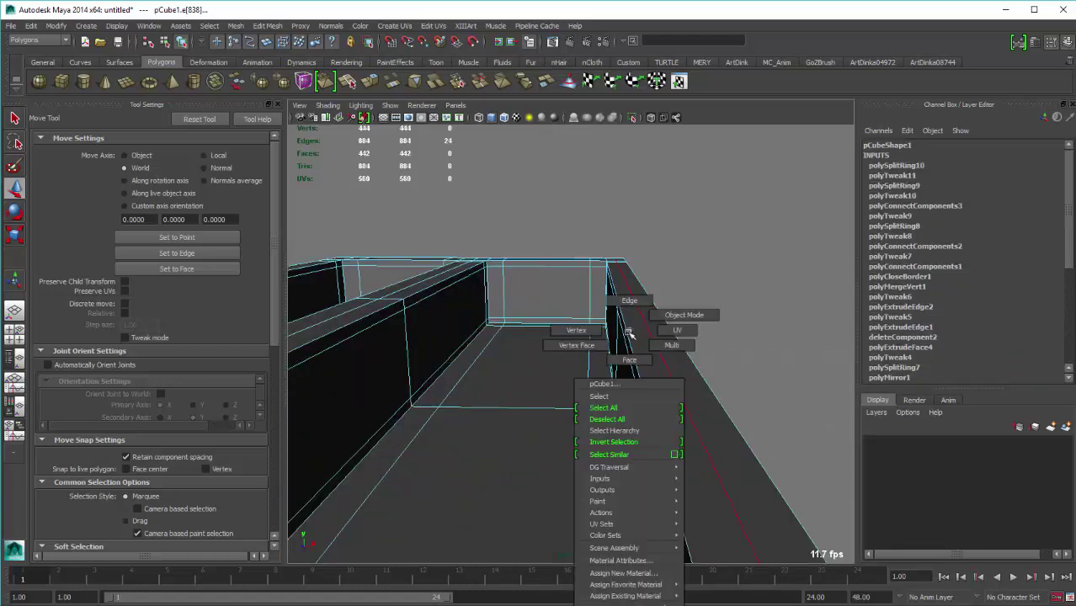
{"action": "left_click", "coordinate": [629, 360]}
{"action": "left_click", "coordinate": [636, 349]}
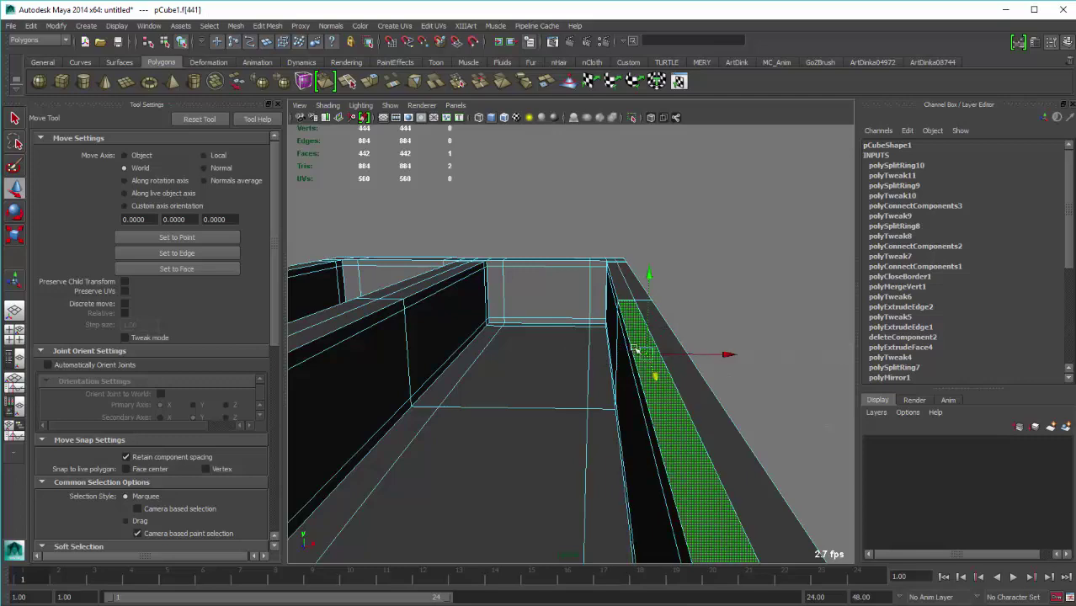
{"action": "left_click", "coordinate": [664, 339], "text": "shift"}
{"action": "mouse_move", "coordinate": [664, 338]}
{"action": "left_mouse_down", "text": "alt"}
{"action": "mouse_move", "coordinate": [631, 381]}
{"action": "mouse_move", "coordinate": [642, 392]}
{"action": "mouse_move", "coordinate": [615, 357]}
{"action": "left_mouse_up", "text": "alt"}
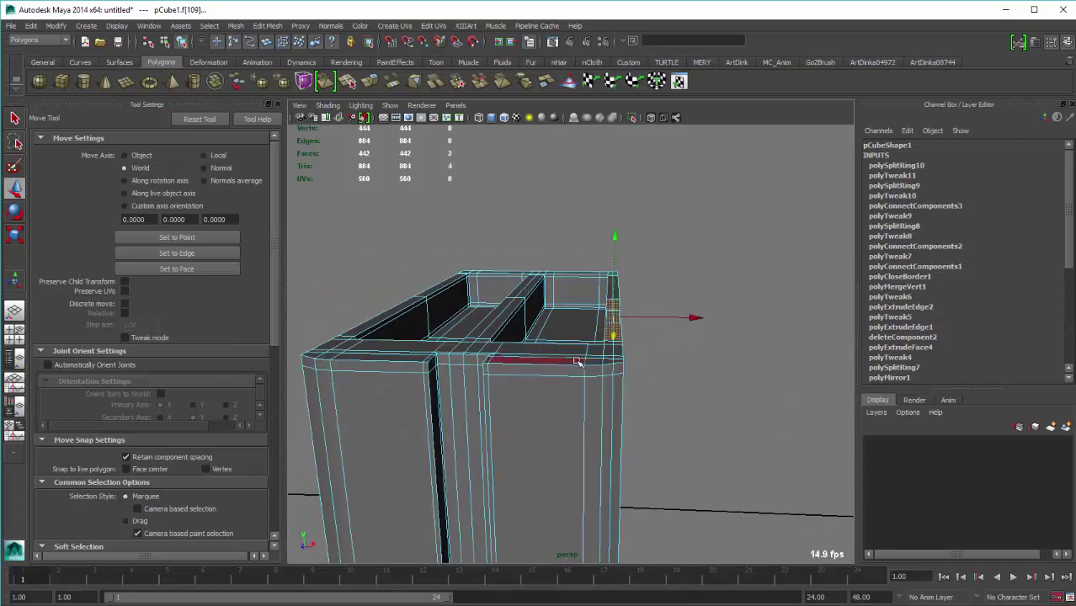
{"action": "right_click_drag", "start_coordinate": [581, 343], "coordinate": [589, 355]}
Select a corner edge of the slot wall and inspect it down to the bottom
{"action": "left_click", "coordinate": [615, 373]}
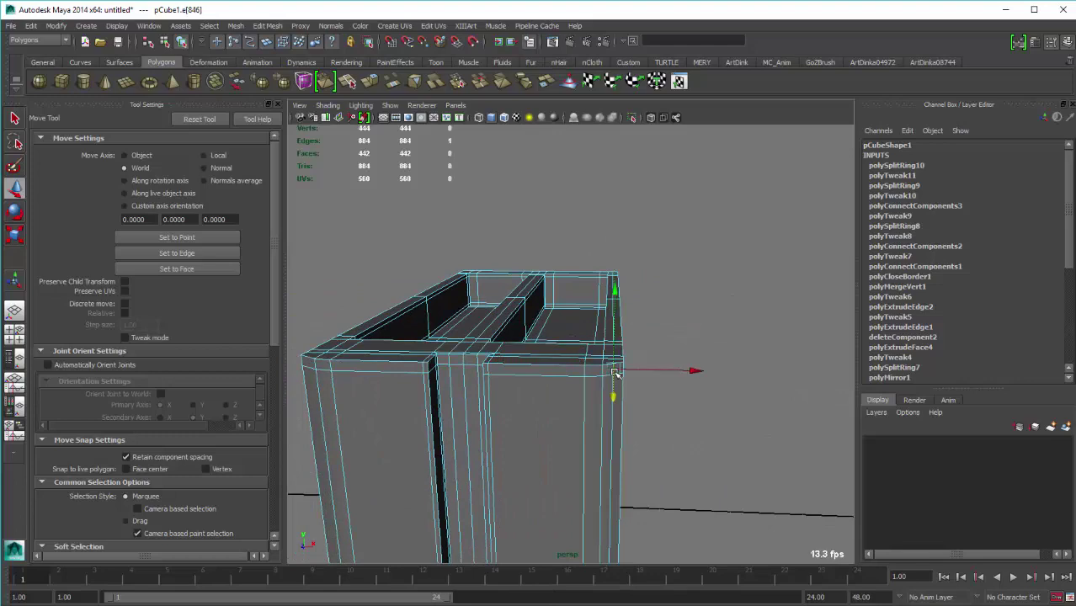
{"action": "left_click_drag", "start_coordinate": [615, 373], "coordinate": [600, 535], "text": "alt"}
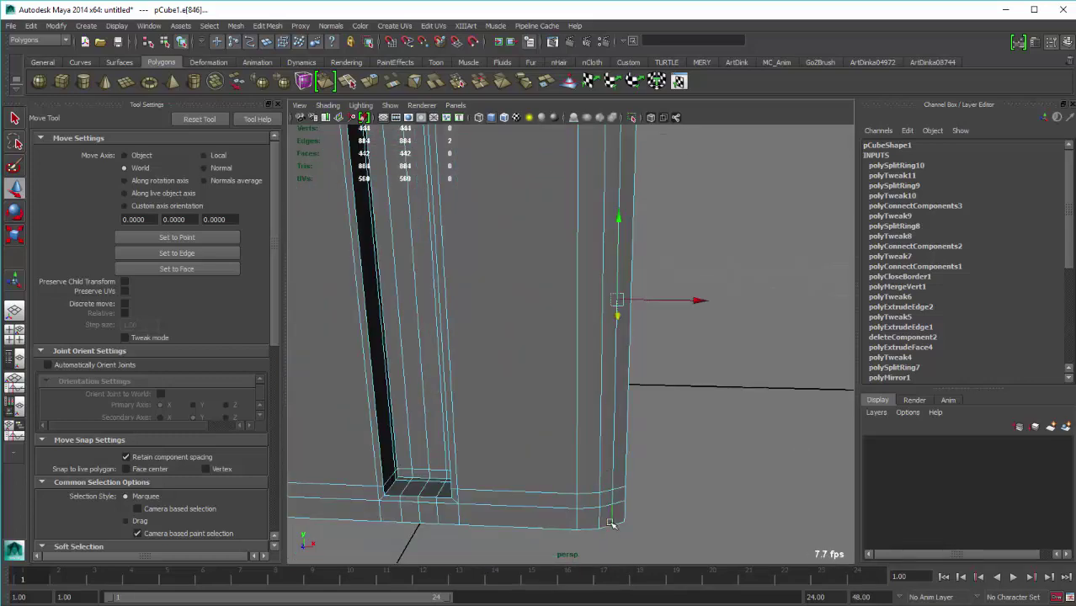
{"action": "right_click_drag", "start_coordinate": [611, 523], "coordinate": [605, 320], "text": "alt"}
{"action": "mouse_move", "coordinate": [606, 320]}
{"action": "left_mouse_down", "text": "alt"}
{"action": "mouse_move", "coordinate": [533, 396]}
{"action": "mouse_move", "coordinate": [484, 481]}
{"action": "left_mouse_up", "text": "alt"}
{"action": "scroll", "coordinate": [485, 396], "scroll_direction": "up", "scroll_amount": 5}
{"action": "scroll", "coordinate": [474, 410], "scroll_direction": "up", "scroll_amount": 2}
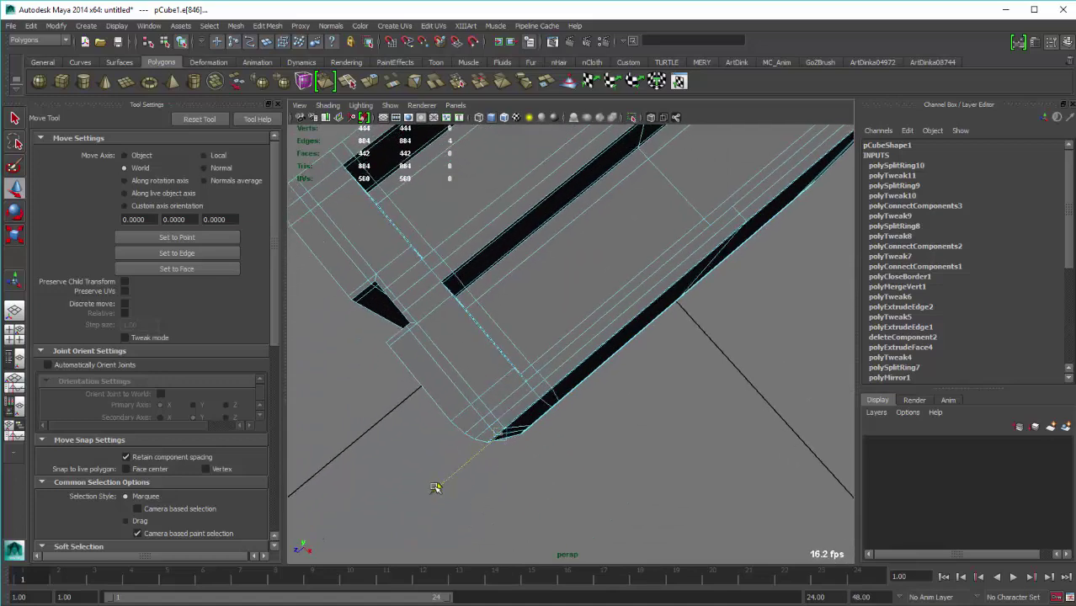
{"action": "mouse_move", "coordinate": [435, 488]}
{"action": "left_mouse_down", "text": "alt"}
{"action": "mouse_move", "coordinate": [464, 500]}
{"action": "mouse_move", "coordinate": [522, 242]}
{"action": "left_mouse_up", "text": "alt"}
{"action": "scroll", "coordinate": [464, 500], "scroll_direction": "down", "scroll_amount": 5}
Return to Object Mode, select the whole toaster body, and switch to the front view
{"action": "right_click_drag", "start_coordinate": [522, 241], "coordinate": [549, 236]}
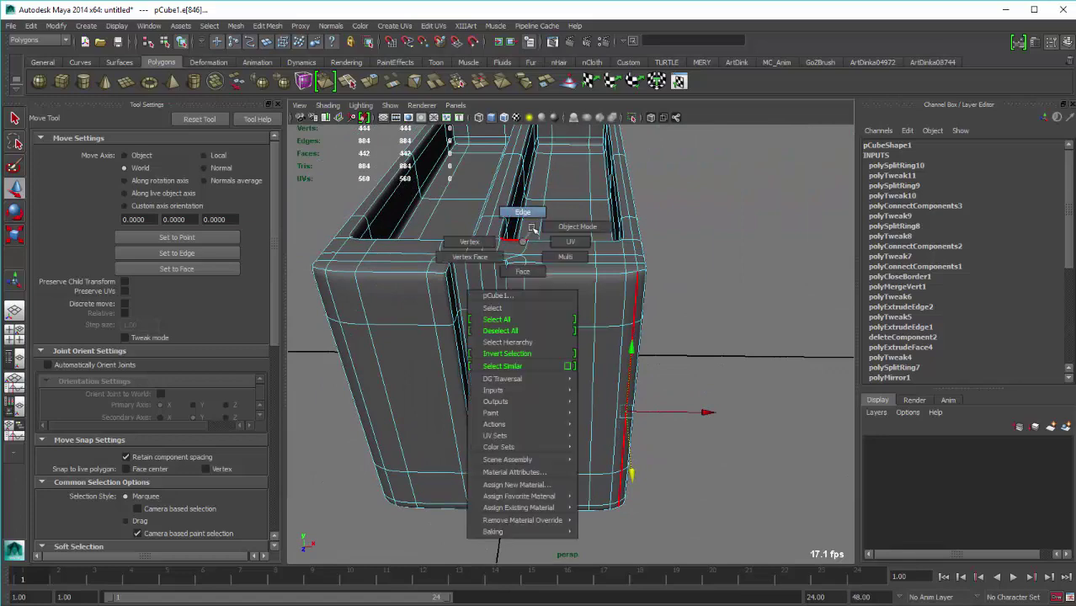
{"action": "key", "text": "F8"}
{"action": "right_click_drag", "start_coordinate": [445, 352], "coordinate": [572, 305], "text": "alt"}
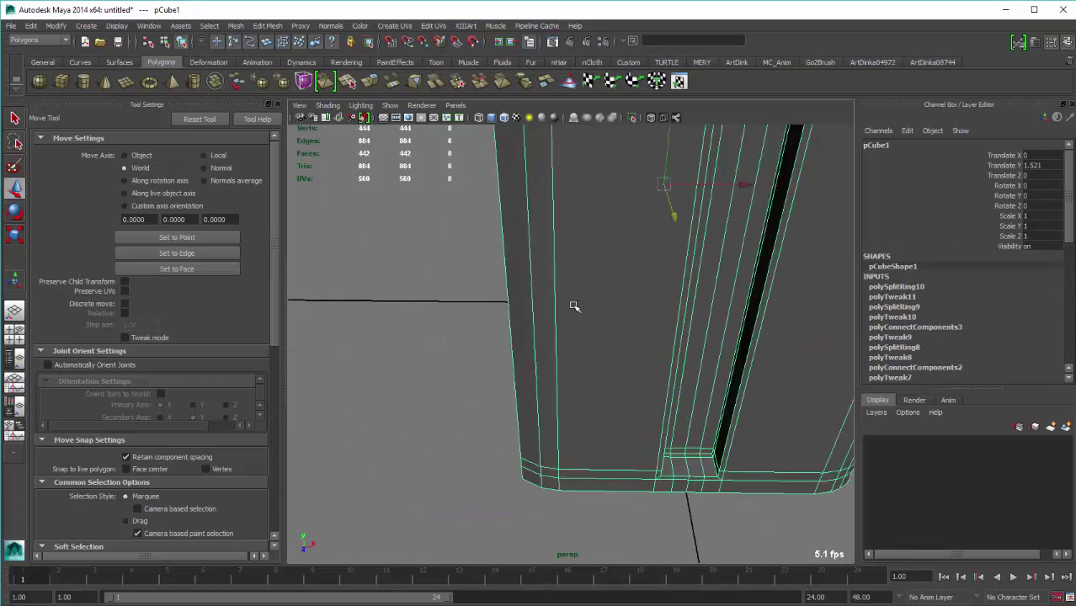
{"action": "scroll", "coordinate": [575, 306], "scroll_direction": "down", "scroll_amount": 3}
{"action": "left_click_drag", "start_coordinate": [589, 250], "coordinate": [566, 314], "text": "alt"}
{"action": "key", "text": "space"}
In the front view, select the left-half faces of the body and delete them
{"action": "scroll", "coordinate": [566, 314], "scroll_direction": "down", "scroll_amount": 5}
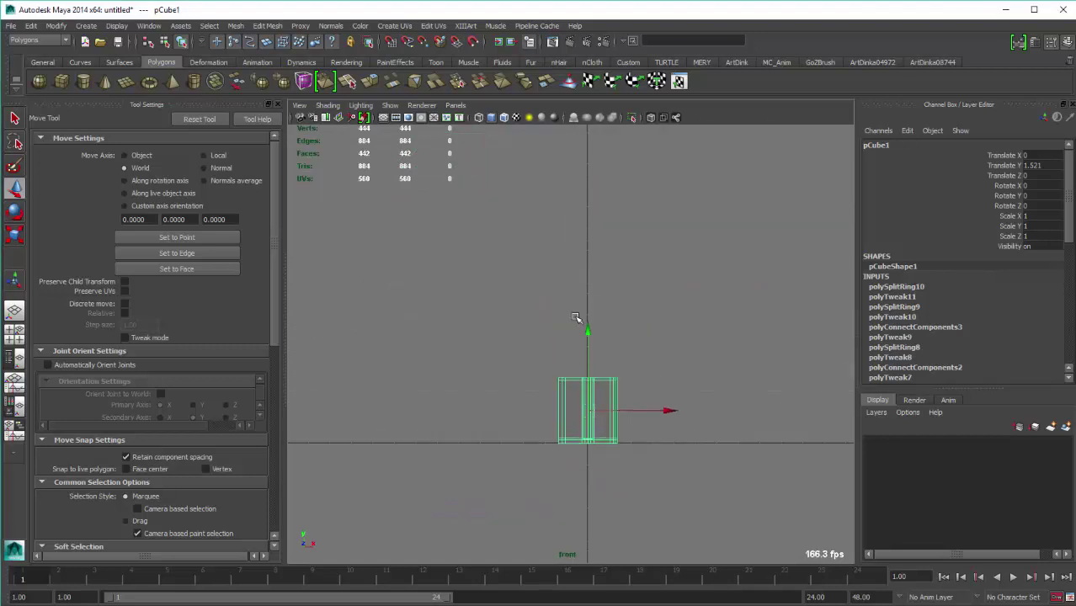
{"action": "scroll", "coordinate": [579, 320], "scroll_direction": "up", "scroll_amount": 3}
{"action": "middle_click_drag", "start_coordinate": [563, 433], "coordinate": [571, 367], "text": "alt"}
{"action": "right_click", "coordinate": [572, 368]}
{"action": "left_click", "coordinate": [454, 321]}
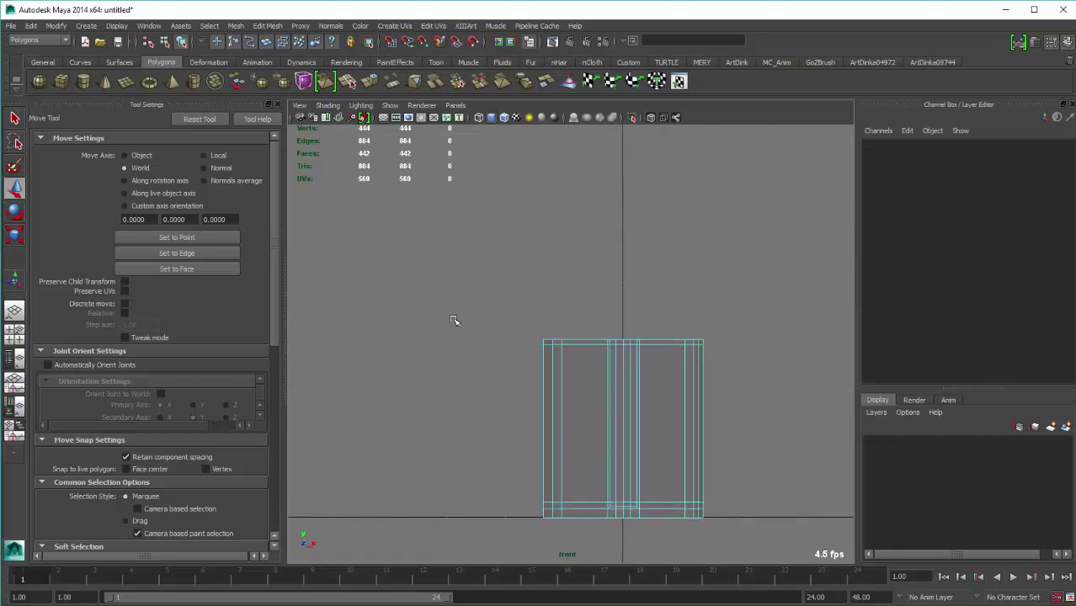
{"action": "key", "text": "Delete"}
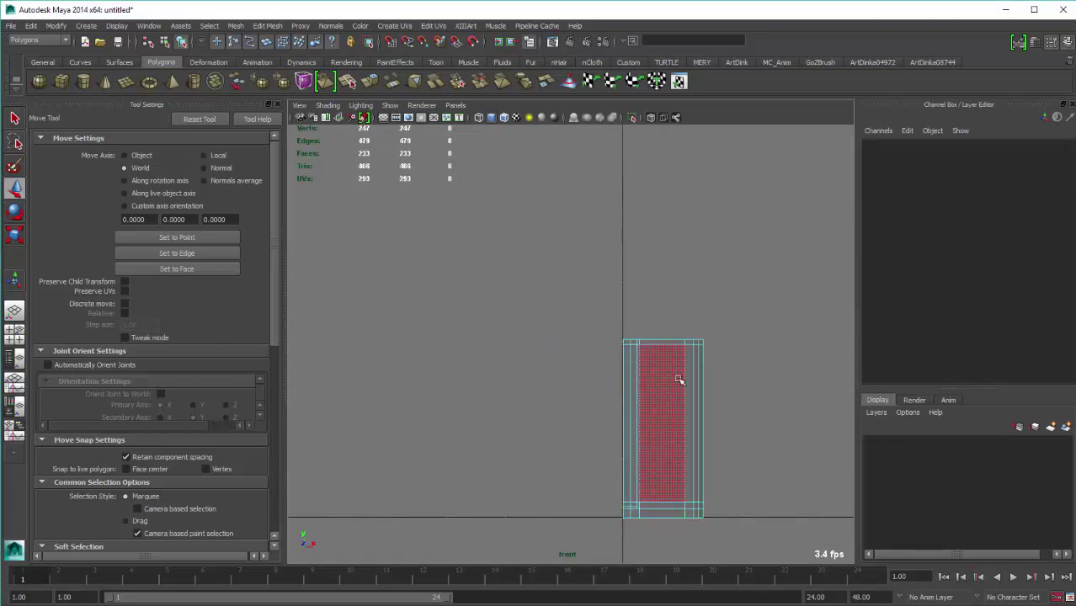
Back in the perspective view, apply Mesh > Mirror Geometry to the half body
{"action": "right_click_drag", "start_coordinate": [678, 377], "coordinate": [694, 365]}
{"action": "key", "text": "space"}
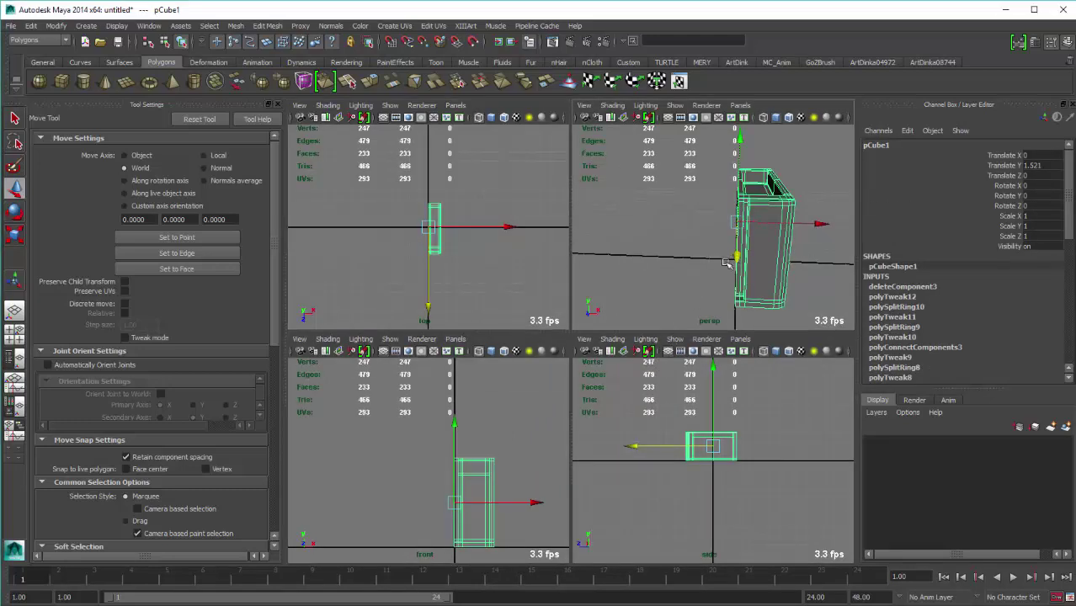
{"action": "key", "text": "space"}
{"action": "left_click_drag", "start_coordinate": [651, 310], "coordinate": [623, 303], "text": "alt"}
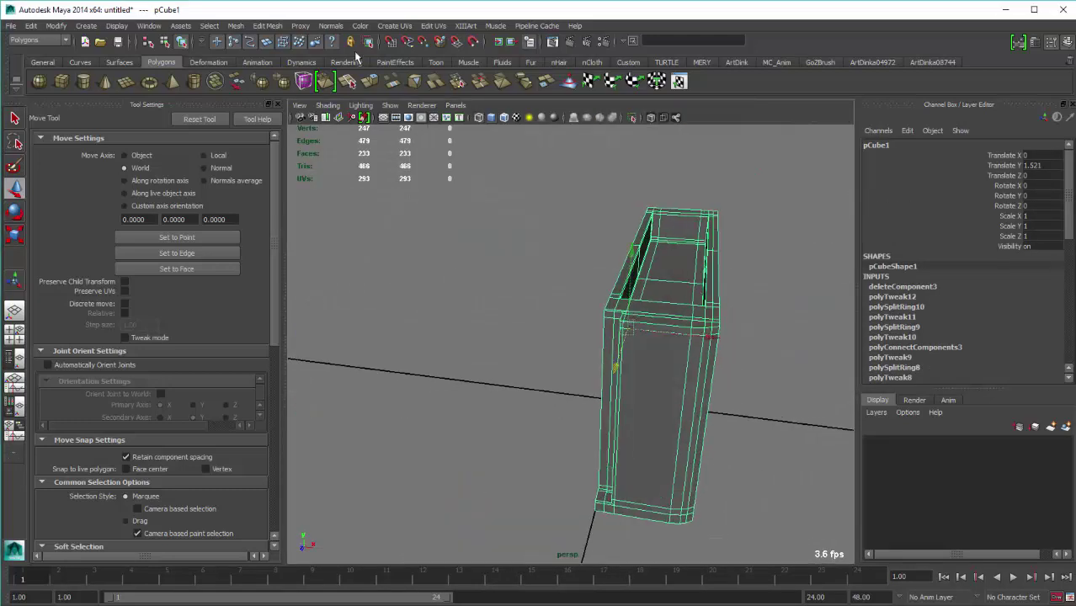
{"action": "left_click", "coordinate": [237, 26]}
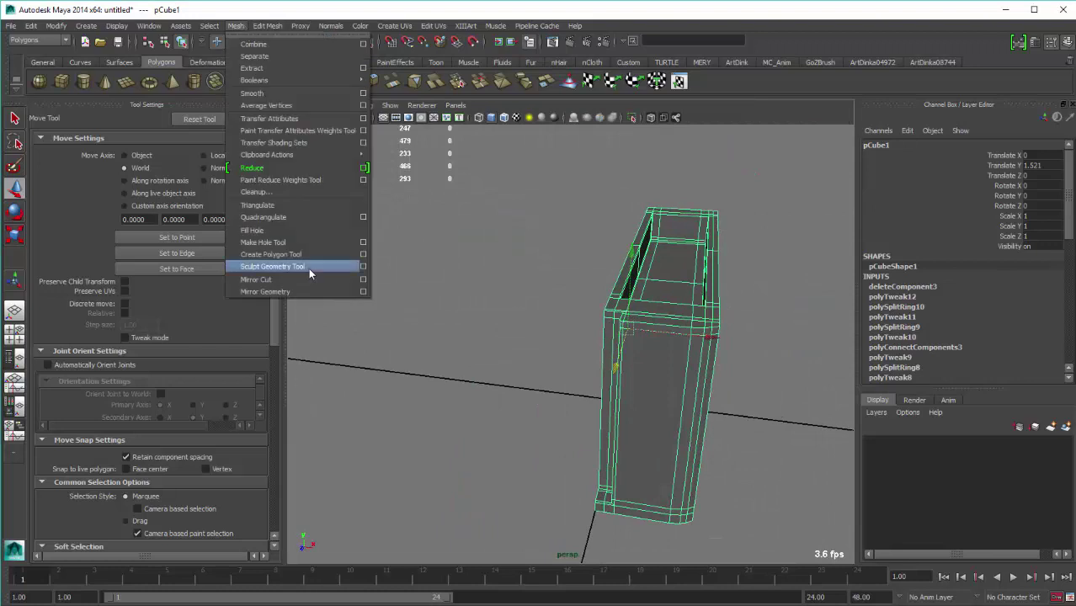
{"action": "left_click", "coordinate": [304, 288]}
Set the polyMirror2 merge threshold to 0.01
{"action": "left_click_drag", "start_coordinate": [640, 336], "coordinate": [696, 340], "text": "alt"}
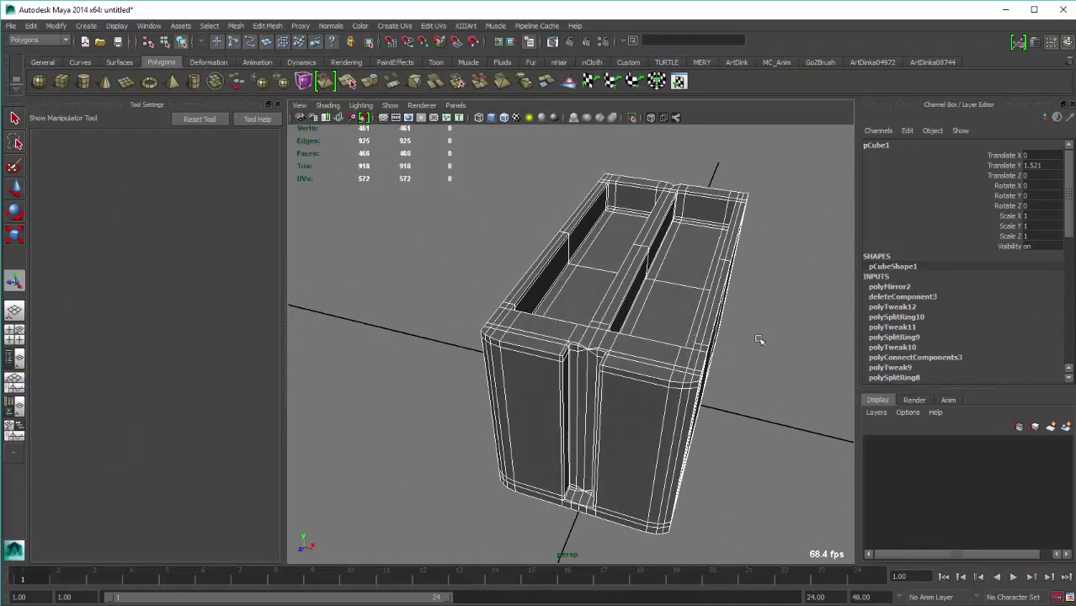
{"action": "left_click", "coordinate": [906, 286]}
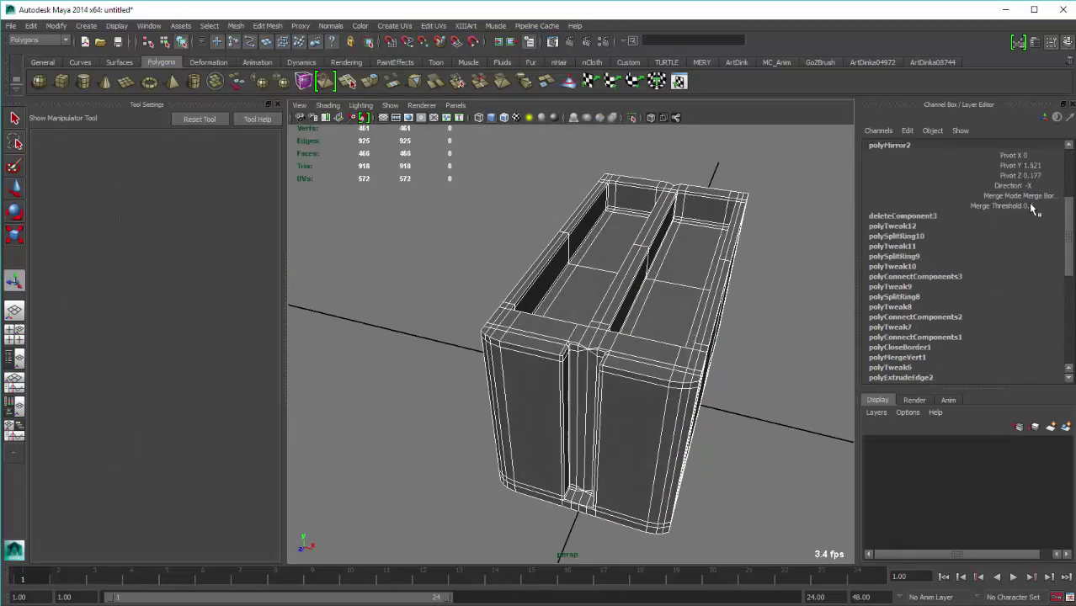
{"action": "left_click", "coordinate": [1042, 207]}
{"action": "key", "text": "Return"}
Check the merged seam, then select a vertical edge on the body's front in edge mode
{"action": "scroll", "coordinate": [590, 354], "scroll_direction": "up", "scroll_amount": 5}
{"action": "left_click_drag", "start_coordinate": [590, 354], "coordinate": [536, 384], "text": "alt"}
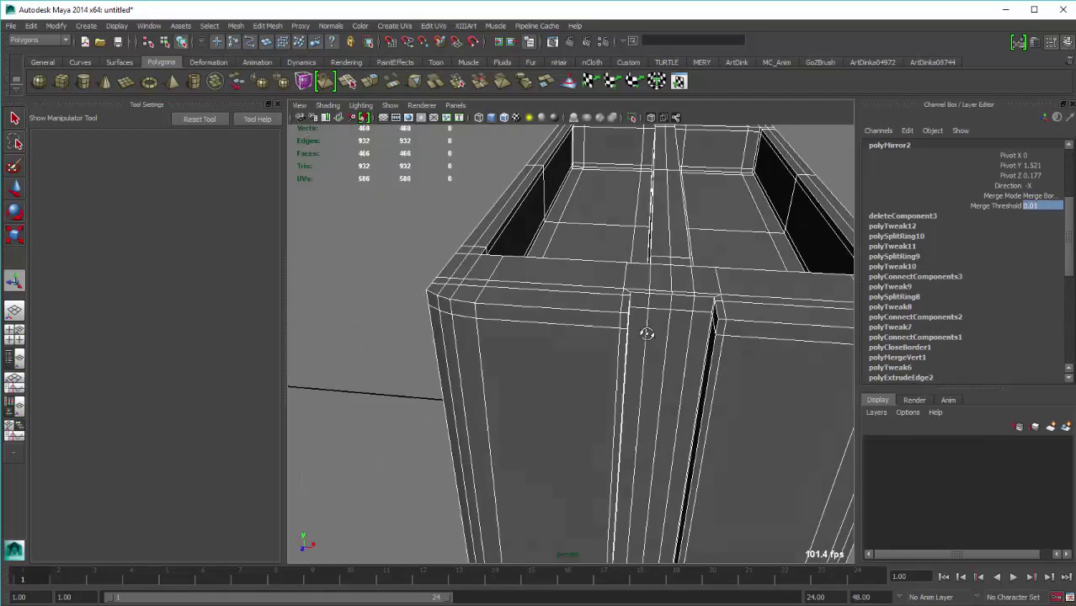
{"action": "key", "text": "w"}
{"action": "left_click", "coordinate": [537, 385]}
{"action": "scroll", "coordinate": [547, 337], "scroll_direction": "down", "scroll_amount": 3}
{"action": "scroll", "coordinate": [547, 337], "scroll_direction": "down", "scroll_amount": 2}
{"action": "scroll", "coordinate": [546, 320], "scroll_direction": "up", "scroll_amount": 1}
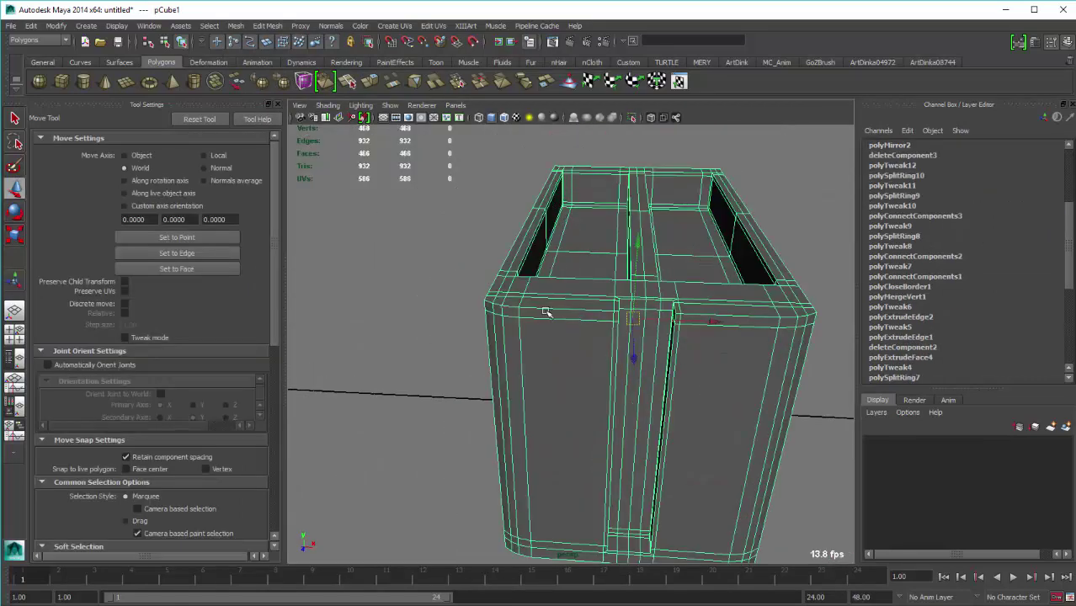
{"action": "left_click_drag", "start_coordinate": [546, 312], "coordinate": [488, 363], "text": "alt"}
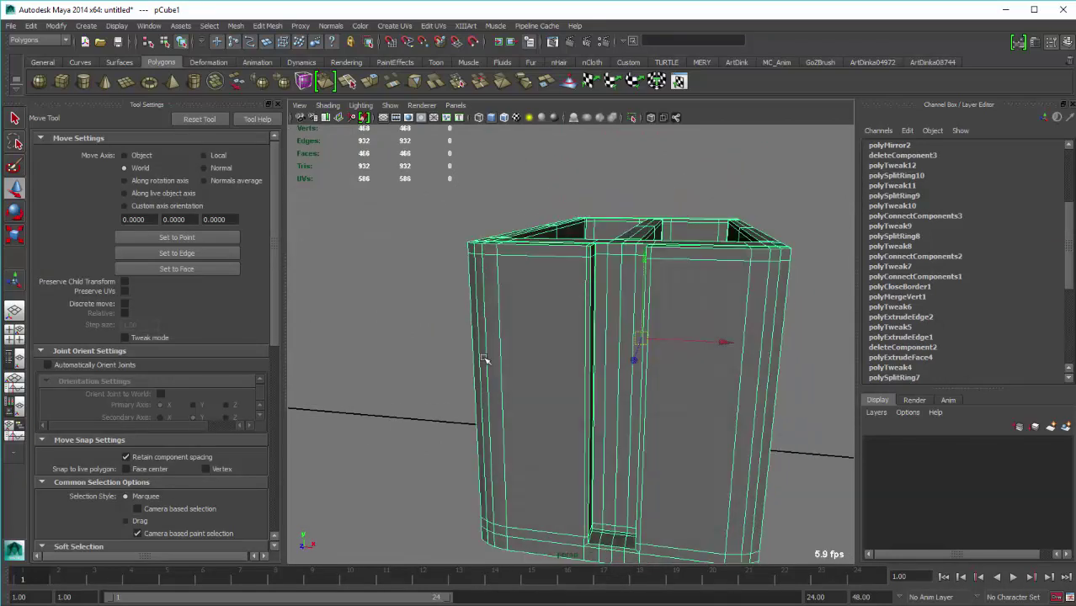
{"action": "right_click", "coordinate": [498, 381]}
{"action": "right_click_drag", "start_coordinate": [497, 369], "coordinate": [498, 358]}
{"action": "left_click", "coordinate": [503, 404]}
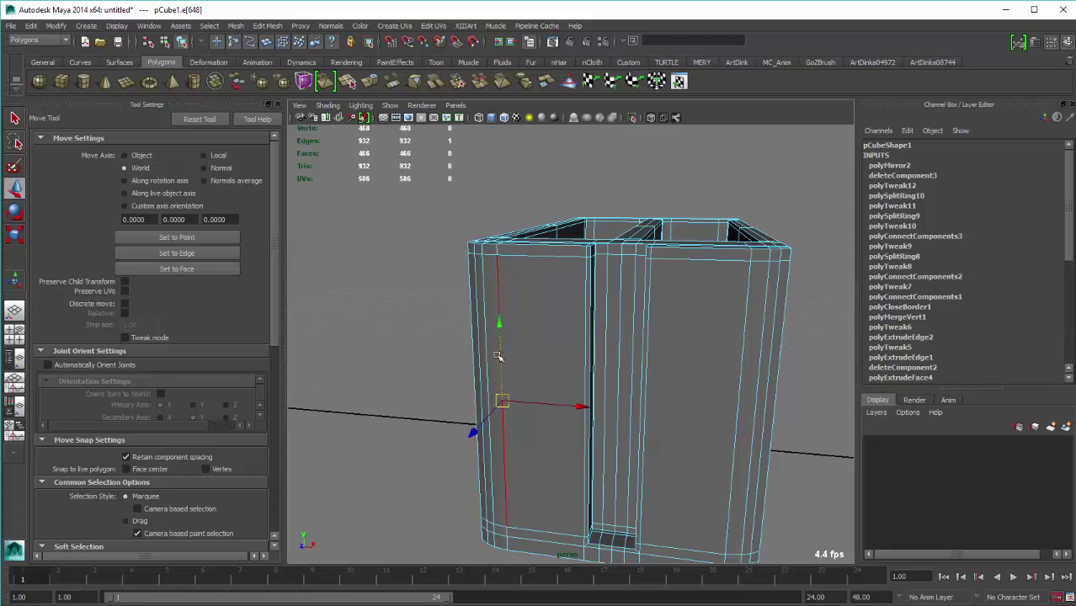
Insert two horizontal support edge loops around the toaster body
{"action": "right_click_drag", "start_coordinate": [522, 354], "coordinate": [529, 404], "text": "shift"}
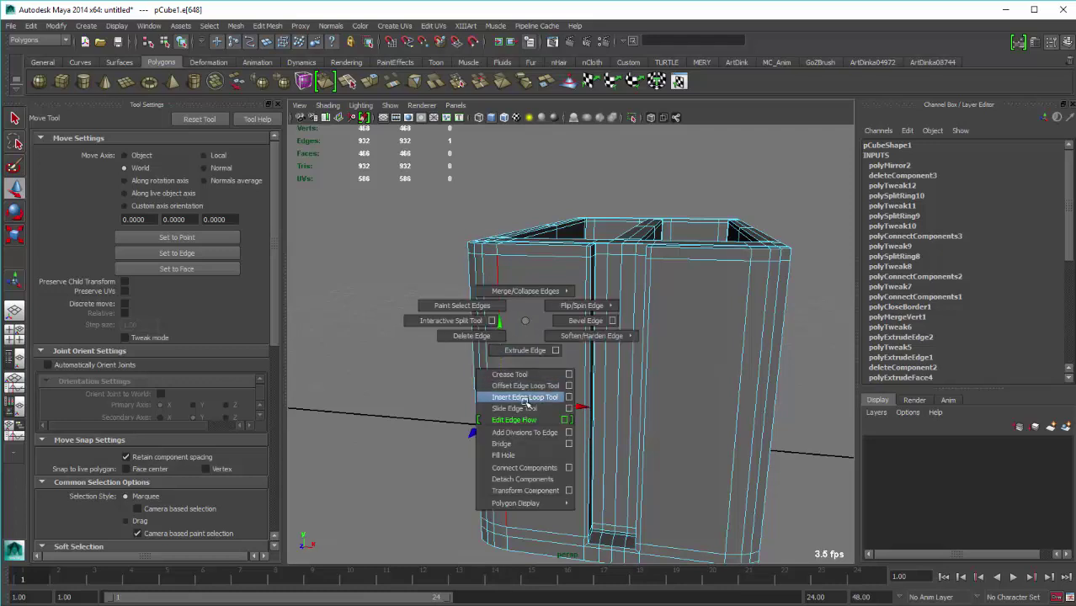
{"action": "left_click_drag", "start_coordinate": [498, 364], "coordinate": [547, 397]}
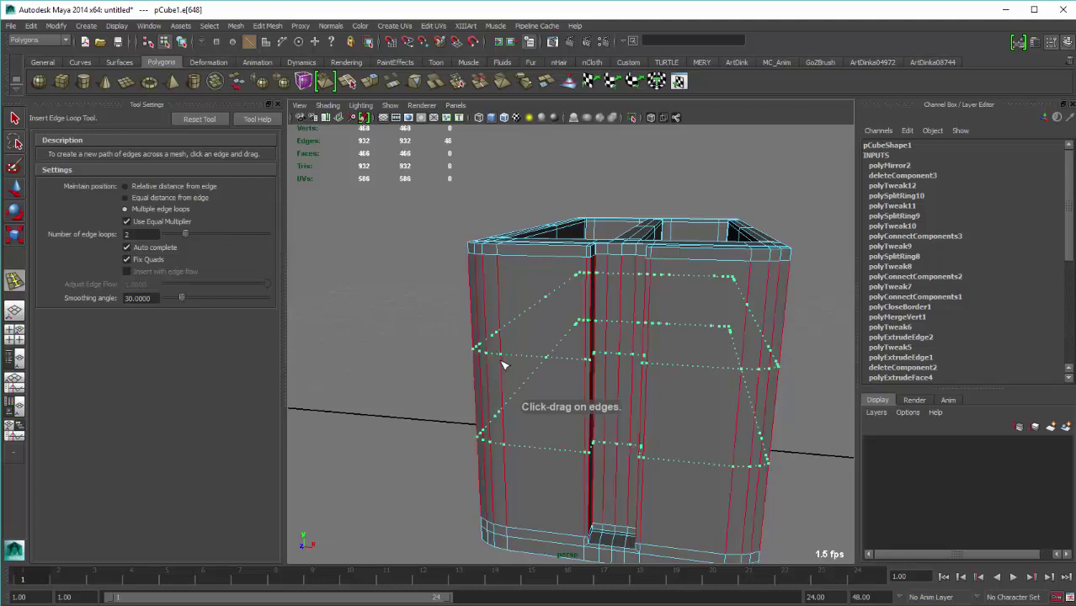
{"action": "key", "text": "w"}
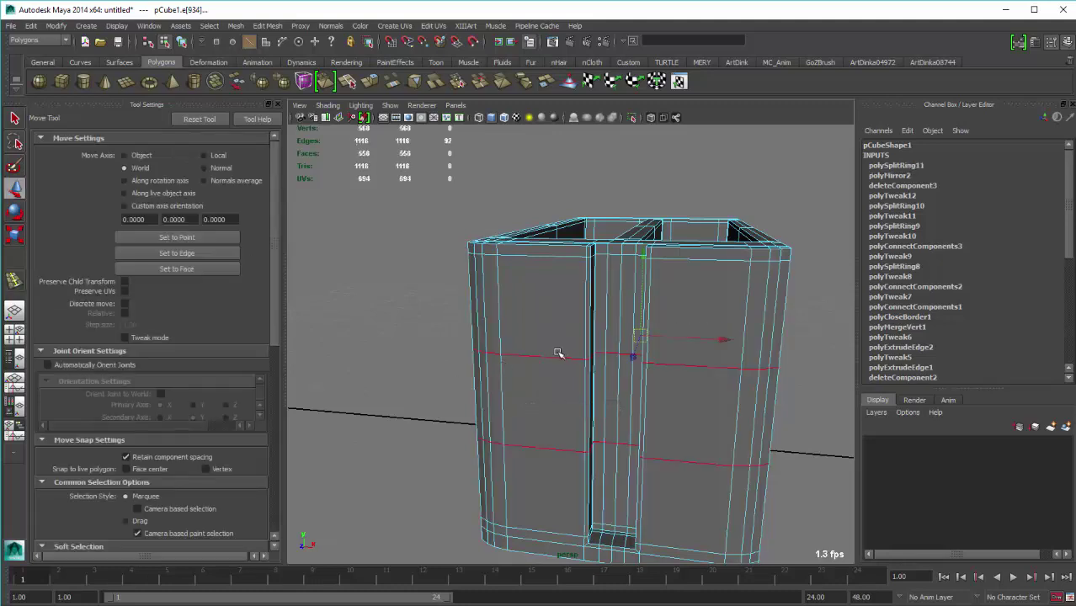
Insert a vertical edge loop on the front with Relative distance from edge
{"action": "mouse_move", "coordinate": [558, 353]}
{"action": "left_mouse_down", "text": "alt"}
{"action": "mouse_move", "coordinate": [576, 339]}
{"action": "mouse_move", "coordinate": [555, 397]}
{"action": "left_mouse_up", "text": "alt"}
{"action": "right_click", "coordinate": [562, 372], "text": "shift"}
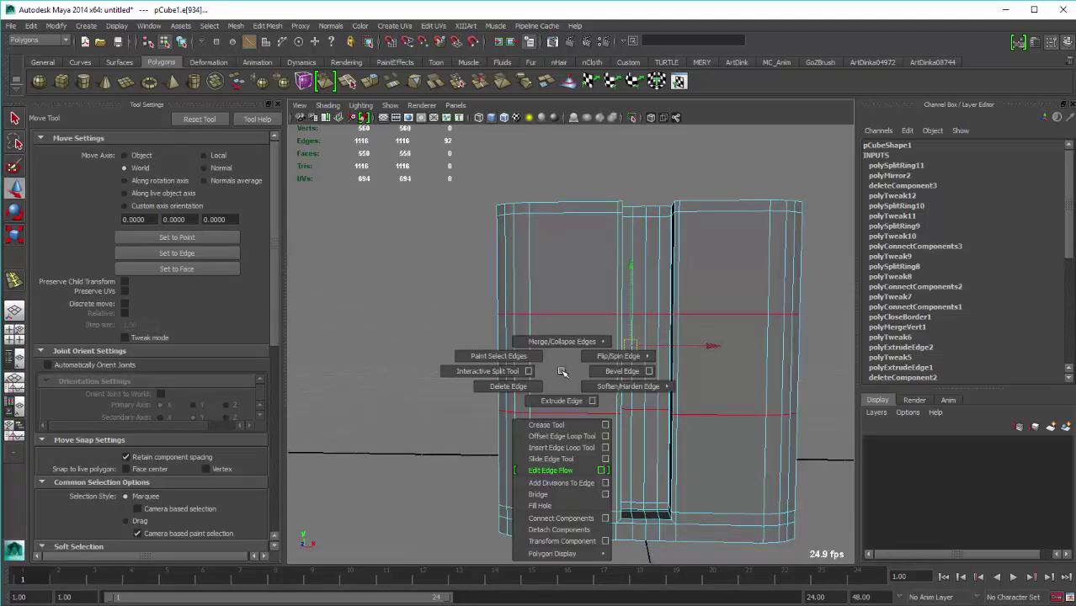
{"action": "left_click", "coordinate": [19, 284]}
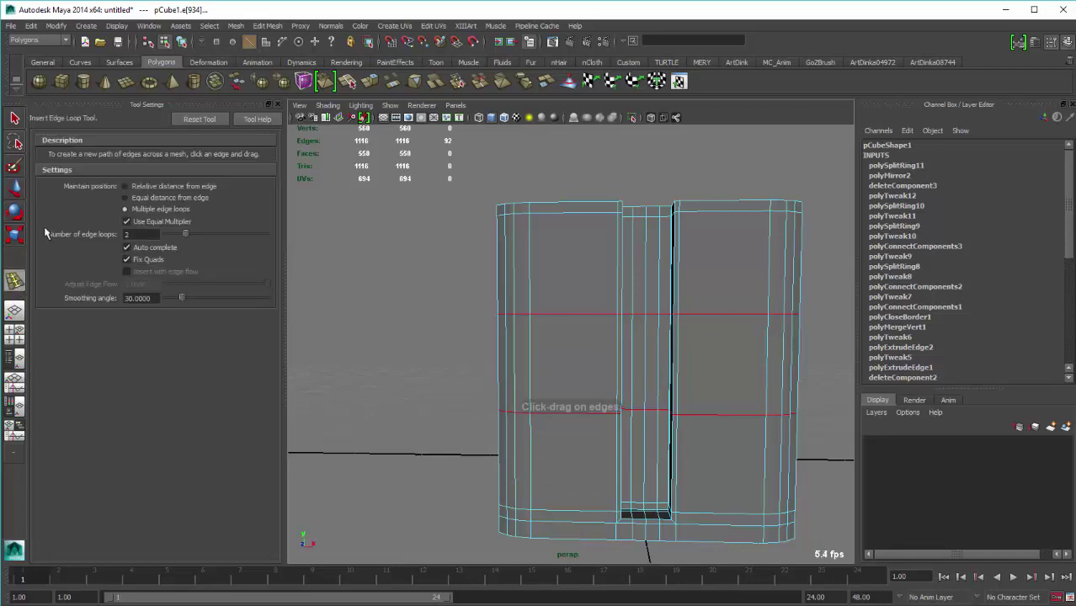
{"action": "left_click", "coordinate": [128, 187]}
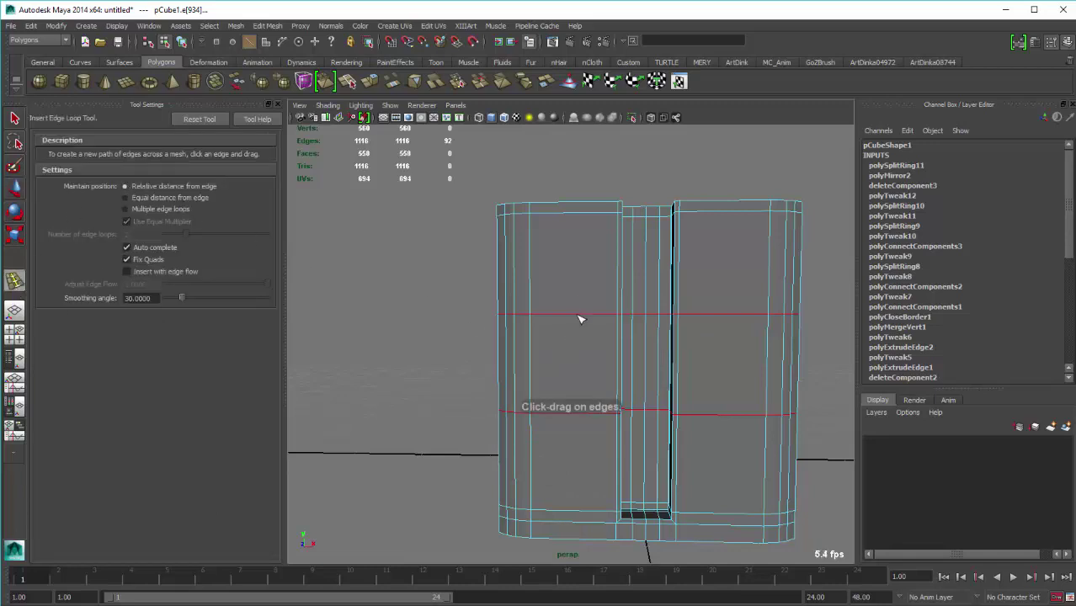
{"action": "left_click_drag", "start_coordinate": [579, 318], "coordinate": [579, 314]}
{"action": "key", "text": "w"}
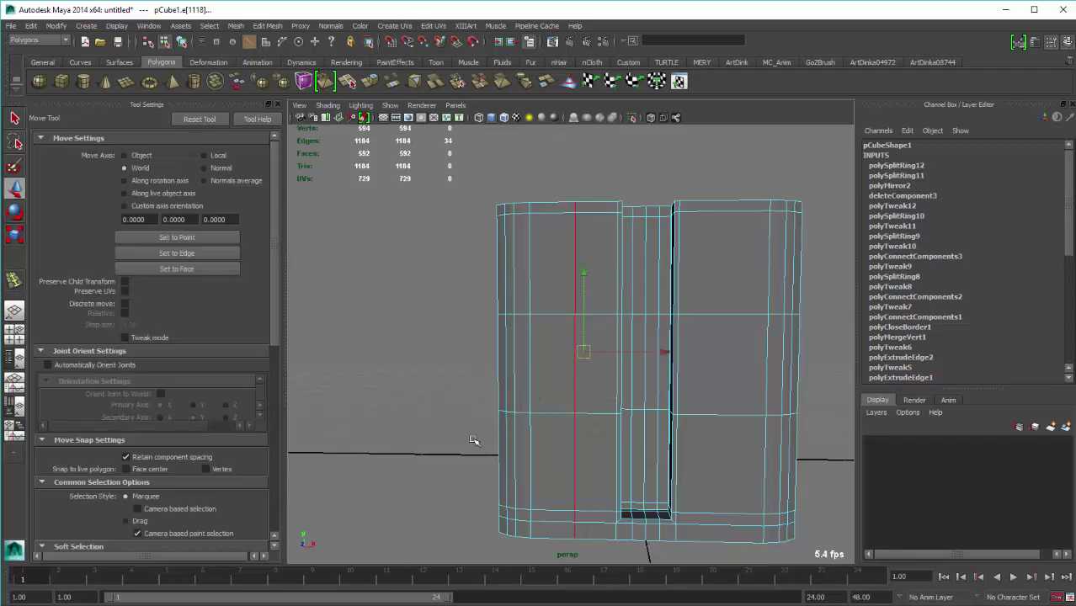
Clear the edge selection, return to object mode, and orbit above and below to check the shape
{"action": "left_click", "coordinate": [474, 441]}
{"action": "mouse_move", "coordinate": [501, 408]}
{"action": "left_mouse_down", "text": "alt"}
{"action": "mouse_move", "coordinate": [555, 392]}
{"action": "mouse_move", "coordinate": [566, 448]}
{"action": "mouse_move", "coordinate": [480, 429]}
{"action": "left_mouse_up", "text": "alt"}
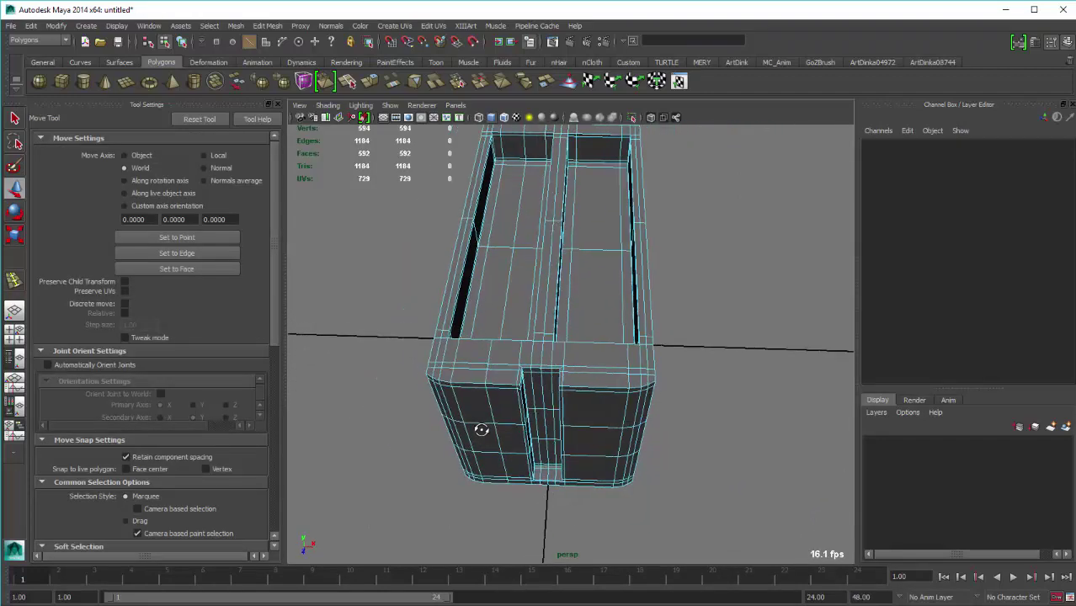
{"action": "left_click_drag", "start_coordinate": [522, 392], "coordinate": [525, 325], "text": "alt"}
{"action": "right_click_drag", "start_coordinate": [525, 325], "coordinate": [783, 424]}
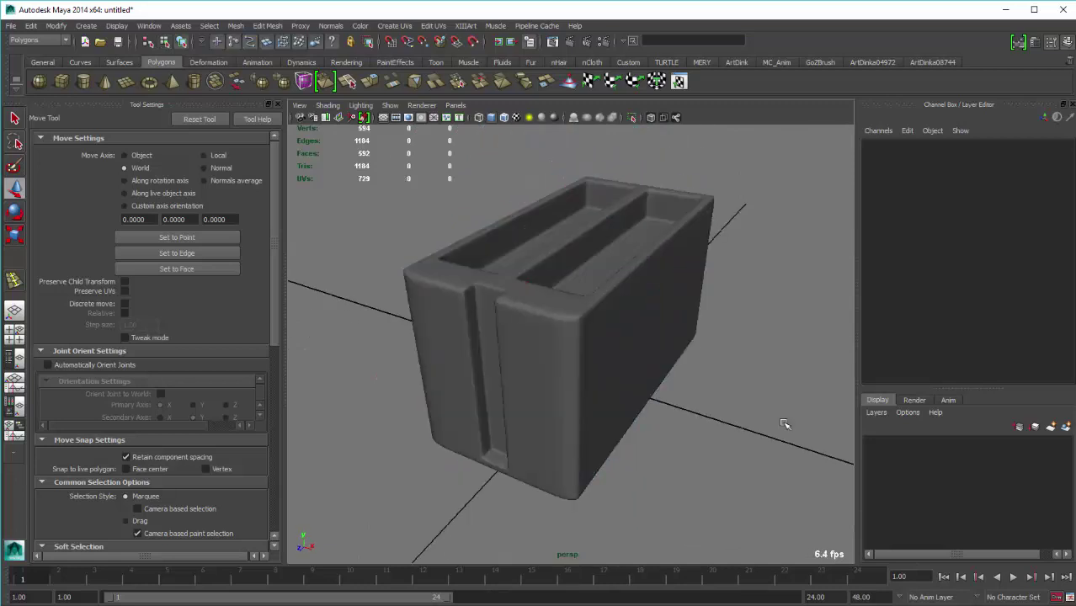
{"action": "left_click_drag", "start_coordinate": [653, 417], "coordinate": [639, 409], "text": "alt"}
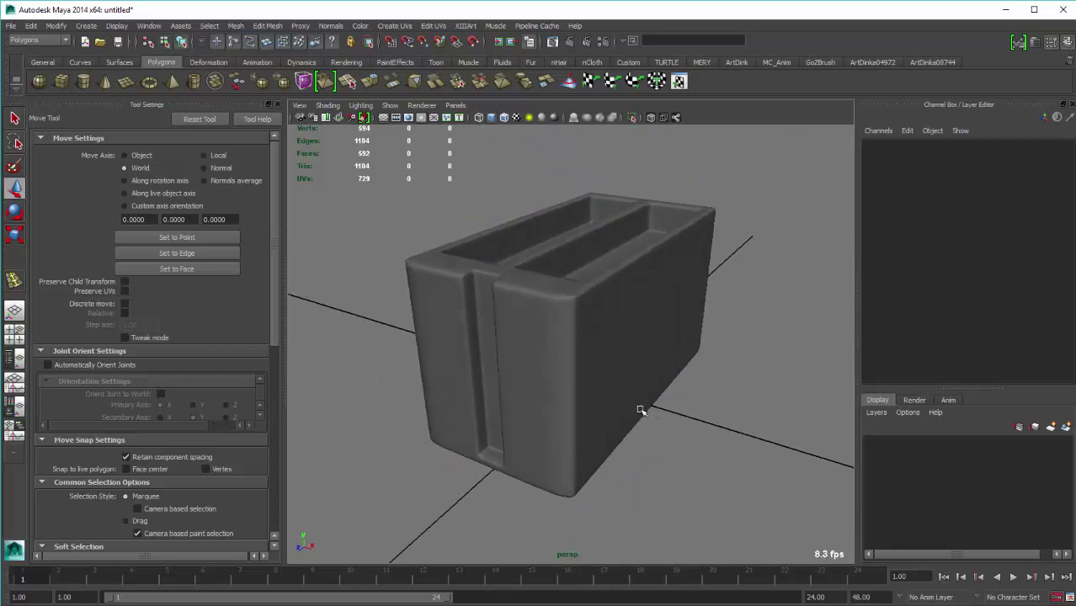
{"action": "mouse_move", "coordinate": [473, 400]}
{"action": "left_mouse_down", "text": "alt"}
{"action": "mouse_move", "coordinate": [502, 400]}
{"action": "mouse_move", "coordinate": [632, 315]}
{"action": "left_mouse_up", "text": "alt"}
{"action": "right_click_drag", "start_coordinate": [547, 332], "coordinate": [570, 312]}
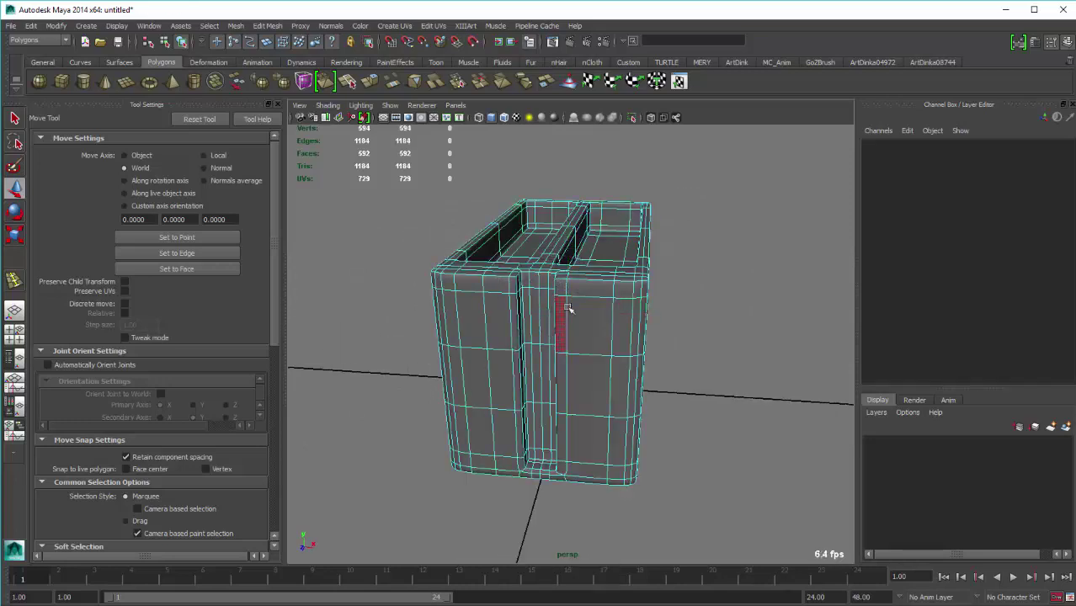
Select a vertical front edge and delete that extra edge loop
{"action": "left_click_drag", "start_coordinate": [570, 312], "coordinate": [666, 192], "text": "alt"}
{"action": "right_click_drag", "start_coordinate": [619, 225], "coordinate": [688, 174]}
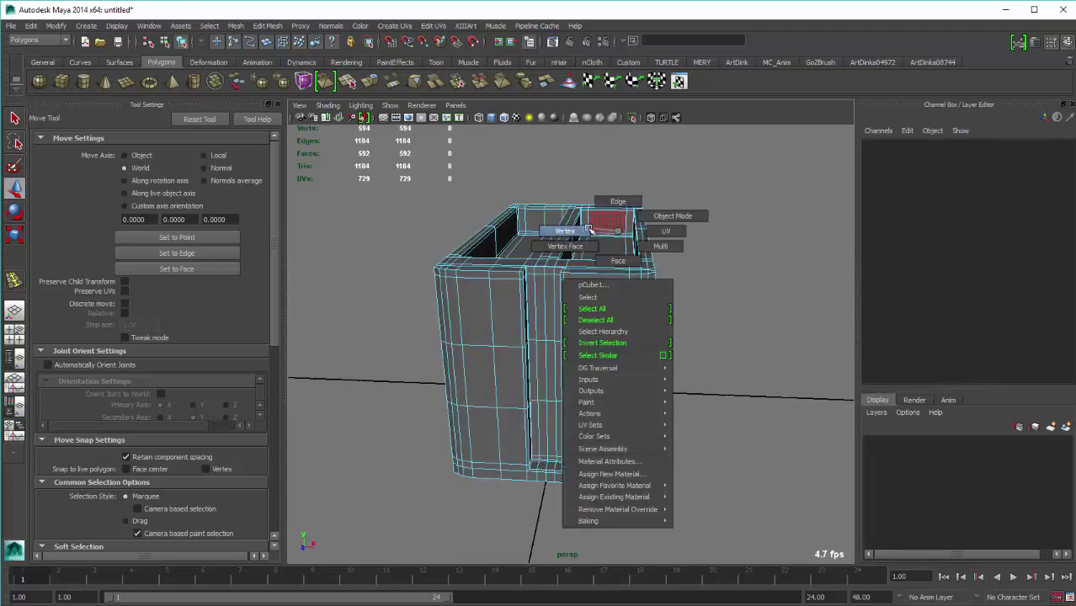
{"action": "mouse_move", "coordinate": [603, 506]}
{"action": "left_mouse_down"}
{"action": "mouse_move", "coordinate": [674, 199]}
{"action": "mouse_move", "coordinate": [501, 233]}
{"action": "left_mouse_up"}
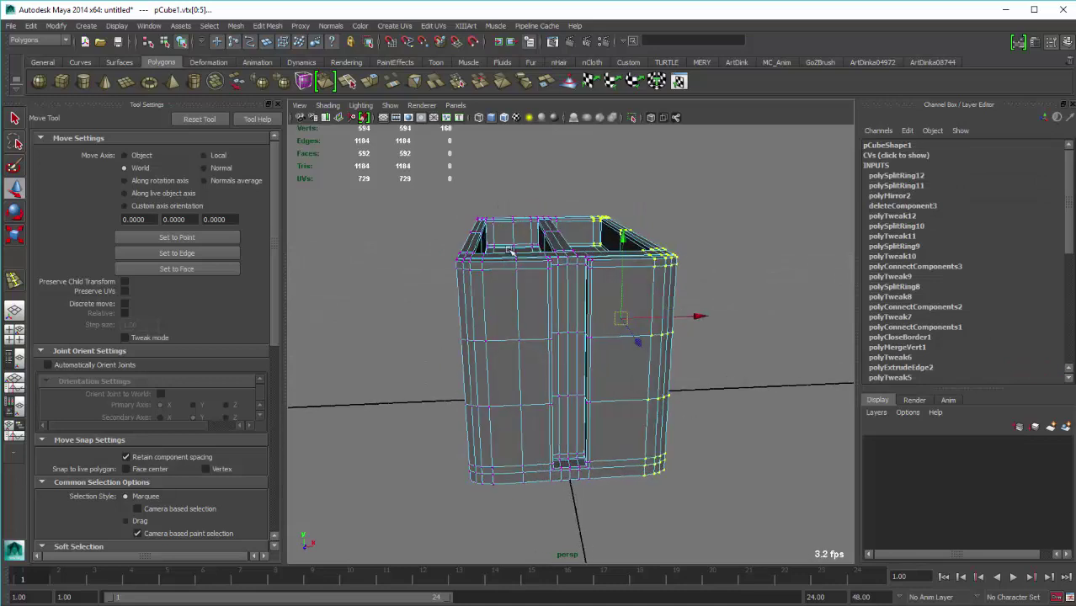
{"action": "right_click_drag", "start_coordinate": [511, 250], "coordinate": [511, 214]}
{"action": "left_click", "coordinate": [517, 324]}
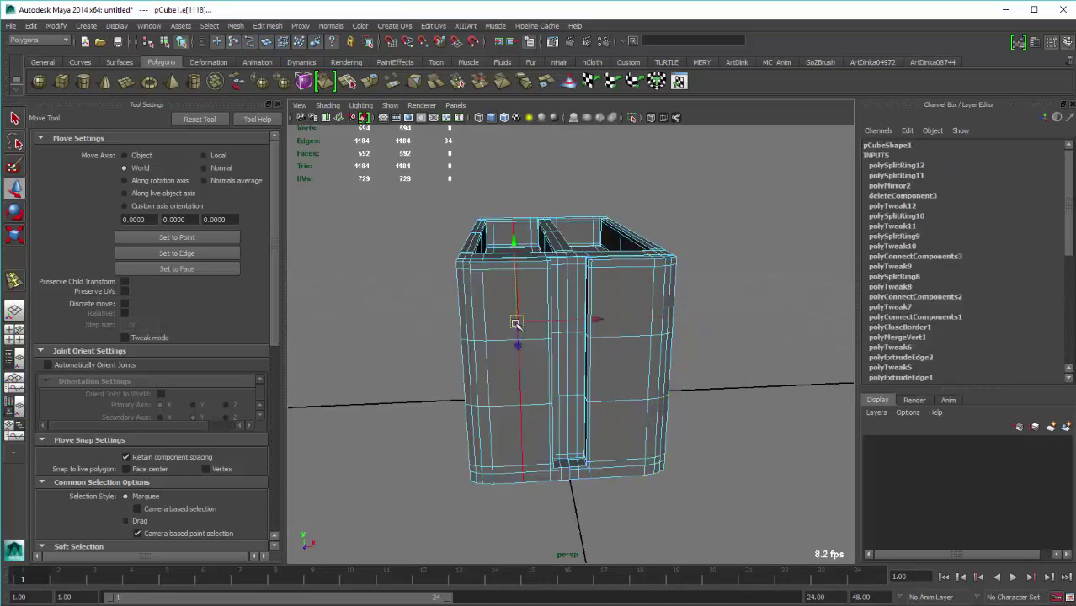
{"action": "right_click_drag", "start_coordinate": [506, 276], "coordinate": [465, 276], "text": "shift"}
Select the four end vertices and scale them in X to narrow the box's front end
{"action": "left_click_drag", "start_coordinate": [465, 276], "coordinate": [639, 201], "text": "alt"}
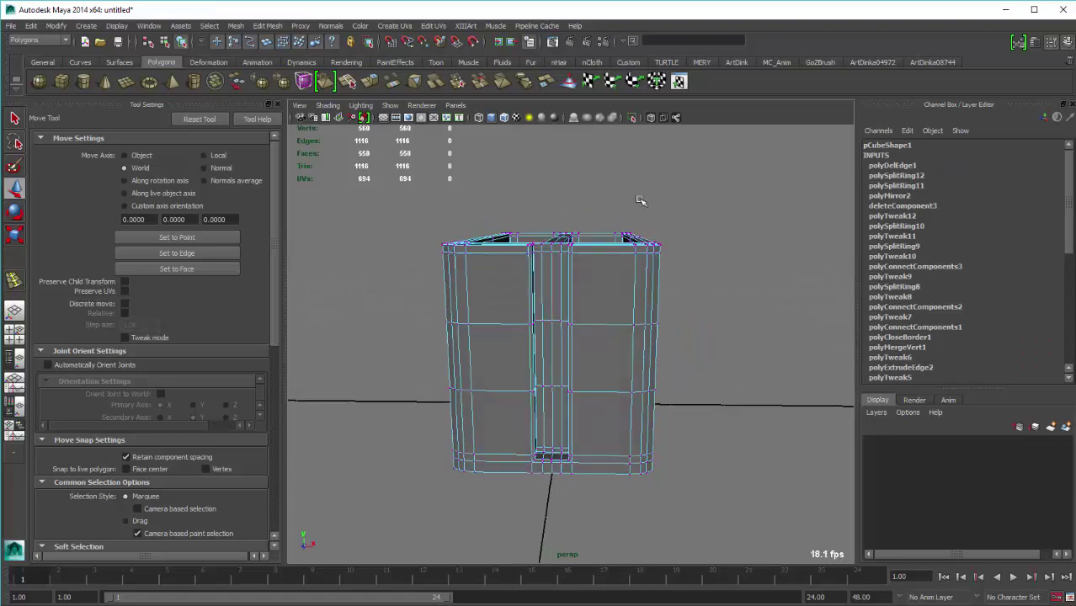
{"action": "mouse_move", "coordinate": [619, 505]}
{"action": "left_mouse_down"}
{"action": "mouse_move", "coordinate": [674, 211]}
{"action": "mouse_move", "coordinate": [716, 328]}
{"action": "mouse_move", "coordinate": [686, 319]}
{"action": "mouse_move", "coordinate": [632, 377]}
{"action": "mouse_move", "coordinate": [600, 355]}
{"action": "mouse_move", "coordinate": [644, 352]}
{"action": "mouse_move", "coordinate": [590, 279]}
{"action": "left_mouse_up"}
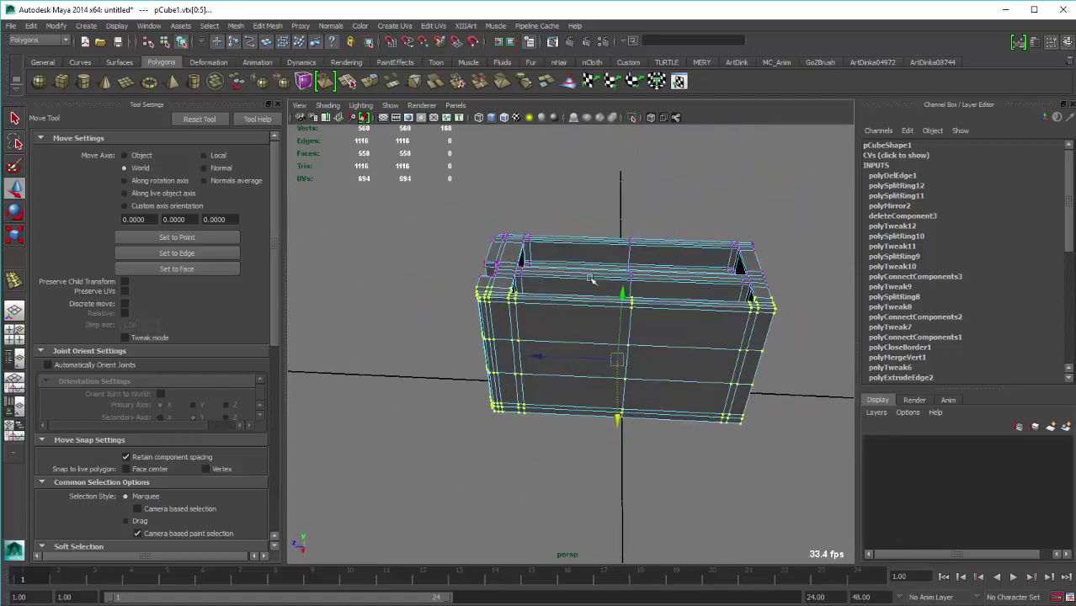
{"action": "left_click_drag", "start_coordinate": [378, 532], "coordinate": [535, 227]}
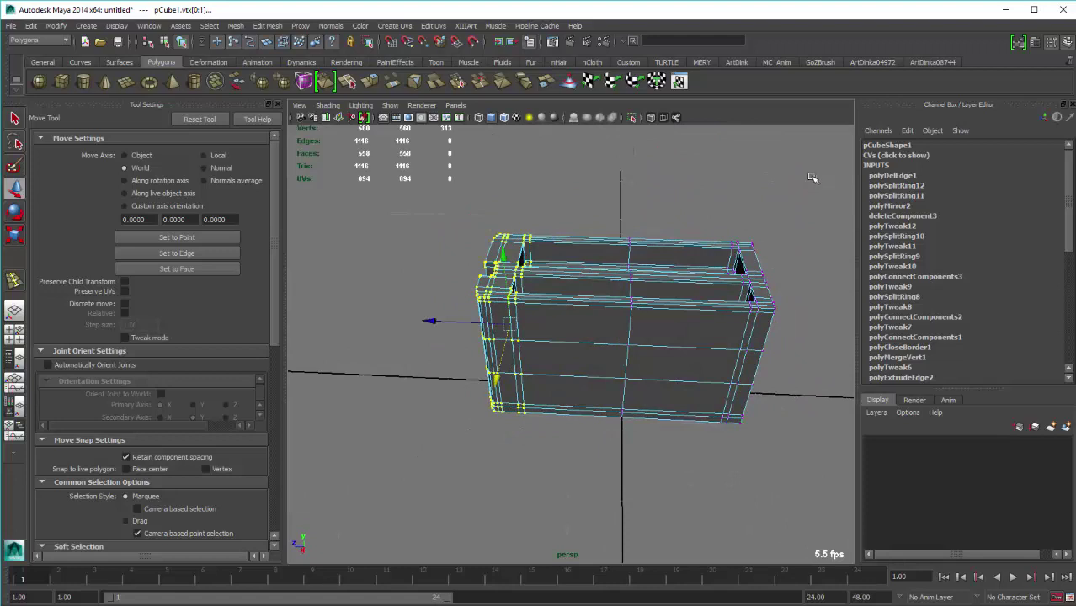
{"action": "left_click_drag", "start_coordinate": [429, 323], "coordinate": [447, 322]}
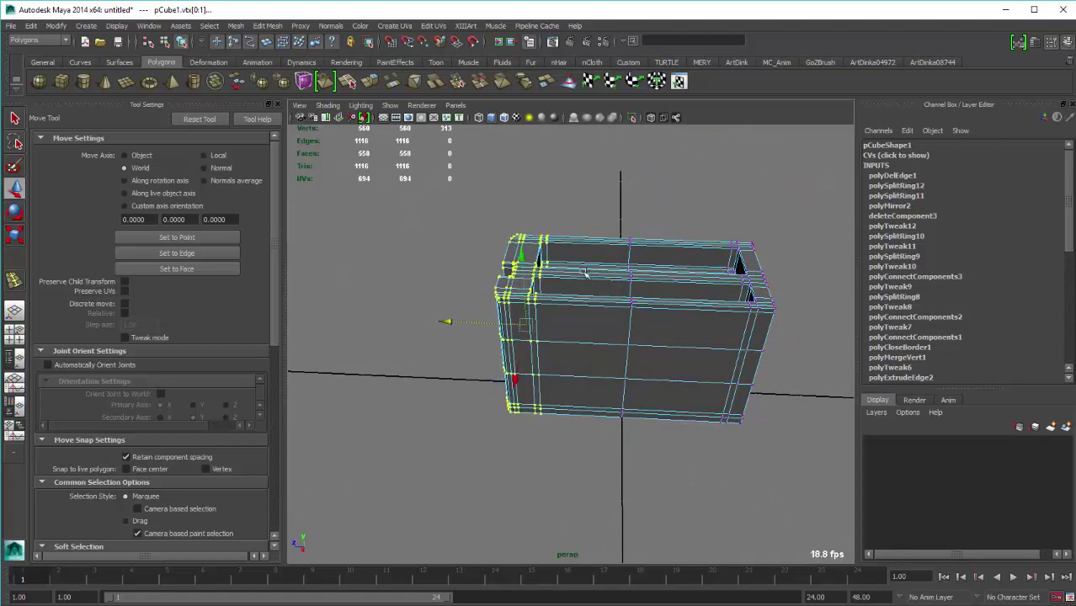
{"action": "key", "text": "ctrl+z"}
{"action": "mouse_move", "coordinate": [766, 233]}
{"action": "left_mouse_down", "text": "alt"}
{"action": "mouse_move", "coordinate": [761, 188]}
{"action": "mouse_move", "coordinate": [752, 219]}
{"action": "mouse_move", "coordinate": [761, 259]}
{"action": "left_mouse_up", "text": "alt"}
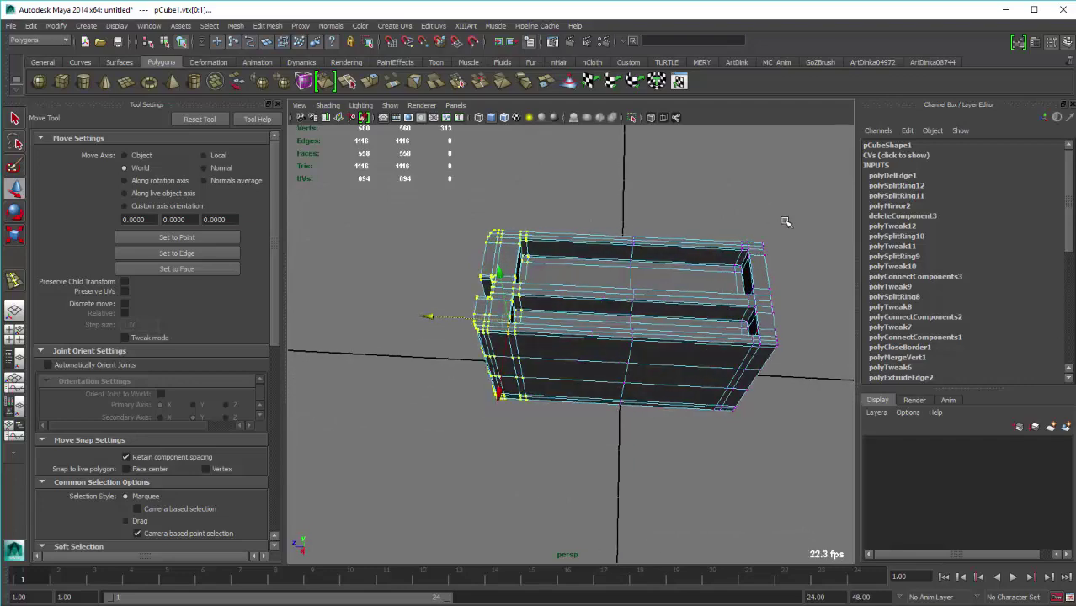
{"action": "mouse_move", "coordinate": [785, 222]}
{"action": "left_mouse_down", "text": "alt"}
{"action": "mouse_move", "coordinate": [780, 243]}
{"action": "mouse_move", "coordinate": [814, 214]}
{"action": "left_mouse_up", "text": "alt"}
{"action": "left_click", "coordinate": [643, 348], "text": "shift"}
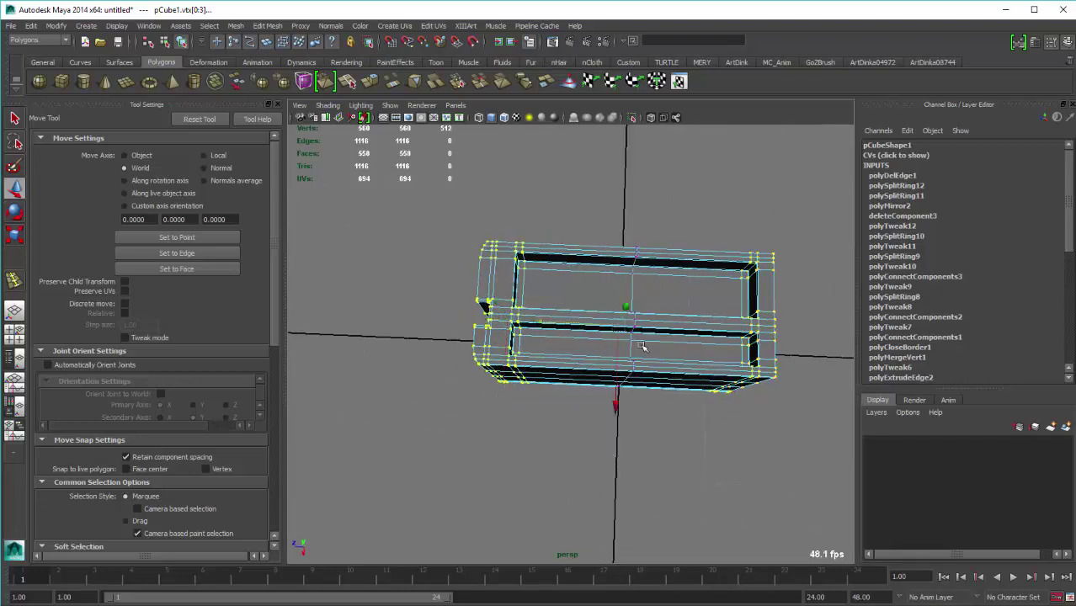
{"action": "key", "text": "r"}
{"action": "mouse_move", "coordinate": [505, 320]}
{"action": "left_mouse_down", "text": "alt"}
{"action": "mouse_move", "coordinate": [725, 315]}
{"action": "mouse_move", "coordinate": [587, 368]}
{"action": "left_mouse_up", "text": "alt"}
{"action": "key", "text": "w"}
In the front view, select the left-half faces and delete them
{"action": "key", "text": "space"}
{"action": "left_click", "coordinate": [587, 368]}
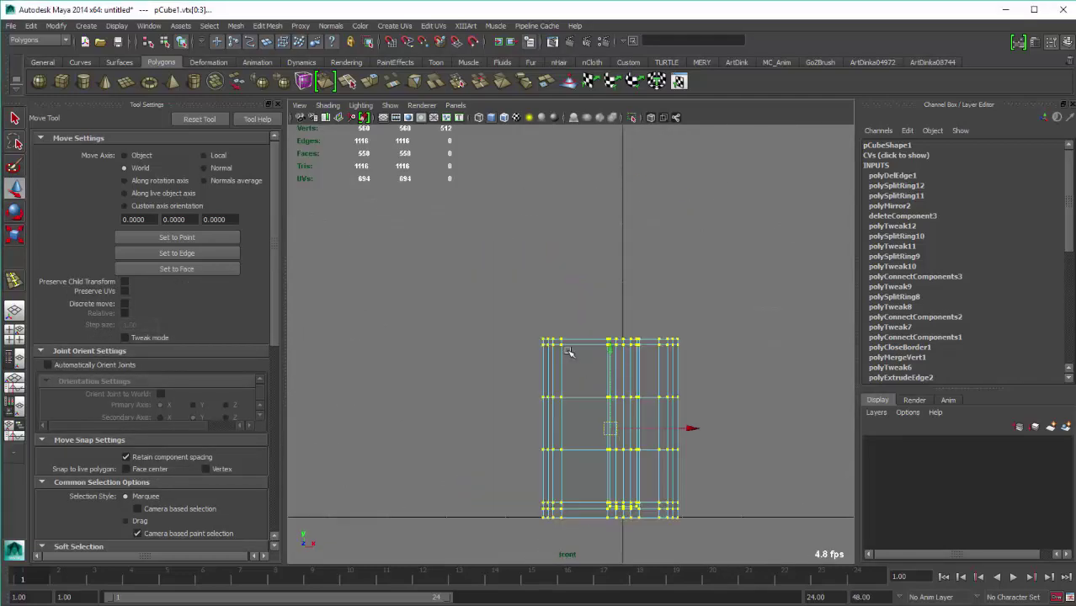
{"action": "left_click", "coordinate": [585, 539]}
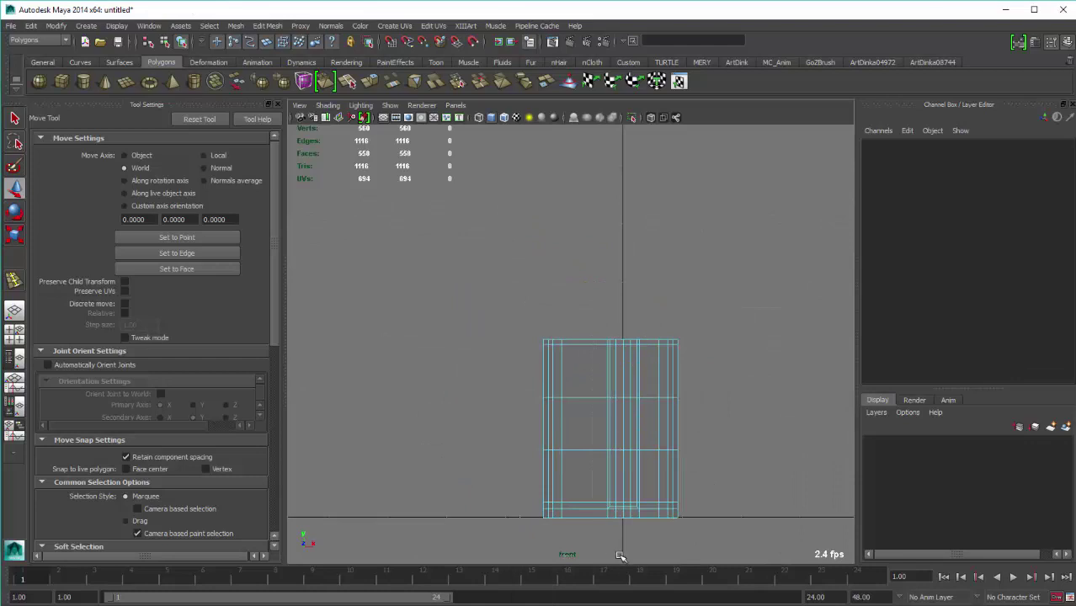
{"action": "key", "text": "ctrl+z"}
{"action": "right_click_drag", "start_coordinate": [666, 379], "coordinate": [687, 371]}
Create a Duplicate Special instance of the half body with Scale X -1
{"action": "left_click", "coordinate": [651, 384]}
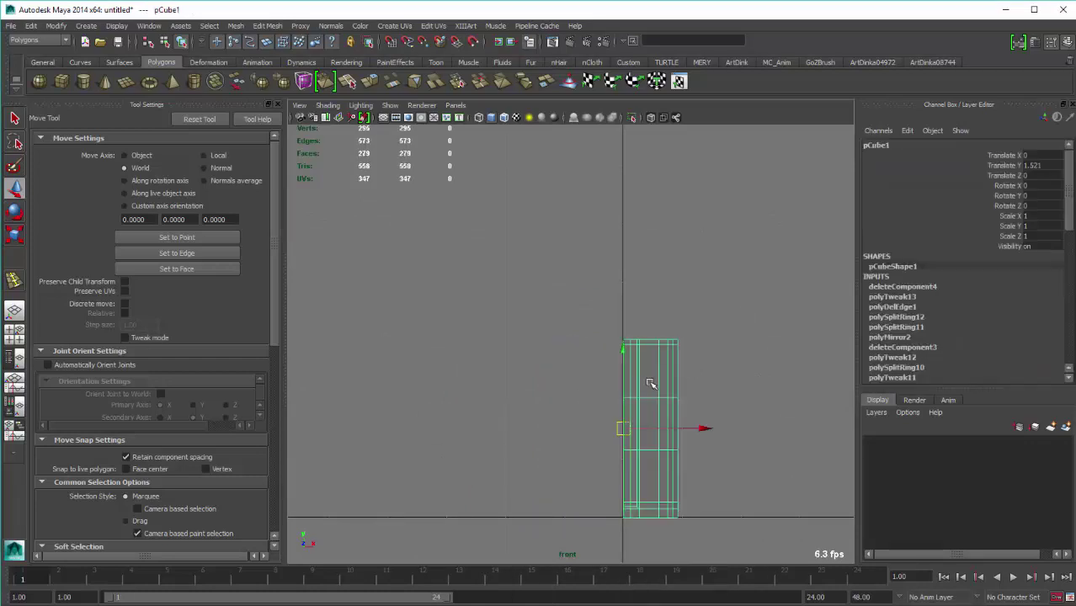
{"action": "key", "text": "space"}
{"action": "left_click", "coordinate": [645, 389]}
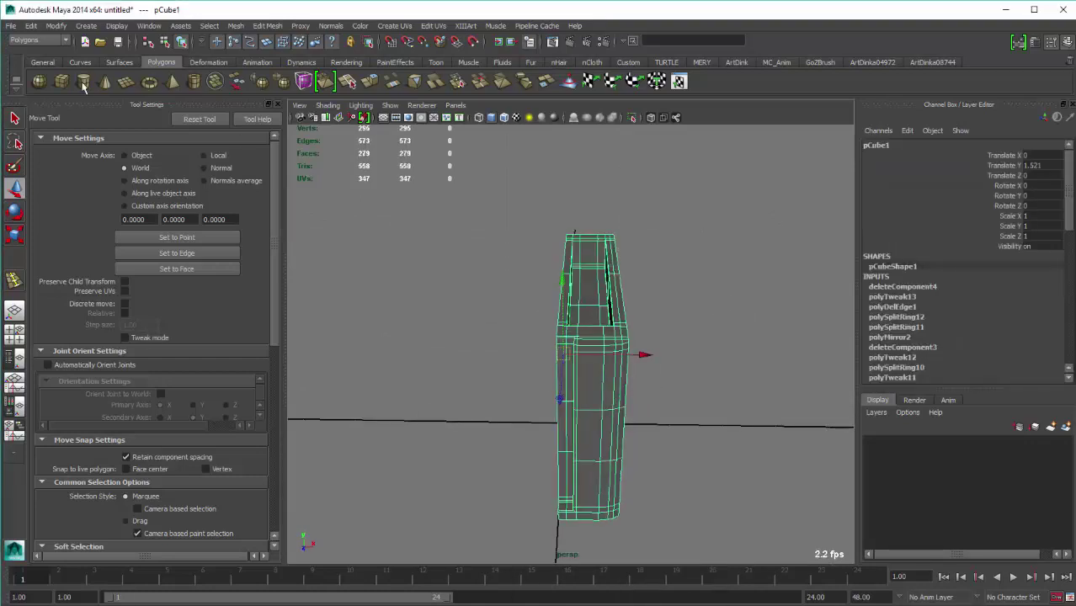
{"action": "left_click", "coordinate": [30, 26]}
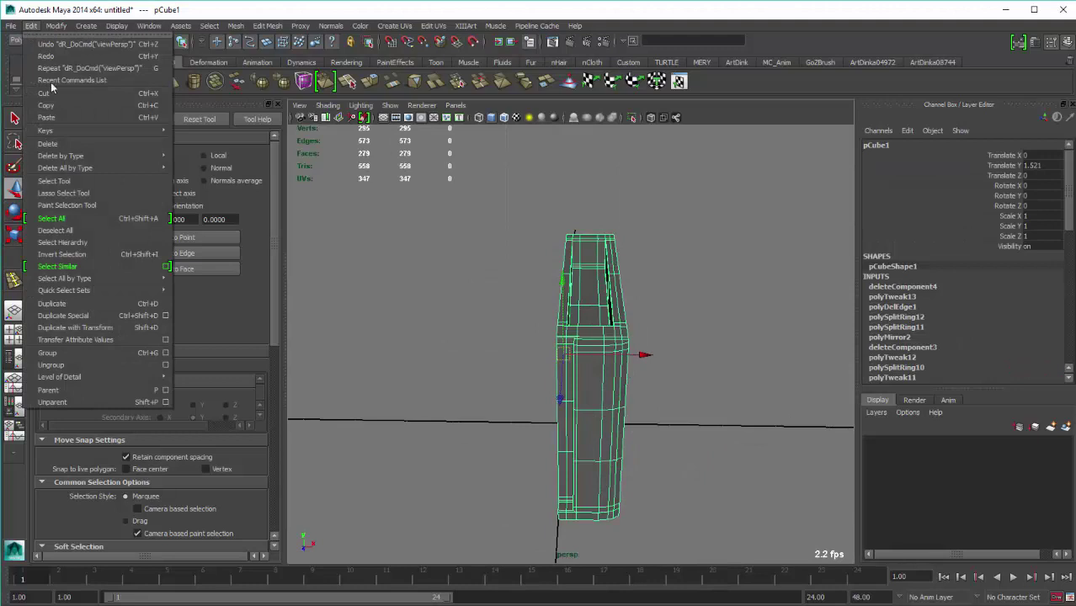
{"action": "left_click", "coordinate": [166, 317]}
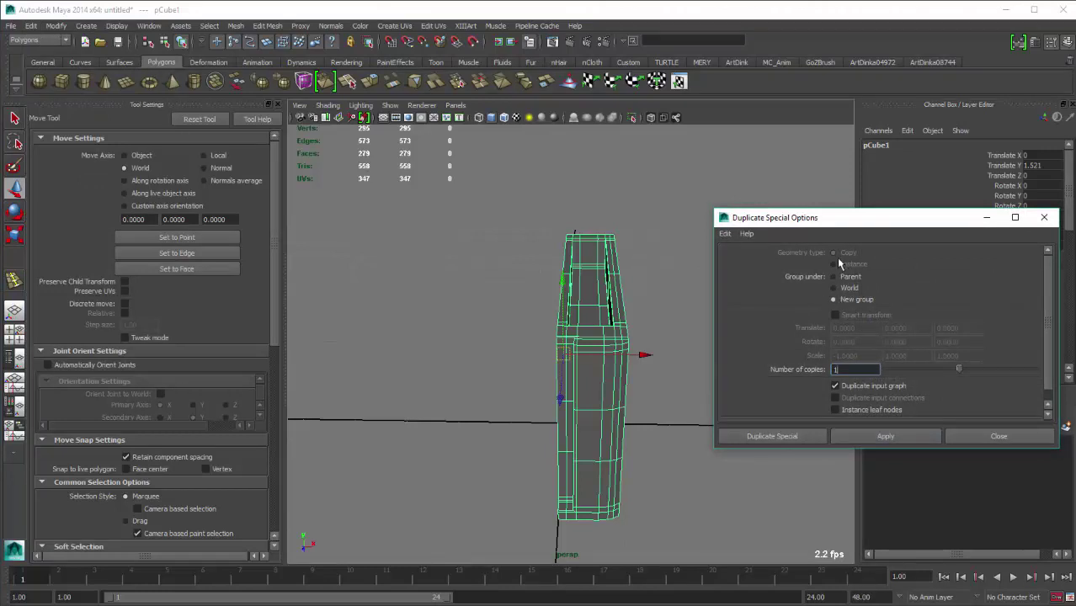
{"action": "left_click", "coordinate": [848, 385]}
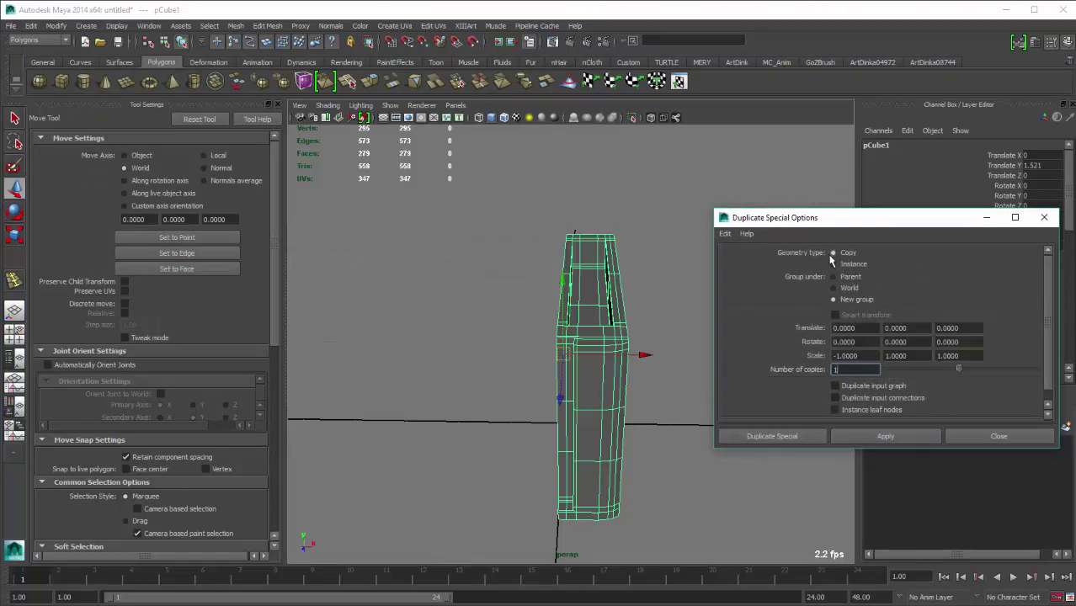
{"action": "left_click", "coordinate": [874, 440]}
{"action": "left_click", "coordinate": [977, 436]}
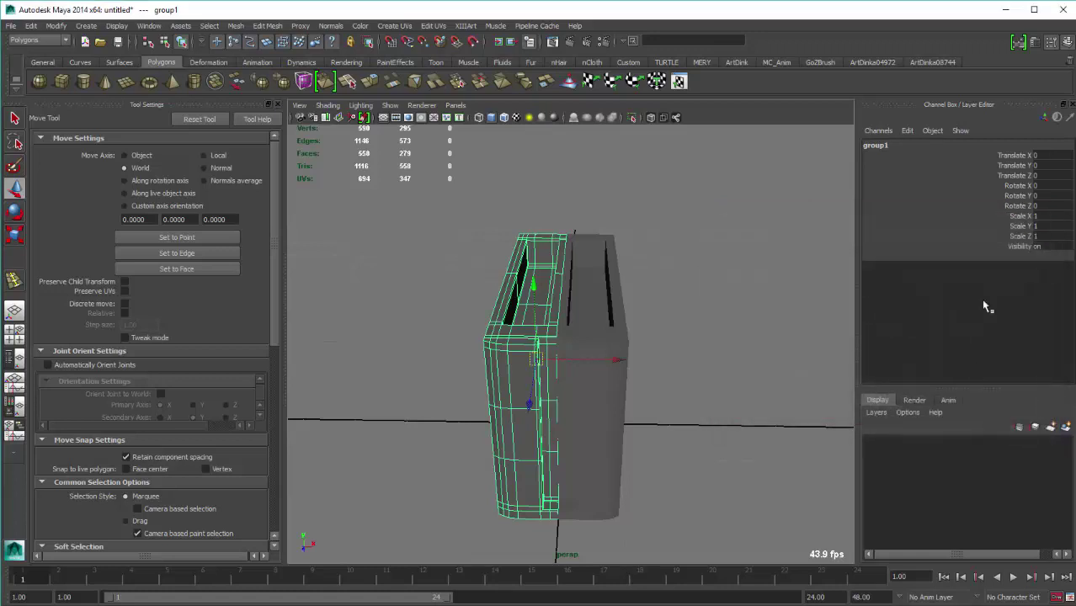
Orbit to inspect both halves and select the original half
{"action": "mouse_move", "coordinate": [626, 338]}
{"action": "left_mouse_down", "text": "alt"}
{"action": "mouse_move", "coordinate": [628, 360]}
{"action": "mouse_move", "coordinate": [546, 360]}
{"action": "left_mouse_up", "text": "alt"}
{"action": "left_click_drag", "start_coordinate": [617, 383], "coordinate": [616, 364], "text": "alt"}
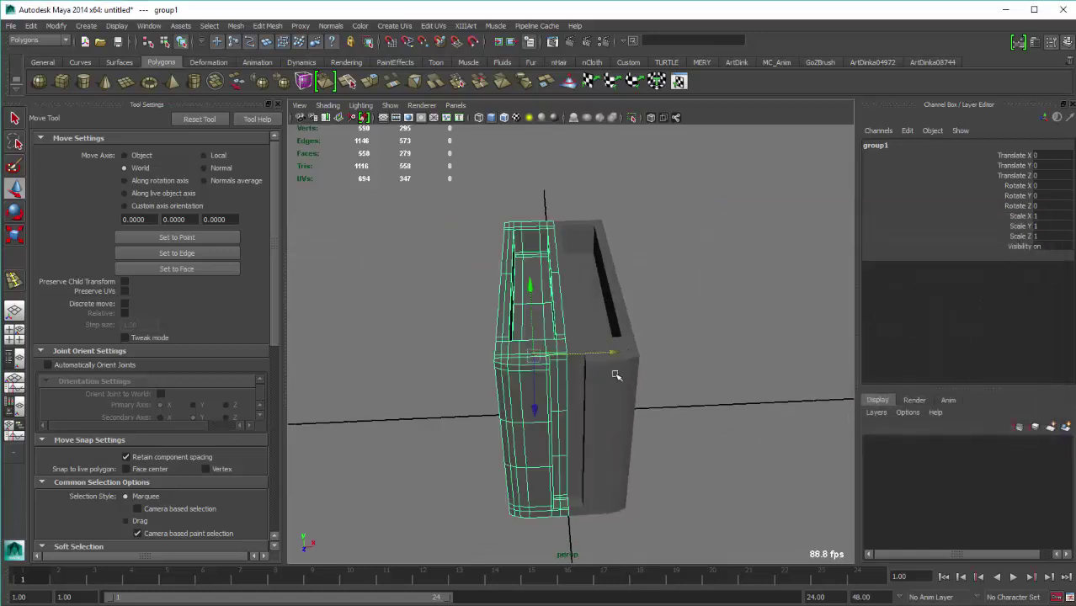
{"action": "left_click", "coordinate": [589, 362]}
Orbit around the toaster, selecting and clearing halves to compare them
{"action": "scroll", "coordinate": [589, 362], "scroll_direction": "up", "scroll_amount": 3}
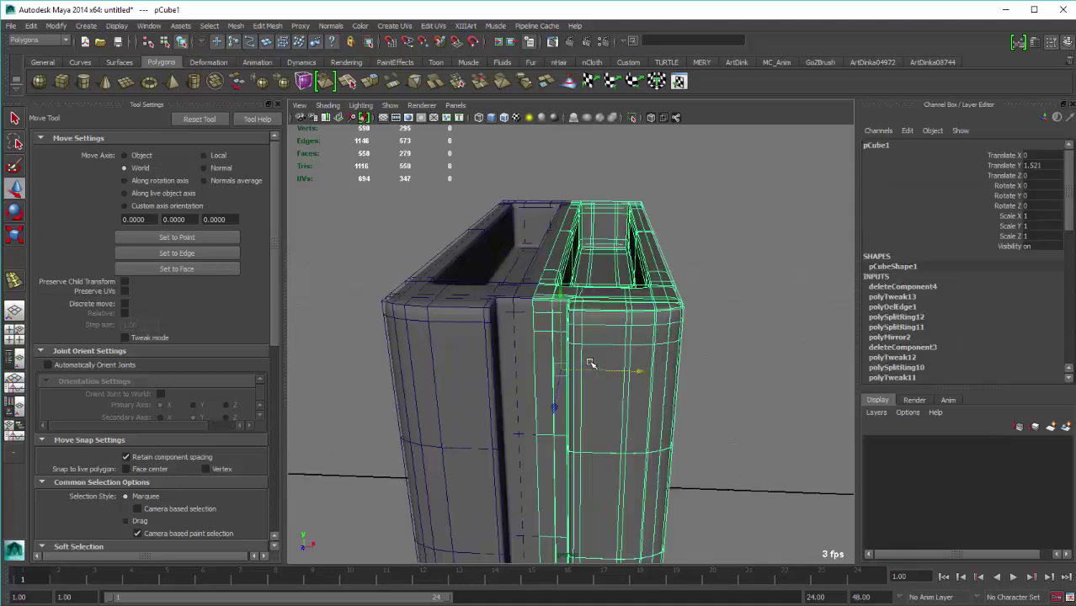
{"action": "mouse_move", "coordinate": [705, 353]}
{"action": "left_mouse_down", "text": "alt"}
{"action": "mouse_move", "coordinate": [720, 350]}
{"action": "mouse_move", "coordinate": [632, 366]}
{"action": "mouse_move", "coordinate": [828, 337]}
{"action": "left_mouse_up", "text": "alt"}
{"action": "left_click", "coordinate": [720, 351]}
{"action": "left_click", "coordinate": [630, 367]}
{"action": "left_click", "coordinate": [829, 337]}
{"action": "scroll", "coordinate": [696, 356], "scroll_direction": "down", "scroll_amount": 3}
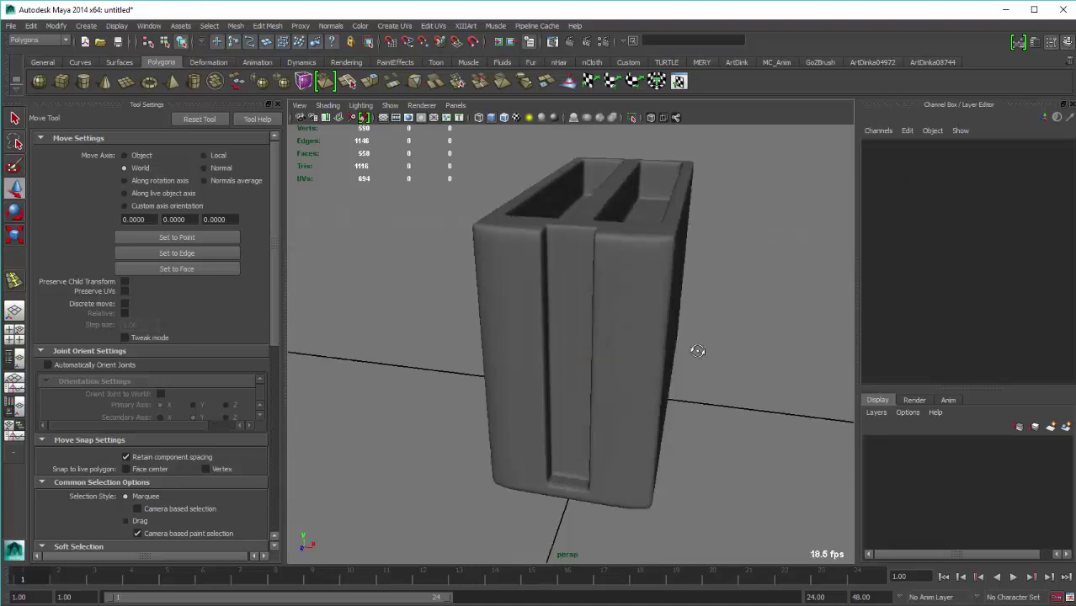
{"action": "scroll", "coordinate": [647, 330], "scroll_direction": "down", "scroll_amount": 2}
{"action": "mouse_move", "coordinate": [646, 330]}
{"action": "left_mouse_down", "text": "alt"}
{"action": "mouse_move", "coordinate": [676, 361]}
{"action": "mouse_move", "coordinate": [689, 355]}
{"action": "mouse_move", "coordinate": [669, 368]}
{"action": "left_mouse_up", "text": "alt"}
{"action": "scroll", "coordinate": [668, 368], "scroll_direction": "up", "scroll_amount": 5}
{"action": "left_click_drag", "start_coordinate": [550, 425], "coordinate": [594, 416], "text": "alt"}
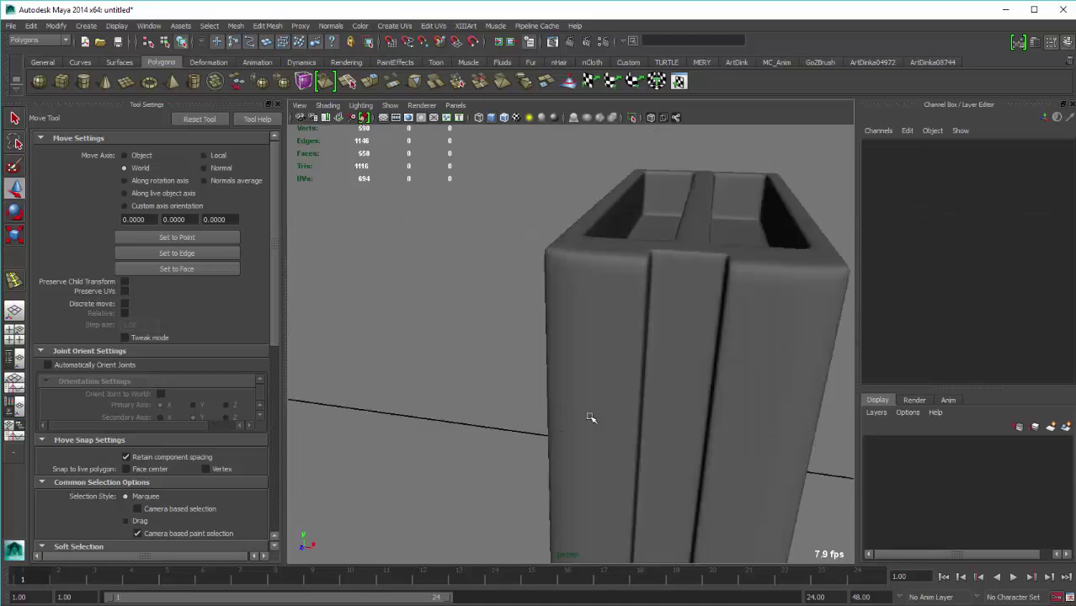
Delete the mirrored instance half (pCube2) and reselect the original half pCube1
{"action": "left_click", "coordinate": [594, 393]}
{"action": "left_click", "coordinate": [729, 396]}
{"action": "left_click", "coordinate": [723, 386]}
{"action": "key", "text": "Delete"}
{"action": "left_click", "coordinate": [738, 383]}
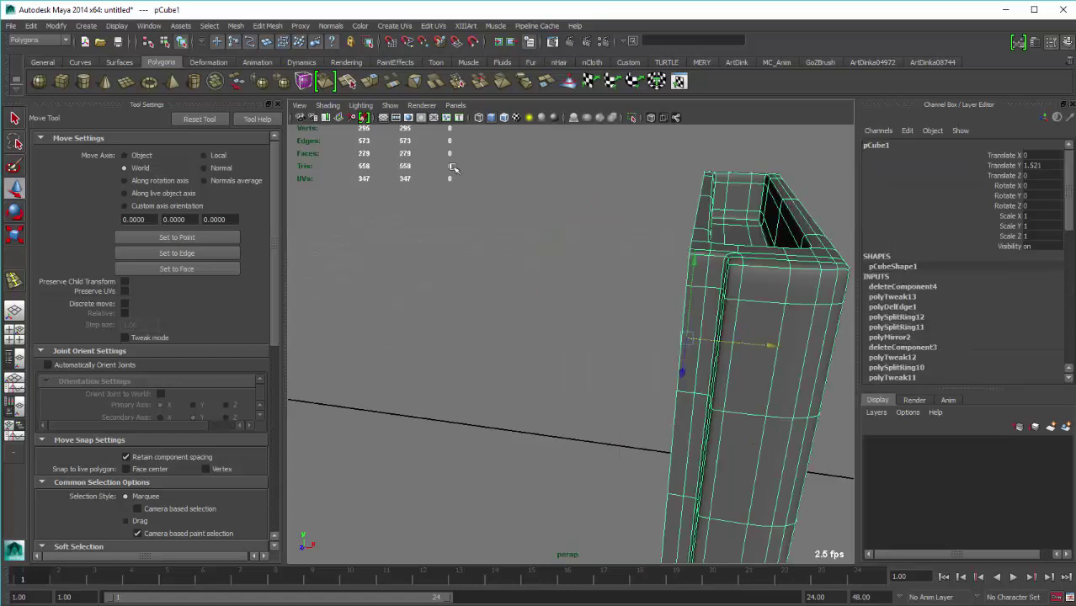
{"action": "left_click", "coordinate": [238, 26]}
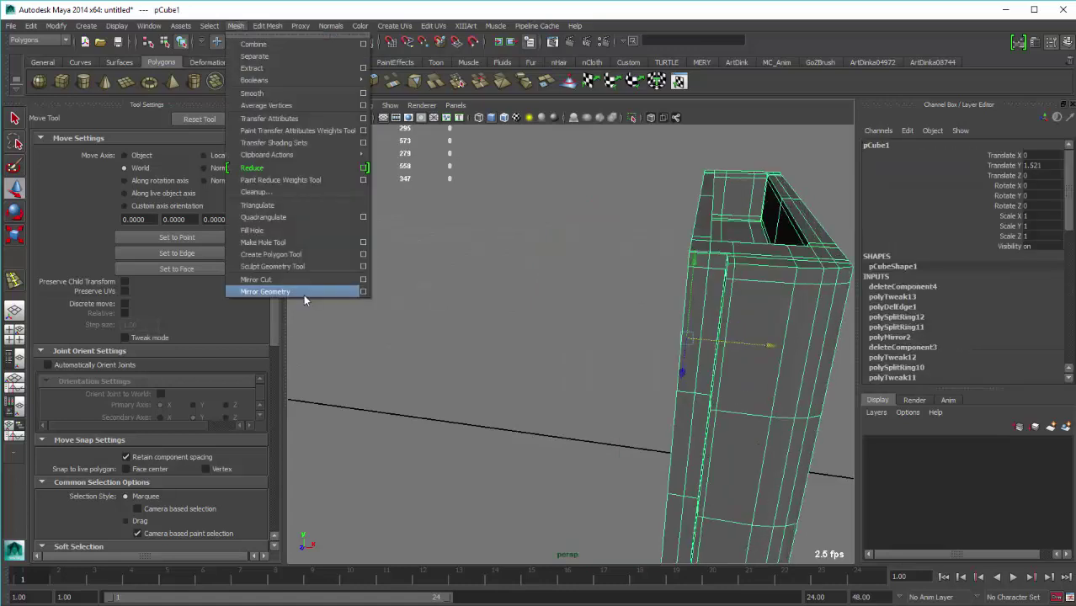
Mirror the half into full geometry merged at 0.01, then delete its construction history
{"action": "left_click", "coordinate": [303, 293]}
{"action": "left_click", "coordinate": [621, 318]}
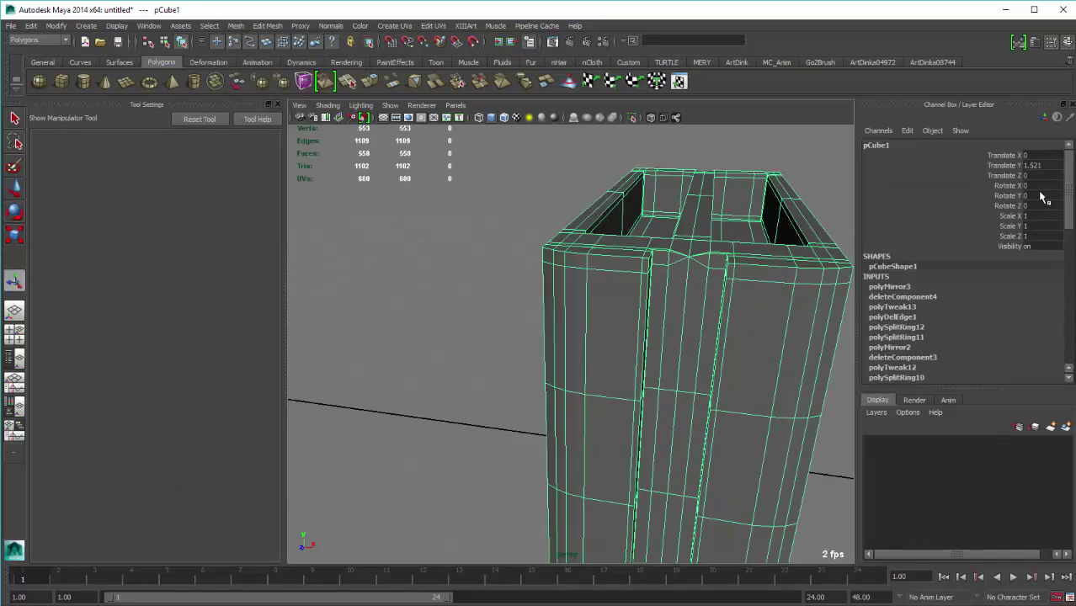
{"action": "left_click", "coordinate": [952, 285]}
{"action": "type", "text": "0.01"}
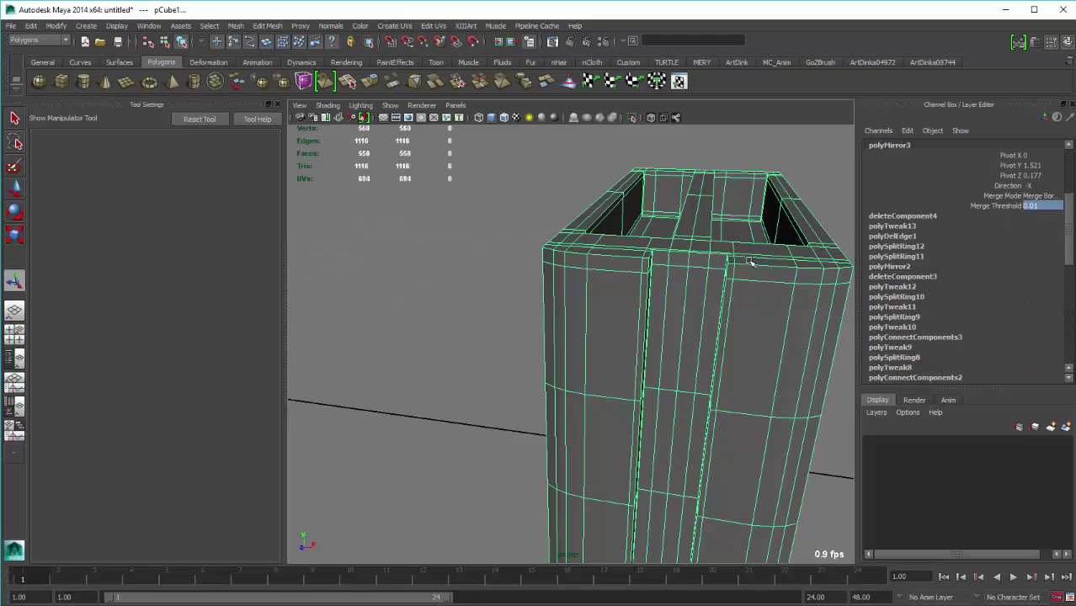
{"action": "left_click", "coordinate": [471, 257]}
{"action": "left_click", "coordinate": [600, 285]}
{"action": "left_click", "coordinate": [32, 26]}
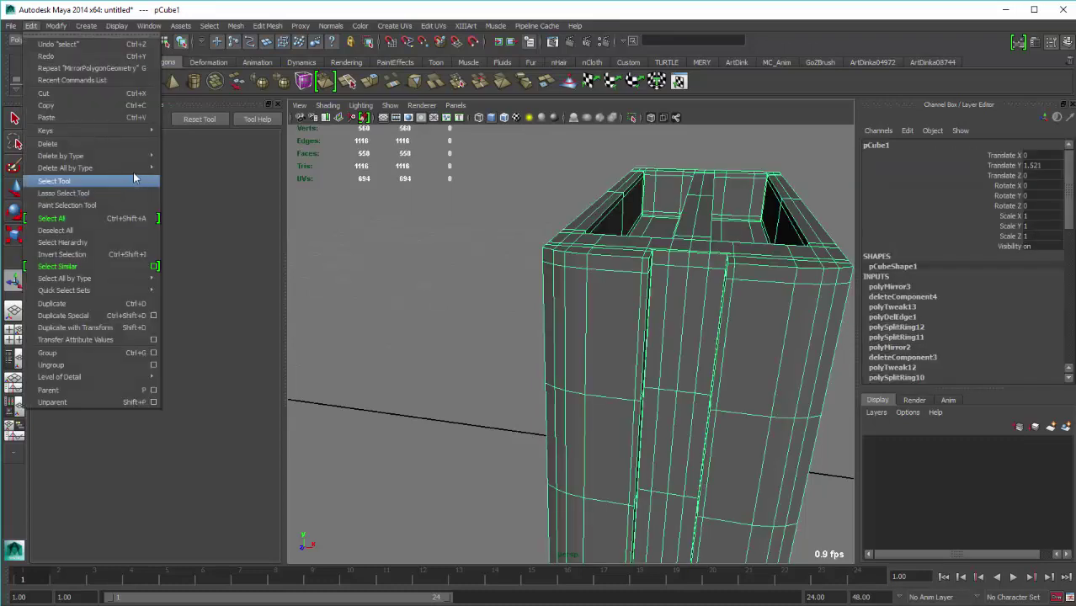
{"action": "left_click", "coordinate": [253, 167]}
Zoom out to see the whole body and switch it to edge mode from the marking menu
{"action": "left_click_drag", "start_coordinate": [543, 355], "coordinate": [514, 363], "text": "alt"}
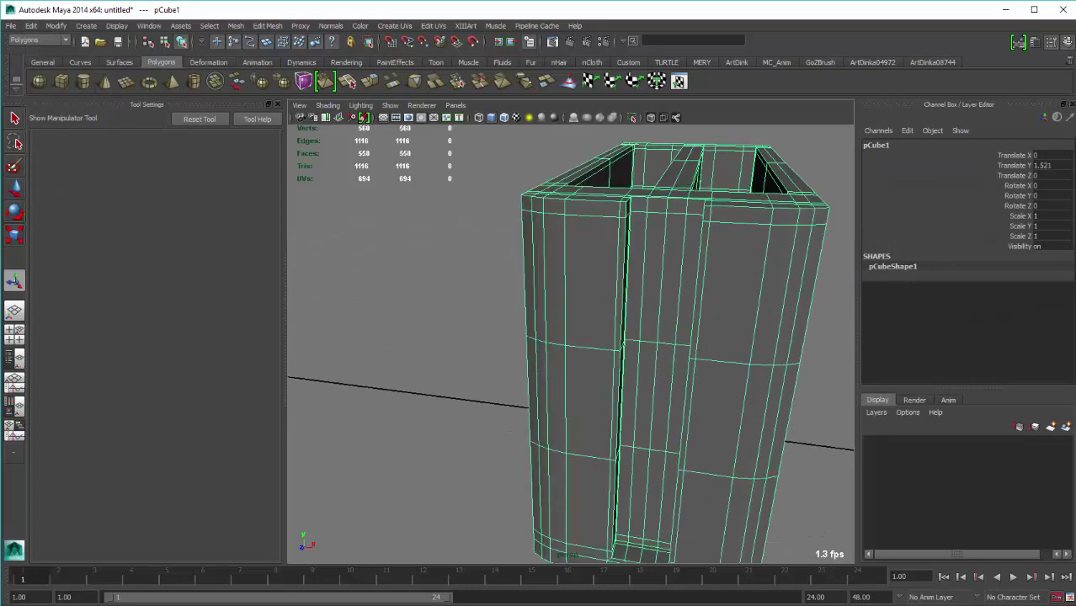
{"action": "left_click_drag", "start_coordinate": [679, 336], "coordinate": [461, 353], "text": "alt"}
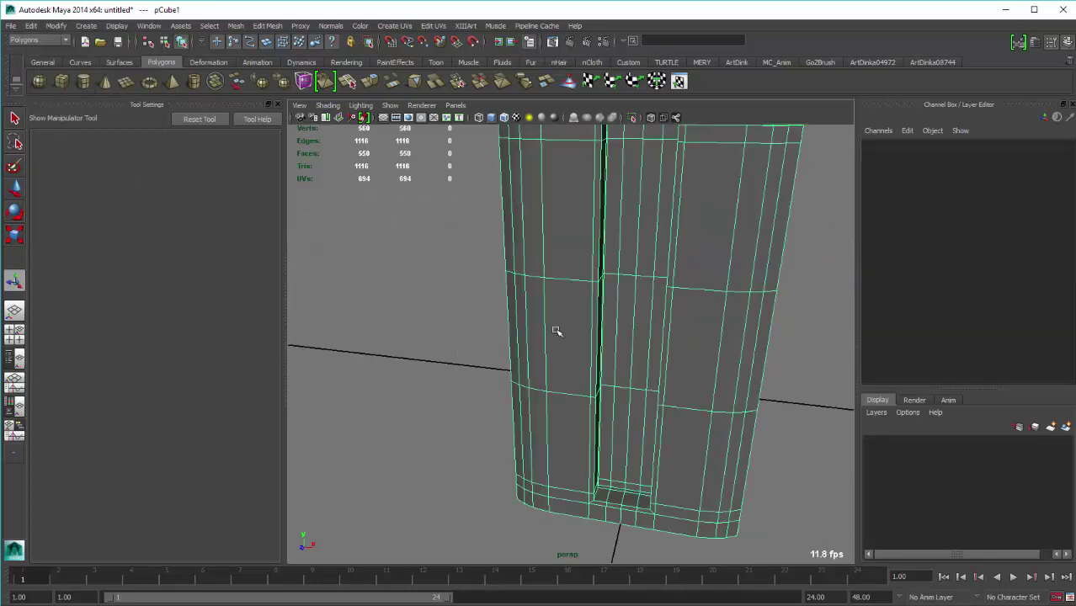
{"action": "left_click_drag", "start_coordinate": [555, 332], "coordinate": [569, 319], "text": "alt"}
{"action": "scroll", "coordinate": [569, 322], "scroll_direction": "down", "scroll_amount": 3}
{"action": "scroll", "coordinate": [582, 362], "scroll_direction": "up", "scroll_amount": 3}
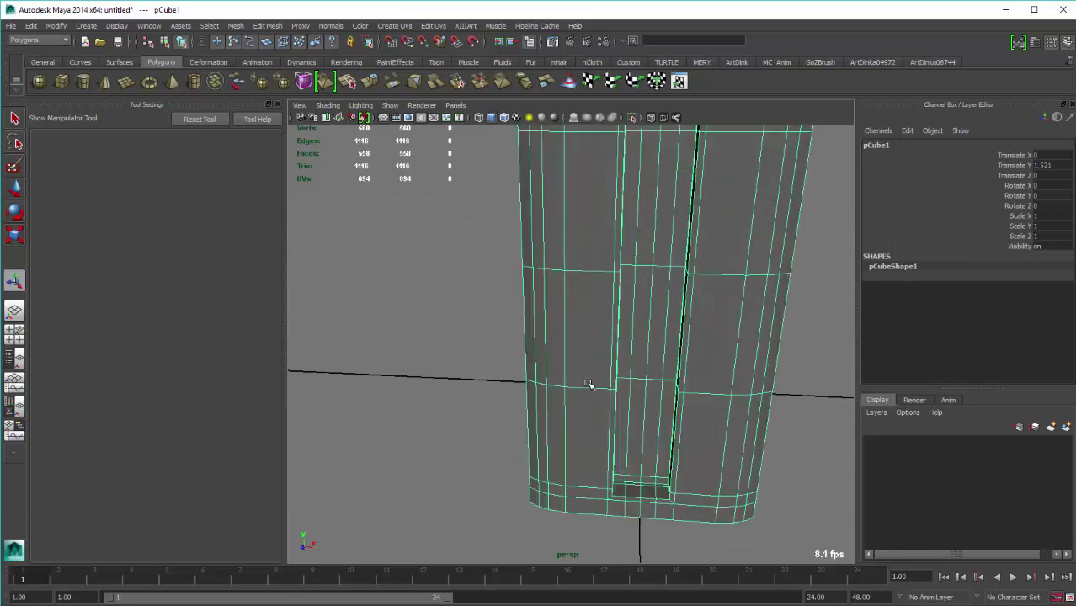
{"action": "right_click", "coordinate": [580, 376]}
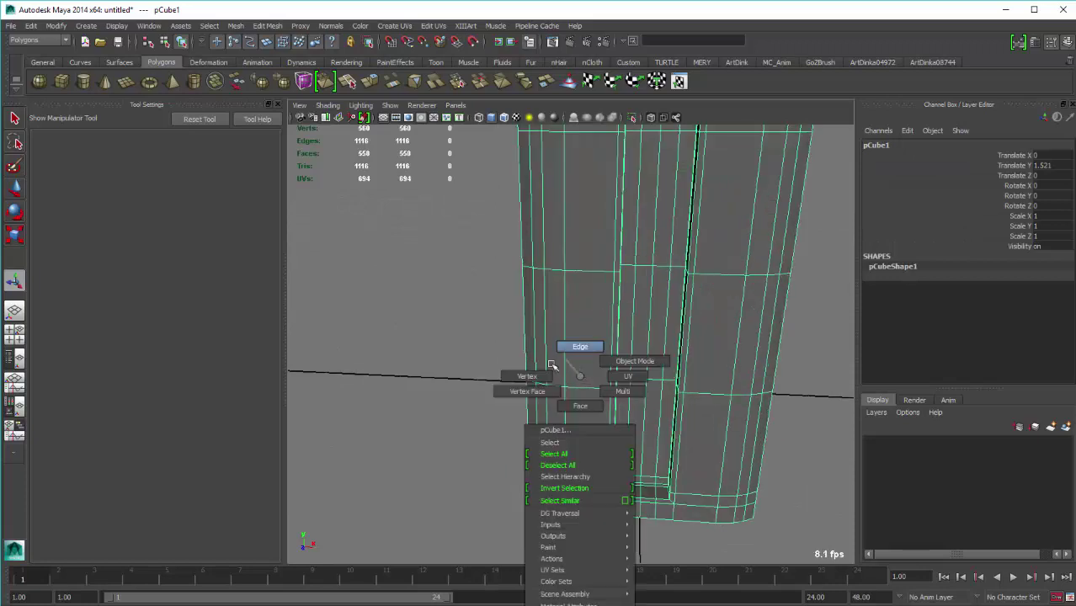
{"action": "left_click", "coordinate": [580, 349]}
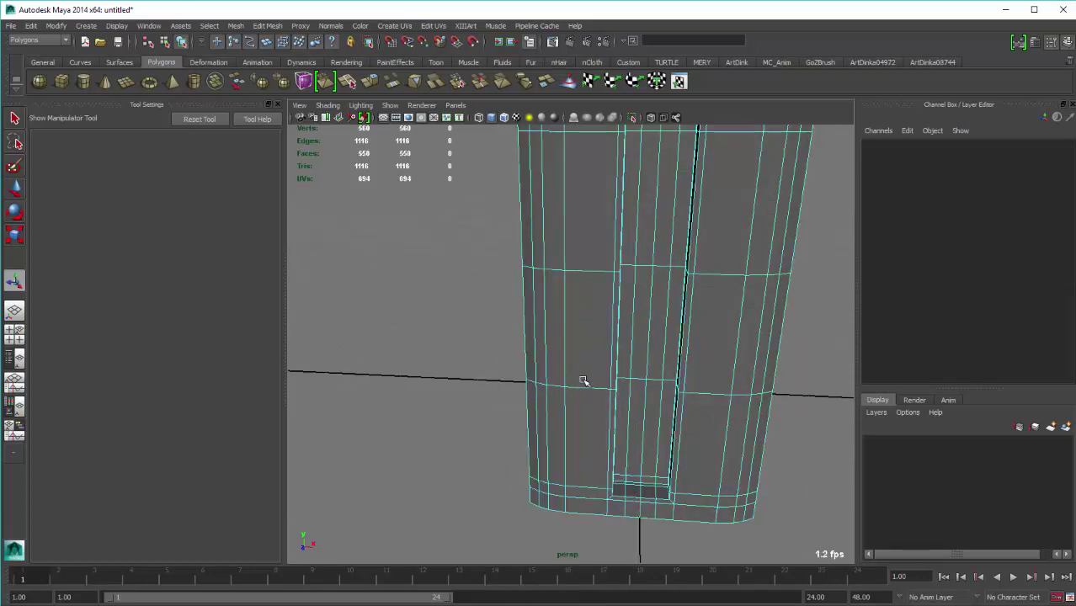
Select the full right and left corner edge loops of the toaster body
{"action": "mouse_move", "coordinate": [583, 387]}
{"action": "left_mouse_down", "text": "alt"}
{"action": "mouse_move", "coordinate": [521, 386]}
{"action": "mouse_move", "coordinate": [547, 399]}
{"action": "left_mouse_up", "text": "alt"}
{"action": "key", "text": "w"}
{"action": "mouse_move", "coordinate": [542, 393]}
{"action": "left_mouse_down", "text": "alt"}
{"action": "mouse_move", "coordinate": [557, 414]}
{"action": "mouse_move", "coordinate": [541, 312]}
{"action": "mouse_move", "coordinate": [540, 335]}
{"action": "mouse_move", "coordinate": [560, 264]}
{"action": "mouse_move", "coordinate": [572, 370]}
{"action": "left_mouse_up", "text": "alt"}
{"action": "left_click_drag", "start_coordinate": [724, 377], "coordinate": [776, 337], "text": "alt"}
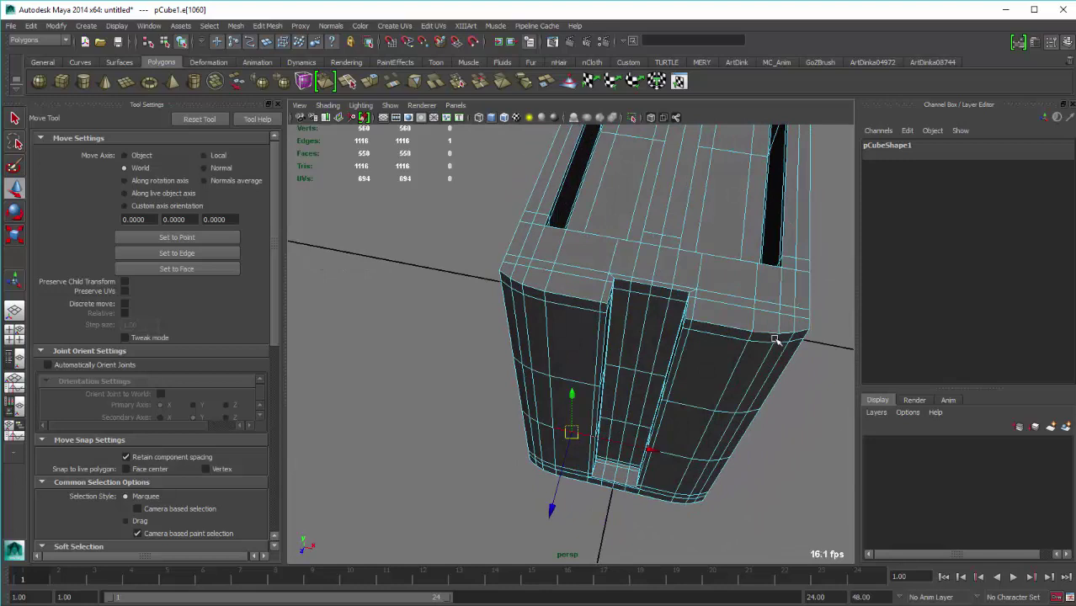
{"action": "left_click", "coordinate": [735, 414]}
{"action": "mouse_move", "coordinate": [714, 508]}
{"action": "left_mouse_down", "text": "alt"}
{"action": "mouse_move", "coordinate": [699, 500]}
{"action": "mouse_move", "coordinate": [689, 522]}
{"action": "left_mouse_up", "text": "alt"}
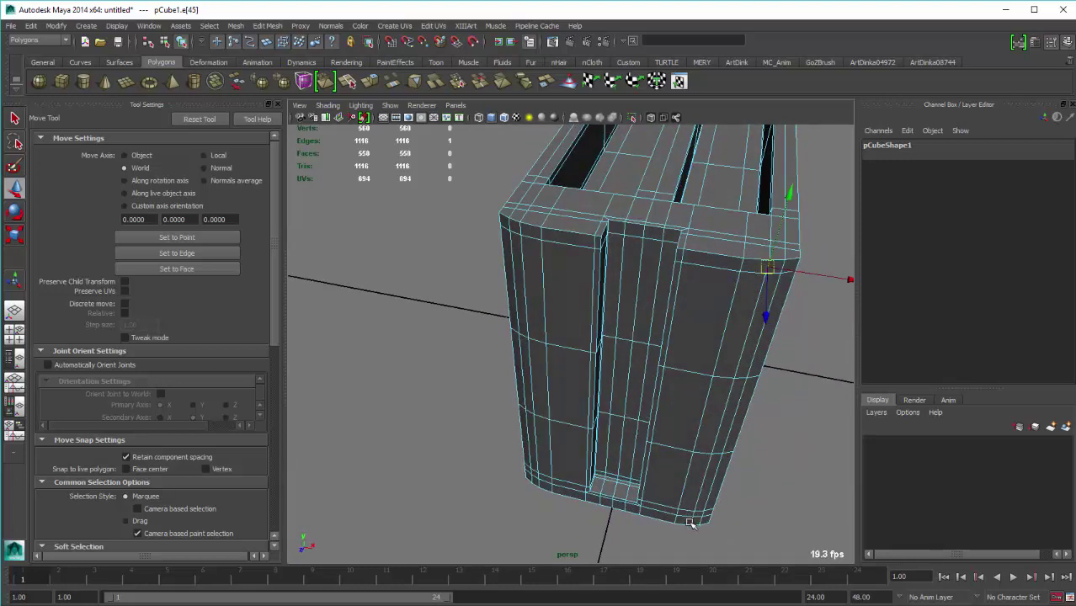
{"action": "double_click", "coordinate": [689, 522]}
{"action": "left_click_drag", "start_coordinate": [464, 229], "coordinate": [557, 233], "text": "alt"}
{"action": "left_click", "coordinate": [534, 452], "text": "shift"}
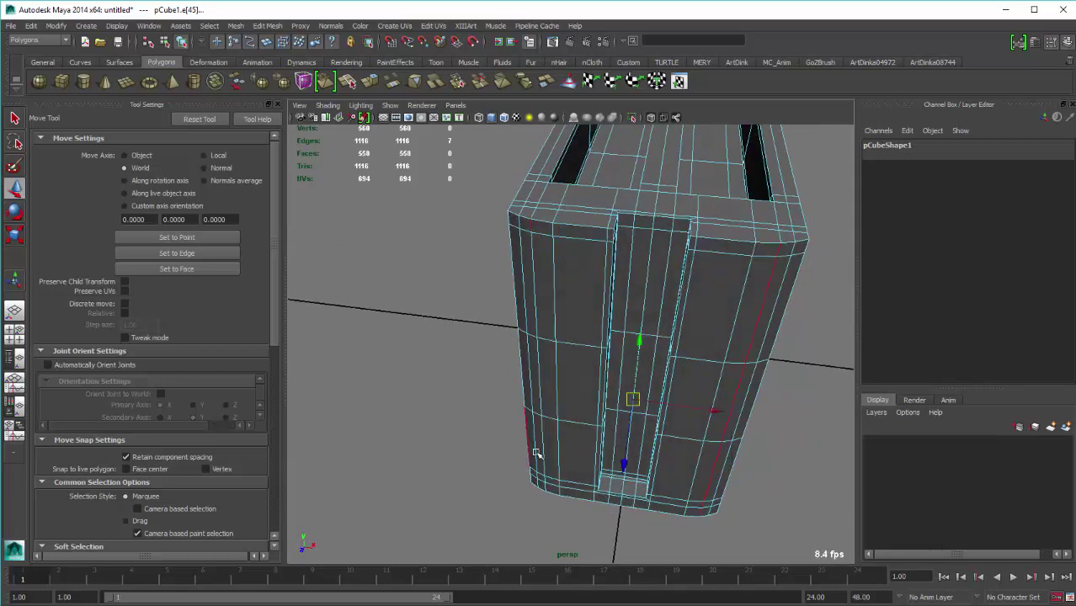
{"action": "double_click", "coordinate": [546, 489], "text": "shift"}
Split the front panel's edge ring with a new vertical edge loop
{"action": "mouse_move", "coordinate": [545, 489]}
{"action": "left_mouse_down", "text": "alt"}
{"action": "mouse_move", "coordinate": [585, 479]}
{"action": "mouse_move", "coordinate": [535, 314]}
{"action": "mouse_move", "coordinate": [553, 295]}
{"action": "mouse_move", "coordinate": [573, 319]}
{"action": "left_mouse_up", "text": "alt"}
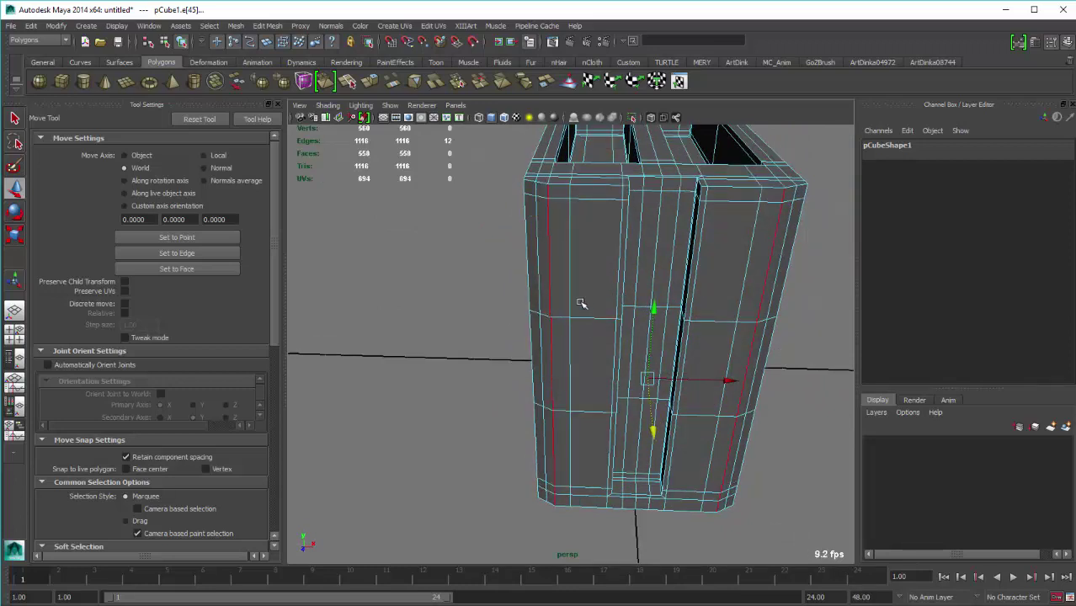
{"action": "left_click", "coordinate": [590, 316]}
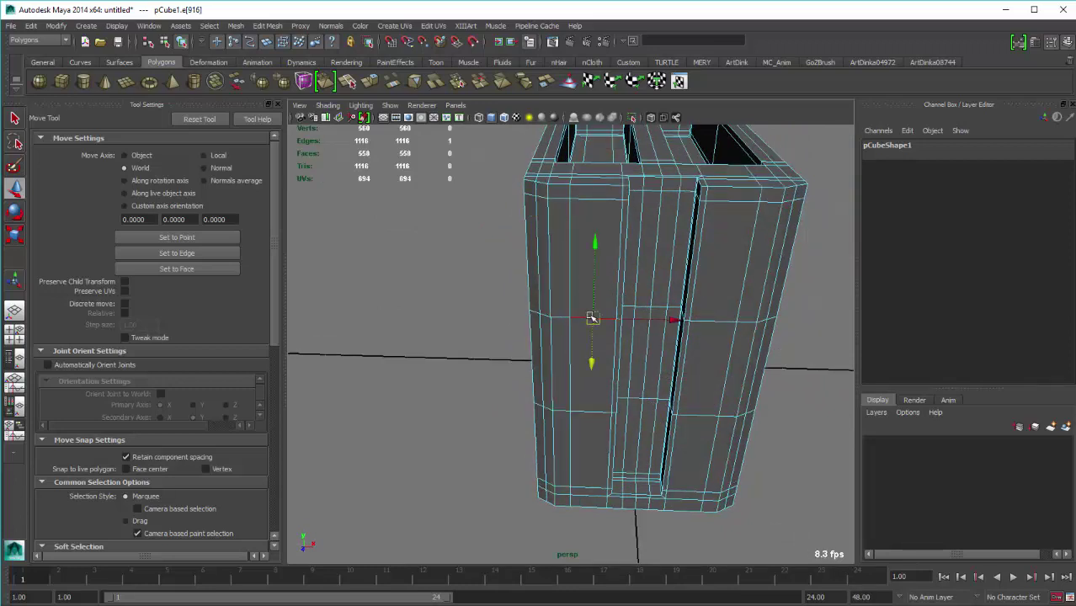
{"action": "right_click_drag", "start_coordinate": [592, 313], "coordinate": [564, 352], "text": "shift"}
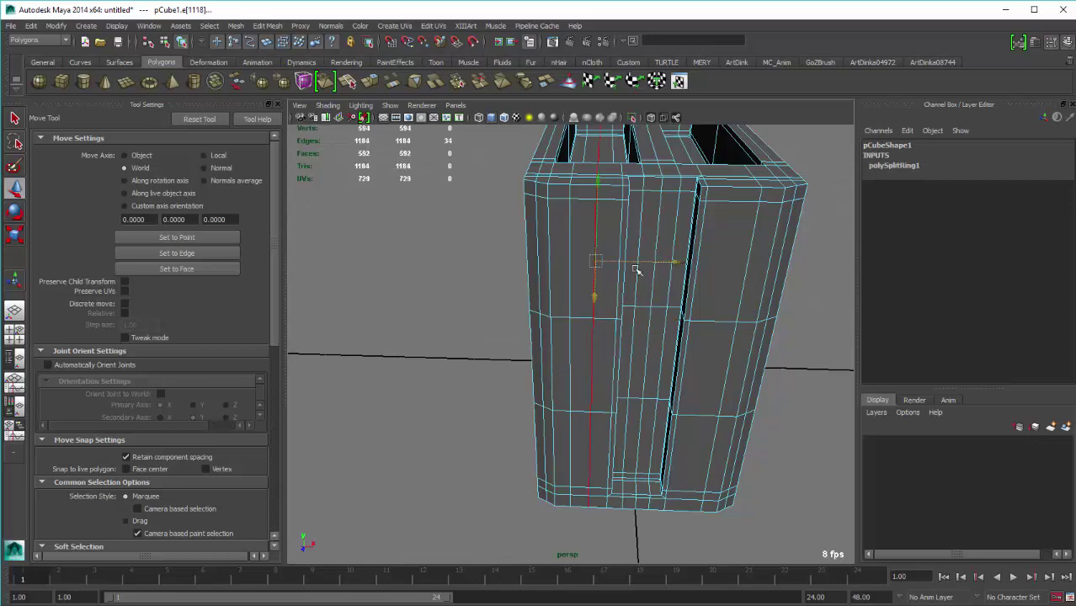
From a frontal view, select the new loop's short mid-height front edge and bring up its edge operations
{"action": "left_click_drag", "start_coordinate": [576, 404], "coordinate": [580, 385], "text": "alt"}
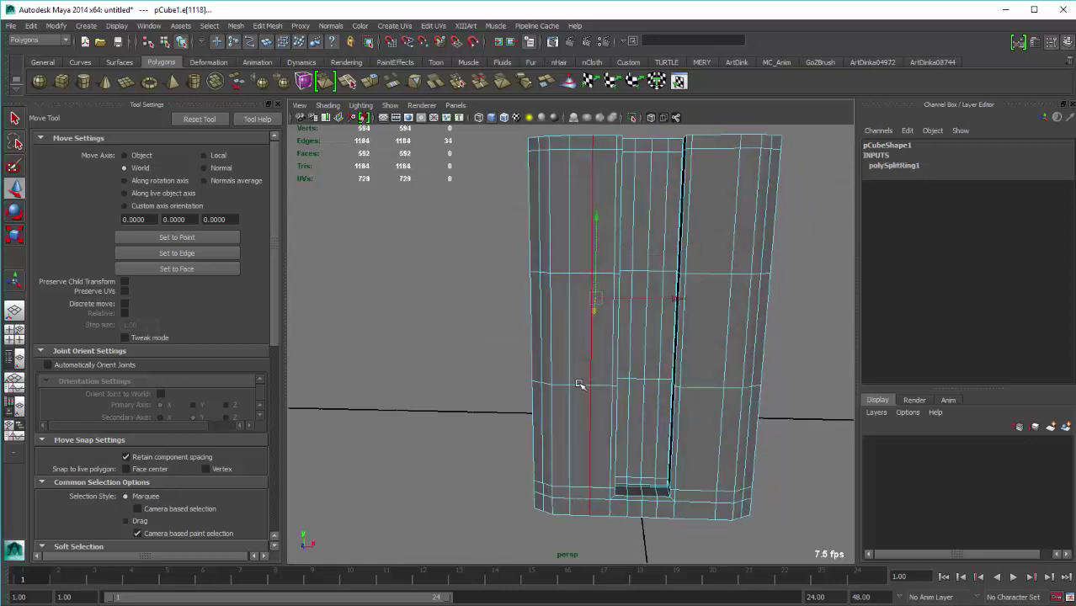
{"action": "left_click", "coordinate": [581, 385]}
{"action": "right_click_drag", "start_coordinate": [583, 357], "coordinate": [586, 379]}
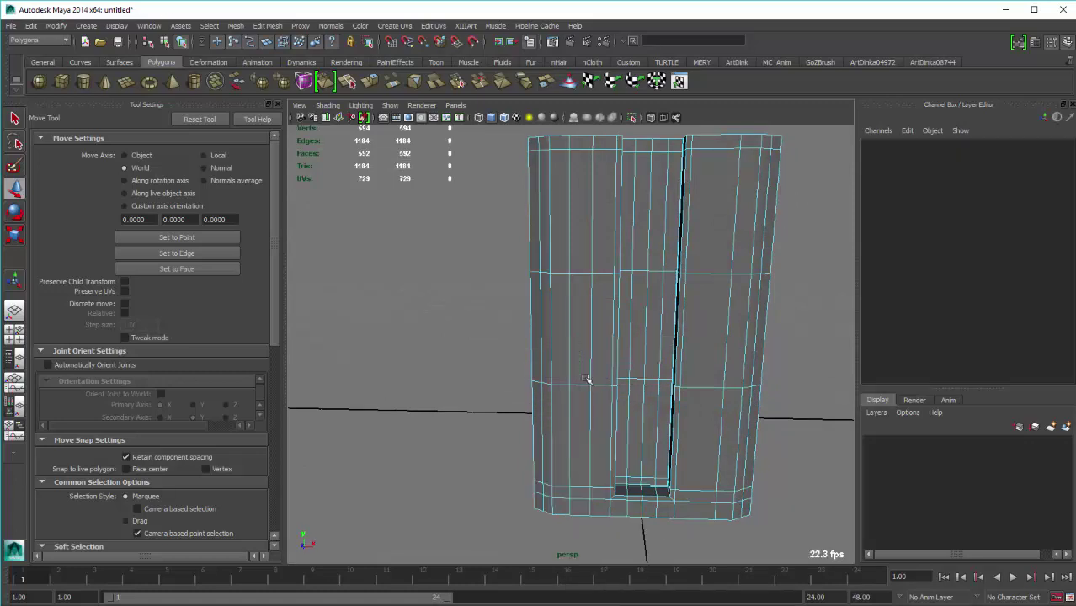
{"action": "left_click", "coordinate": [579, 404]}
{"action": "scroll", "coordinate": [580, 396], "scroll_direction": "up", "scroll_amount": 3}
{"action": "right_click", "coordinate": [585, 385]}
{"action": "left_click", "coordinate": [585, 351]}
{"action": "left_click", "coordinate": [584, 402]}
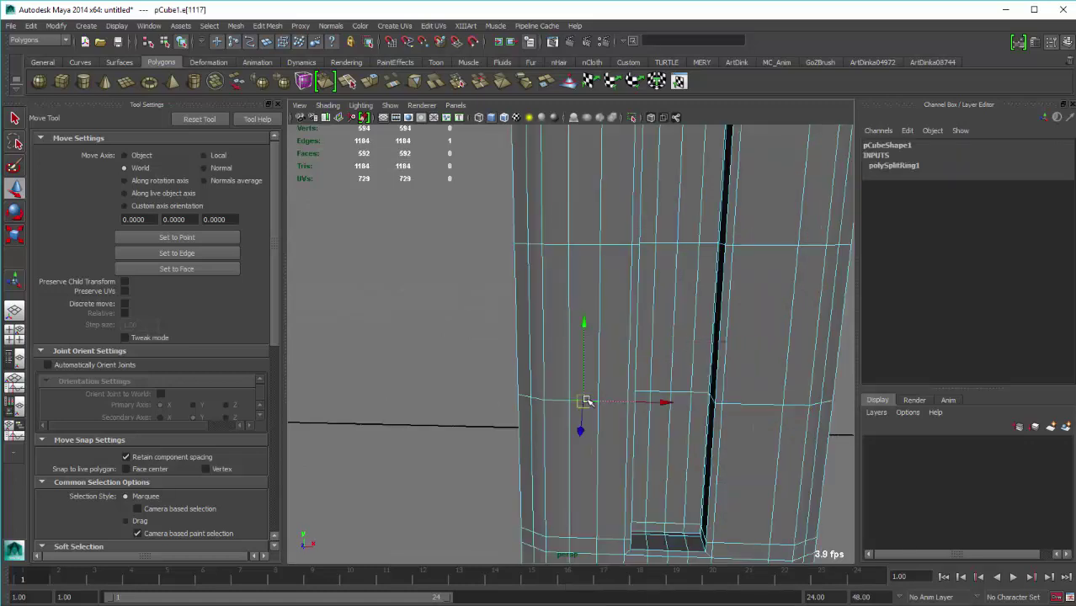
{"action": "right_click", "coordinate": [584, 405], "text": "shift"}
{"action": "right_click", "coordinate": [584, 404], "text": "shift"}
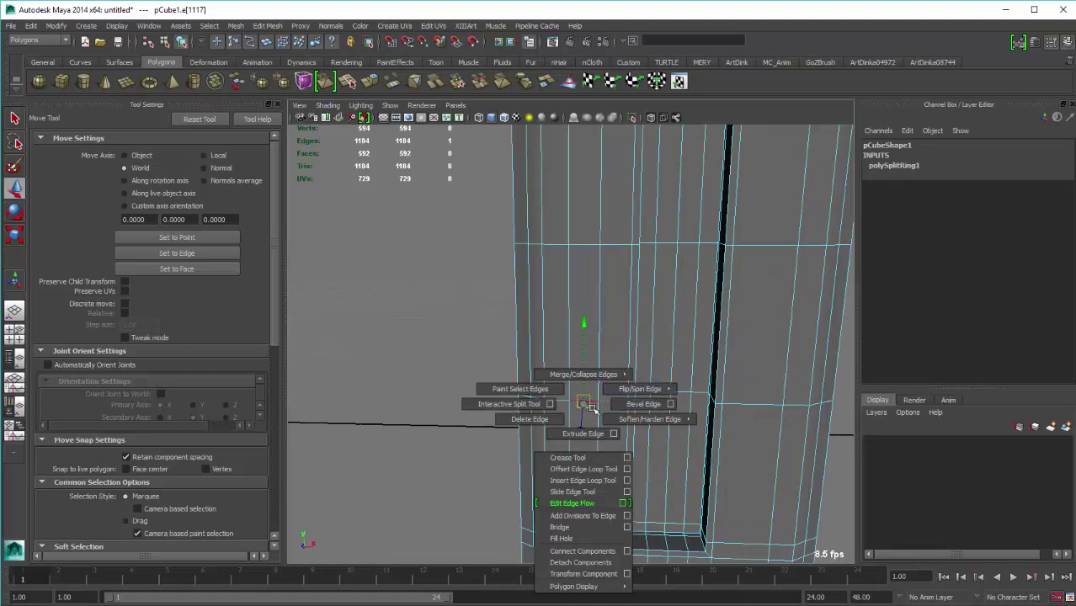
Bevel the selected edge and lower the bevel Offset to 0.28
{"action": "left_click", "coordinate": [613, 407]}
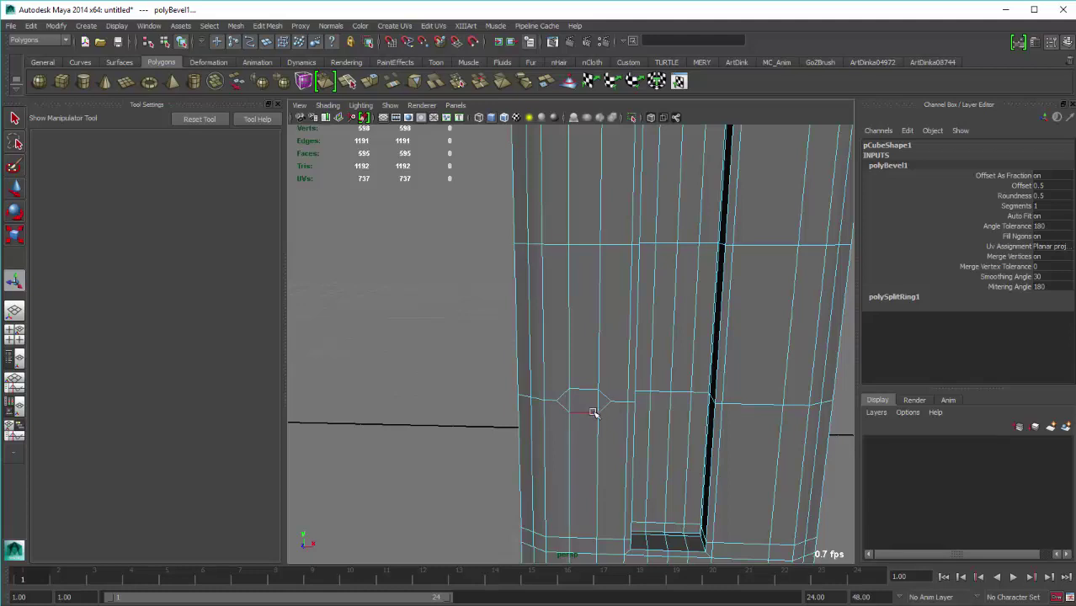
{"action": "left_click", "coordinate": [1019, 185]}
{"action": "middle_click_drag", "start_coordinate": [787, 300], "coordinate": [776, 295]}
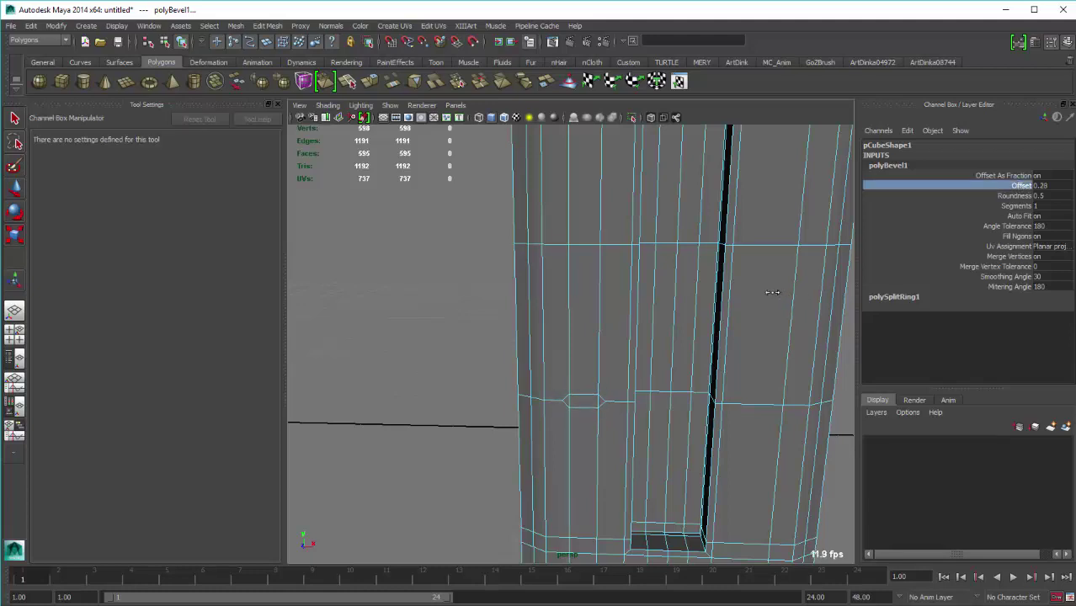
Zoom in and select the bevel's middle face plus its triangle faces
{"action": "scroll", "coordinate": [613, 350], "scroll_direction": "up", "scroll_amount": 2}
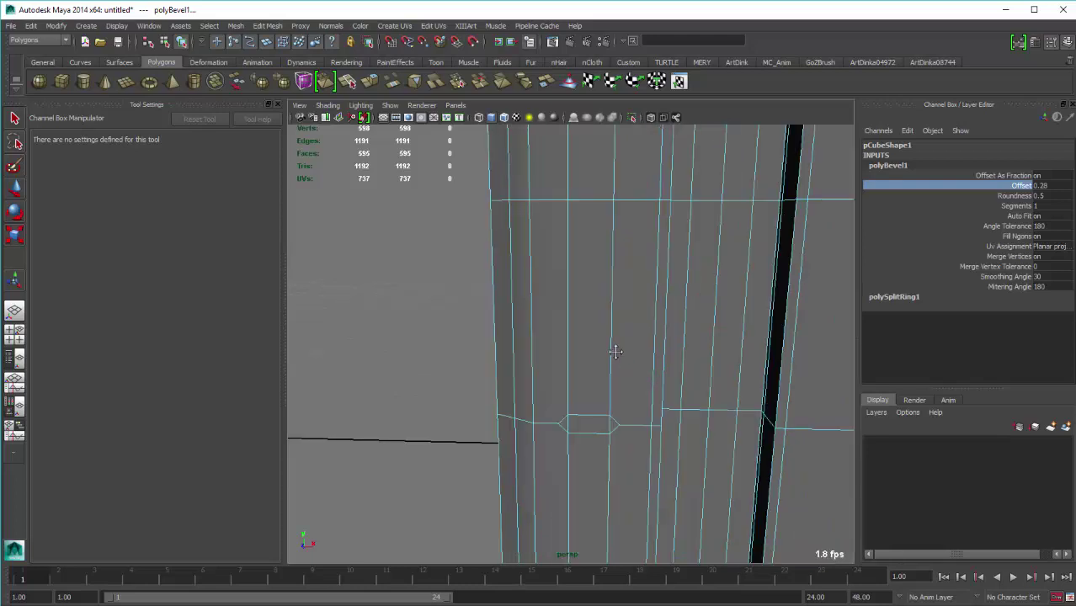
{"action": "mouse_move", "coordinate": [613, 350]}
{"action": "middle_mouse_down", "text": "alt"}
{"action": "mouse_move", "coordinate": [620, 300]}
{"action": "mouse_move", "coordinate": [609, 332]}
{"action": "middle_mouse_up", "text": "alt"}
{"action": "scroll", "coordinate": [622, 309], "scroll_direction": "up", "scroll_amount": 2}
{"action": "scroll", "coordinate": [609, 333], "scroll_direction": "up", "scroll_amount": 2}
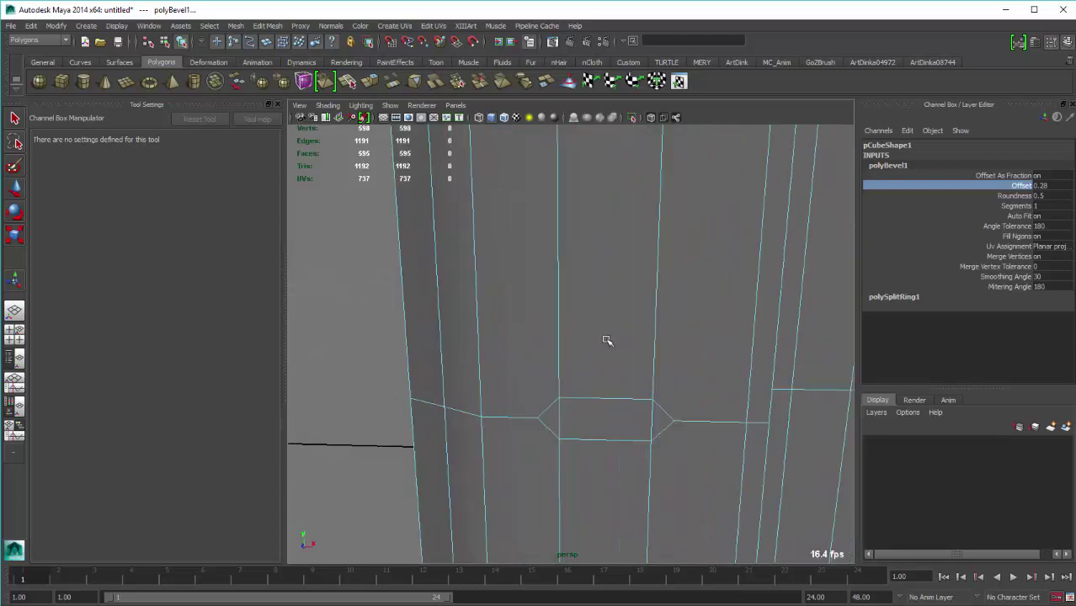
{"action": "mouse_move", "coordinate": [605, 336]}
{"action": "left_mouse_down", "text": "alt"}
{"action": "mouse_move", "coordinate": [610, 327]}
{"action": "mouse_move", "coordinate": [589, 356]}
{"action": "mouse_move", "coordinate": [576, 351]}
{"action": "left_mouse_up", "text": "alt"}
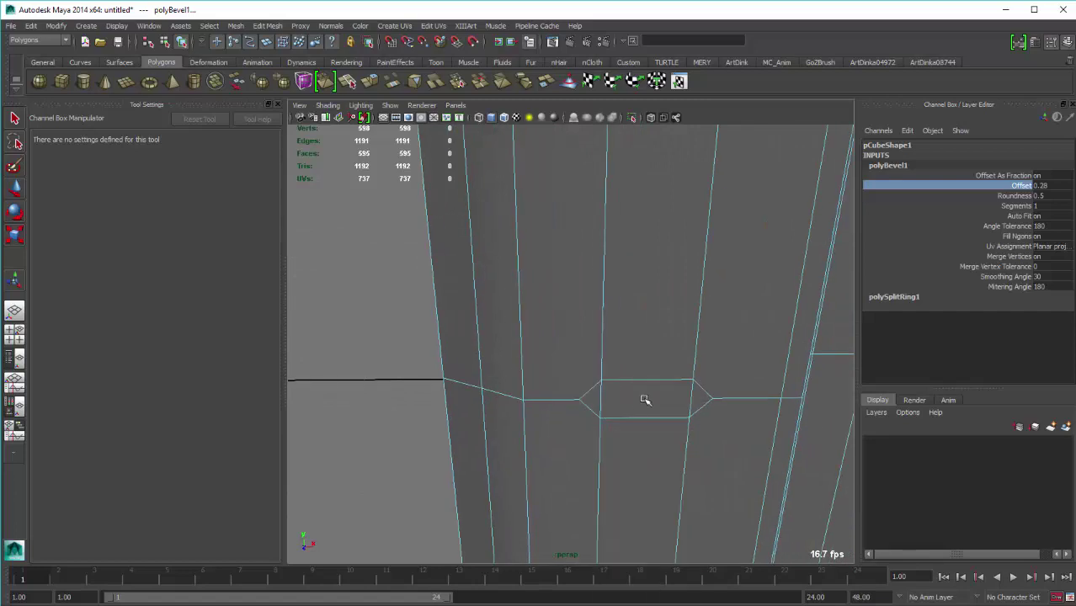
{"action": "left_click", "coordinate": [642, 397]}
{"action": "left_click", "coordinate": [593, 401], "text": "shift"}
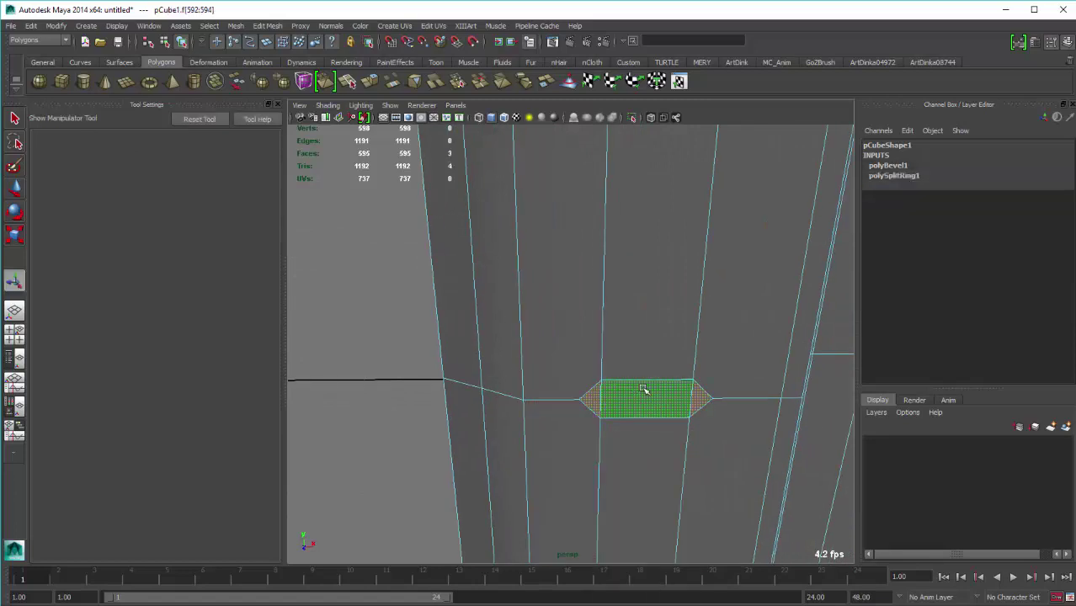
Extrude the hexagonal button faces and inset them slightly
{"action": "right_click_drag", "start_coordinate": [644, 390], "coordinate": [649, 412], "text": "shift"}
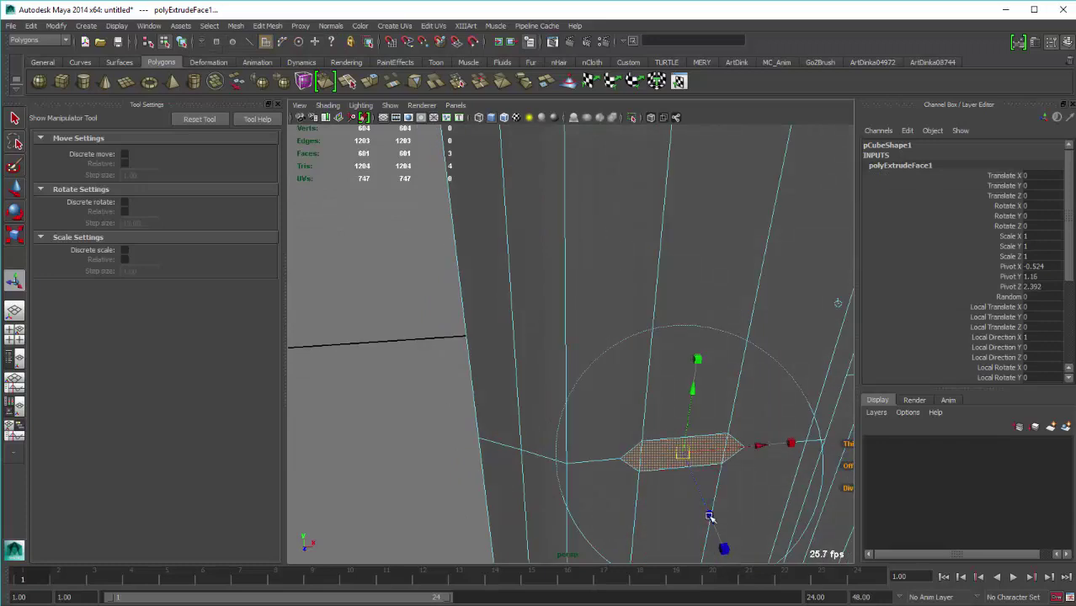
{"action": "mouse_move", "coordinate": [781, 458]}
{"action": "left_mouse_down", "text": "alt"}
{"action": "mouse_move", "coordinate": [716, 397]}
{"action": "mouse_move", "coordinate": [743, 360]}
{"action": "mouse_move", "coordinate": [734, 361]}
{"action": "left_mouse_up", "text": "alt"}
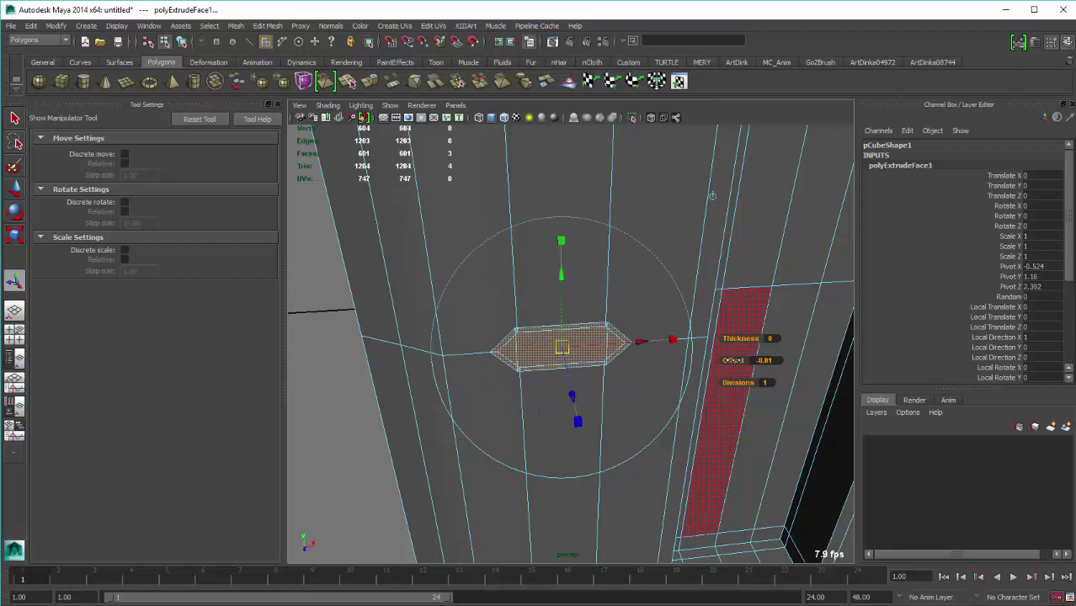
{"action": "left_click_drag", "start_coordinate": [733, 360], "coordinate": [738, 361]}
Extrude the button faces again, push them into the body, and inset by 0.01
{"action": "key", "text": "ctrl+e"}
{"action": "left_click_drag", "start_coordinate": [570, 398], "coordinate": [552, 388]}
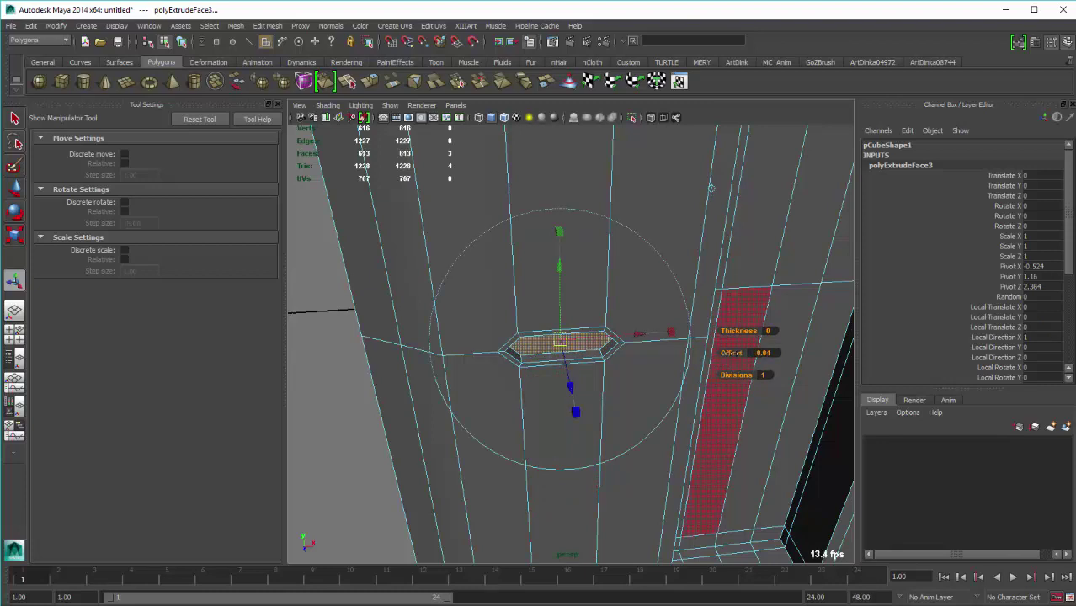
{"action": "left_click_drag", "start_coordinate": [761, 353], "coordinate": [766, 353]}
{"action": "left_click_drag", "start_coordinate": [459, 269], "coordinate": [490, 315], "text": "alt"}
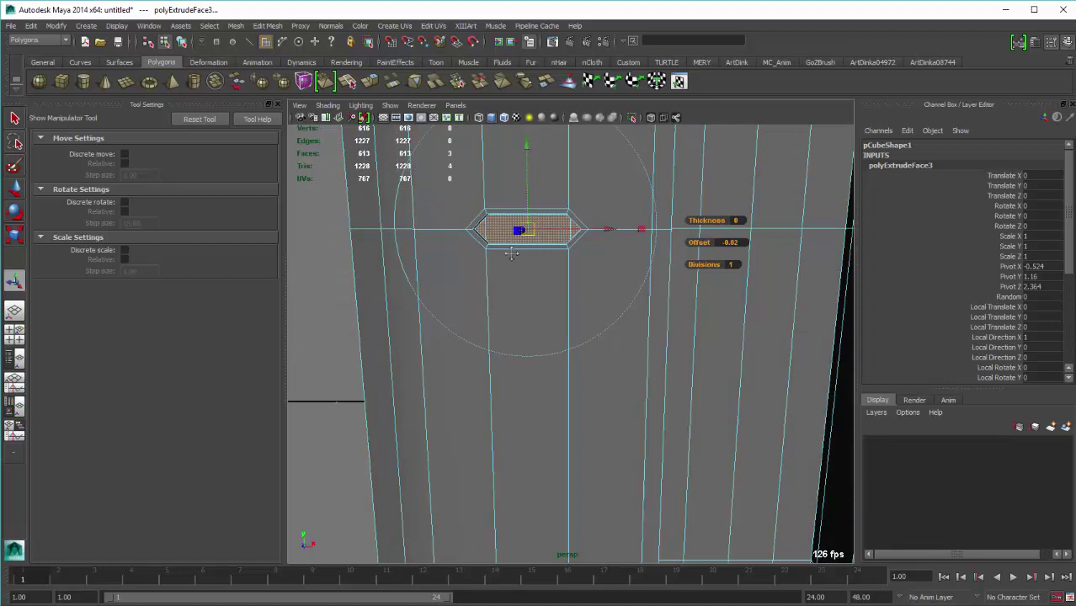
{"action": "right_click_drag", "start_coordinate": [511, 253], "coordinate": [518, 315], "text": "alt"}
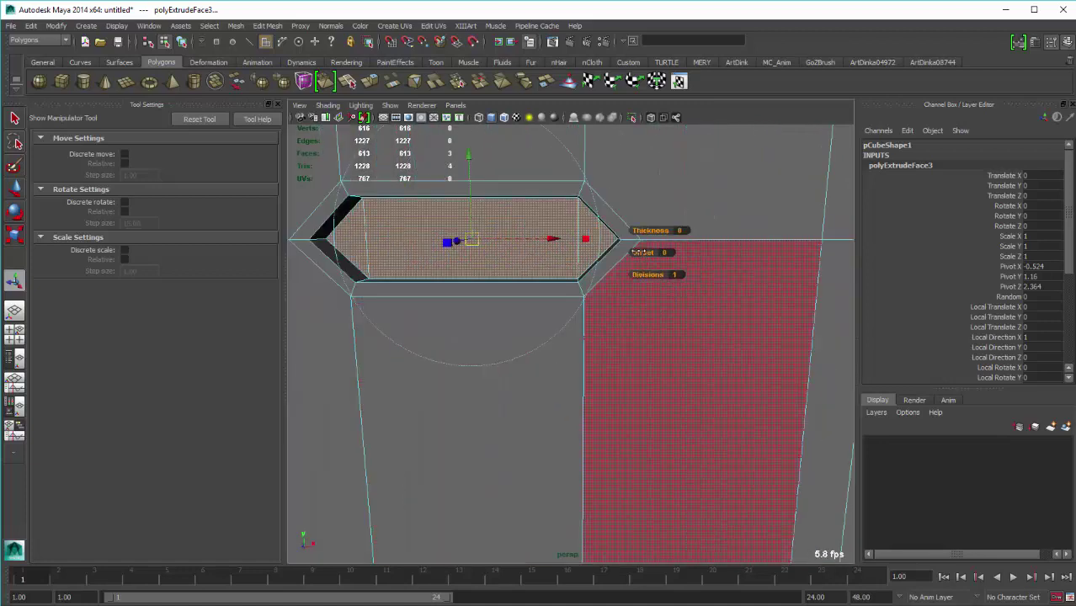
{"action": "left_click_drag", "start_coordinate": [634, 252], "coordinate": [641, 255]}
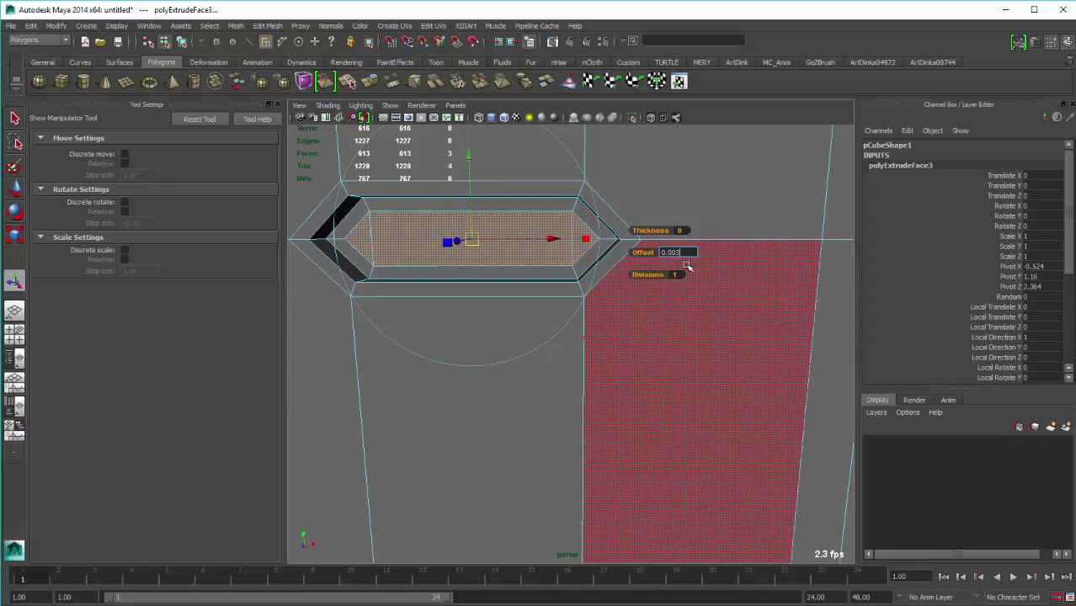
Confirm the 0.003 inset, pull the slot faces about 0.039 along Z, and extrude again
{"action": "key", "text": "Return"}
{"action": "left_click_drag", "start_coordinate": [542, 253], "coordinate": [553, 260], "text": "alt"}
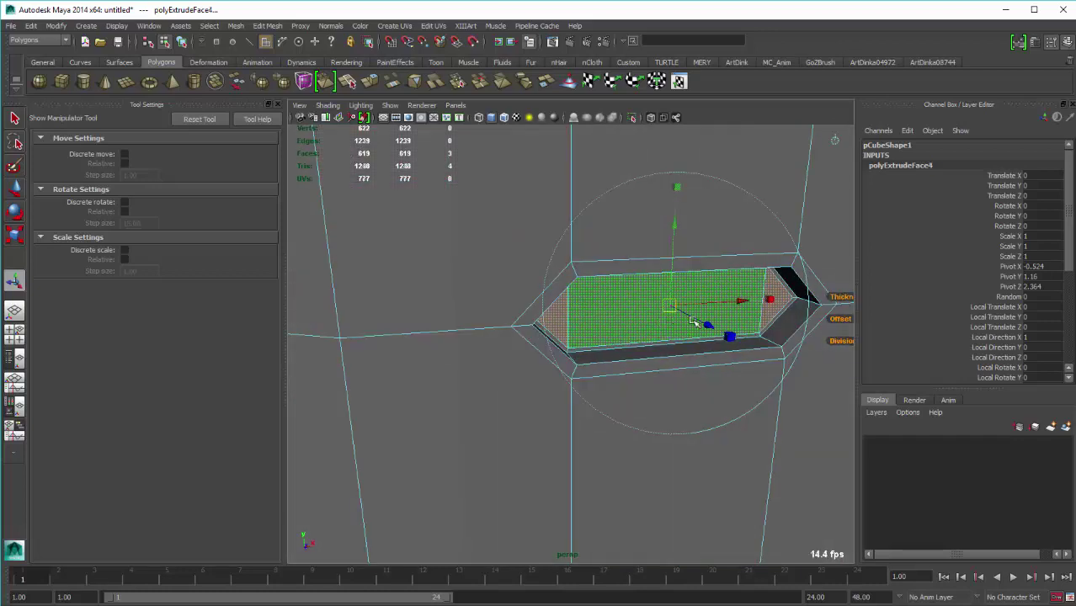
{"action": "mouse_move", "coordinate": [708, 324]}
{"action": "left_mouse_down"}
{"action": "mouse_move", "coordinate": [726, 348]}
{"action": "mouse_move", "coordinate": [567, 257]}
{"action": "mouse_move", "coordinate": [614, 301]}
{"action": "left_mouse_up"}
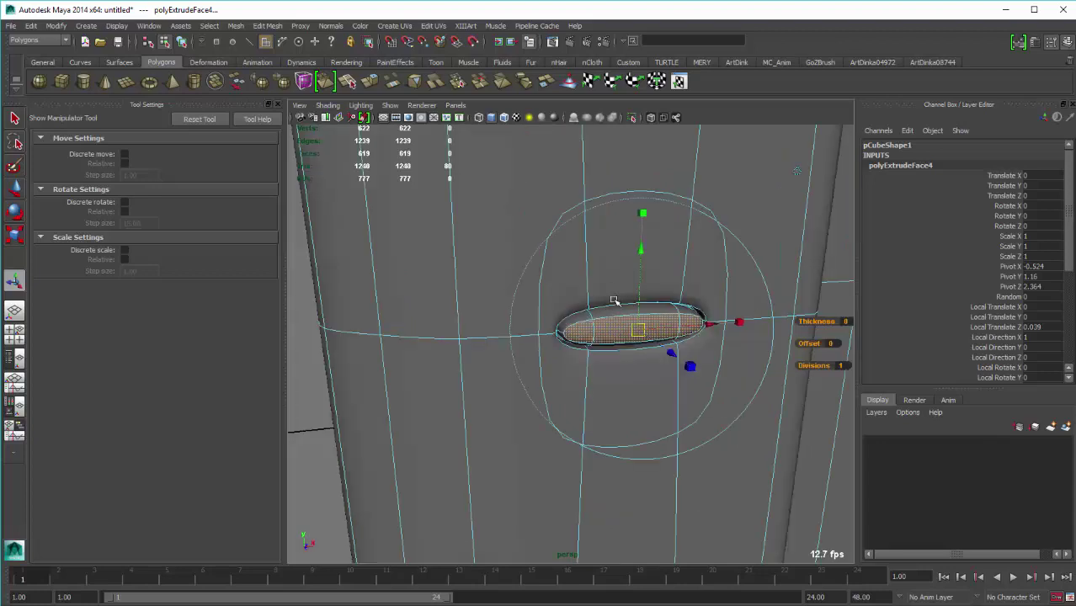
{"action": "key", "text": "ctrl+e"}
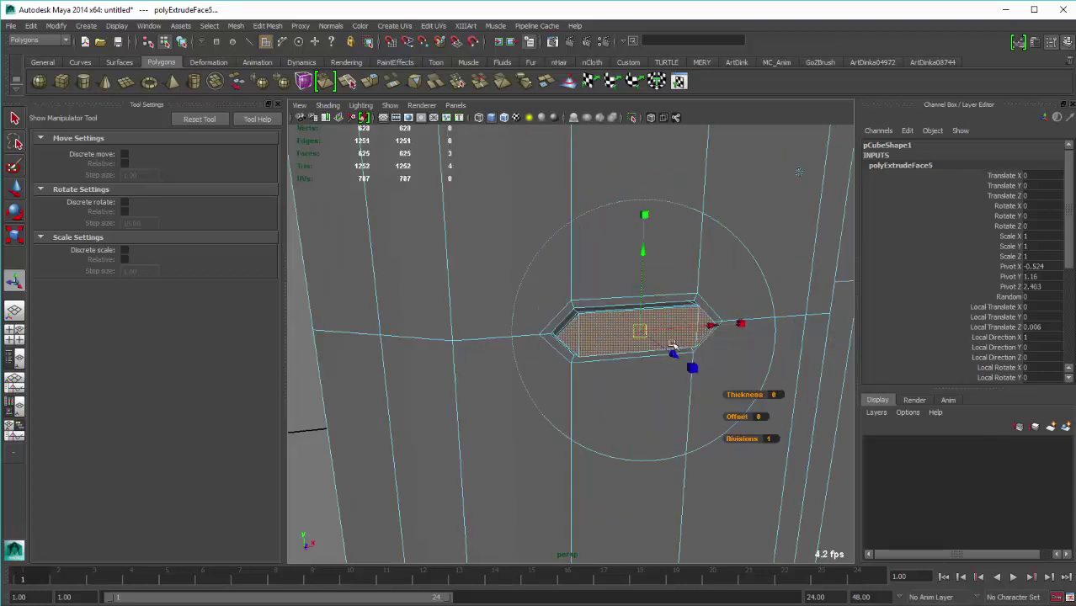
Return the toaster body to Object Mode and clear the selection
{"action": "mouse_move", "coordinate": [674, 354]}
{"action": "left_mouse_down", "text": "alt"}
{"action": "mouse_move", "coordinate": [472, 253]}
{"action": "mouse_move", "coordinate": [456, 356]}
{"action": "mouse_move", "coordinate": [389, 332]}
{"action": "mouse_move", "coordinate": [444, 319]}
{"action": "mouse_move", "coordinate": [488, 332]}
{"action": "mouse_move", "coordinate": [446, 372]}
{"action": "mouse_move", "coordinate": [377, 375]}
{"action": "mouse_move", "coordinate": [324, 351]}
{"action": "mouse_move", "coordinate": [345, 320]}
{"action": "left_mouse_up", "text": "alt"}
{"action": "key", "text": "w"}
{"action": "right_click", "coordinate": [439, 214]}
{"action": "left_click", "coordinate": [494, 198]}
{"action": "left_click", "coordinate": [407, 354]}
Select the toaster body's top vertex rows in wireframe front view and lower them in Y
{"action": "left_click", "coordinate": [464, 253]}
{"action": "scroll", "coordinate": [464, 252], "scroll_direction": "up", "scroll_amount": 3}
{"action": "middle_click_drag", "start_coordinate": [377, 272], "coordinate": [570, 328], "text": "alt"}
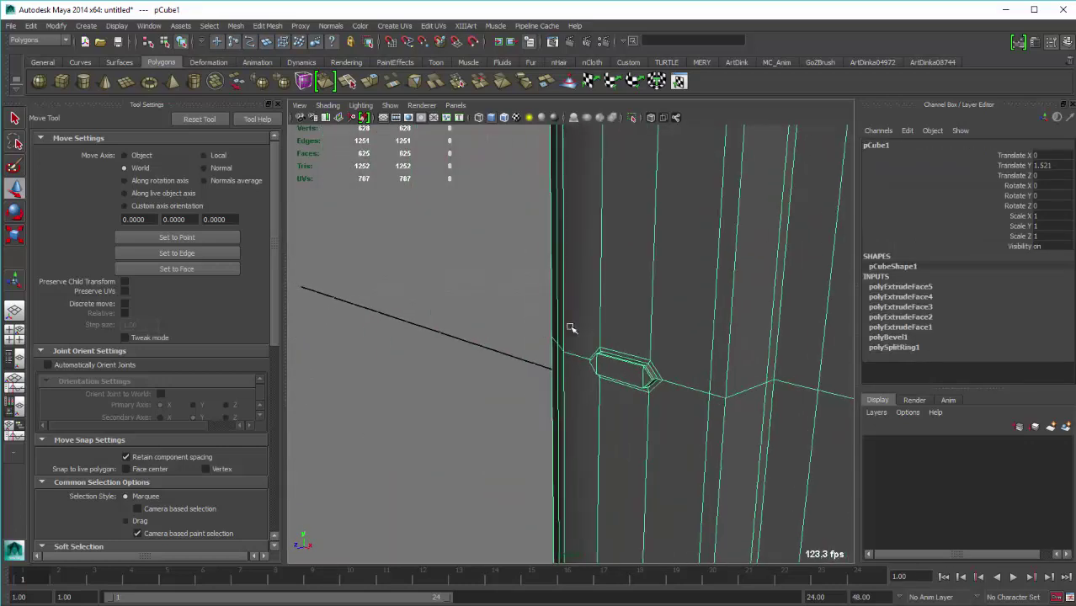
{"action": "mouse_move", "coordinate": [504, 339]}
{"action": "left_mouse_down", "text": "alt"}
{"action": "mouse_move", "coordinate": [645, 365]}
{"action": "mouse_move", "coordinate": [639, 305]}
{"action": "mouse_move", "coordinate": [471, 372]}
{"action": "mouse_move", "coordinate": [523, 362]}
{"action": "mouse_move", "coordinate": [567, 380]}
{"action": "mouse_move", "coordinate": [603, 358]}
{"action": "mouse_move", "coordinate": [535, 265]}
{"action": "mouse_move", "coordinate": [644, 248]}
{"action": "mouse_move", "coordinate": [613, 336]}
{"action": "mouse_move", "coordinate": [507, 336]}
{"action": "mouse_move", "coordinate": [541, 247]}
{"action": "mouse_move", "coordinate": [516, 271]}
{"action": "mouse_move", "coordinate": [551, 324]}
{"action": "mouse_move", "coordinate": [552, 353]}
{"action": "mouse_move", "coordinate": [608, 300]}
{"action": "mouse_move", "coordinate": [581, 215]}
{"action": "left_mouse_up", "text": "alt"}
{"action": "left_click", "coordinate": [563, 347]}
{"action": "right_click_drag", "start_coordinate": [581, 215], "coordinate": [651, 235]}
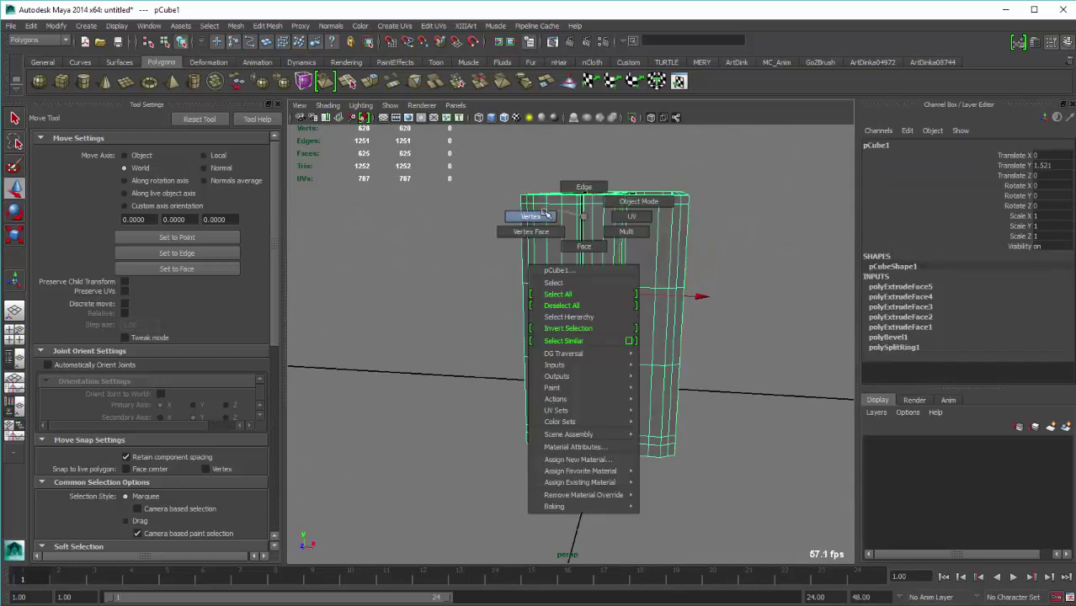
{"action": "left_click_drag", "start_coordinate": [651, 235], "coordinate": [657, 234], "text": "alt"}
{"action": "key", "text": "4"}
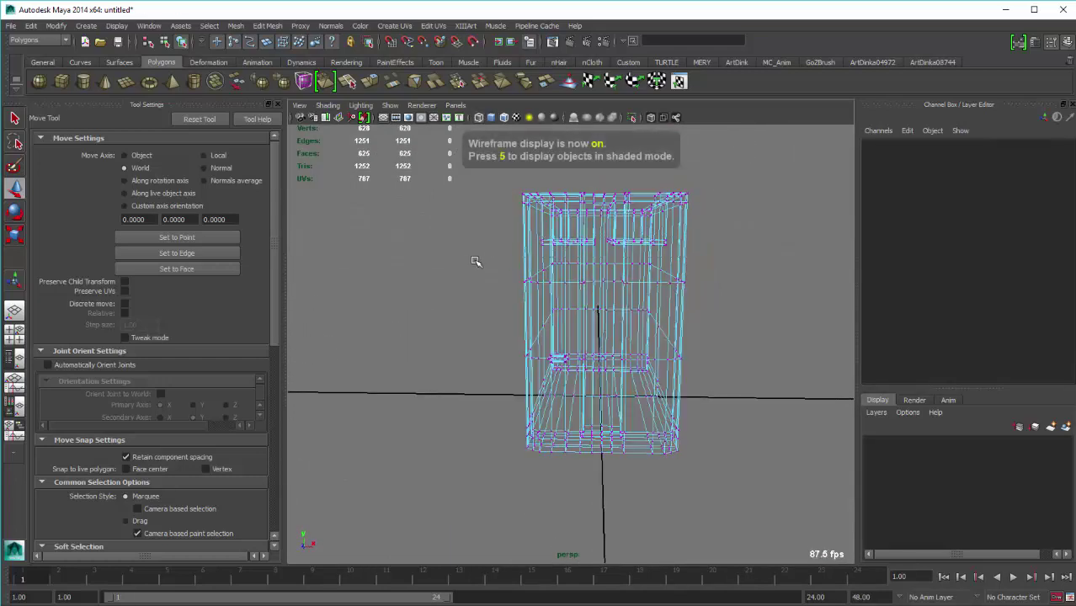
{"action": "left_click_drag", "start_coordinate": [467, 256], "coordinate": [703, 181]}
{"action": "left_click_drag", "start_coordinate": [601, 178], "coordinate": [602, 233]}
{"action": "key", "text": "5"}
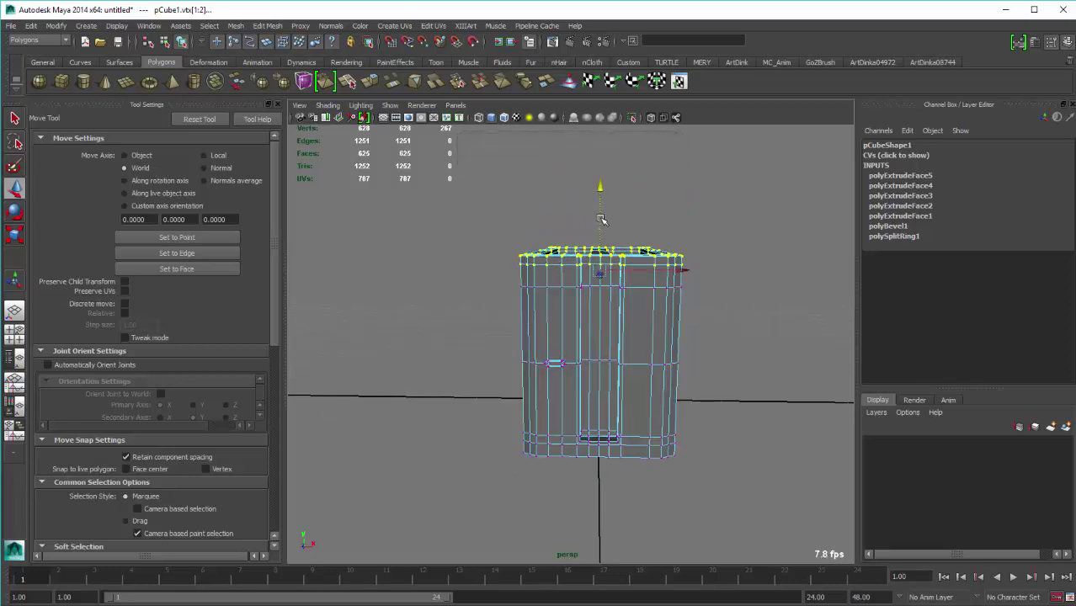
Lower the top vertex rows a bit further, then return to object mode and deselect
{"action": "key", "text": "4"}
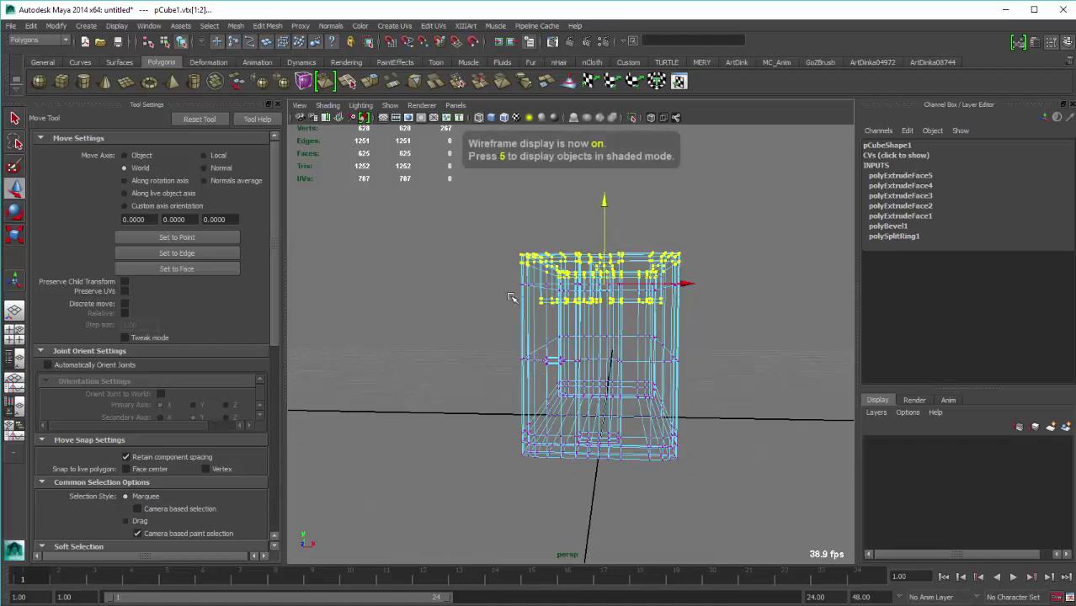
{"action": "left_click_drag", "start_coordinate": [592, 297], "coordinate": [623, 290], "text": "alt"}
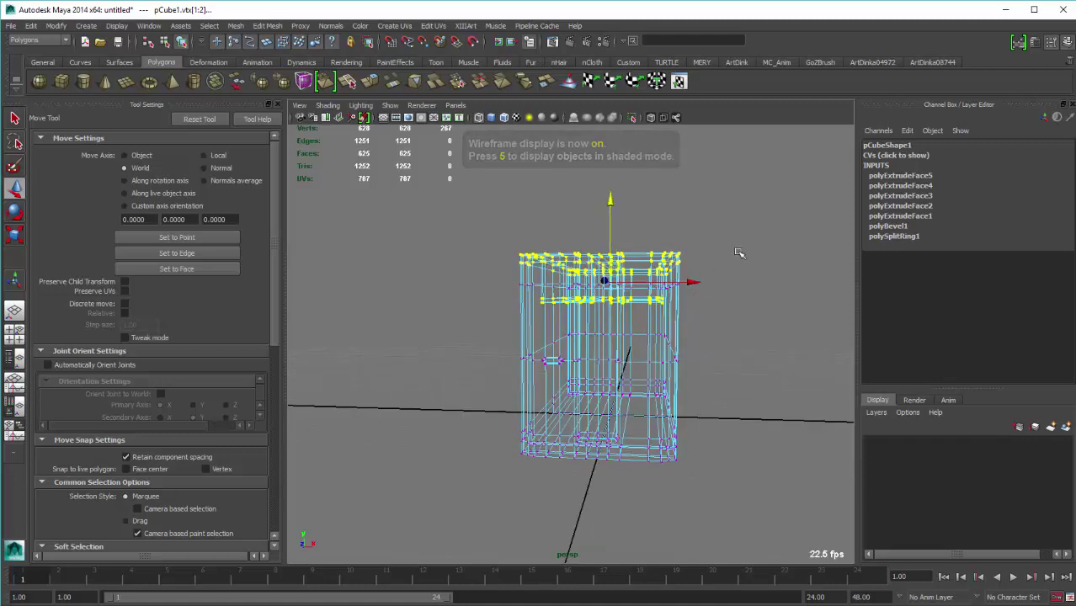
{"action": "key", "text": "5"}
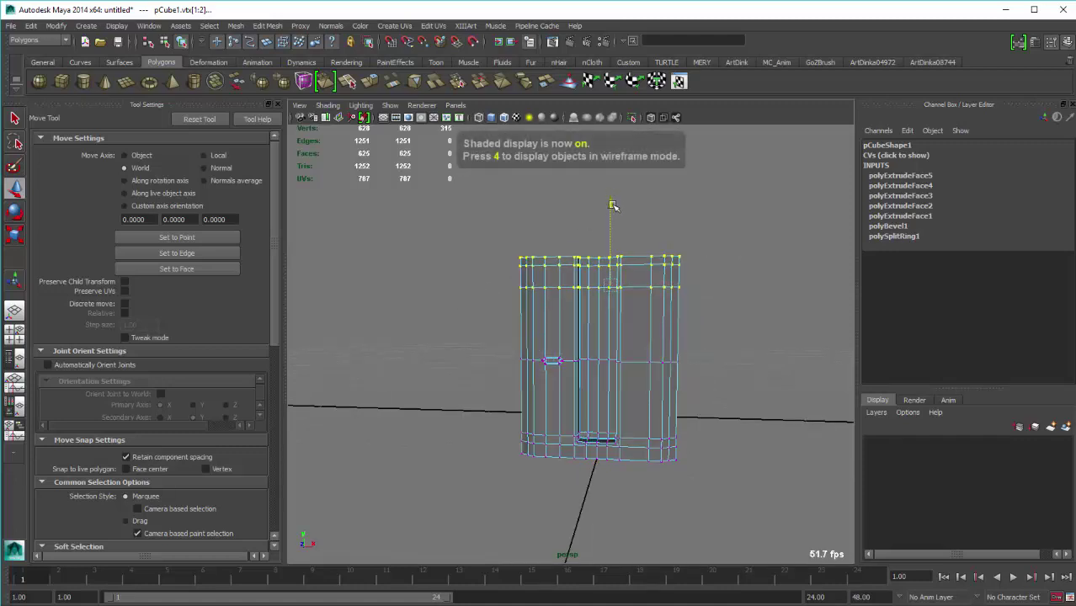
{"action": "left_click_drag", "start_coordinate": [611, 202], "coordinate": [624, 295]}
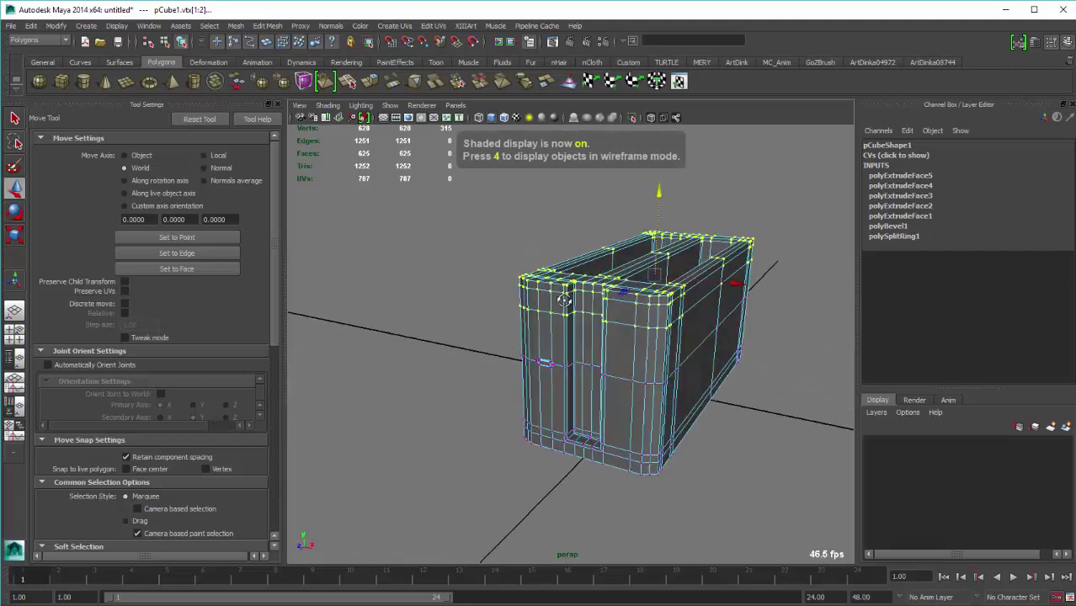
{"action": "right_click_drag", "start_coordinate": [624, 295], "coordinate": [664, 266]}
{"action": "left_click", "coordinate": [589, 355]}
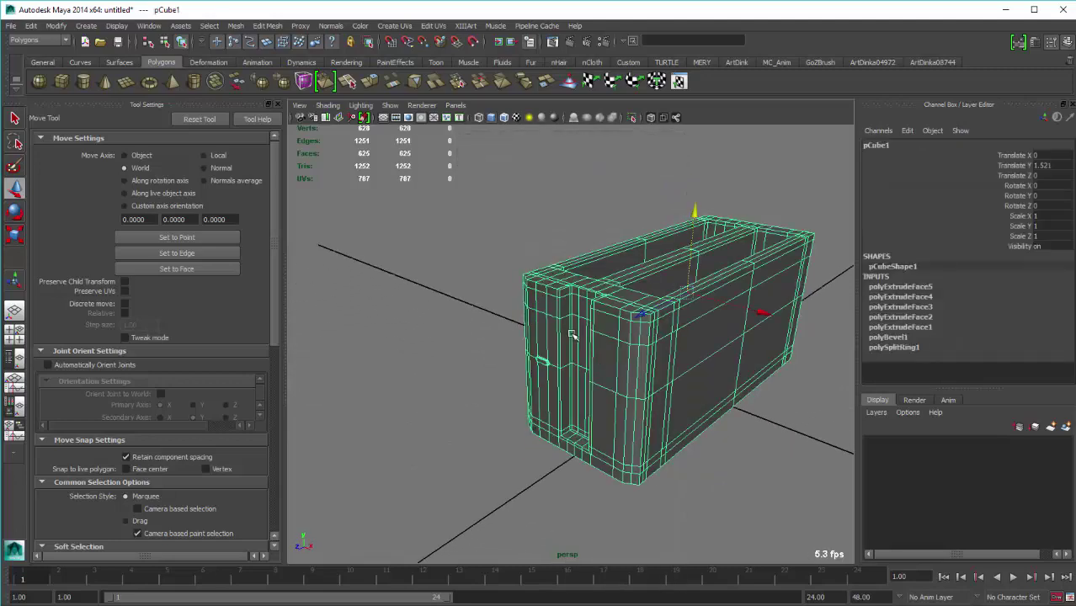
{"action": "mouse_move", "coordinate": [590, 356]}
{"action": "left_mouse_down", "text": "alt"}
{"action": "mouse_move", "coordinate": [579, 365]}
{"action": "mouse_move", "coordinate": [625, 450]}
{"action": "left_mouse_up", "text": "alt"}
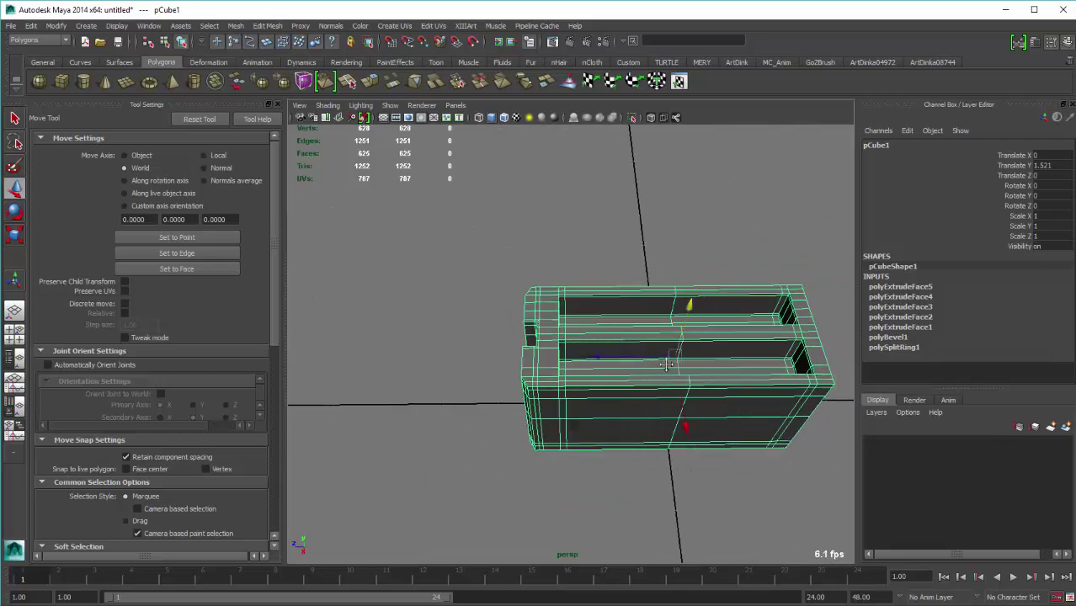
{"action": "mouse_move", "coordinate": [682, 423]}
{"action": "left_mouse_down", "text": "alt"}
{"action": "mouse_move", "coordinate": [581, 344]}
{"action": "mouse_move", "coordinate": [698, 424]}
{"action": "mouse_move", "coordinate": [642, 414]}
{"action": "mouse_move", "coordinate": [575, 367]}
{"action": "left_mouse_up", "text": "alt"}
{"action": "left_click", "coordinate": [698, 424]}
Select the vertex groups at both ends of the body and scale them inward
{"action": "left_click", "coordinate": [575, 367]}
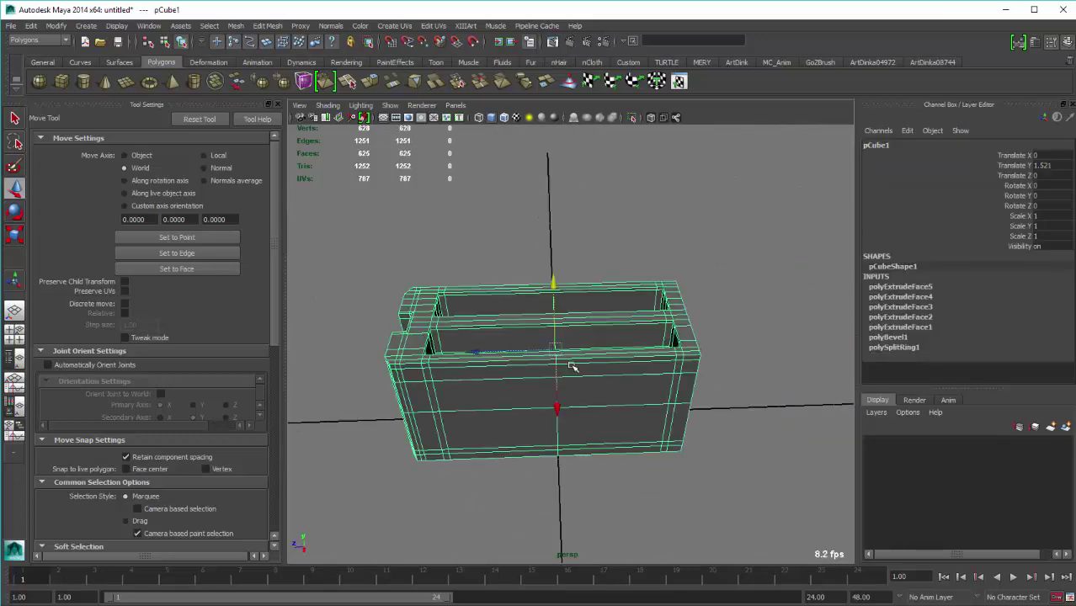
{"action": "right_click_drag", "start_coordinate": [575, 366], "coordinate": [555, 372]}
{"action": "key", "text": "4"}
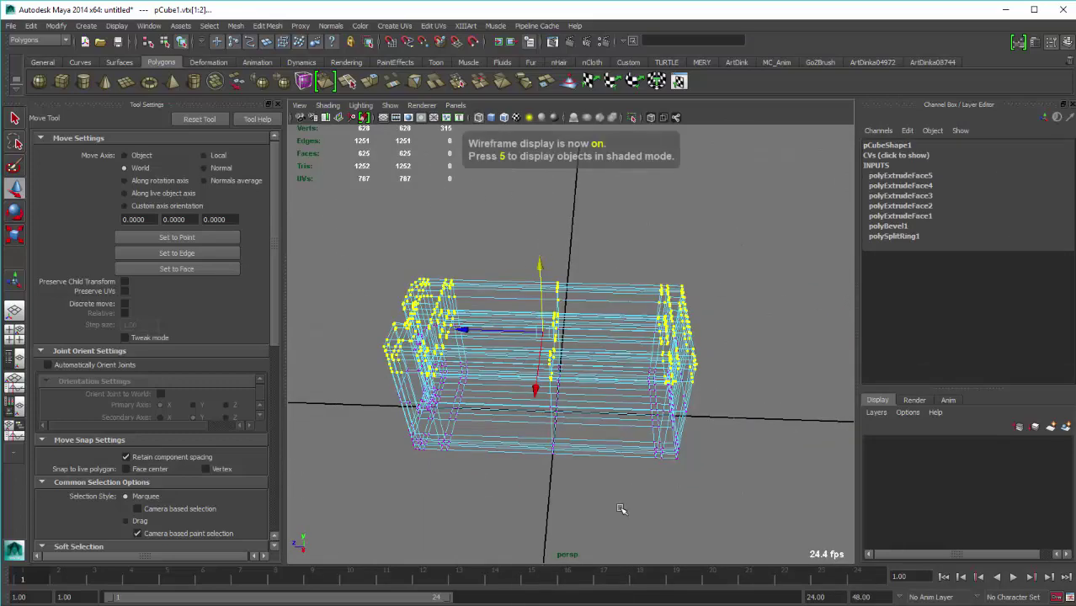
{"action": "left_click_drag", "start_coordinate": [621, 509], "coordinate": [711, 269]}
{"action": "left_click_drag", "start_coordinate": [712, 269], "coordinate": [544, 371], "text": "alt"}
{"action": "left_click_drag", "start_coordinate": [312, 551], "coordinate": [459, 282], "text": "shift"}
{"action": "key", "text": "r"}
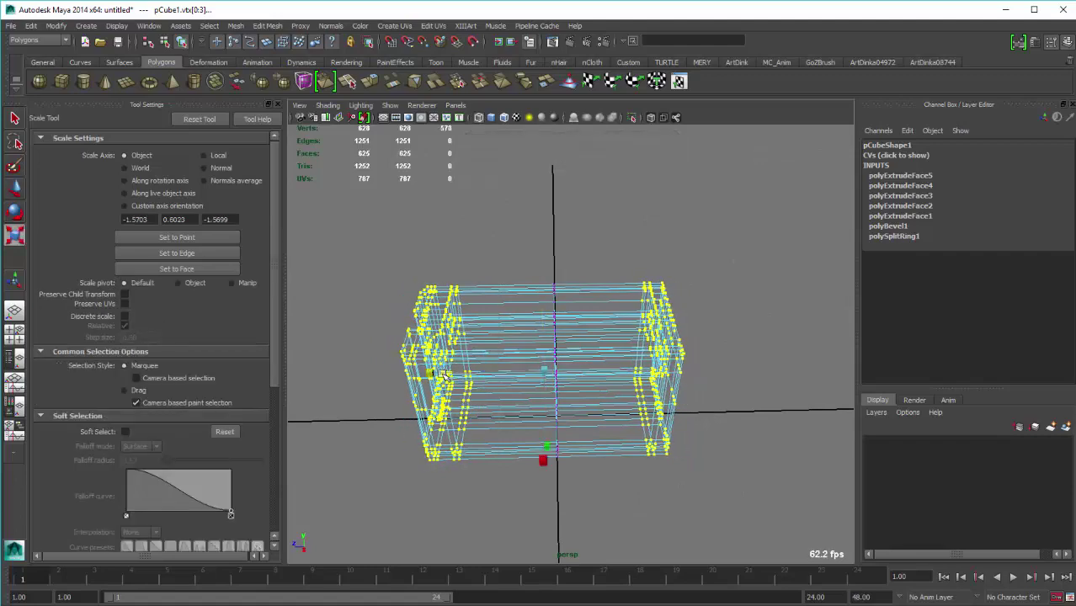
{"action": "key", "text": "w"}
{"action": "mouse_move", "coordinate": [432, 374]}
{"action": "left_mouse_down", "text": "alt"}
{"action": "mouse_move", "coordinate": [517, 394]}
{"action": "mouse_move", "coordinate": [590, 362]}
{"action": "left_mouse_up", "text": "alt"}
{"action": "key", "text": "6"}
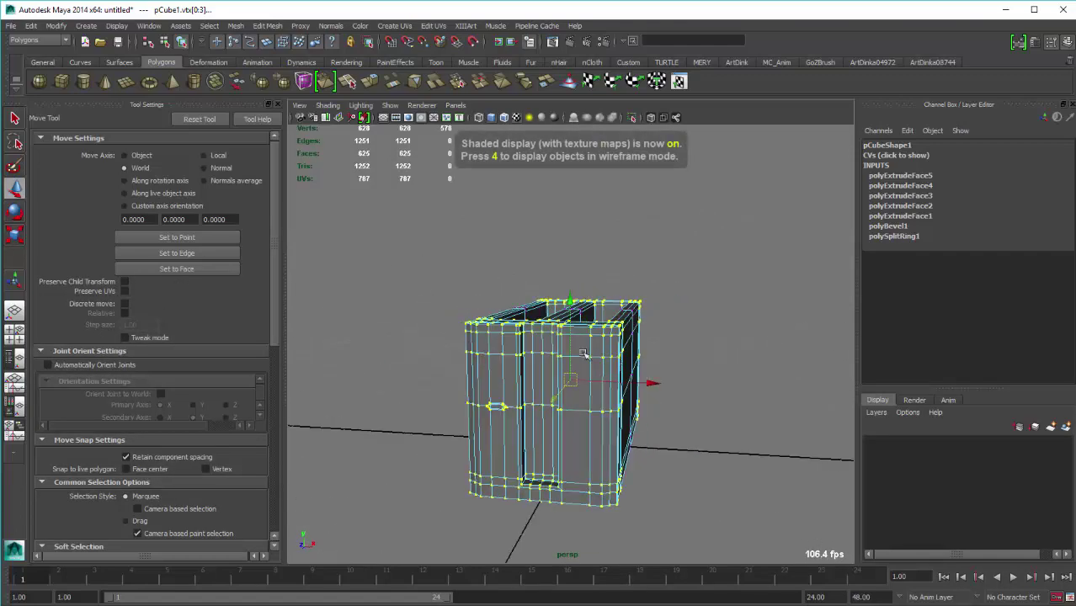
{"action": "right_click_drag", "start_coordinate": [589, 336], "coordinate": [750, 444]}
{"action": "mouse_move", "coordinate": [750, 445]}
{"action": "left_mouse_down", "text": "alt"}
{"action": "mouse_move", "coordinate": [625, 433]}
{"action": "mouse_move", "coordinate": [648, 423]}
{"action": "left_mouse_up", "text": "alt"}
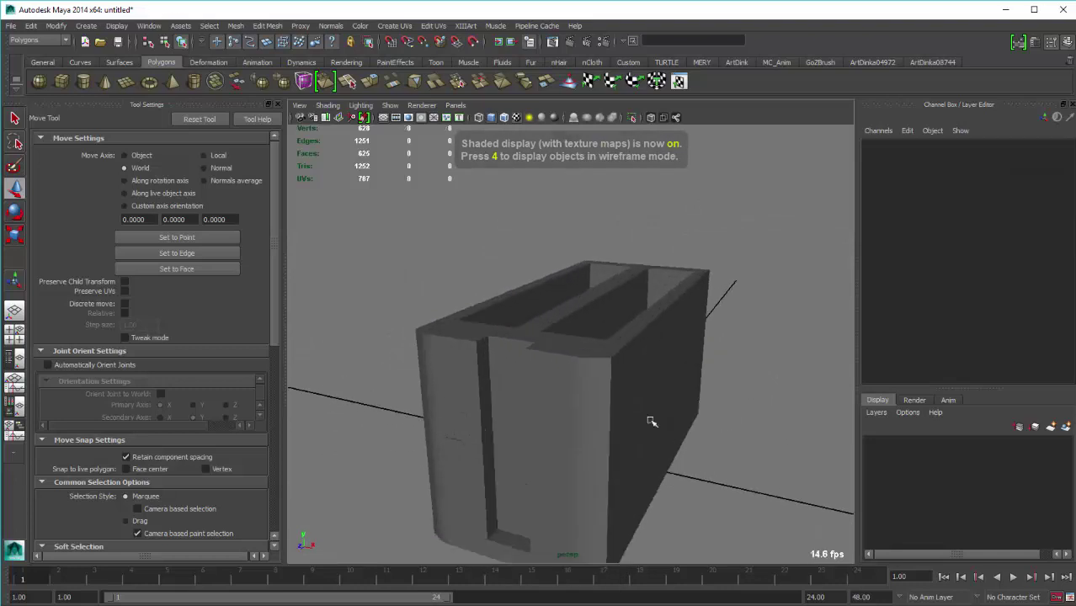
Create a small polygon cube at the toaster's base, zero its Translate X/Z, and move it out in Z
{"action": "left_click", "coordinate": [62, 84]}
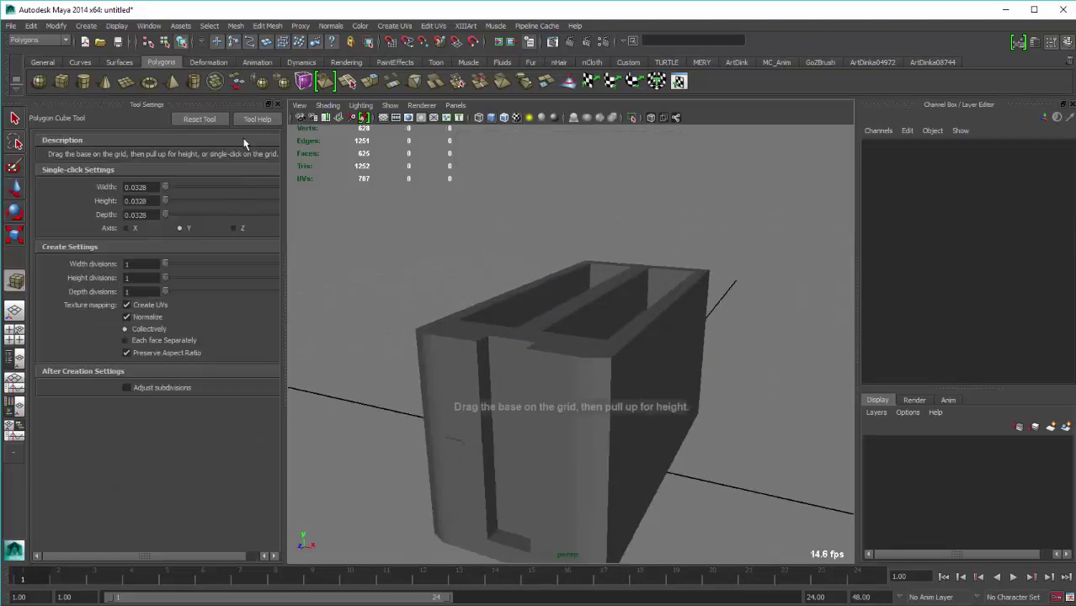
{"action": "left_click_drag", "start_coordinate": [435, 249], "coordinate": [499, 316], "text": "alt"}
{"action": "mouse_move", "coordinate": [477, 375]}
{"action": "left_mouse_down"}
{"action": "mouse_move", "coordinate": [438, 417]}
{"action": "mouse_move", "coordinate": [442, 361]}
{"action": "left_mouse_up"}
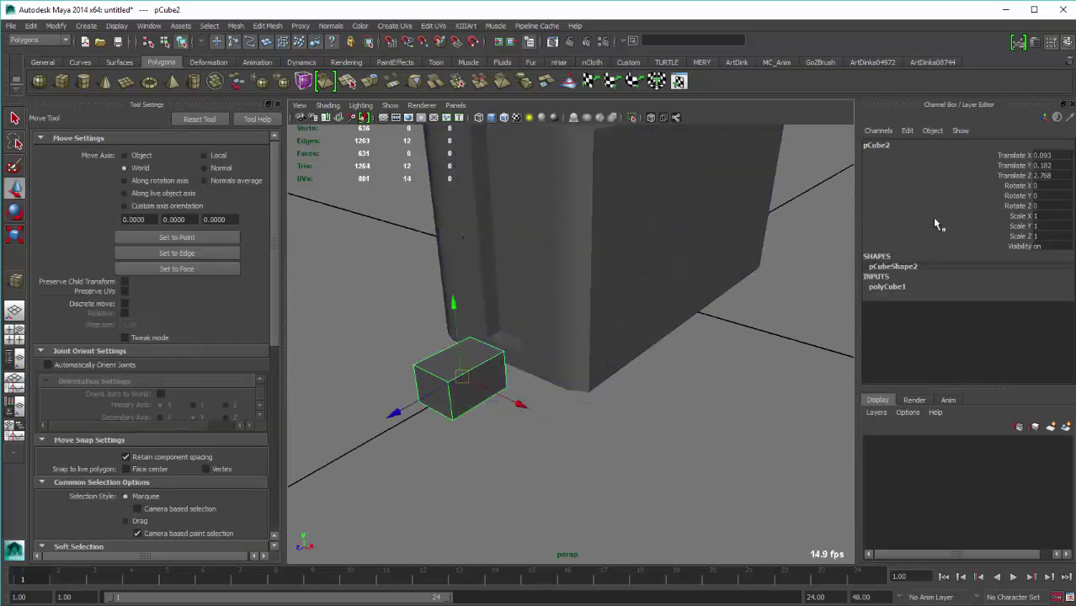
{"action": "left_click", "coordinate": [1054, 175], "text": "ctrl"}
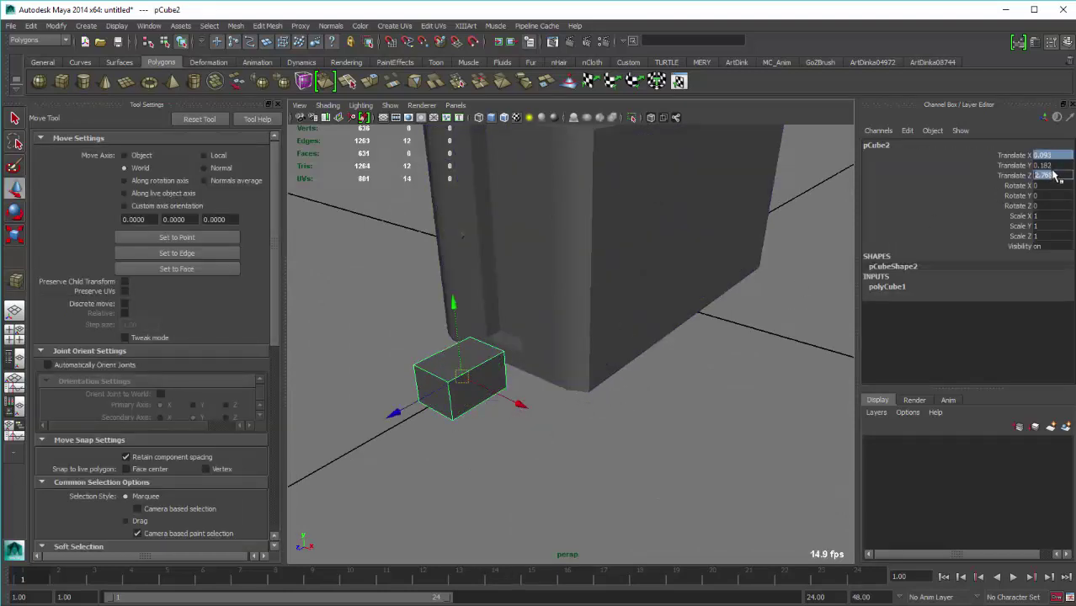
{"action": "type", "text": "0"}
{"action": "key", "text": "Return"}
{"action": "scroll", "coordinate": [617, 313], "scroll_direction": "down", "scroll_amount": 3}
{"action": "scroll", "coordinate": [829, 272], "scroll_direction": "down", "scroll_amount": 3}
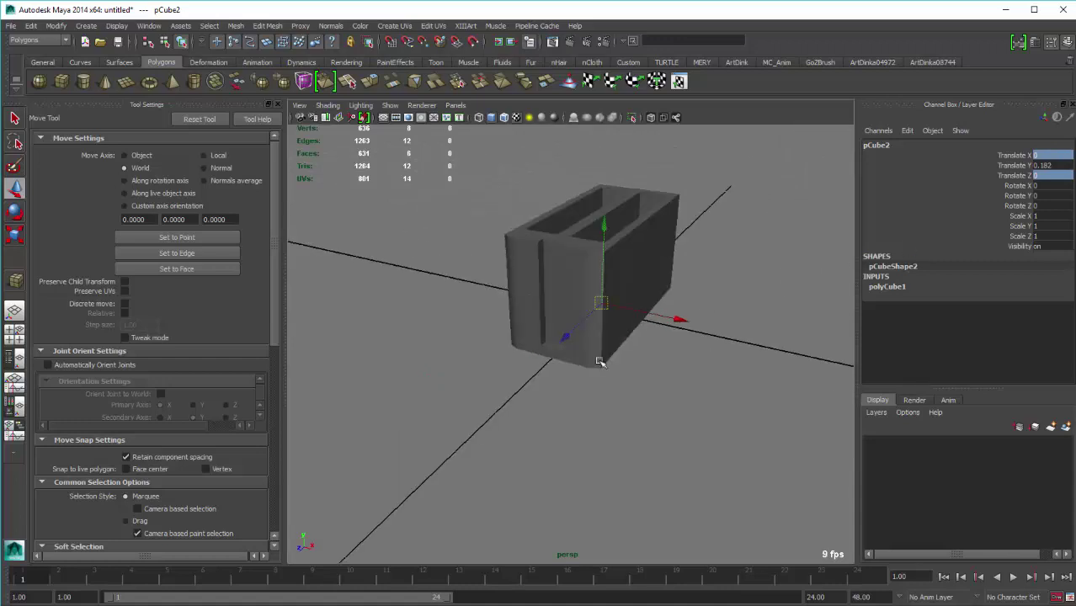
{"action": "left_click_drag", "start_coordinate": [584, 341], "coordinate": [484, 406]}
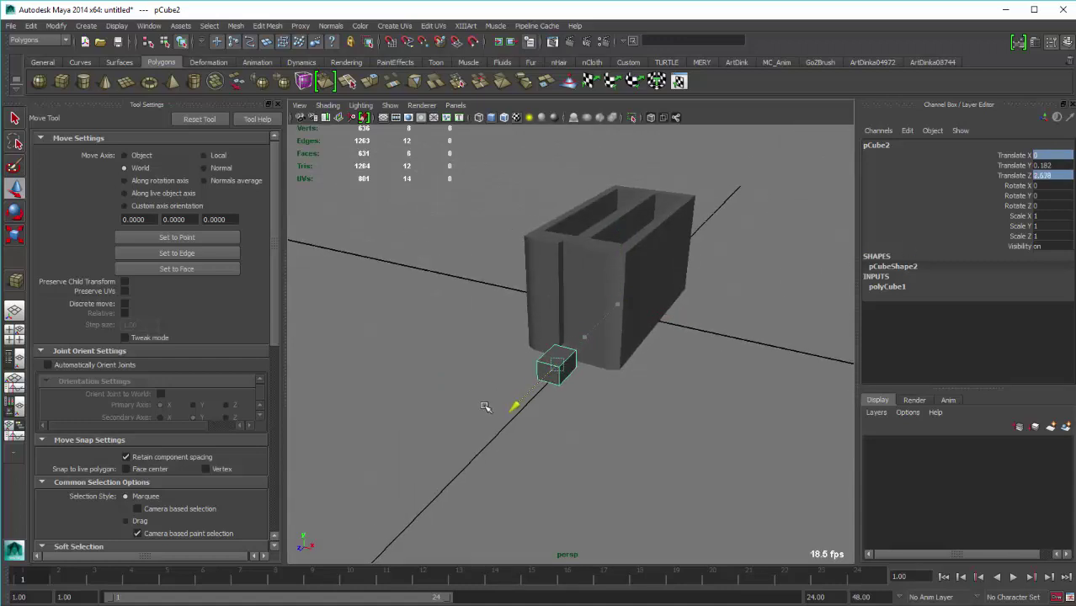
{"action": "scroll", "coordinate": [497, 362], "scroll_direction": "up", "scroll_amount": 3}
{"action": "scroll", "coordinate": [497, 362], "scroll_direction": "up", "scroll_amount": 3}
{"action": "scroll", "coordinate": [497, 358], "scroll_direction": "up", "scroll_amount": 1}
Split the cube with an edge-ring loop through its middle and extrude one top face upward
{"action": "right_click_drag", "start_coordinate": [504, 329], "coordinate": [494, 304]}
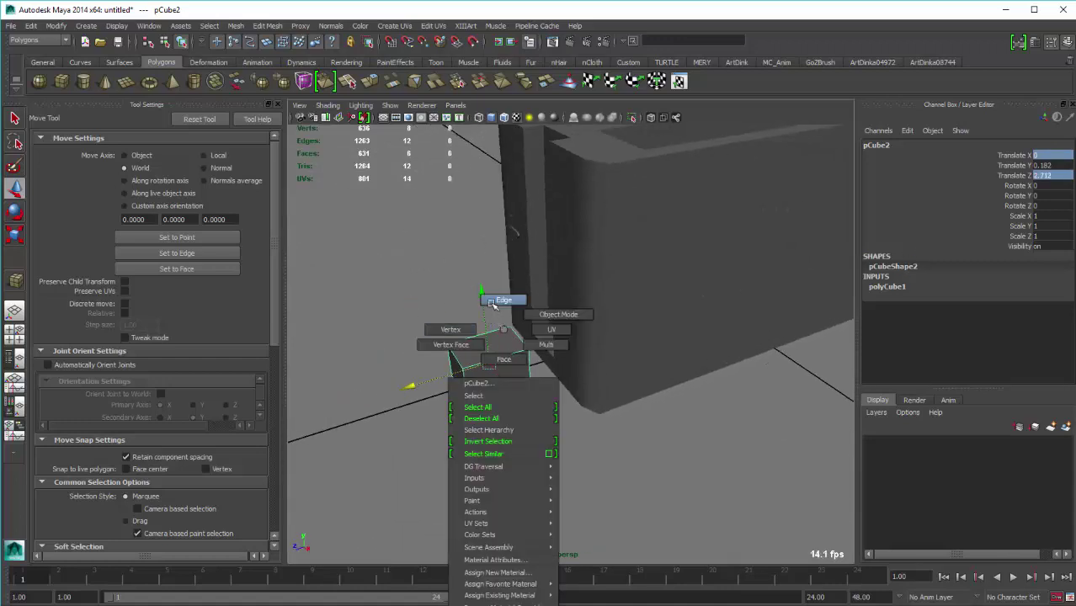
{"action": "left_click", "coordinate": [509, 376]}
{"action": "right_click_drag", "start_coordinate": [497, 353], "coordinate": [468, 380], "text": "ctrl"}
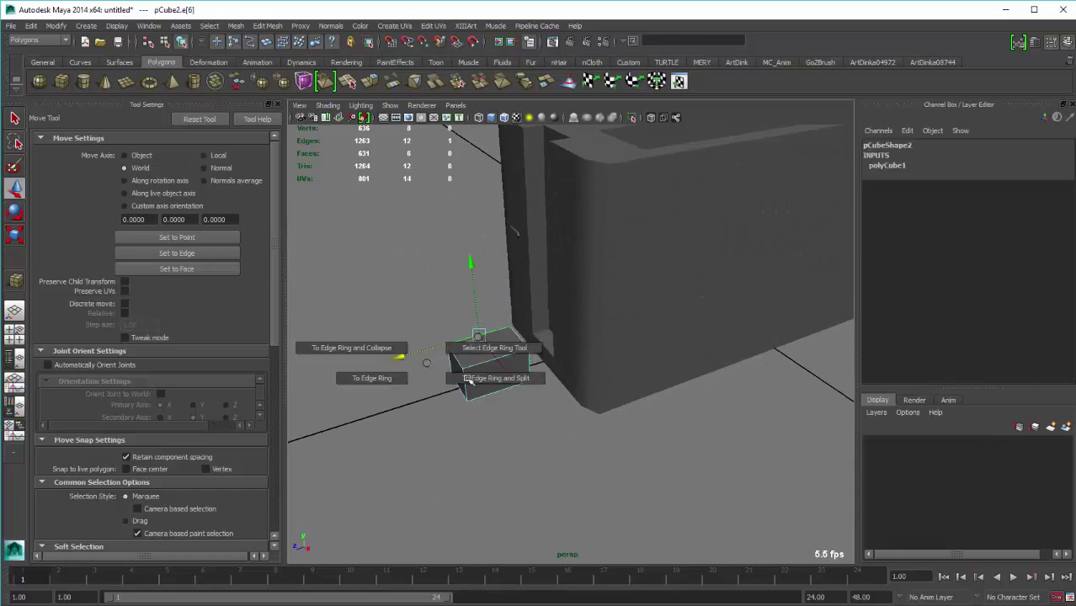
{"action": "left_click_drag", "start_coordinate": [505, 391], "coordinate": [459, 360], "text": "alt"}
{"action": "mouse_move", "coordinate": [471, 341]}
{"action": "right_mouse_down"}
{"action": "mouse_move", "coordinate": [488, 335]}
{"action": "mouse_move", "coordinate": [468, 370]}
{"action": "right_mouse_up"}
{"action": "left_click", "coordinate": [478, 339]}
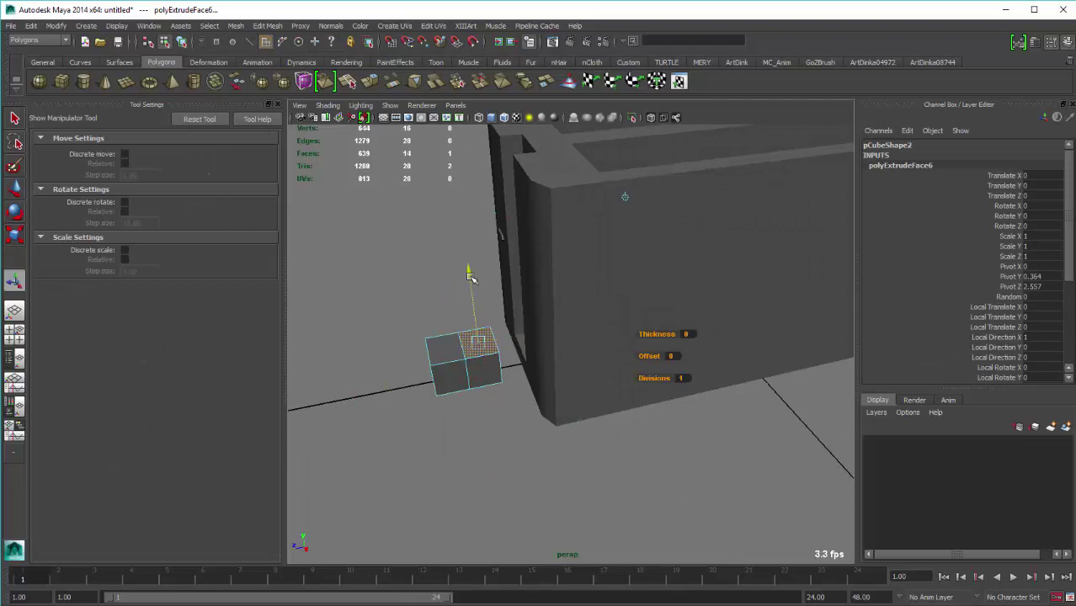
{"action": "left_click_drag", "start_coordinate": [467, 290], "coordinate": [468, 253]}
{"action": "key", "text": "w"}
Select the block's centre-line vertices and slide them to the left
{"action": "mouse_move", "coordinate": [471, 337]}
{"action": "left_mouse_down", "text": "alt"}
{"action": "mouse_move", "coordinate": [571, 304]}
{"action": "mouse_move", "coordinate": [512, 336]}
{"action": "left_mouse_up", "text": "alt"}
{"action": "left_click", "coordinate": [613, 318]}
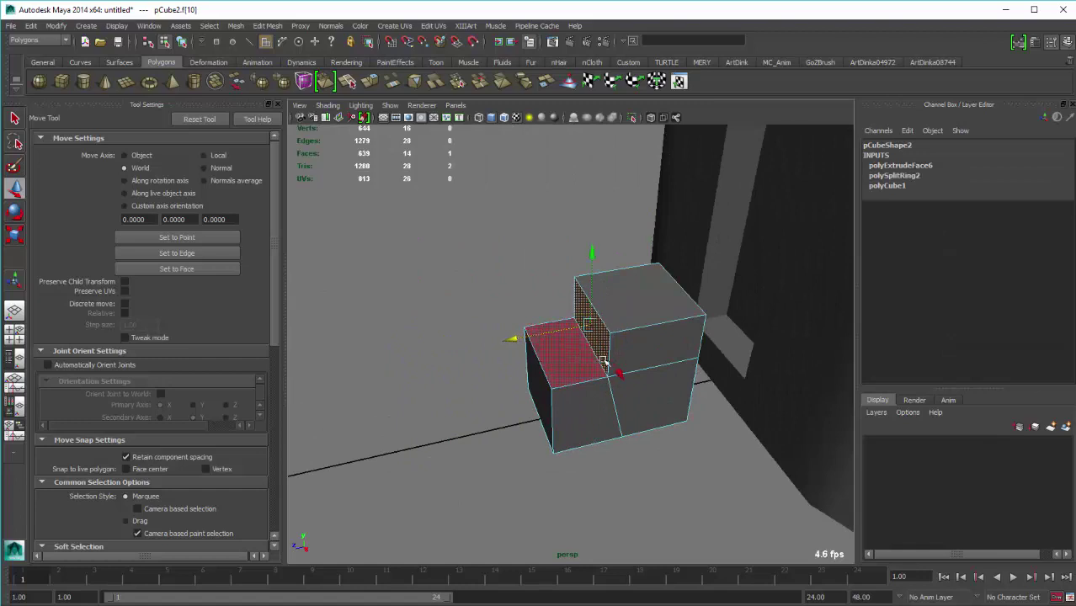
{"action": "mouse_move", "coordinate": [604, 363]}
{"action": "left_mouse_down", "text": "alt"}
{"action": "mouse_move", "coordinate": [575, 304]}
{"action": "mouse_move", "coordinate": [549, 403]}
{"action": "left_mouse_up", "text": "alt"}
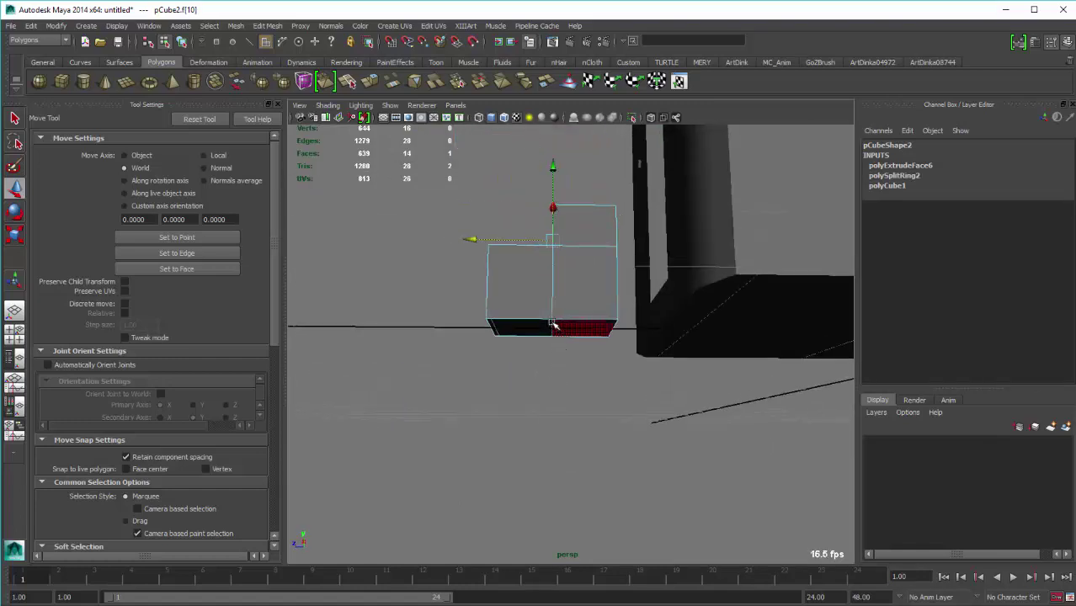
{"action": "left_click_drag", "start_coordinate": [554, 325], "coordinate": [535, 262], "text": "alt"}
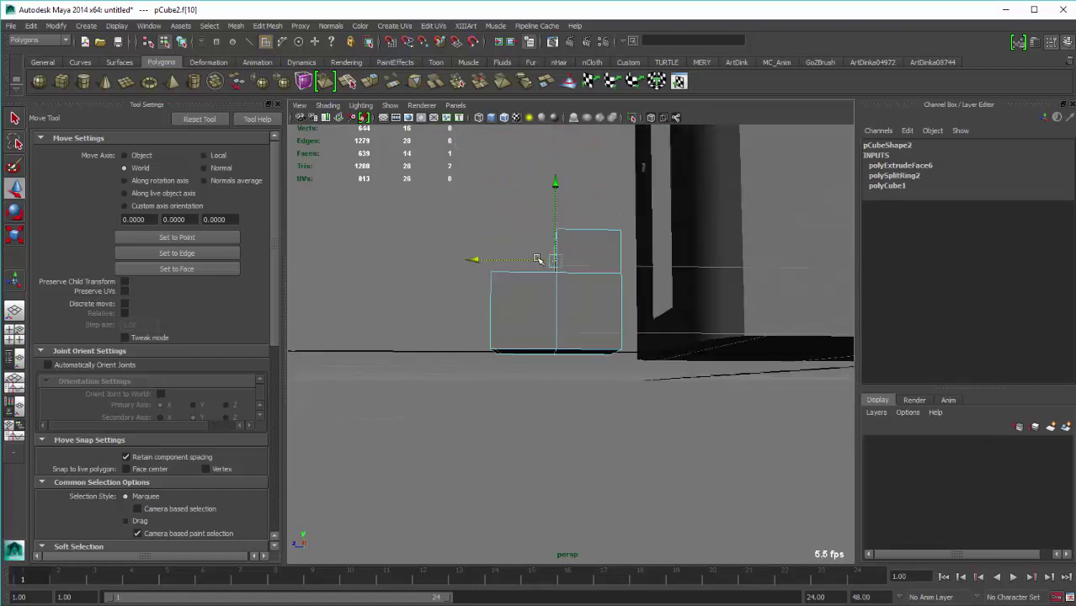
{"action": "right_click_drag", "start_coordinate": [577, 247], "coordinate": [581, 337]}
{"action": "left_click_drag", "start_coordinate": [553, 357], "coordinate": [517, 335]}
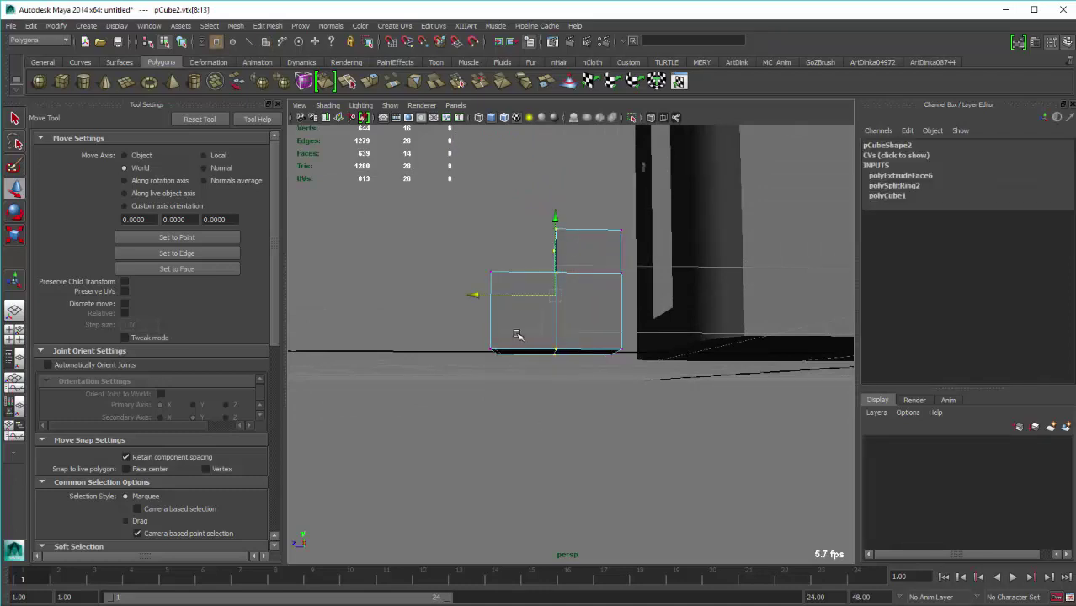
{"action": "mouse_move", "coordinate": [474, 297]}
{"action": "left_mouse_down"}
{"action": "mouse_move", "coordinate": [451, 295]}
{"action": "mouse_move", "coordinate": [516, 303]}
{"action": "mouse_move", "coordinate": [584, 334]}
{"action": "mouse_move", "coordinate": [609, 273]}
{"action": "left_mouse_up"}
In wireframe, select all of the block's edges except one for bevelling
{"action": "right_click", "coordinate": [583, 334]}
{"action": "left_click", "coordinate": [583, 305]}
{"action": "left_click", "coordinate": [606, 328]}
{"action": "key", "text": "4"}
{"action": "mouse_move", "coordinate": [317, 509]}
{"action": "left_mouse_down"}
{"action": "mouse_move", "coordinate": [562, 321]}
{"action": "mouse_move", "coordinate": [556, 361]}
{"action": "mouse_move", "coordinate": [596, 356]}
{"action": "mouse_move", "coordinate": [580, 346]}
{"action": "mouse_move", "coordinate": [556, 359]}
{"action": "mouse_move", "coordinate": [658, 378]}
{"action": "mouse_move", "coordinate": [617, 379]}
{"action": "mouse_move", "coordinate": [629, 404]}
{"action": "mouse_move", "coordinate": [620, 428]}
{"action": "mouse_move", "coordinate": [606, 401]}
{"action": "mouse_move", "coordinate": [620, 386]}
{"action": "mouse_move", "coordinate": [578, 426]}
{"action": "mouse_move", "coordinate": [678, 428]}
{"action": "mouse_move", "coordinate": [617, 434]}
{"action": "left_mouse_up"}
{"action": "left_click", "coordinate": [650, 382], "text": "ctrl"}
{"action": "mouse_move", "coordinate": [495, 381]}
{"action": "left_mouse_down", "text": "alt"}
{"action": "mouse_move", "coordinate": [517, 367]}
{"action": "mouse_move", "coordinate": [656, 360]}
{"action": "mouse_move", "coordinate": [557, 329]}
{"action": "mouse_move", "coordinate": [507, 353]}
{"action": "mouse_move", "coordinate": [519, 360]}
{"action": "left_mouse_up", "text": "alt"}
Bevel the block's edges, try two segments with a 0.17 offset, then undo both changes
{"action": "right_click_drag", "start_coordinate": [519, 360], "coordinate": [548, 358], "text": "shift"}
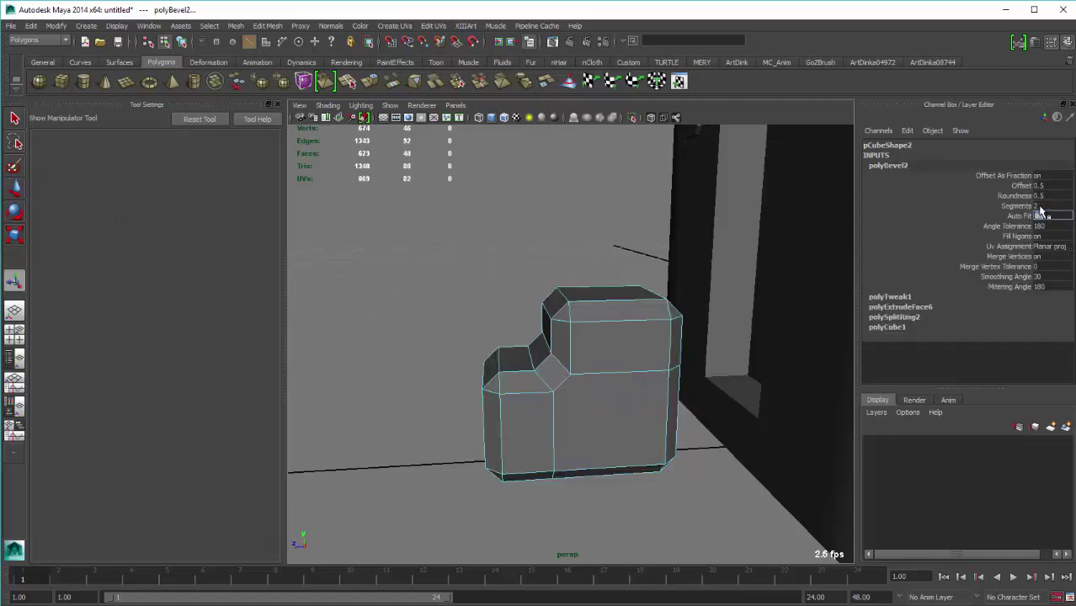
{"action": "key", "text": "Return"}
{"action": "left_click", "coordinate": [1022, 186]}
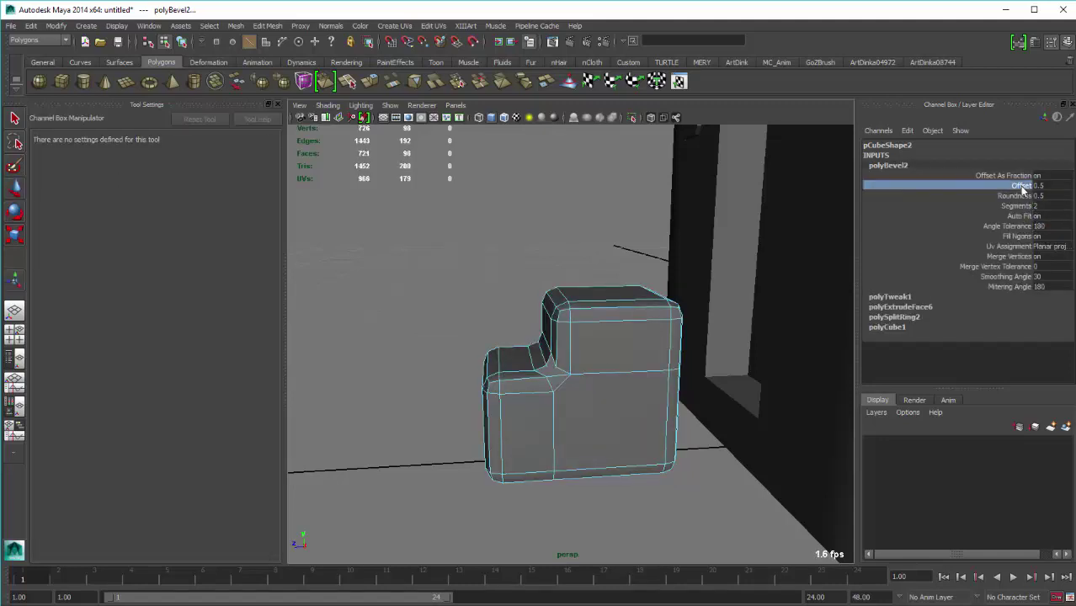
{"action": "middle_click_drag", "start_coordinate": [560, 283], "coordinate": [539, 277]}
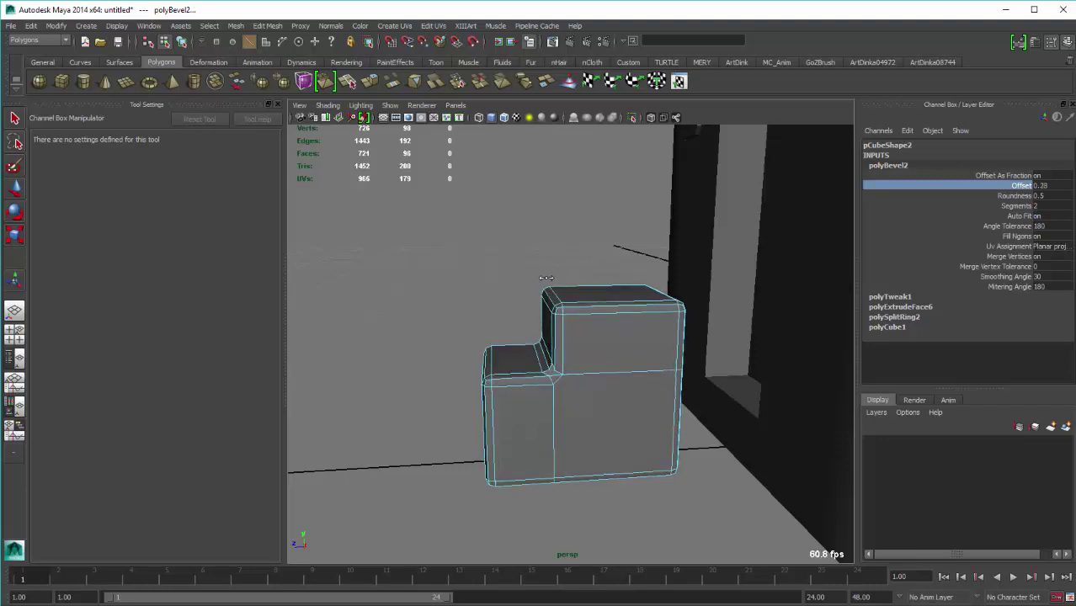
{"action": "scroll", "coordinate": [573, 312], "scroll_direction": "up", "scroll_amount": 5}
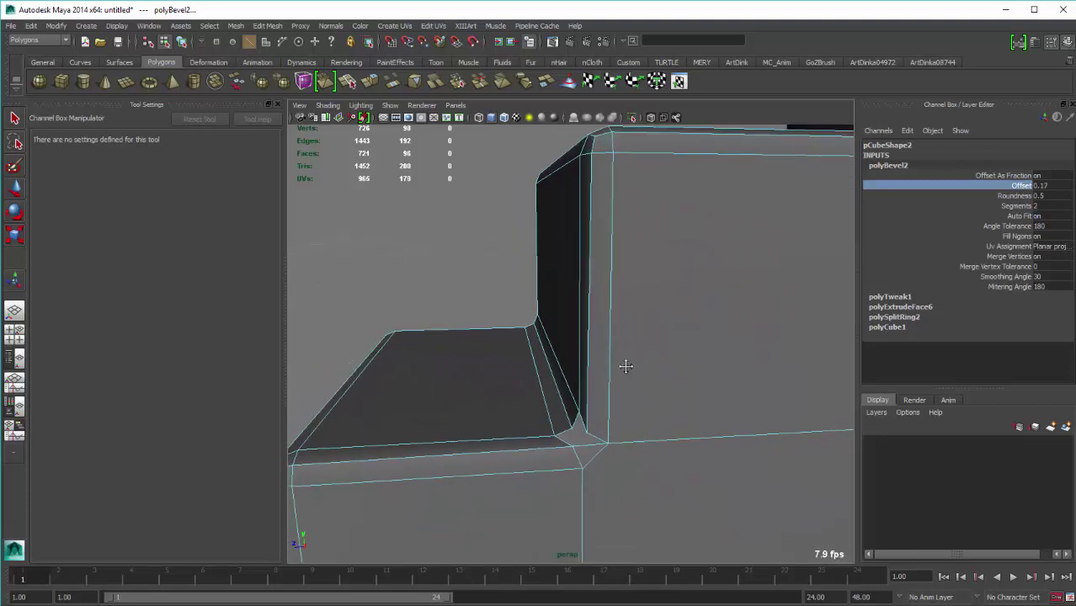
{"action": "left_click_drag", "start_coordinate": [596, 341], "coordinate": [626, 368], "text": "alt"}
{"action": "key", "text": "ctrl+z"}
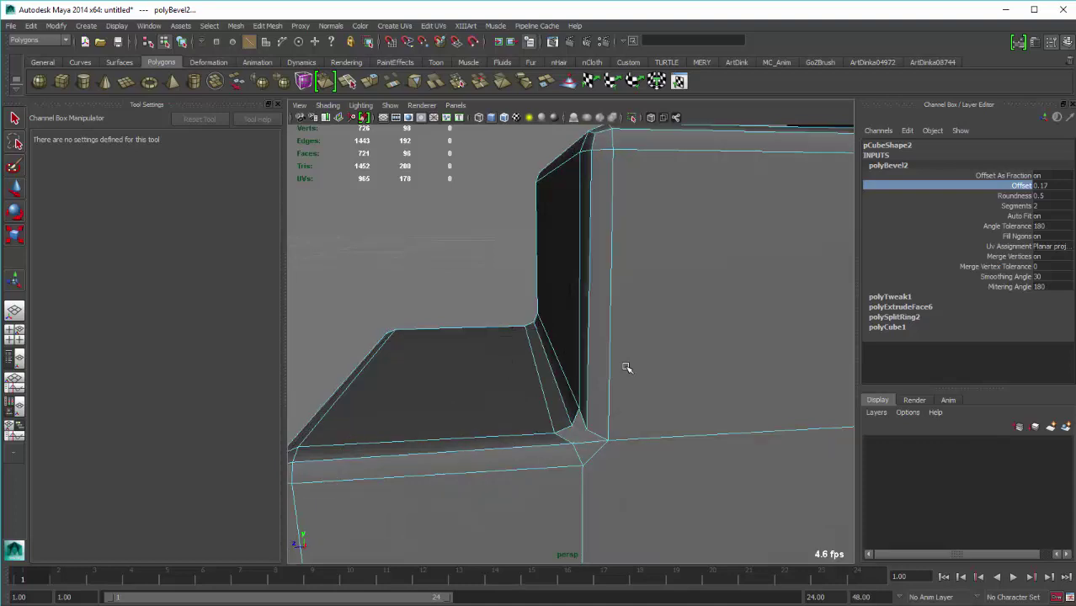
{"action": "key", "text": "ctrl+z"}
Narrow the single-segment bevel Offset to about 0.14 in the Channel Box
{"action": "scroll", "coordinate": [624, 376], "scroll_direction": "down", "scroll_amount": 3}
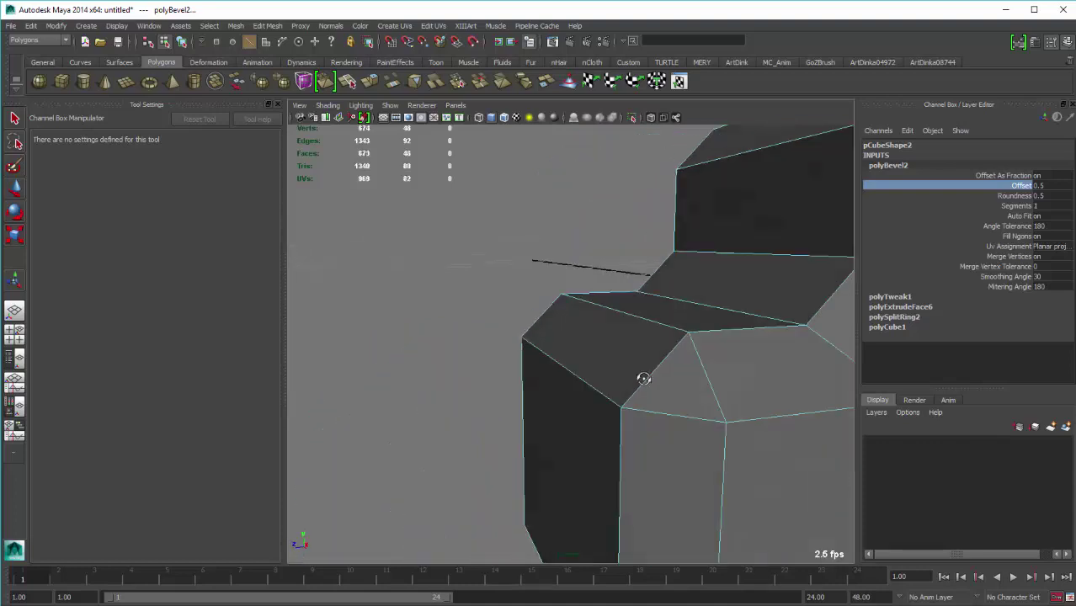
{"action": "scroll", "coordinate": [640, 376], "scroll_direction": "down", "scroll_amount": 3}
{"action": "scroll", "coordinate": [653, 376], "scroll_direction": "down", "scroll_amount": 2}
{"action": "scroll", "coordinate": [804, 331], "scroll_direction": "down", "scroll_amount": 1}
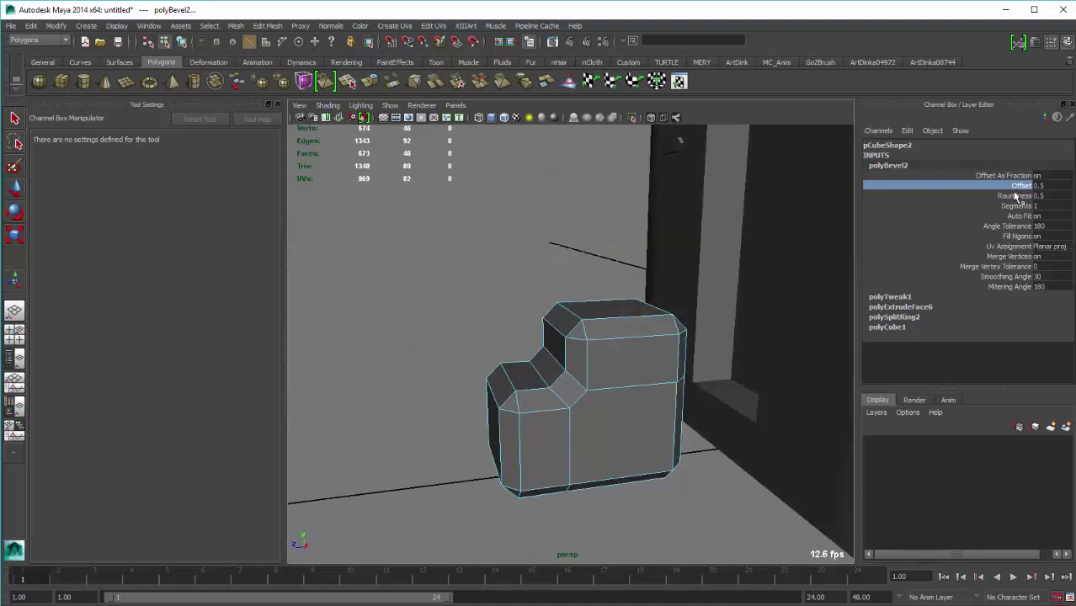
{"action": "middle_click_drag", "start_coordinate": [810, 261], "coordinate": [667, 325]}
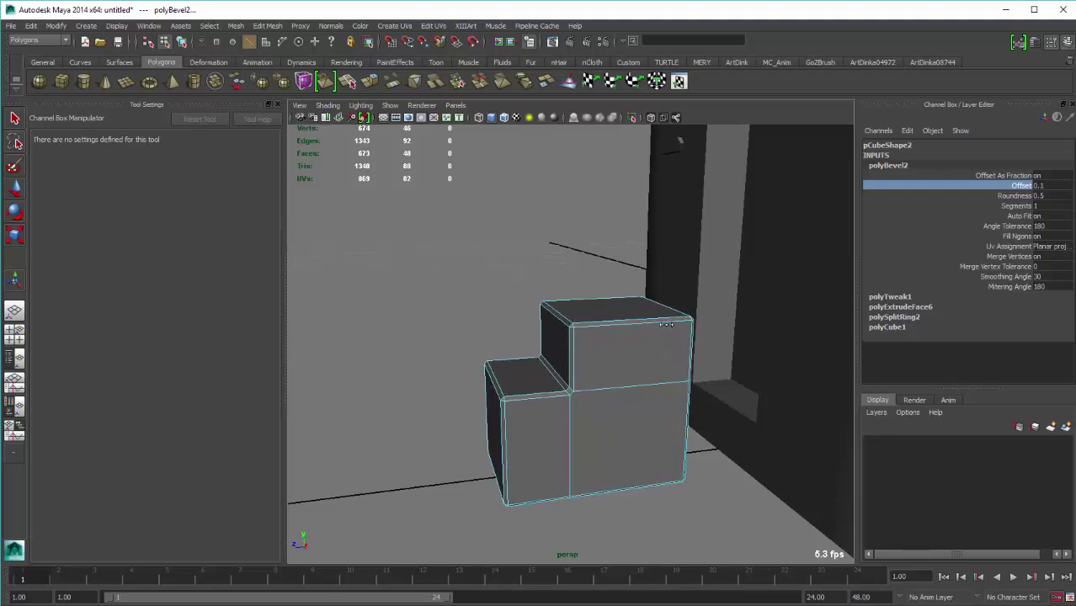
{"action": "mouse_move", "coordinate": [632, 382]}
{"action": "left_mouse_down", "text": "alt"}
{"action": "mouse_move", "coordinate": [588, 380]}
{"action": "mouse_move", "coordinate": [551, 333]}
{"action": "left_mouse_up", "text": "alt"}
Check the block with smooth preview on and off, then reselect the stepped block
{"action": "key", "text": "3"}
{"action": "key", "text": "1"}
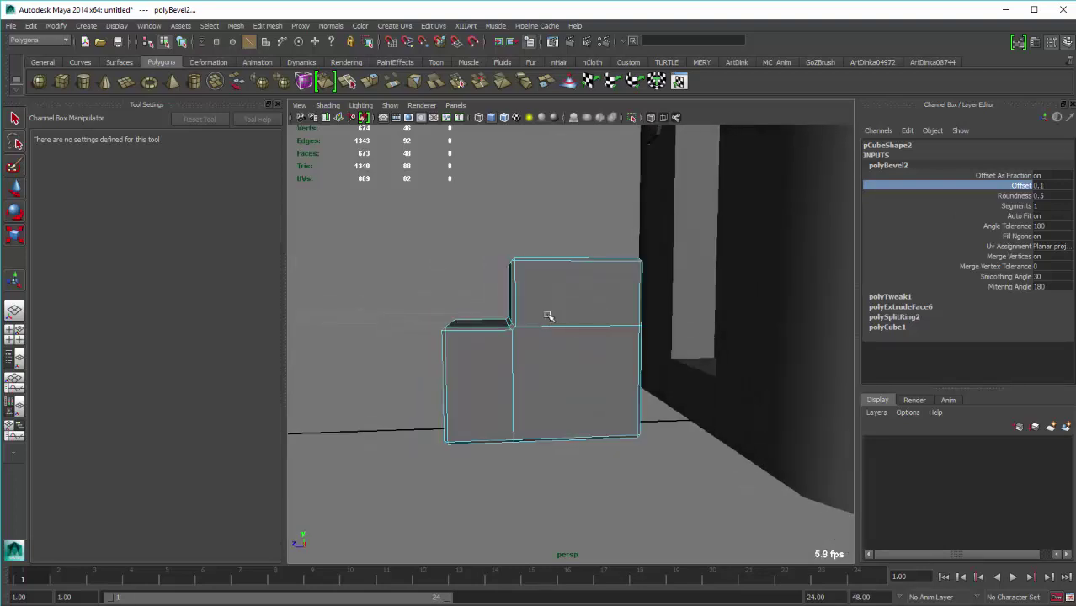
{"action": "right_click_drag", "start_coordinate": [548, 316], "coordinate": [638, 296]}
{"action": "left_click", "coordinate": [572, 389]}
{"action": "key", "text": "3"}
{"action": "mouse_move", "coordinate": [571, 389]}
{"action": "left_mouse_down", "text": "alt"}
{"action": "mouse_move", "coordinate": [637, 439]}
{"action": "mouse_move", "coordinate": [553, 447]}
{"action": "left_mouse_up", "text": "alt"}
{"action": "key", "text": "1"}
{"action": "key", "text": "w"}
{"action": "left_click", "coordinate": [596, 456]}
{"action": "scroll", "coordinate": [605, 449], "scroll_direction": "down", "scroll_amount": 5}
{"action": "left_click", "coordinate": [558, 403]}
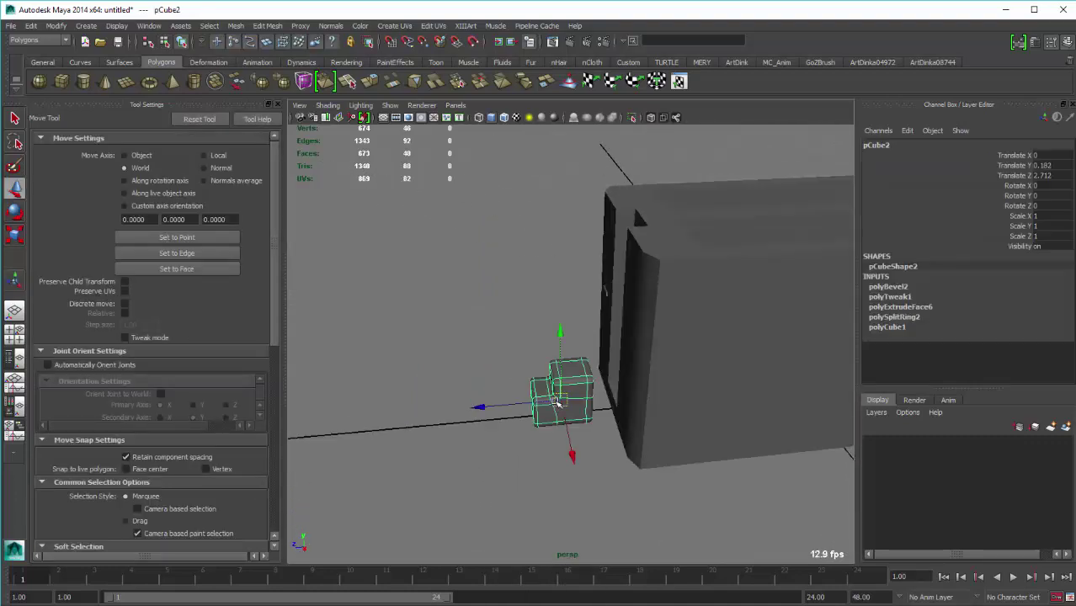
{"action": "left_click_drag", "start_coordinate": [558, 403], "coordinate": [505, 334], "text": "alt"}
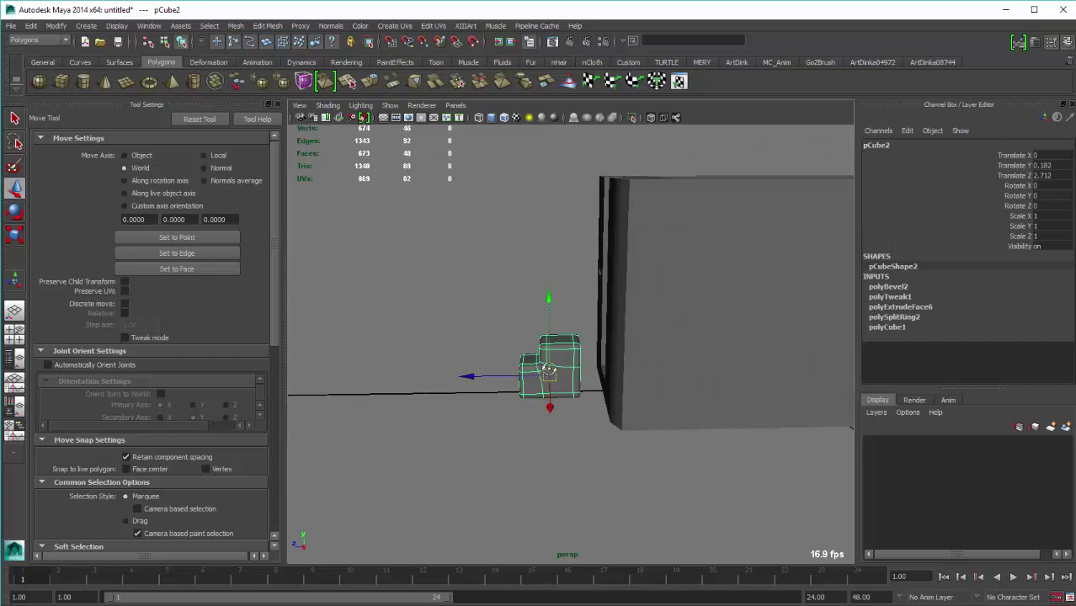
Move the block up the toaster's side and squash its Y scale to 0.617
{"action": "mouse_move", "coordinate": [548, 369]}
{"action": "left_mouse_down", "text": "alt"}
{"action": "mouse_move", "coordinate": [566, 365]}
{"action": "mouse_move", "coordinate": [608, 233]}
{"action": "mouse_move", "coordinate": [655, 273]}
{"action": "mouse_move", "coordinate": [710, 284]}
{"action": "mouse_move", "coordinate": [641, 223]}
{"action": "left_mouse_up", "text": "alt"}
{"action": "key", "text": "r"}
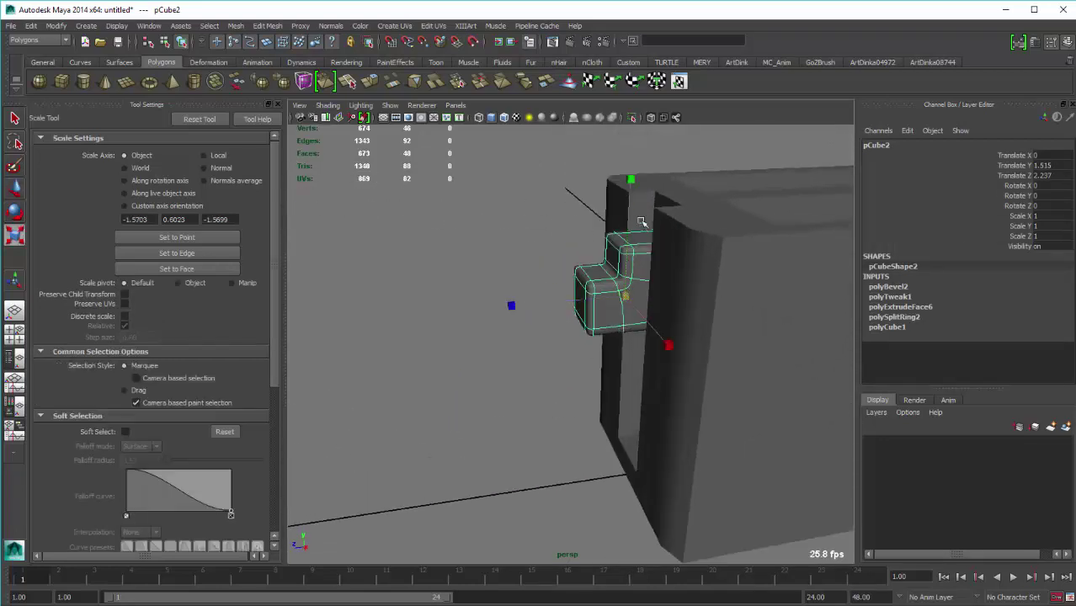
{"action": "left_click_drag", "start_coordinate": [632, 178], "coordinate": [622, 217]}
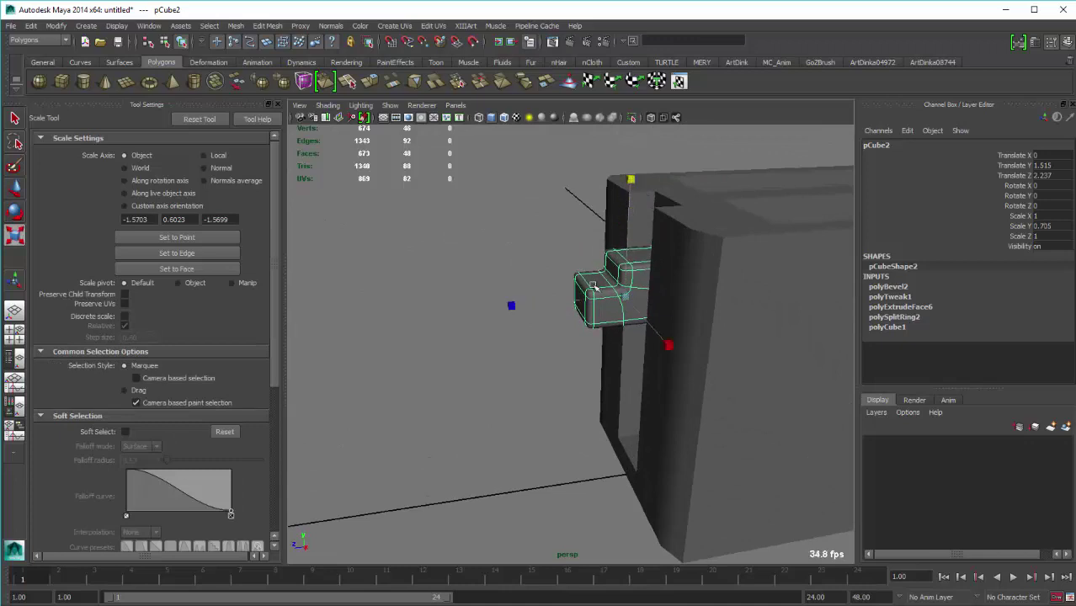
{"action": "key", "text": "w"}
{"action": "left_click_drag", "start_coordinate": [603, 283], "coordinate": [508, 267], "text": "alt"}
{"action": "key", "text": "r"}
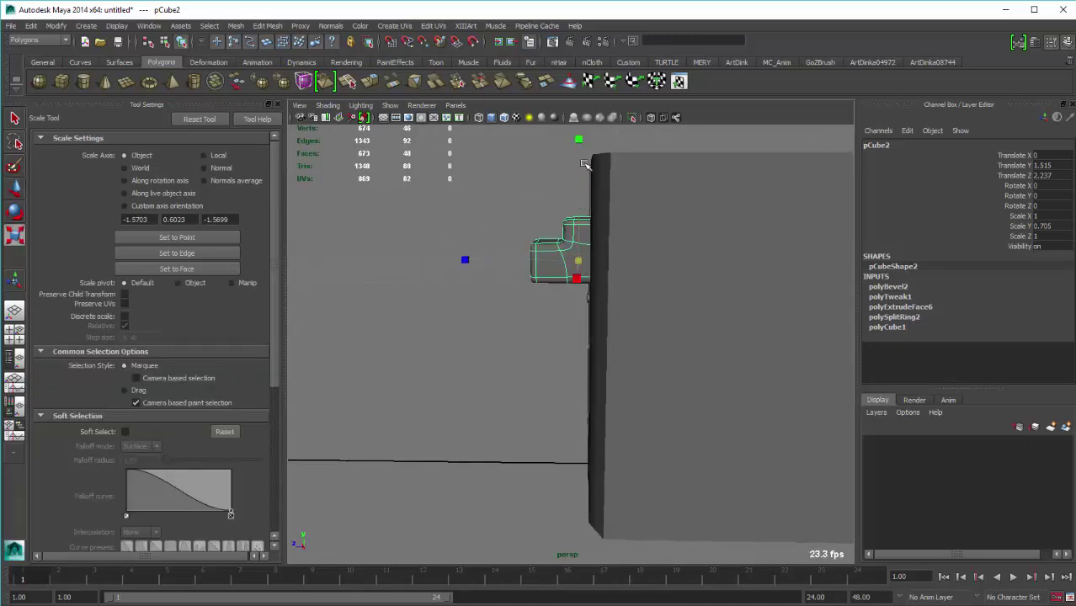
{"action": "mouse_move", "coordinate": [581, 139]}
{"action": "left_mouse_down"}
{"action": "mouse_move", "coordinate": [600, 284]}
{"action": "mouse_move", "coordinate": [593, 339]}
{"action": "mouse_move", "coordinate": [568, 240]}
{"action": "left_mouse_up"}
{"action": "key", "text": "w"}
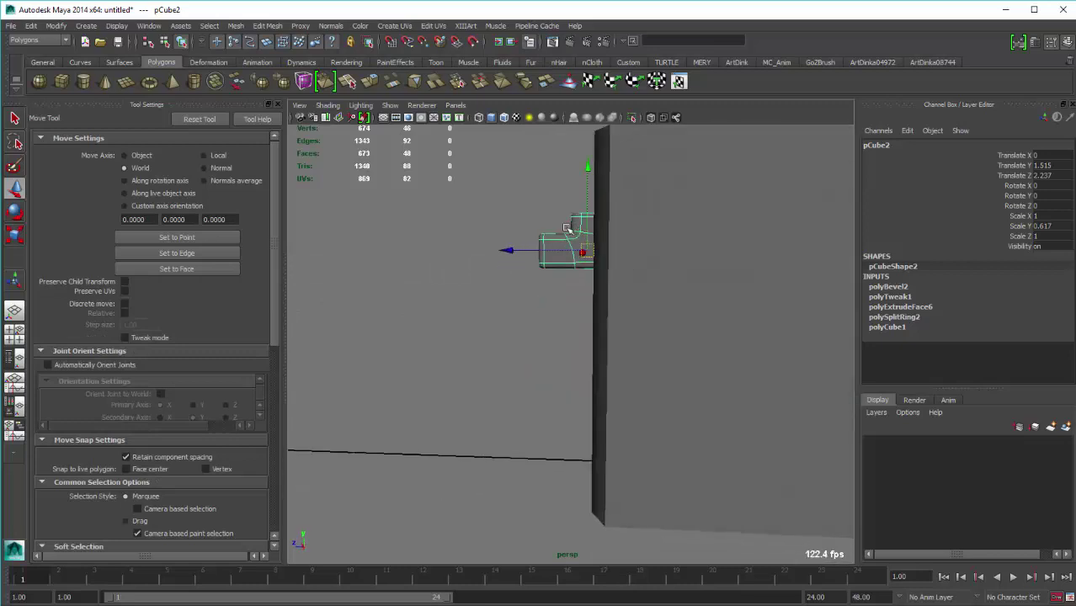
Select the block's left-side vertices, then return to object mode and clear the selection
{"action": "right_click", "coordinate": [560, 243]}
{"action": "right_click_drag", "start_coordinate": [560, 243], "coordinate": [539, 233]}
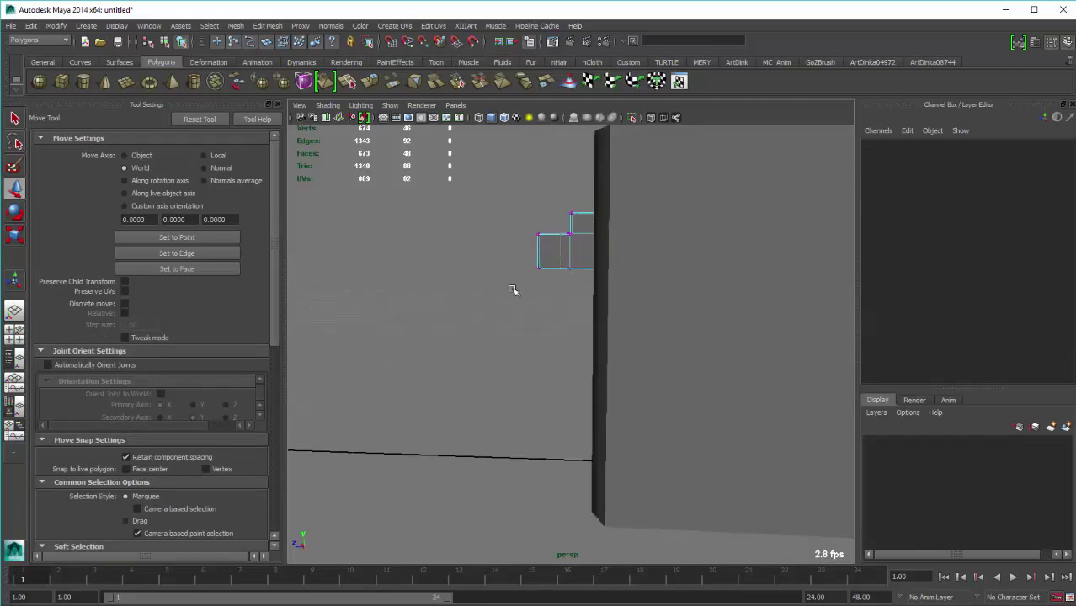
{"action": "left_click_drag", "start_coordinate": [514, 290], "coordinate": [552, 221]}
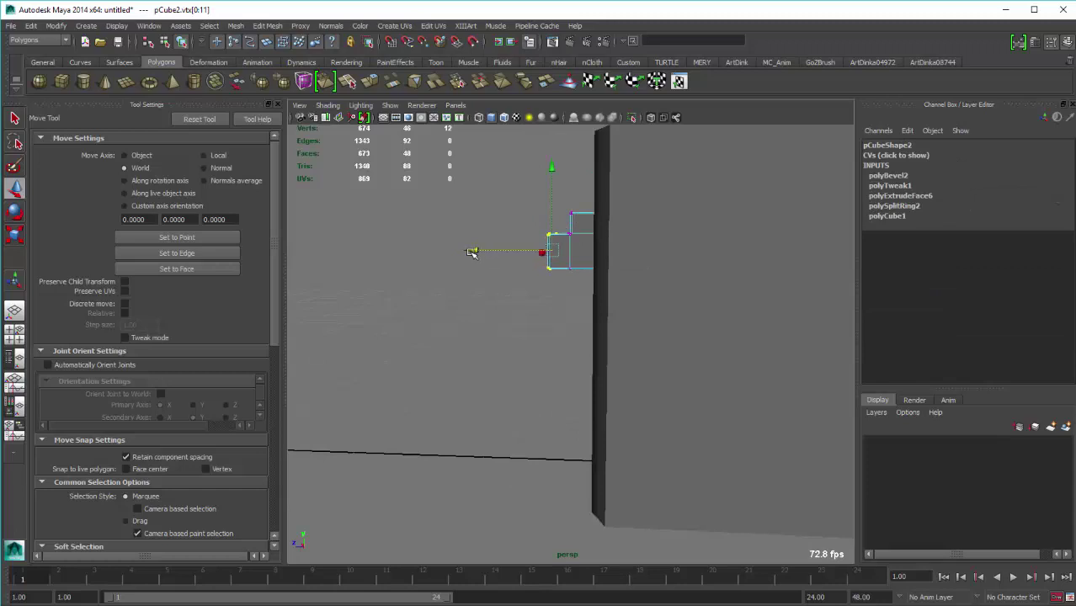
{"action": "left_click_drag", "start_coordinate": [524, 276], "coordinate": [658, 271], "text": "alt"}
{"action": "right_click_drag", "start_coordinate": [710, 299], "coordinate": [741, 282]}
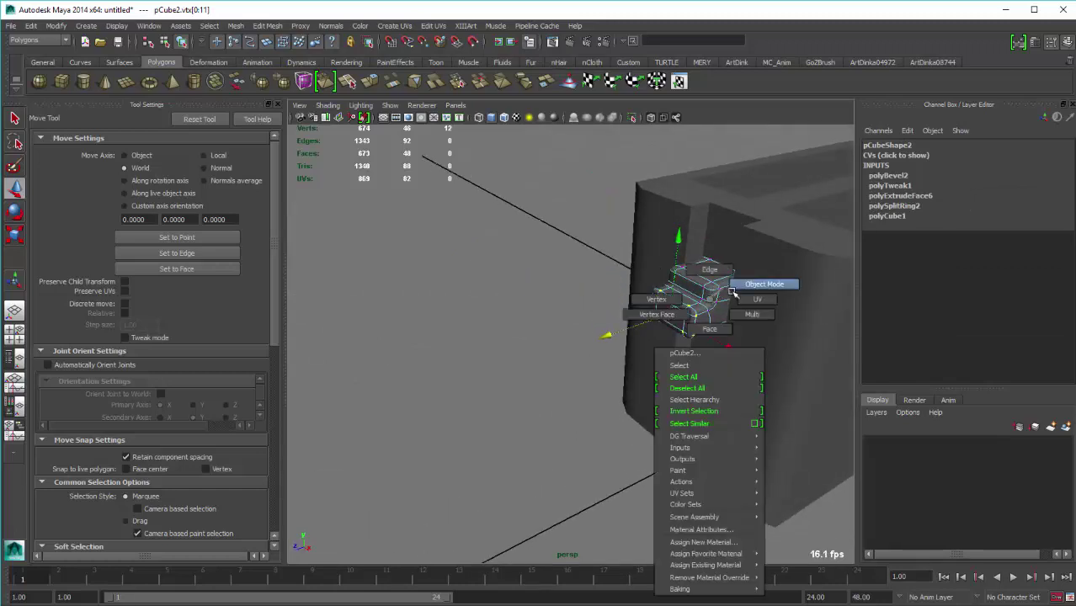
{"action": "left_click", "coordinate": [497, 404]}
{"action": "mouse_move", "coordinate": [522, 391]}
{"action": "left_mouse_down", "text": "alt"}
{"action": "mouse_move", "coordinate": [604, 380]}
{"action": "mouse_move", "coordinate": [564, 380]}
{"action": "left_mouse_up", "text": "alt"}
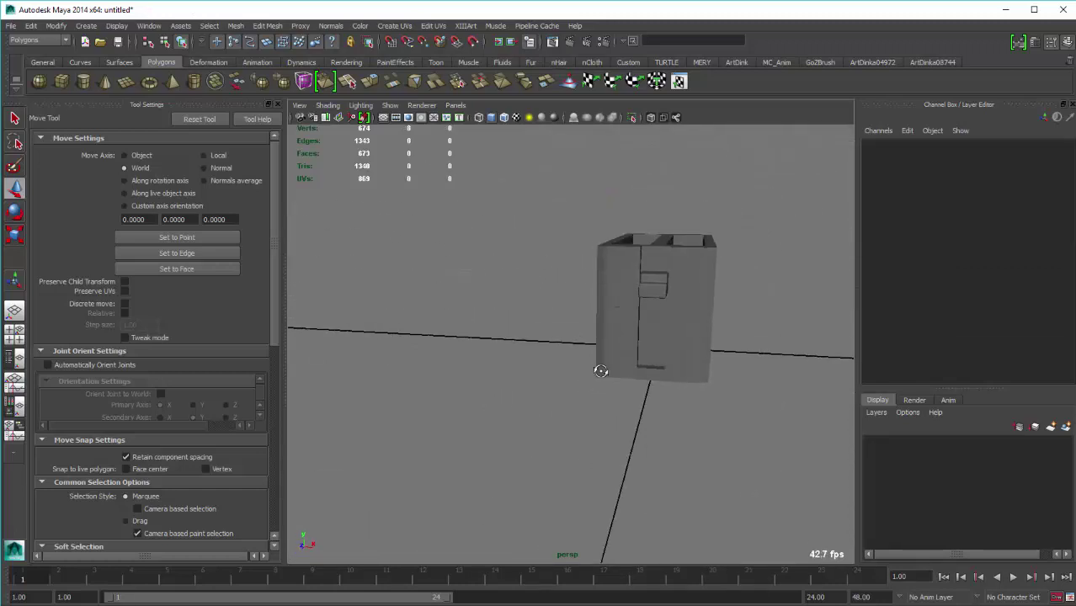
In wireframe, select one horizontal vertex loop on the toaster body and move it lower
{"action": "scroll", "coordinate": [645, 346], "scroll_direction": "up", "scroll_amount": 2}
{"action": "left_click_drag", "start_coordinate": [642, 349], "coordinate": [619, 379], "text": "alt"}
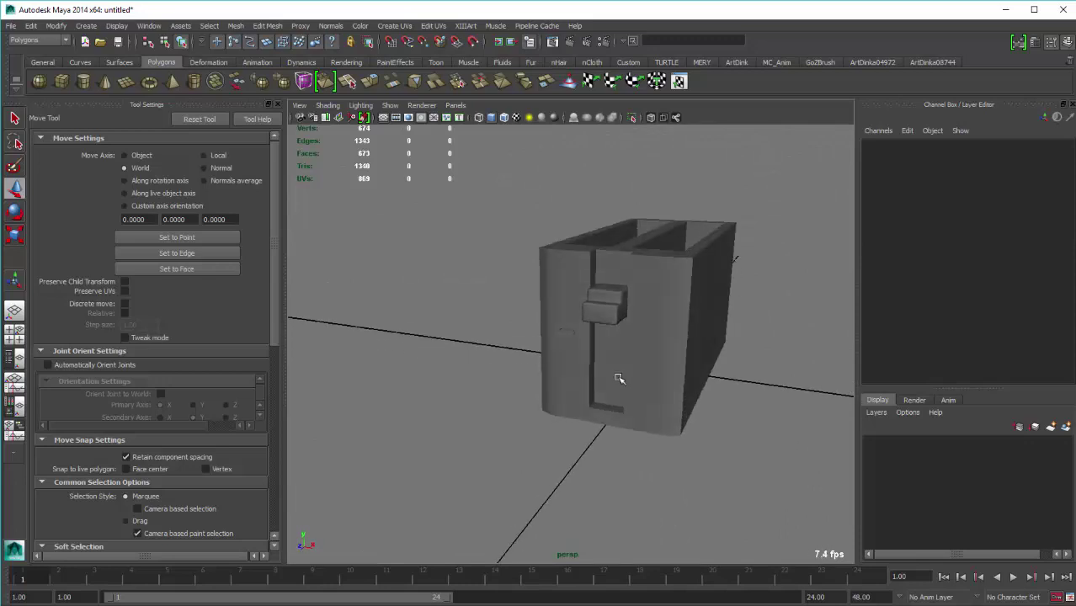
{"action": "left_click", "coordinate": [563, 328]}
{"action": "left_click_drag", "start_coordinate": [562, 328], "coordinate": [578, 312], "text": "alt"}
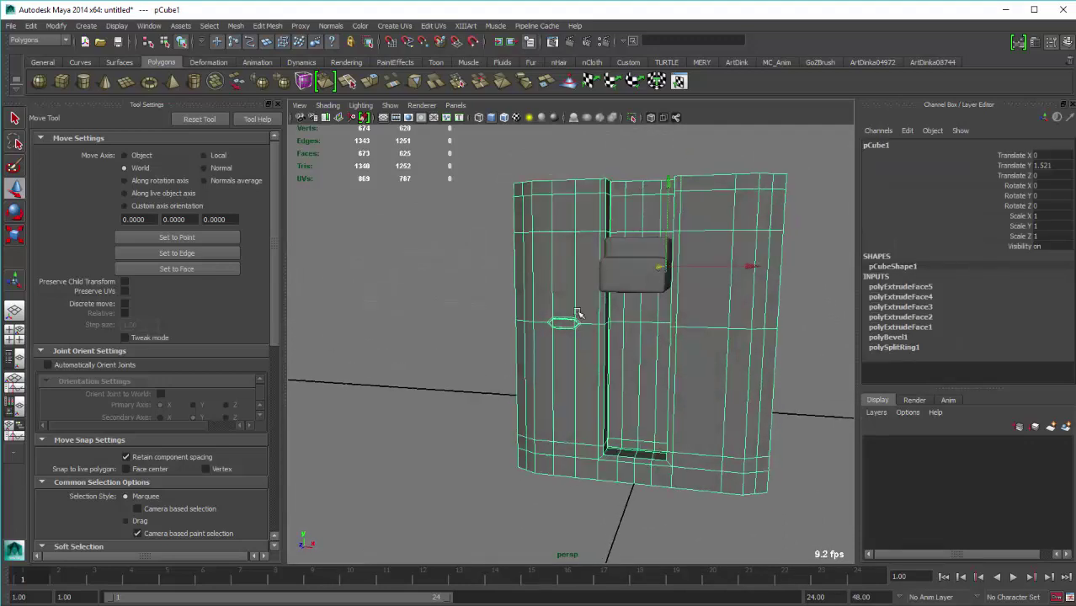
{"action": "right_click_drag", "start_coordinate": [578, 312], "coordinate": [545, 302]}
{"action": "left_click_drag", "start_coordinate": [546, 301], "coordinate": [600, 308], "text": "alt"}
{"action": "key", "text": "4"}
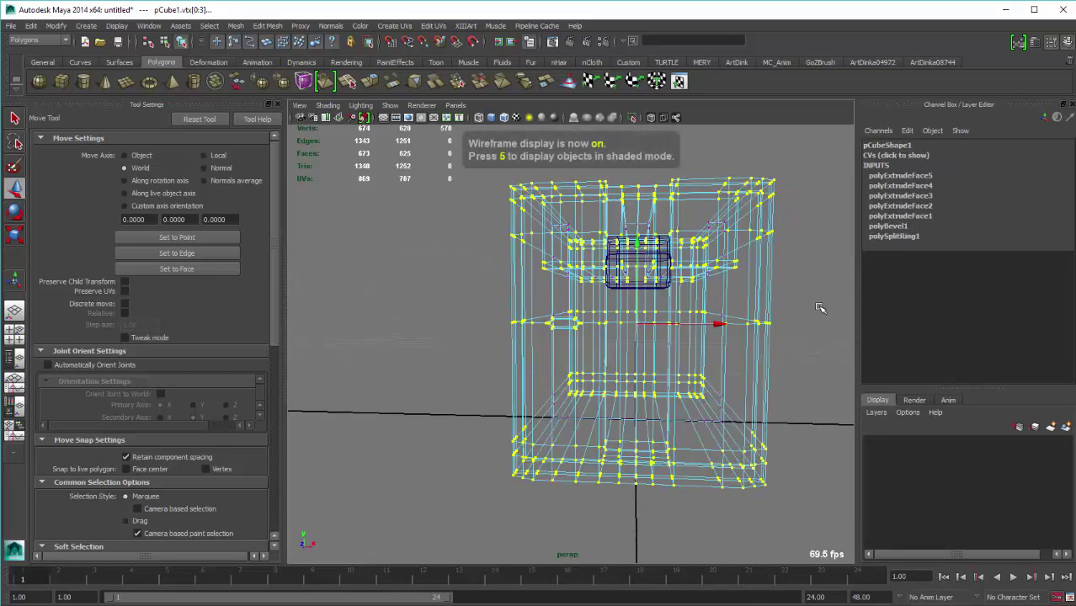
{"action": "left_click_drag", "start_coordinate": [501, 307], "coordinate": [782, 330]}
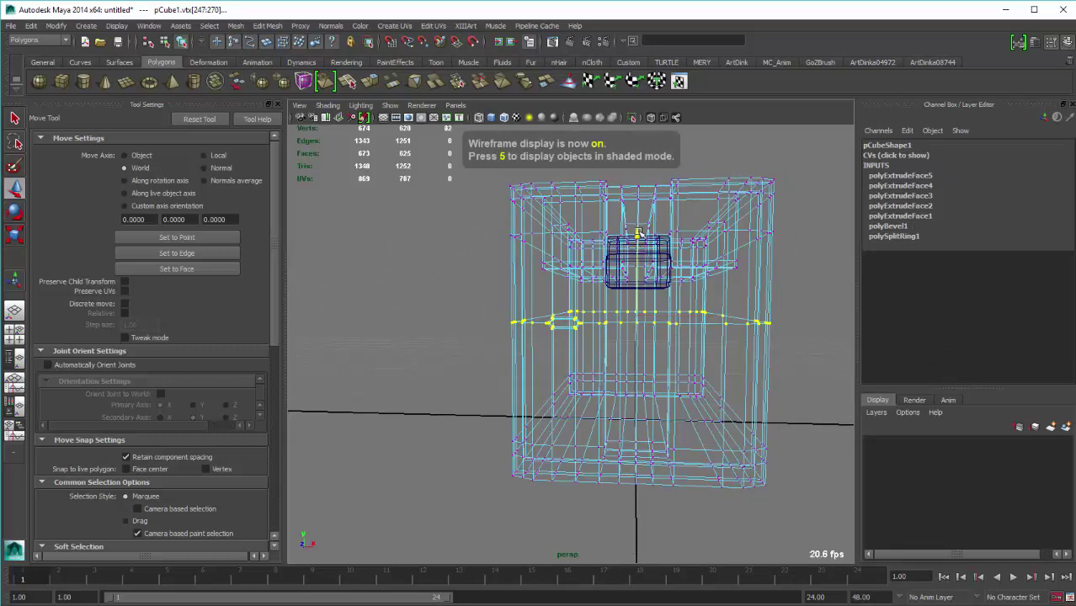
{"action": "left_click_drag", "start_coordinate": [639, 234], "coordinate": [630, 288]}
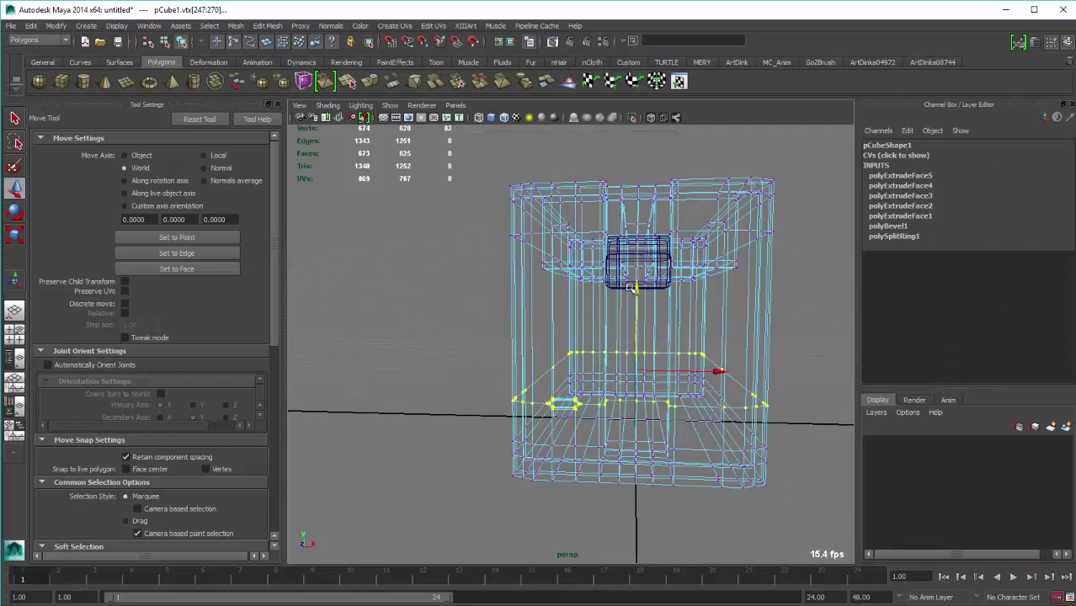
{"action": "key", "text": "5"}
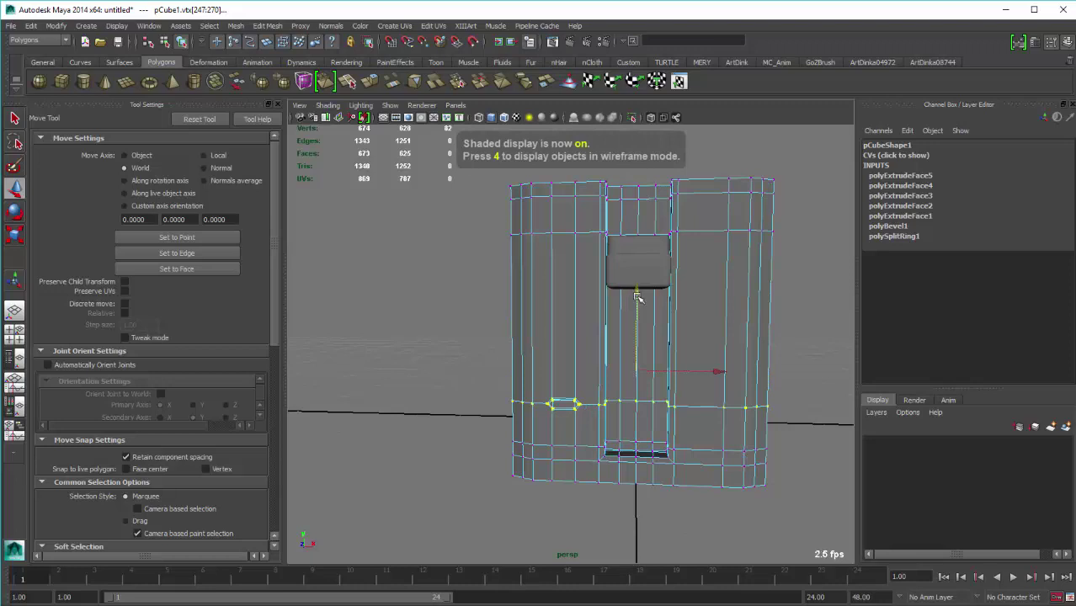
Connect an edge ring into a new loop around the toaster body, then flatten it vertically
{"action": "left_click_drag", "start_coordinate": [637, 297], "coordinate": [597, 322], "text": "alt"}
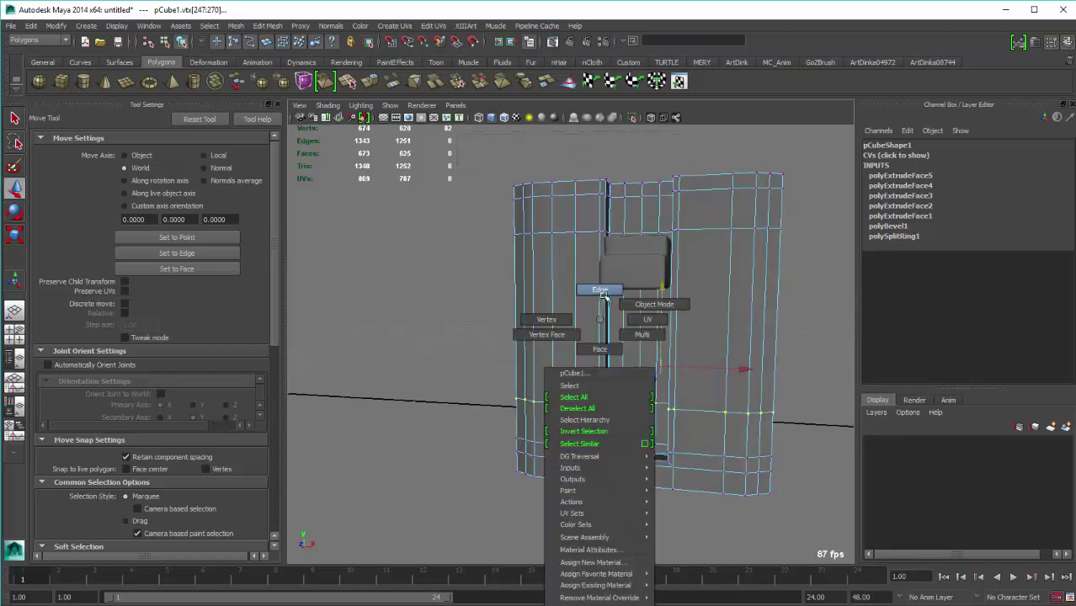
{"action": "left_click", "coordinate": [600, 308]}
{"action": "mouse_move", "coordinate": [600, 320]}
{"action": "right_mouse_down"}
{"action": "mouse_move", "coordinate": [599, 299]}
{"action": "mouse_move", "coordinate": [518, 332]}
{"action": "mouse_move", "coordinate": [556, 343]}
{"action": "right_mouse_up"}
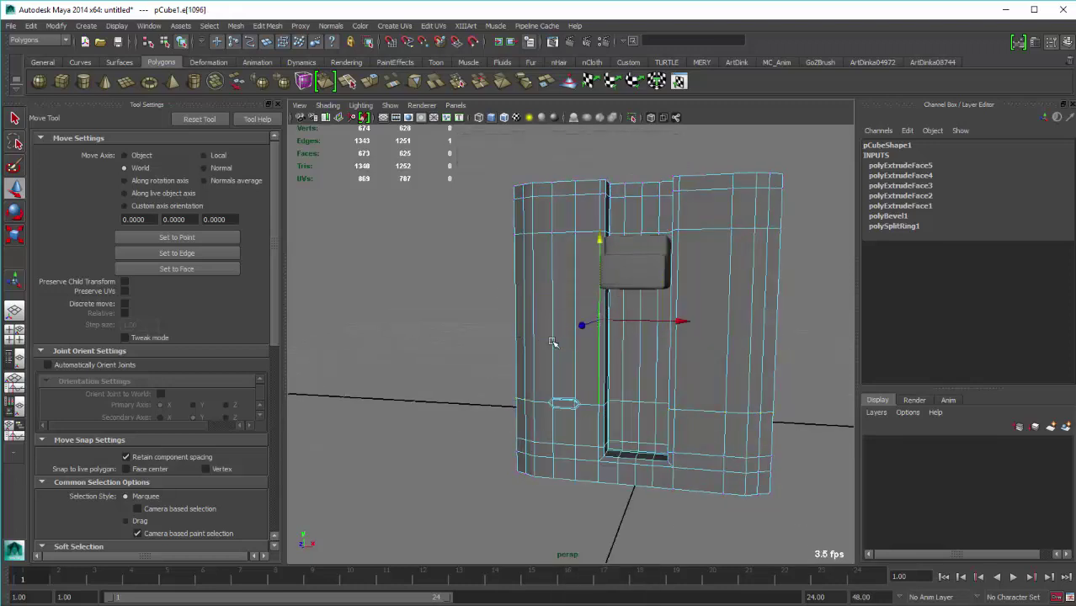
{"action": "key", "text": "4"}
{"action": "key", "text": "ctrl+z"}
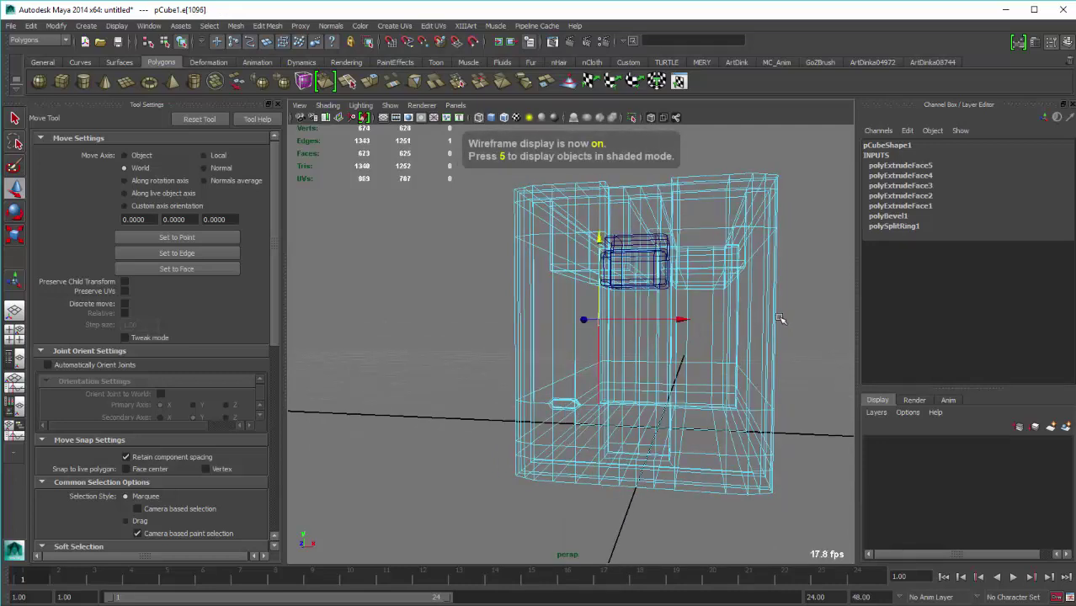
{"action": "right_click_drag", "start_coordinate": [580, 341], "coordinate": [456, 342], "text": "ctrl"}
{"action": "mouse_move", "coordinate": [558, 327]}
{"action": "right_mouse_down", "text": "shift"}
{"action": "mouse_move", "coordinate": [564, 442]}
{"action": "mouse_move", "coordinate": [552, 473]}
{"action": "right_mouse_up", "text": "shift"}
{"action": "key", "text": "5"}
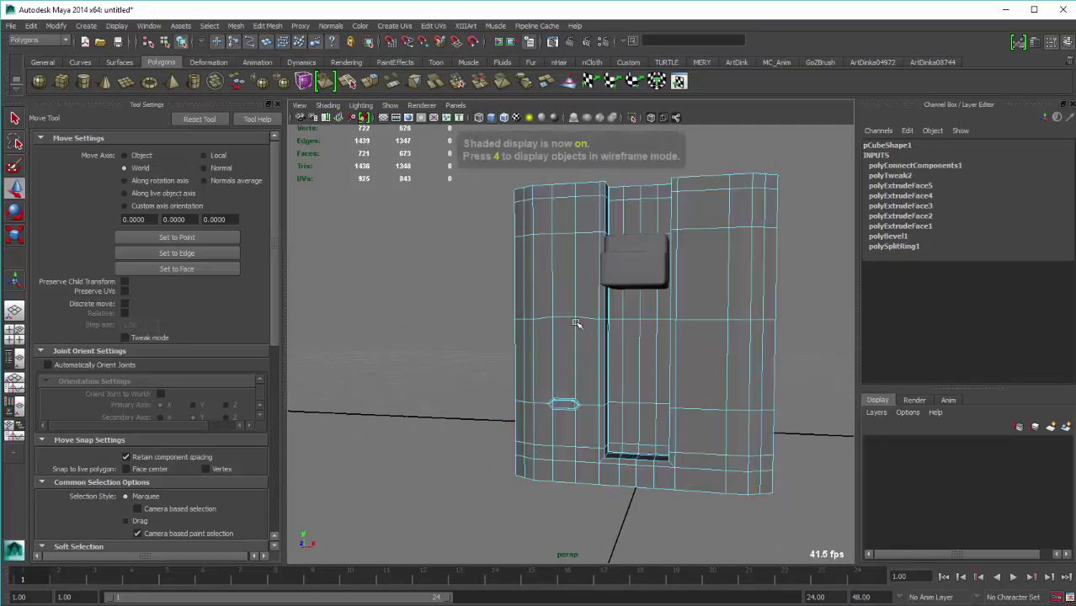
{"action": "double_click", "coordinate": [563, 318]}
{"action": "key", "text": "r"}
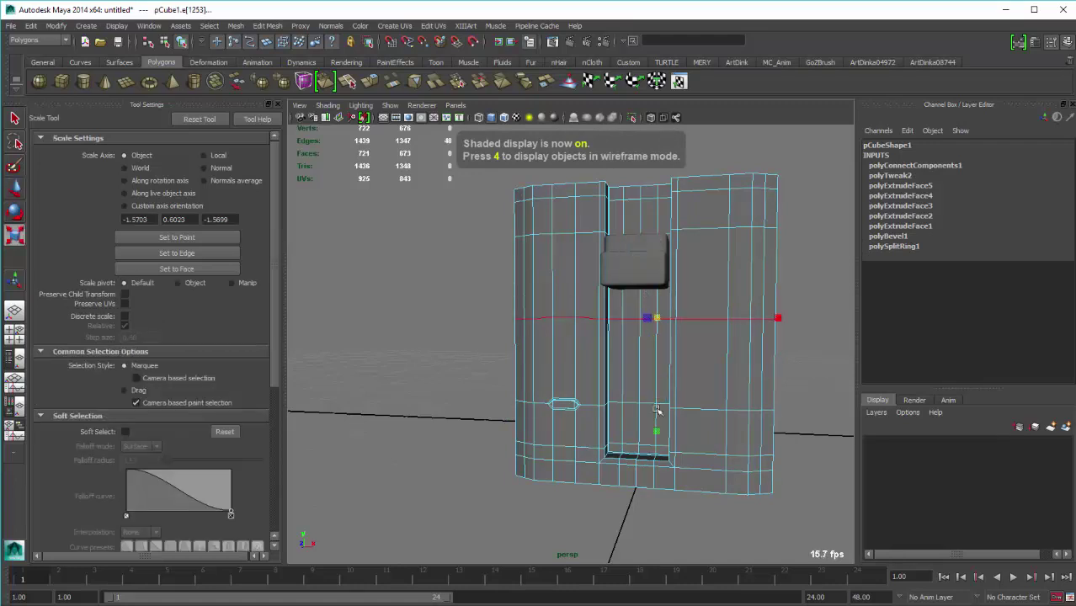
{"action": "mouse_move", "coordinate": [656, 440]}
{"action": "left_mouse_down"}
{"action": "mouse_move", "coordinate": [656, 312]}
{"action": "mouse_move", "coordinate": [685, 272]}
{"action": "mouse_move", "coordinate": [674, 340]}
{"action": "left_mouse_up"}
{"action": "key", "text": "w"}
Frame the toaster and draw a small cylinder (radius 0.212, height 0.169) in front of it
{"action": "right_click_drag", "start_coordinate": [684, 328], "coordinate": [685, 308]}
{"action": "left_click", "coordinate": [454, 507]}
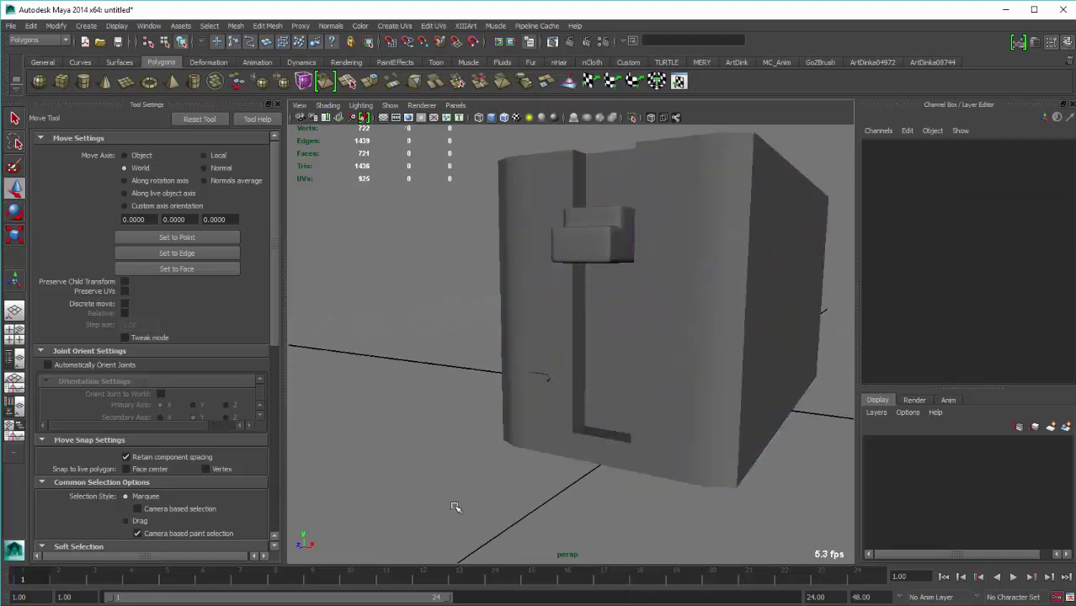
{"action": "scroll", "coordinate": [541, 440], "scroll_direction": "down", "scroll_amount": 5}
{"action": "left_click", "coordinate": [641, 384]}
{"action": "key", "text": "f"}
{"action": "left_click", "coordinate": [486, 384]}
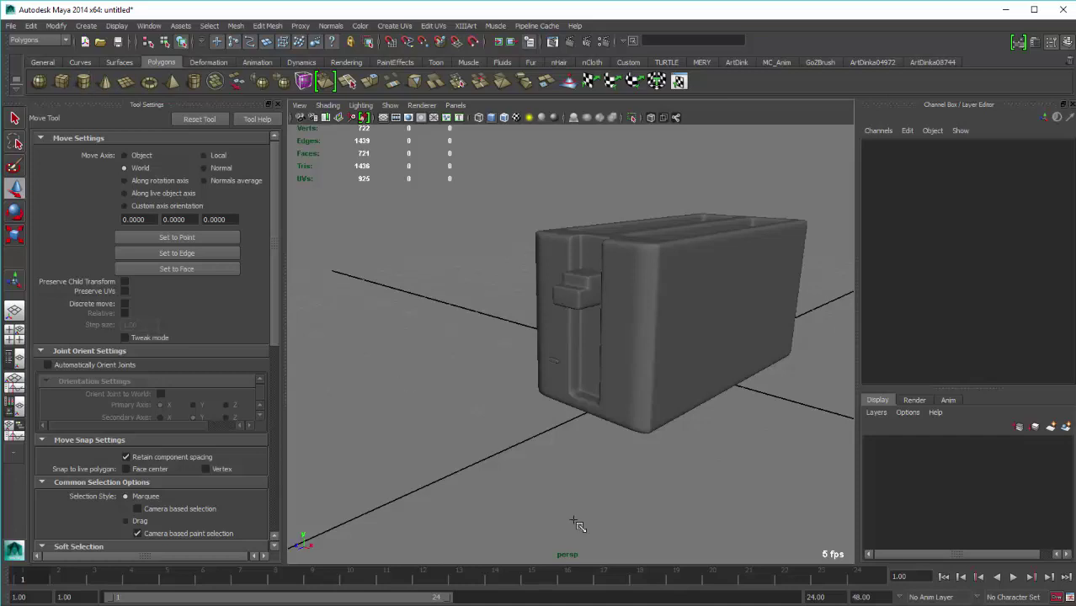
{"action": "key", "text": "g"}
{"action": "mouse_move", "coordinate": [524, 433]}
{"action": "left_mouse_down"}
{"action": "mouse_move", "coordinate": [539, 436]}
{"action": "mouse_move", "coordinate": [521, 413]}
{"action": "left_mouse_up"}
Give the cylinder 8 axis subdivisions and extrude its side face ring about 0.076
{"action": "left_click", "coordinate": [924, 291]}
{"action": "type", "text": "8"}
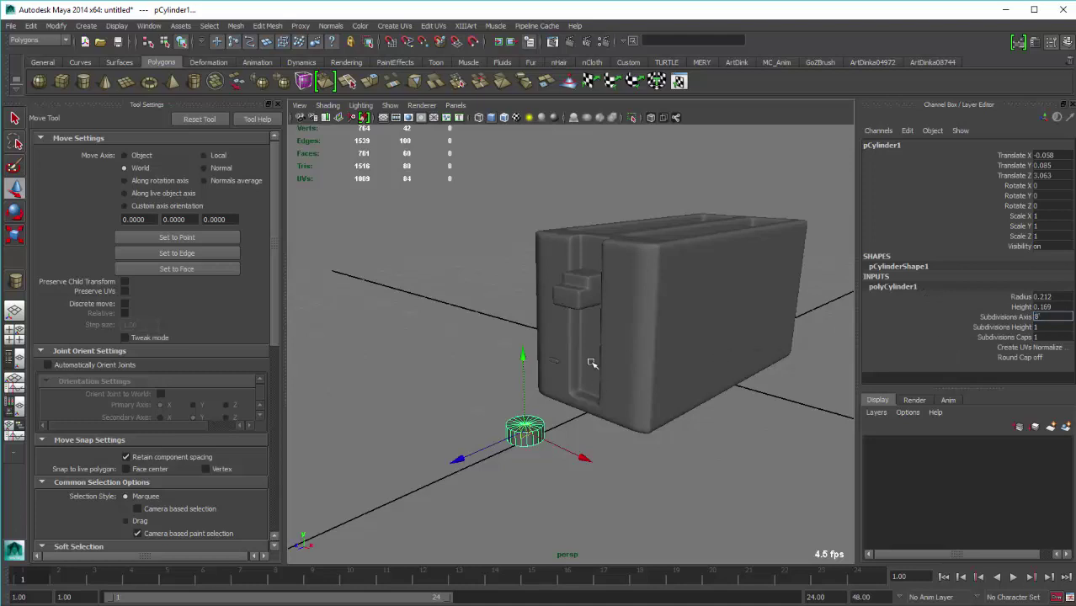
{"action": "key", "text": "Return"}
{"action": "mouse_move", "coordinate": [592, 363]}
{"action": "left_mouse_down", "text": "alt"}
{"action": "mouse_move", "coordinate": [587, 288]}
{"action": "mouse_move", "coordinate": [660, 275]}
{"action": "mouse_move", "coordinate": [660, 258]}
{"action": "left_mouse_up", "text": "alt"}
{"action": "right_click", "coordinate": [589, 288]}
{"action": "key", "text": "4"}
{"action": "double_click", "coordinate": [625, 259]}
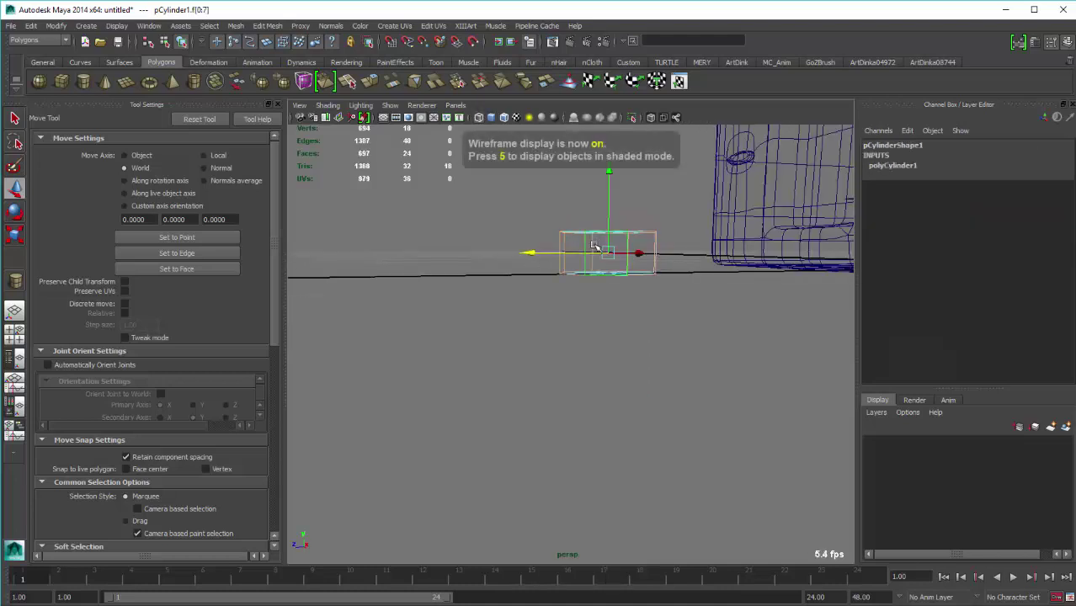
{"action": "left_click_drag", "start_coordinate": [592, 244], "coordinate": [593, 295], "text": "alt"}
{"action": "key", "text": "5"}
{"action": "right_click_drag", "start_coordinate": [592, 298], "coordinate": [589, 328], "text": "shift"}
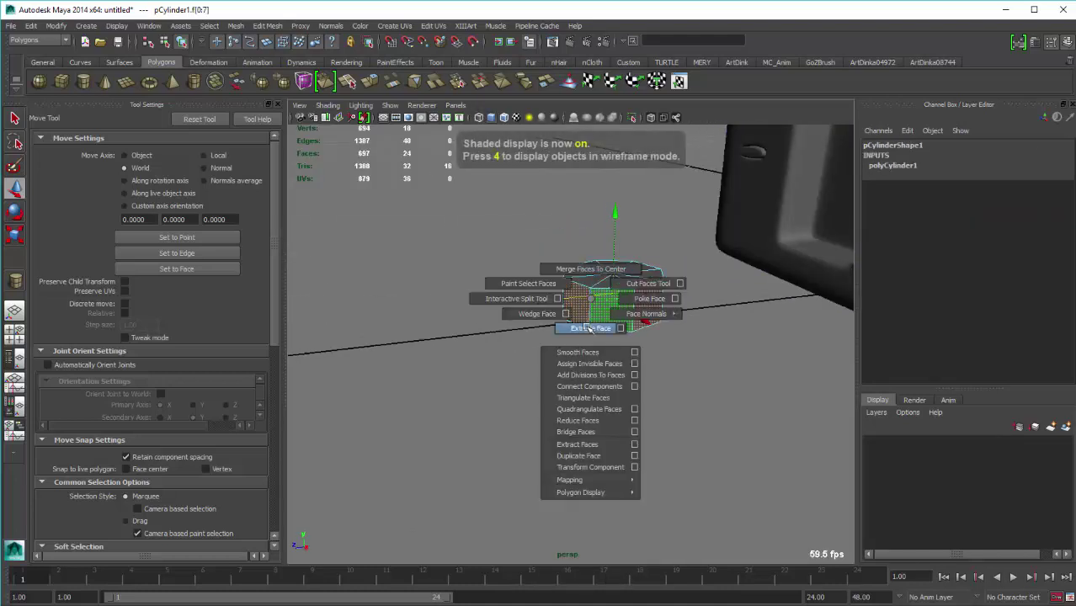
{"action": "mouse_move", "coordinate": [831, 322]}
{"action": "left_mouse_down", "text": "alt"}
{"action": "mouse_move", "coordinate": [605, 404]}
{"action": "mouse_move", "coordinate": [623, 401]}
{"action": "left_mouse_up", "text": "alt"}
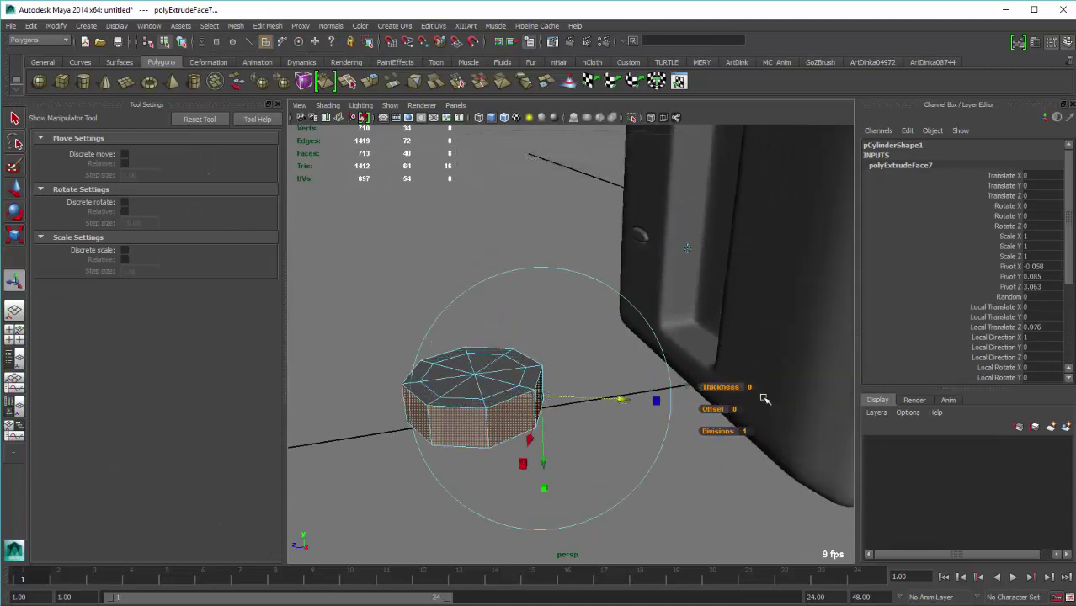
Turn off Keep Faces Together on polyExtrudeFace7 so the side faces extrude as separate lobes
{"action": "scroll", "coordinate": [1026, 336], "scroll_direction": "down", "scroll_amount": 4}
{"action": "scroll", "coordinate": [1044, 344], "scroll_direction": "down", "scroll_amount": 1}
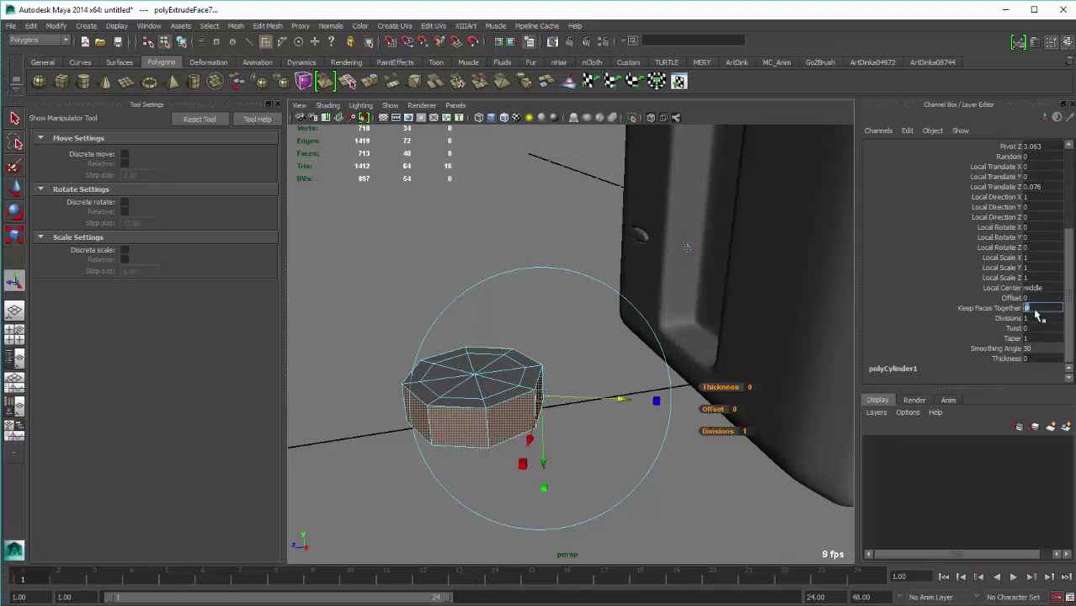
{"action": "key", "text": "Return"}
{"action": "left_click_drag", "start_coordinate": [576, 367], "coordinate": [524, 338], "text": "alt"}
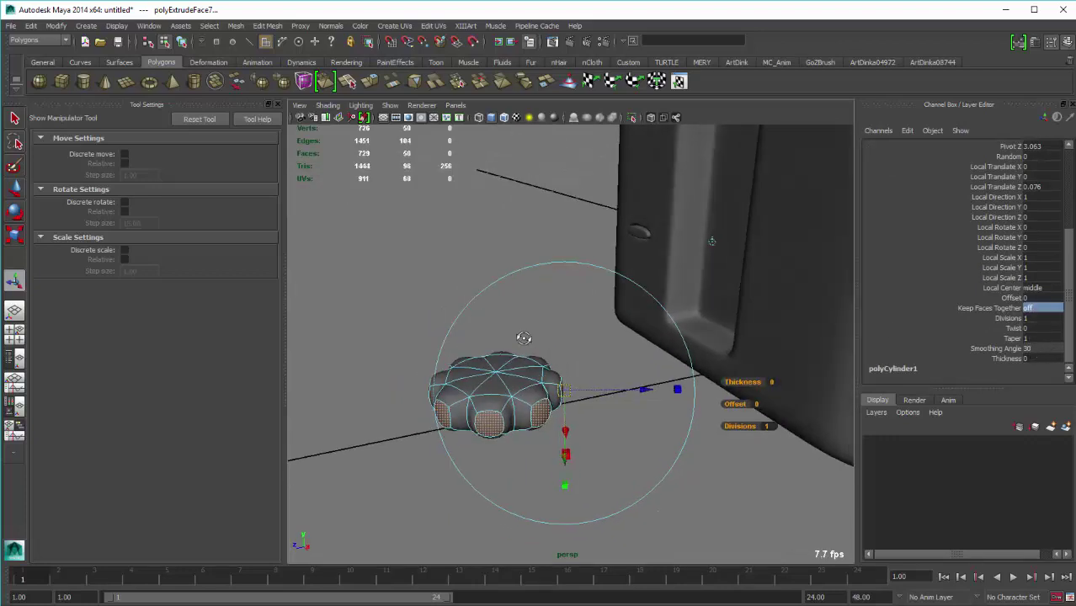
{"action": "key", "text": "1"}
{"action": "scroll", "coordinate": [523, 338], "scroll_direction": "up", "scroll_amount": 5}
Move the cylinder's top vertex ring up on Y to make it taller
{"action": "key", "text": "w"}
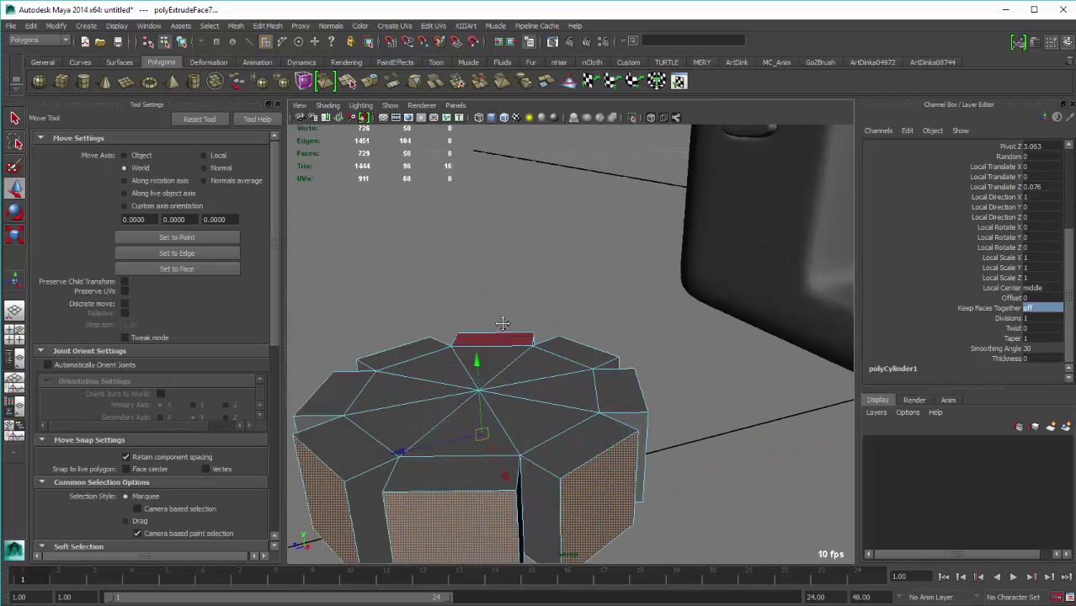
{"action": "mouse_move", "coordinate": [523, 337]}
{"action": "left_mouse_down", "text": "alt"}
{"action": "mouse_move", "coordinate": [524, 275]}
{"action": "mouse_move", "coordinate": [488, 229]}
{"action": "left_mouse_up", "text": "alt"}
{"action": "scroll", "coordinate": [484, 223], "scroll_direction": "down", "scroll_amount": 2}
{"action": "right_click", "coordinate": [480, 220]}
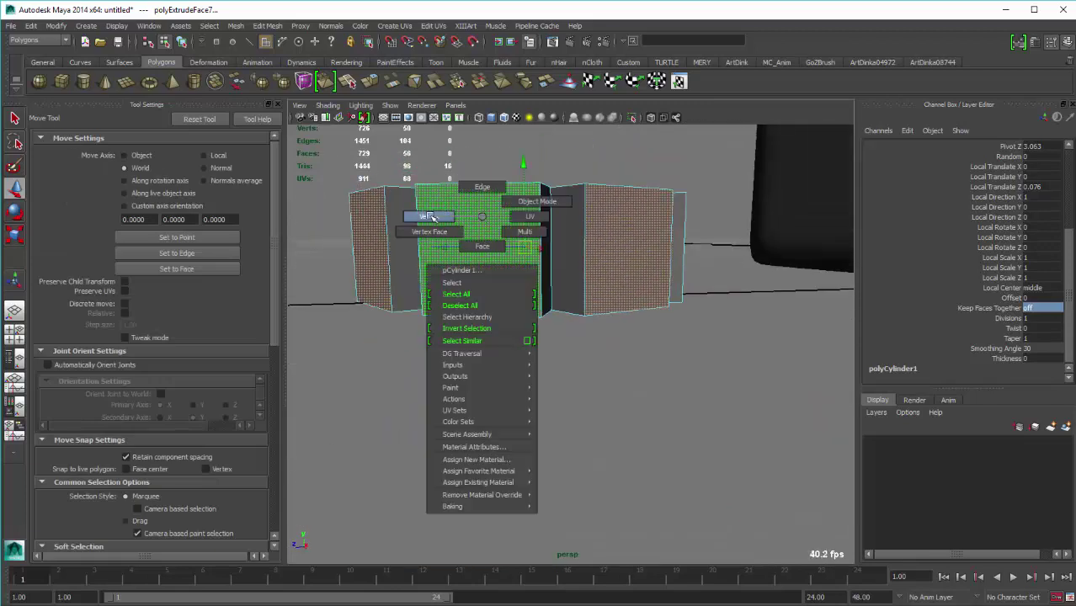
{"action": "scroll", "coordinate": [573, 226], "scroll_direction": "down", "scroll_amount": 5}
{"action": "left_click_drag", "start_coordinate": [573, 226], "coordinate": [549, 288], "text": "alt"}
{"action": "key", "text": "F9"}
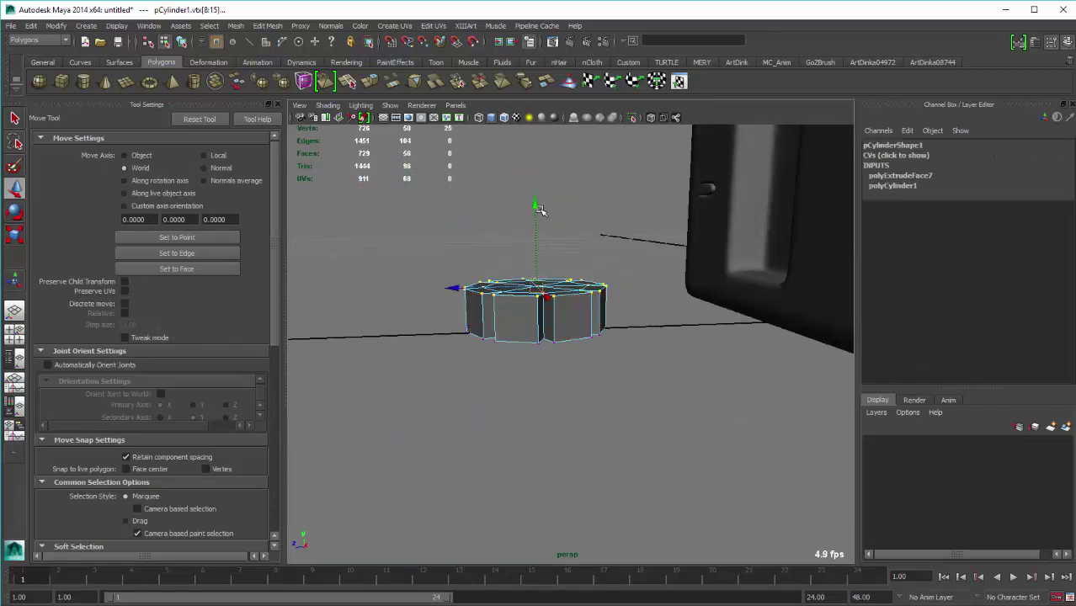
{"action": "left_click_drag", "start_coordinate": [536, 212], "coordinate": [536, 181]}
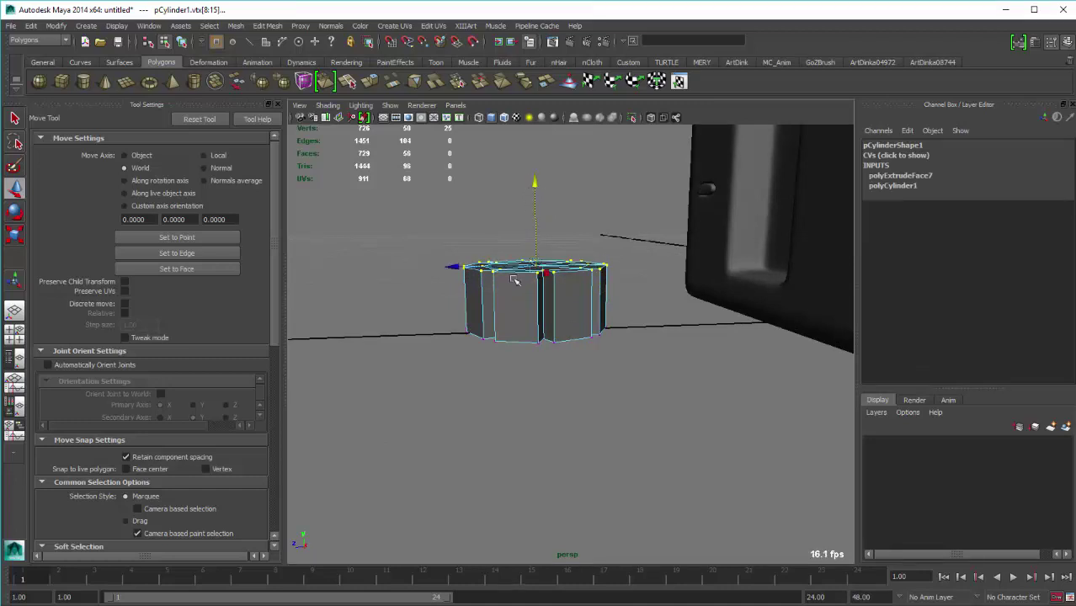
{"action": "left_click", "coordinate": [514, 248]}
Insert two edge loops around the lobed sides, scale them apart vertically, and return to Object Mode
{"action": "left_click", "coordinate": [540, 291]}
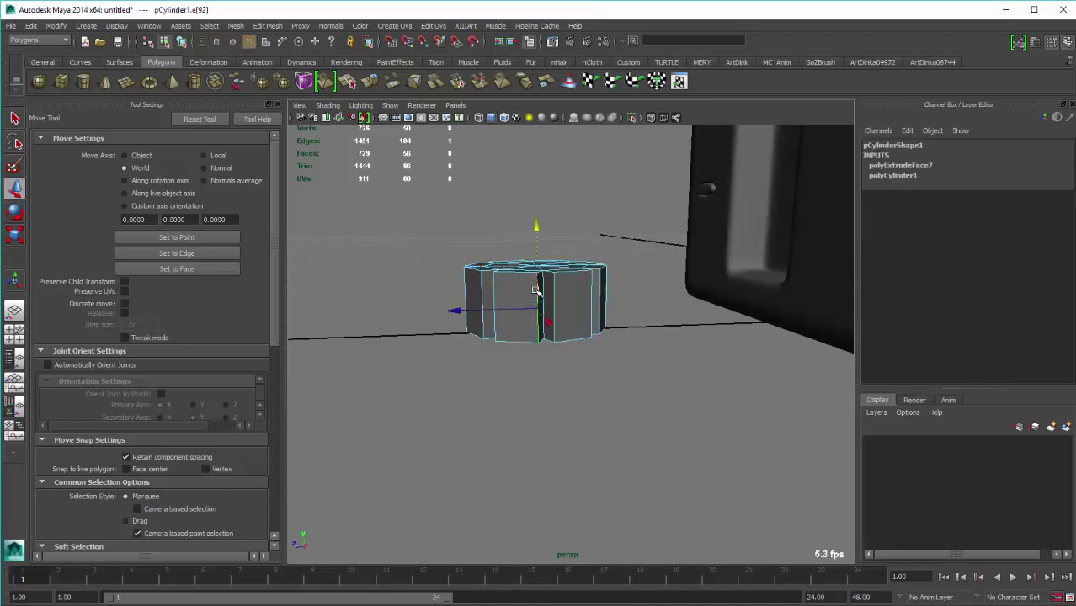
{"action": "right_click", "coordinate": [538, 290], "text": "shift"}
{"action": "left_click", "coordinate": [536, 366]}
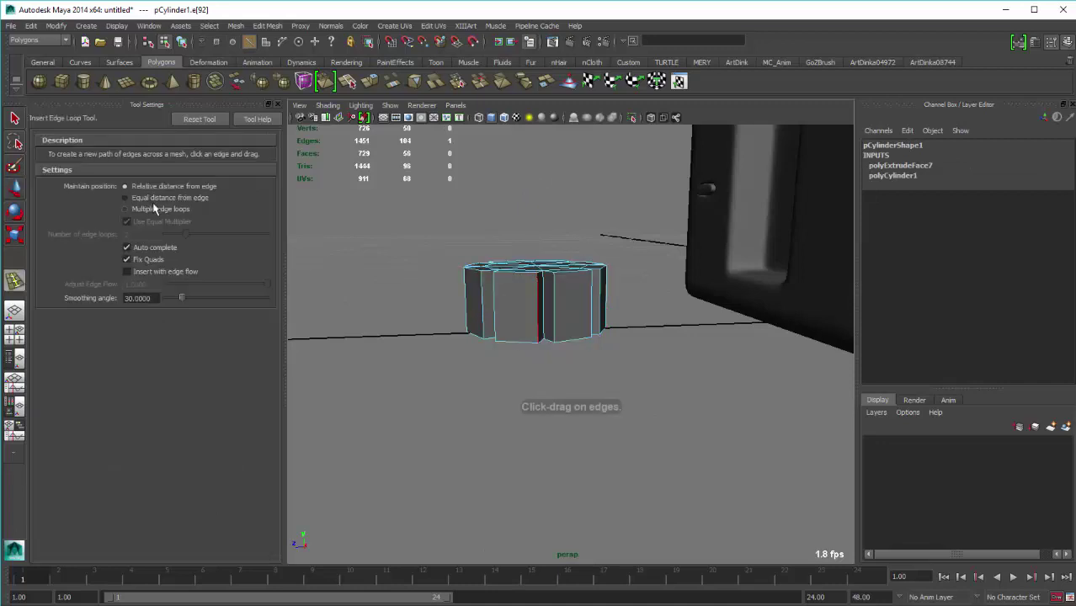
{"action": "left_click", "coordinate": [125, 209]}
{"action": "left_click", "coordinate": [536, 302]}
{"action": "key", "text": "r"}
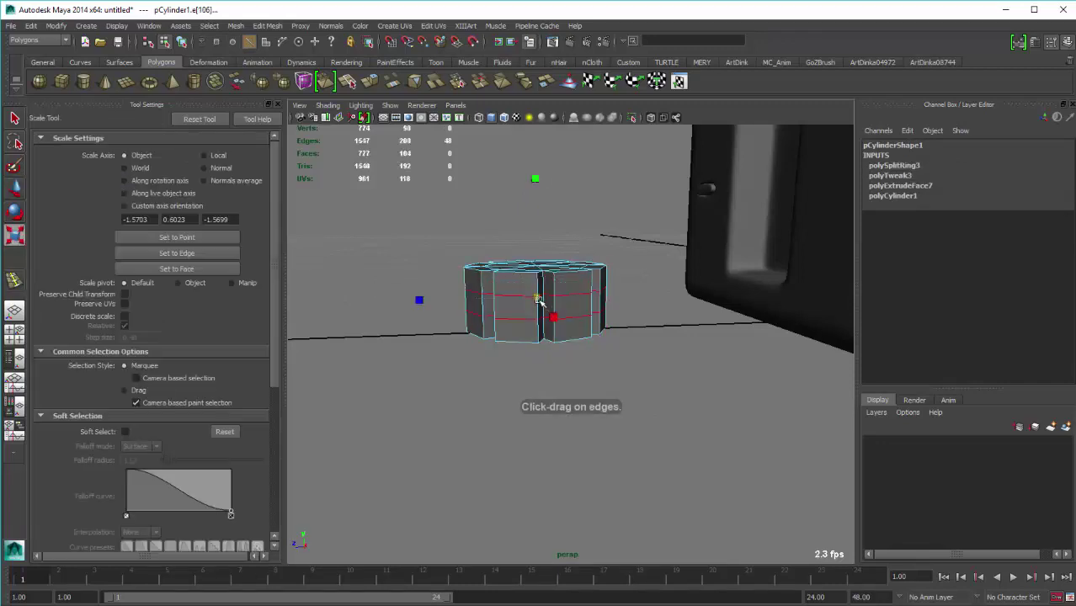
{"action": "left_click_drag", "start_coordinate": [533, 183], "coordinate": [569, 67]}
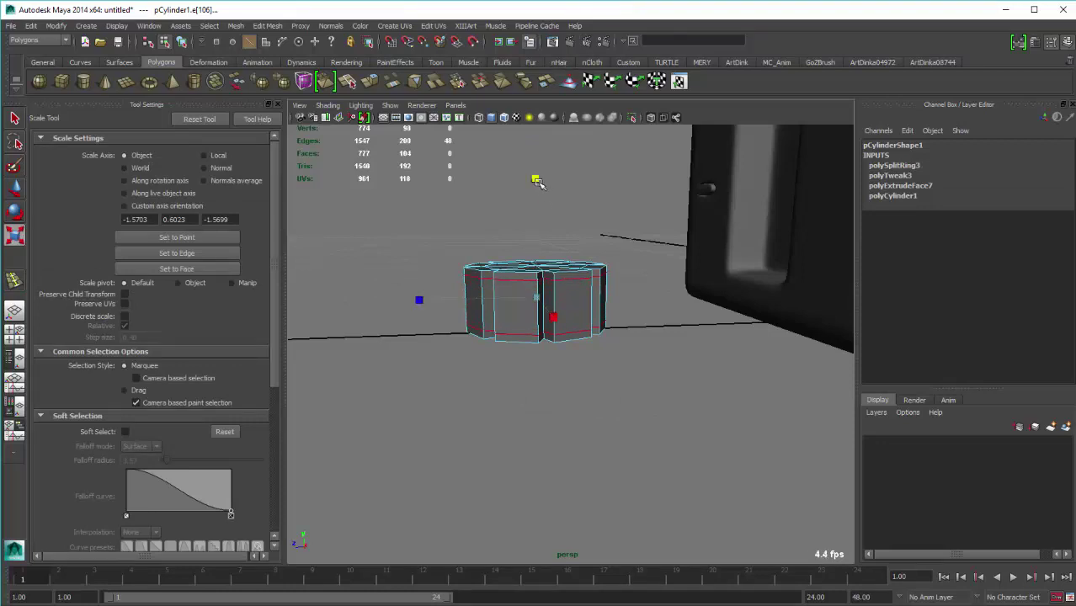
{"action": "left_click_drag", "start_coordinate": [536, 175], "coordinate": [487, 356], "text": "alt"}
{"action": "key", "text": "w"}
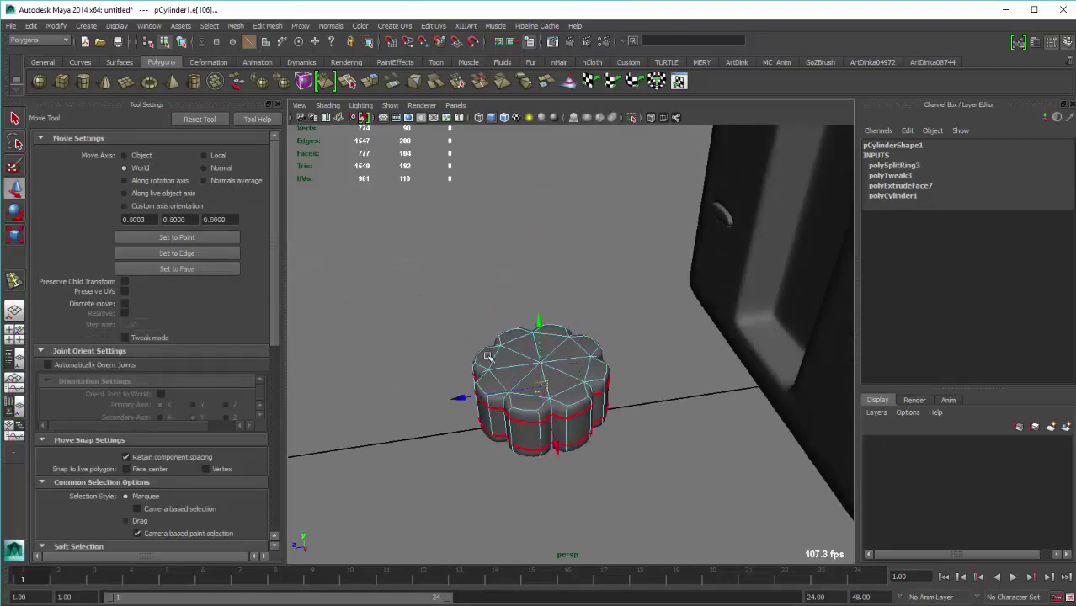
{"action": "right_click", "coordinate": [483, 354]}
{"action": "left_click", "coordinate": [538, 338]}
Rotate the knob 90 degrees on X and move it onto the toaster's front face
{"action": "left_click", "coordinate": [548, 377]}
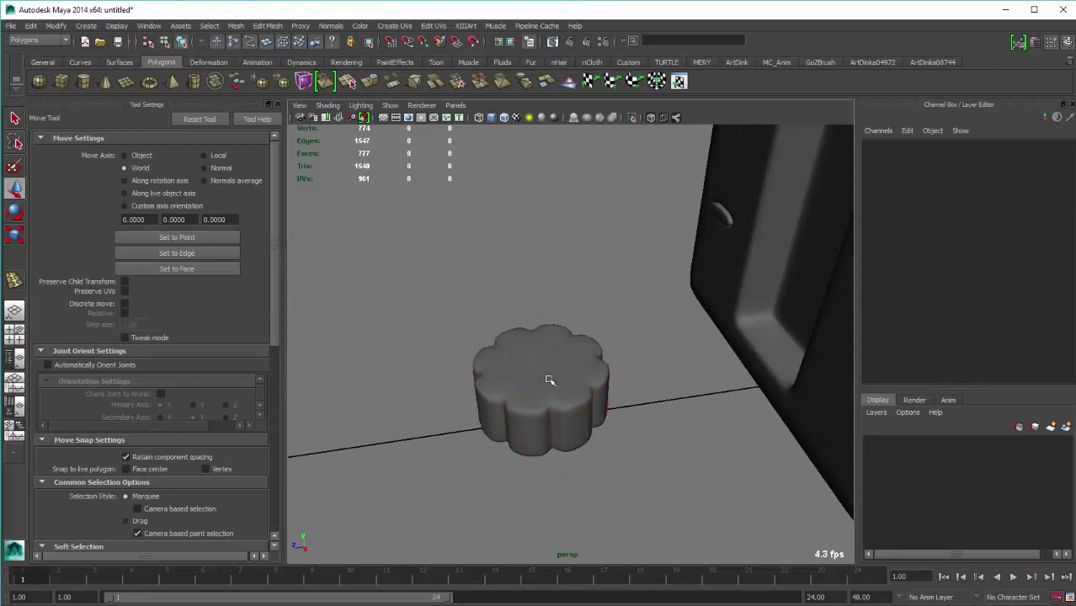
{"action": "mouse_move", "coordinate": [548, 377]}
{"action": "left_mouse_down", "text": "alt"}
{"action": "mouse_move", "coordinate": [572, 397]}
{"action": "mouse_move", "coordinate": [608, 400]}
{"action": "mouse_move", "coordinate": [463, 344]}
{"action": "mouse_move", "coordinate": [775, 259]}
{"action": "left_mouse_up", "text": "alt"}
{"action": "key", "text": "e"}
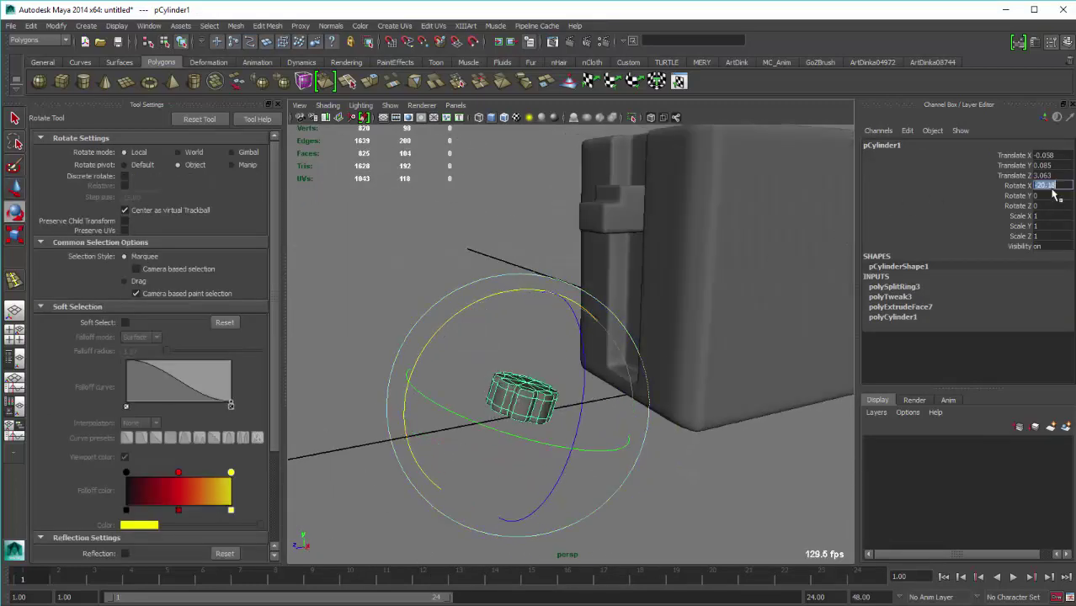
{"action": "type", "text": "90"}
{"action": "key", "text": "Return"}
{"action": "left_click_drag", "start_coordinate": [590, 360], "coordinate": [445, 336], "text": "alt"}
{"action": "key", "text": "w"}
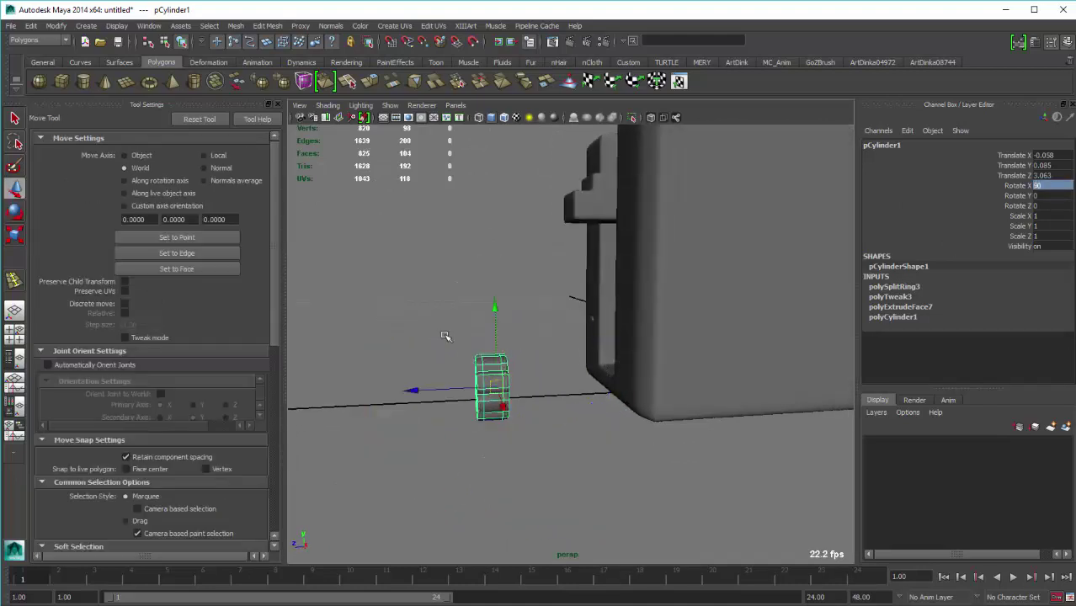
{"action": "mouse_move", "coordinate": [487, 384]}
{"action": "left_mouse_down"}
{"action": "mouse_move", "coordinate": [637, 228]}
{"action": "mouse_move", "coordinate": [620, 289]}
{"action": "mouse_move", "coordinate": [717, 356]}
{"action": "left_mouse_up"}
{"action": "left_click_drag", "start_coordinate": [718, 293], "coordinate": [790, 297]}
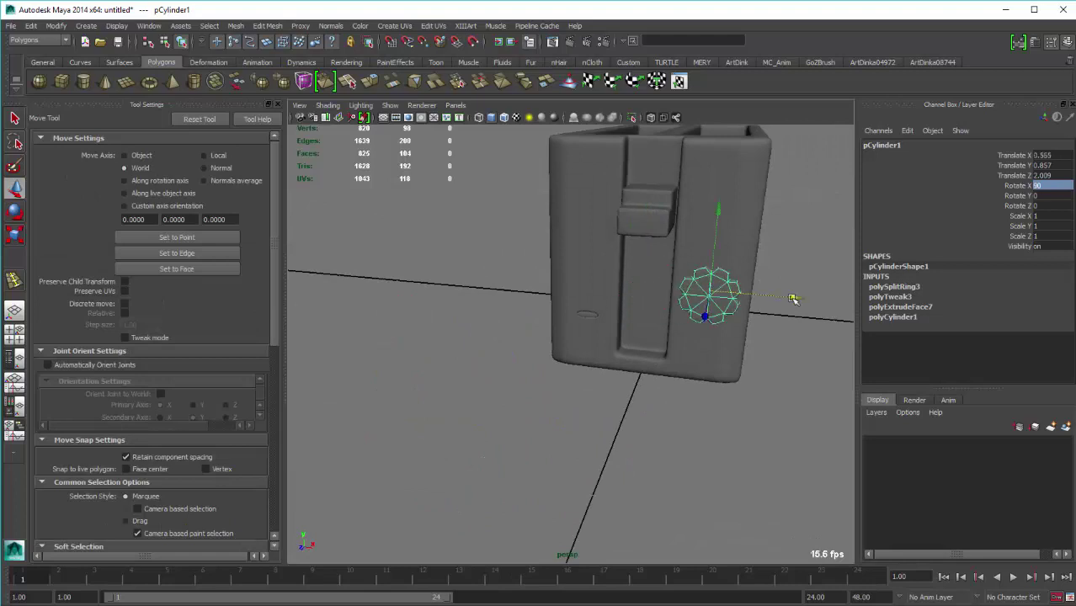
Scale the knob down to 0.599 and lower it on the toaster front
{"action": "key", "text": "r"}
{"action": "mouse_move", "coordinate": [710, 293]}
{"action": "left_mouse_down"}
{"action": "mouse_move", "coordinate": [686, 295]}
{"action": "mouse_move", "coordinate": [708, 294]}
{"action": "mouse_move", "coordinate": [645, 387]}
{"action": "mouse_move", "coordinate": [608, 391]}
{"action": "mouse_move", "coordinate": [499, 366]}
{"action": "mouse_move", "coordinate": [510, 368]}
{"action": "left_mouse_up"}
{"action": "key", "text": "w"}
{"action": "key", "text": "ctrl+z"}
{"action": "key", "text": "r"}
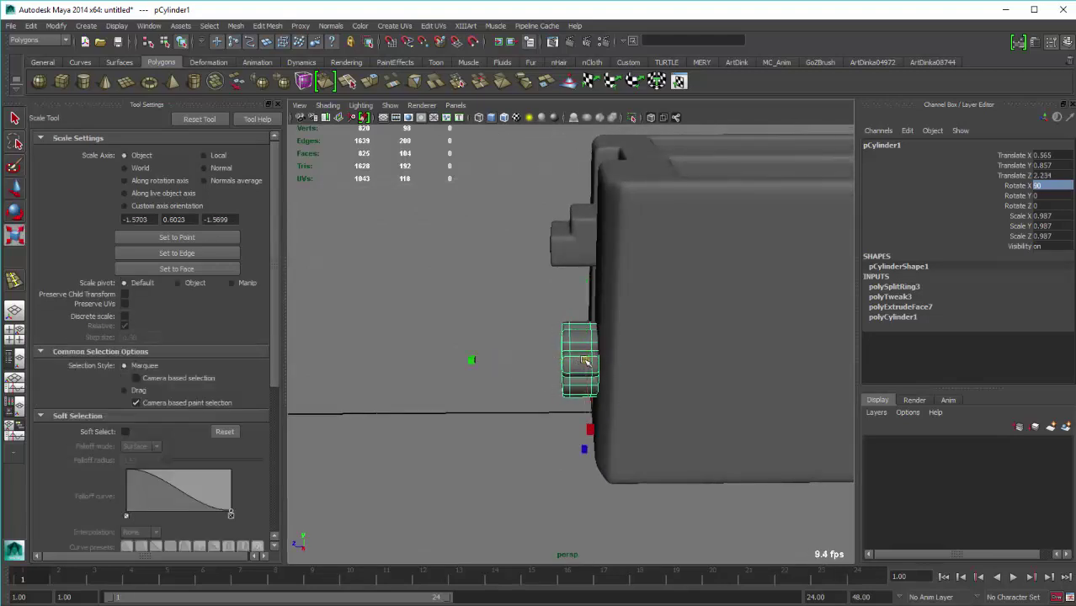
{"action": "mouse_move", "coordinate": [585, 361]}
{"action": "left_mouse_down"}
{"action": "mouse_move", "coordinate": [489, 363]}
{"action": "mouse_move", "coordinate": [620, 361]}
{"action": "mouse_move", "coordinate": [701, 287]}
{"action": "left_mouse_up"}
{"action": "key", "text": "w"}
{"action": "left_click_drag", "start_coordinate": [711, 208], "coordinate": [711, 235]}
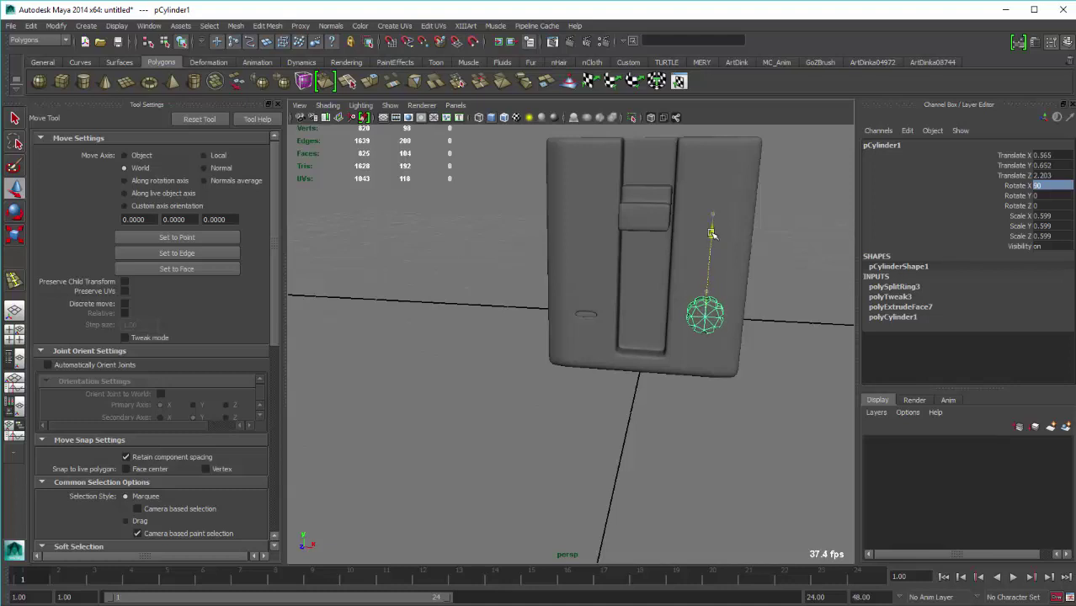
{"action": "left_click", "coordinate": [657, 402]}
Orbit around the toaster to check the knob from several sides, ending high above it
{"action": "scroll", "coordinate": [689, 399], "scroll_direction": "down", "scroll_amount": 5}
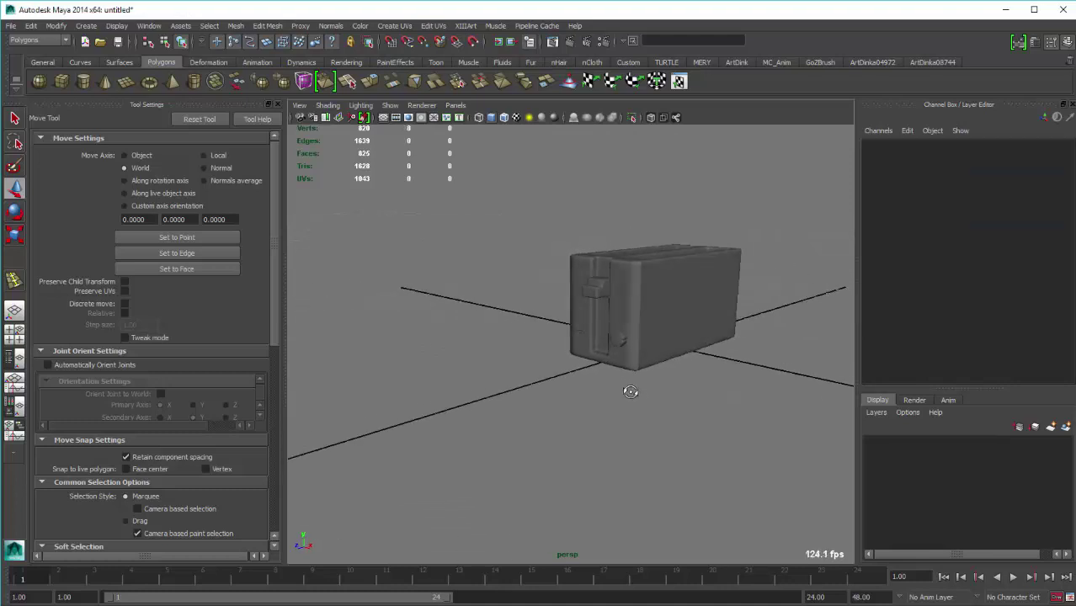
{"action": "mouse_move", "coordinate": [626, 389]}
{"action": "left_mouse_down", "text": "alt"}
{"action": "mouse_move", "coordinate": [608, 387]}
{"action": "mouse_move", "coordinate": [678, 346]}
{"action": "left_mouse_up", "text": "alt"}
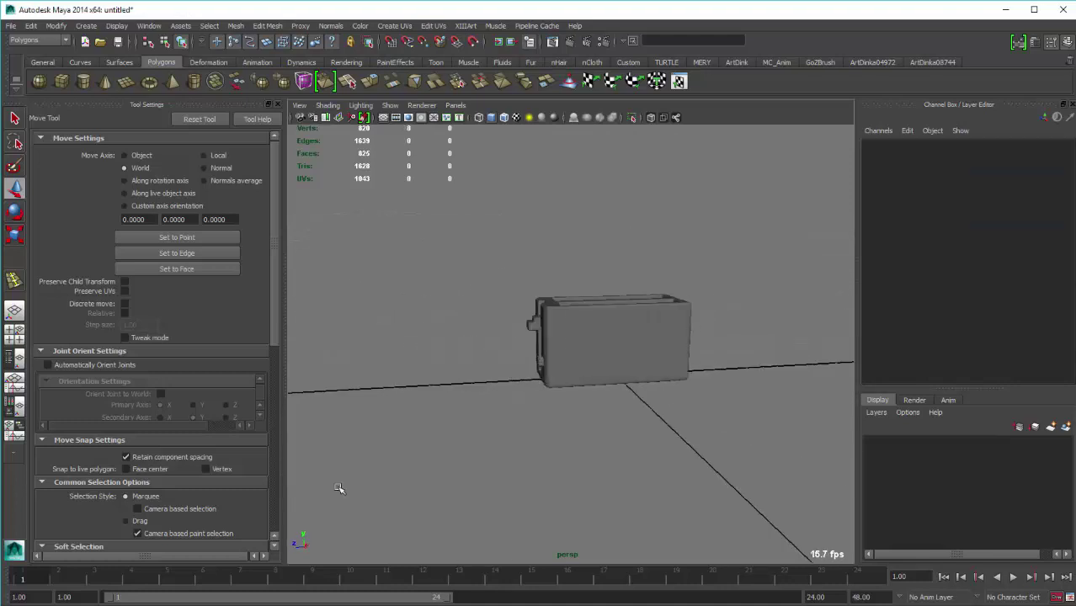
{"action": "left_click", "coordinate": [543, 375]}
{"action": "left_click_drag", "start_coordinate": [547, 414], "coordinate": [561, 361], "text": "alt"}
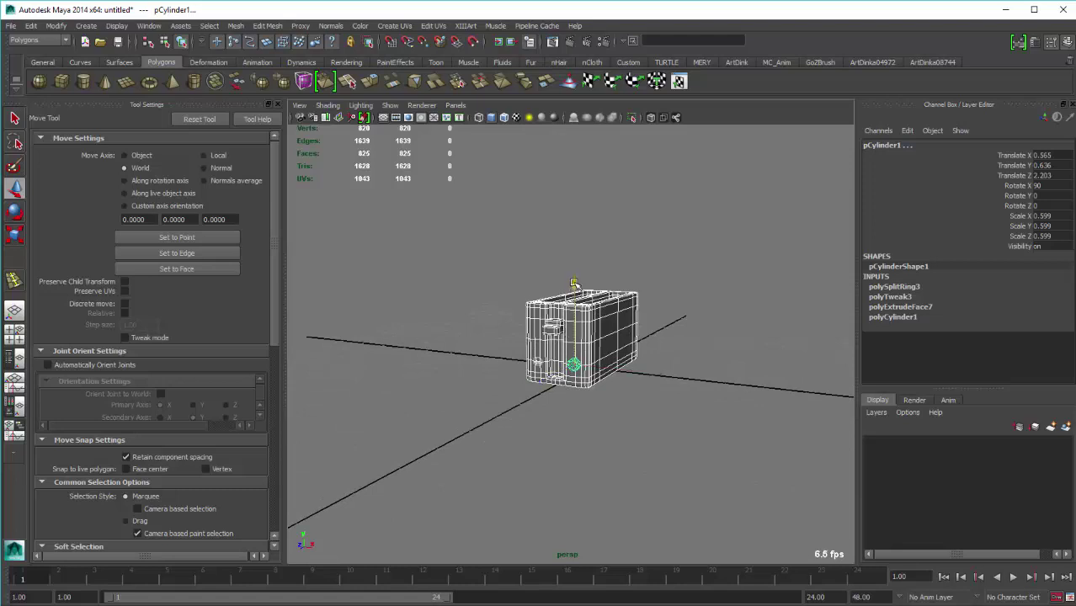
{"action": "mouse_move", "coordinate": [572, 284]}
{"action": "left_mouse_down", "text": "alt"}
{"action": "mouse_move", "coordinate": [560, 345]}
{"action": "mouse_move", "coordinate": [567, 403]}
{"action": "mouse_move", "coordinate": [548, 408]}
{"action": "left_mouse_up", "text": "alt"}
{"action": "left_click", "coordinate": [567, 404]}
{"action": "scroll", "coordinate": [589, 409], "scroll_direction": "up", "scroll_amount": 3}
{"action": "scroll", "coordinate": [555, 411], "scroll_direction": "up", "scroll_amount": 2}
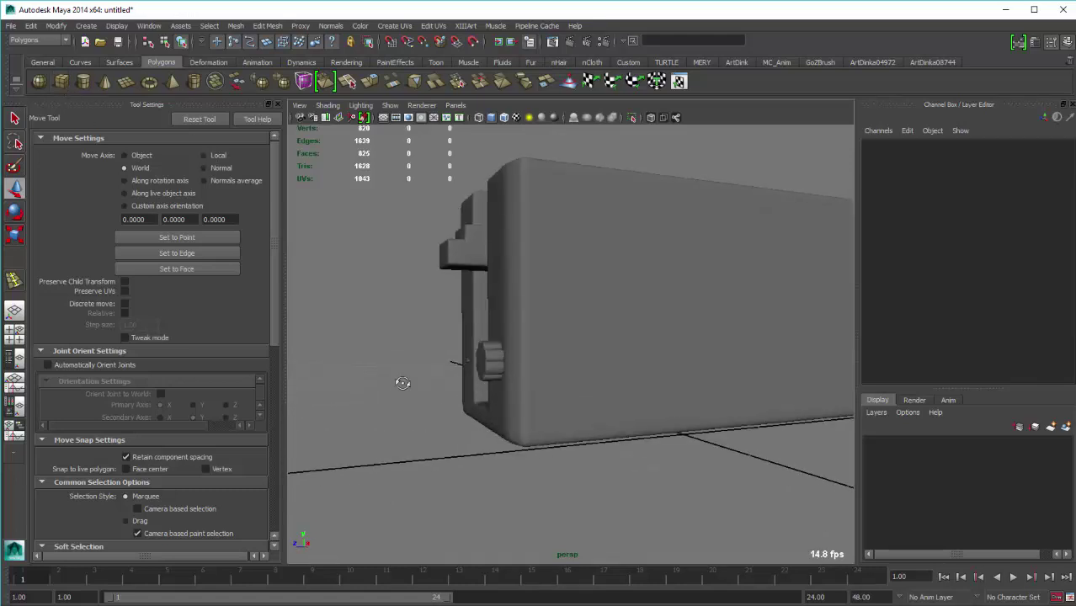
{"action": "mouse_move", "coordinate": [403, 383]}
{"action": "left_mouse_down", "text": "alt"}
{"action": "mouse_move", "coordinate": [469, 459]}
{"action": "mouse_move", "coordinate": [600, 479]}
{"action": "mouse_move", "coordinate": [600, 461]}
{"action": "left_mouse_up", "text": "alt"}
Finish the thin base box and centre it sideways under the toaster in the front view
{"action": "key", "text": "space"}
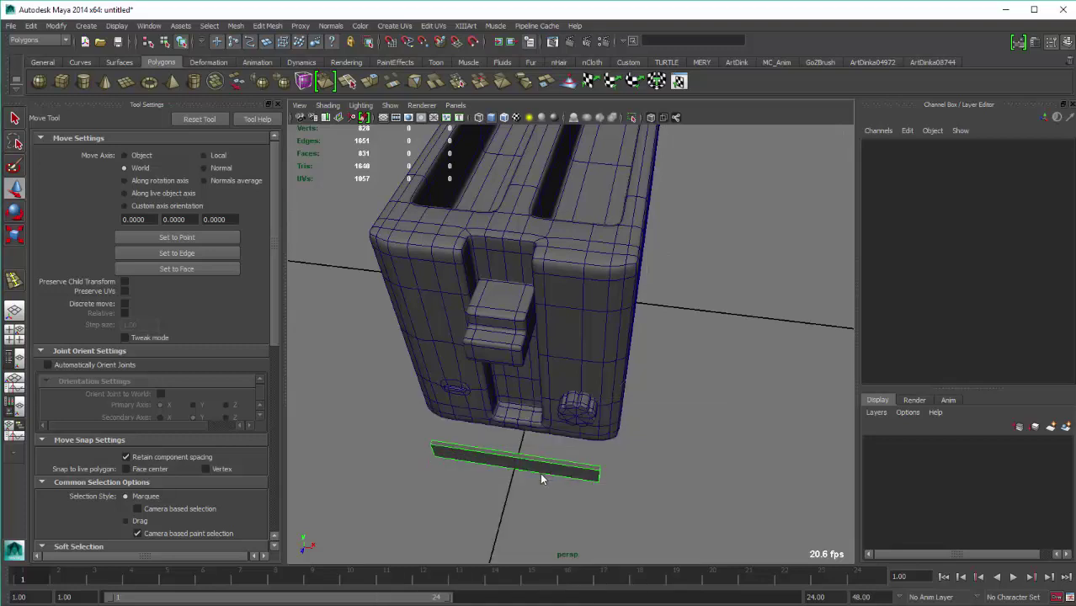
{"action": "left_click_drag", "start_coordinate": [524, 390], "coordinate": [549, 428], "text": "alt"}
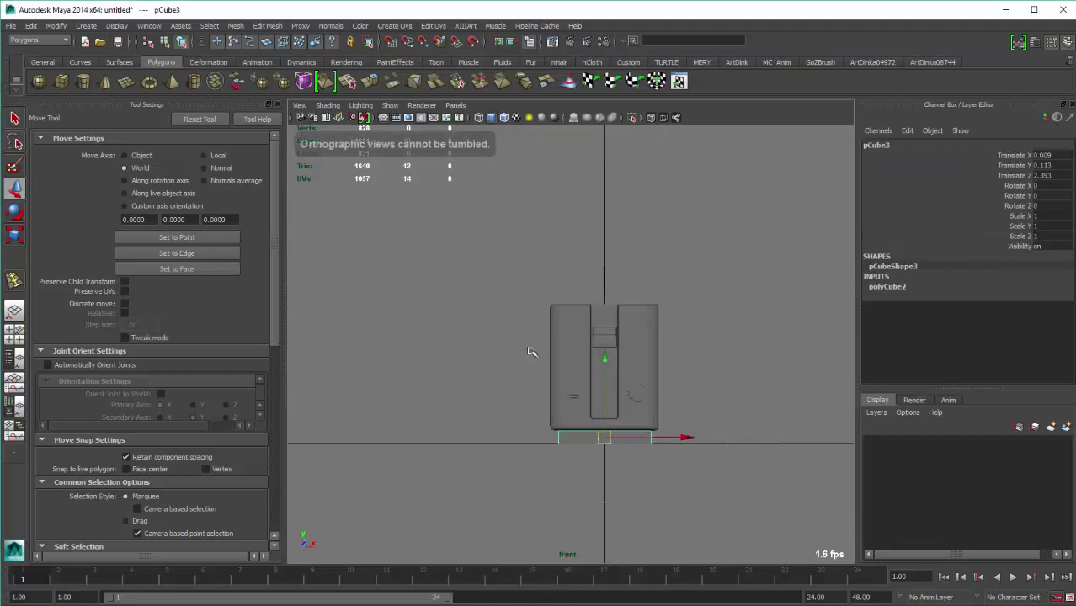
{"action": "scroll", "coordinate": [637, 409], "scroll_direction": "up", "scroll_amount": 5}
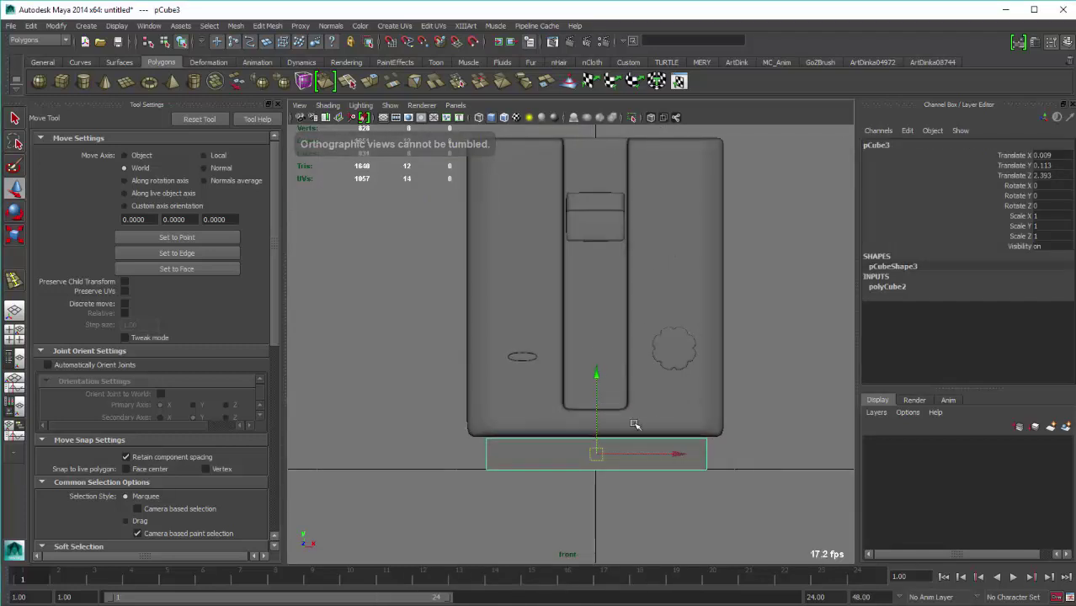
{"action": "left_click", "coordinate": [644, 453]}
{"action": "right_click_drag", "start_coordinate": [613, 440], "coordinate": [629, 446]}
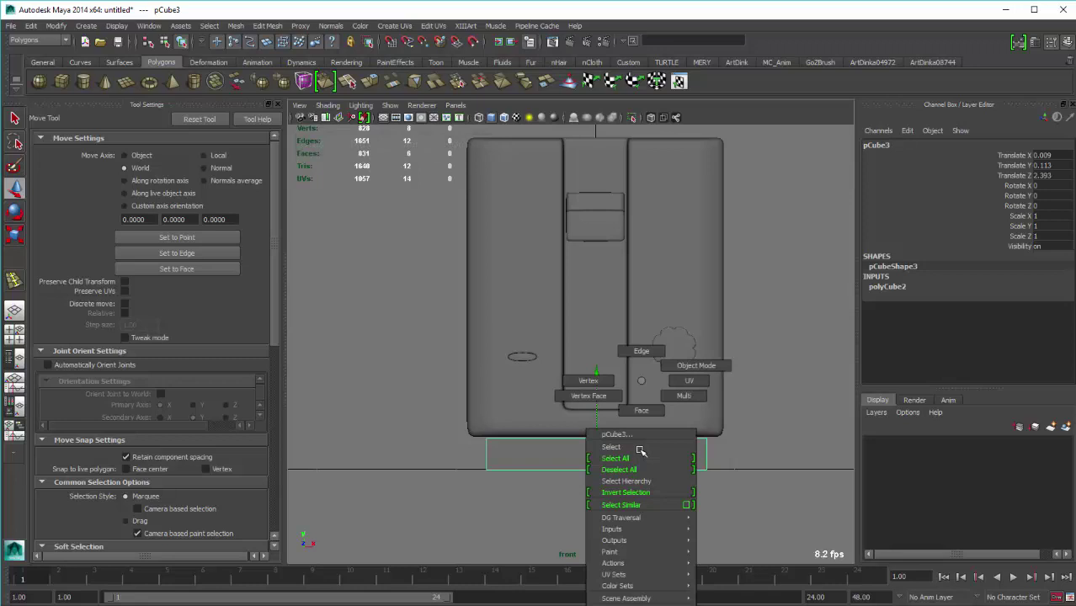
Lower the flower-shaped knob slightly in wireframe
{"action": "left_click", "coordinate": [674, 349]}
{"action": "key", "text": "4"}
{"action": "middle_click_drag", "start_coordinate": [664, 274], "coordinate": [654, 349], "text": "alt"}
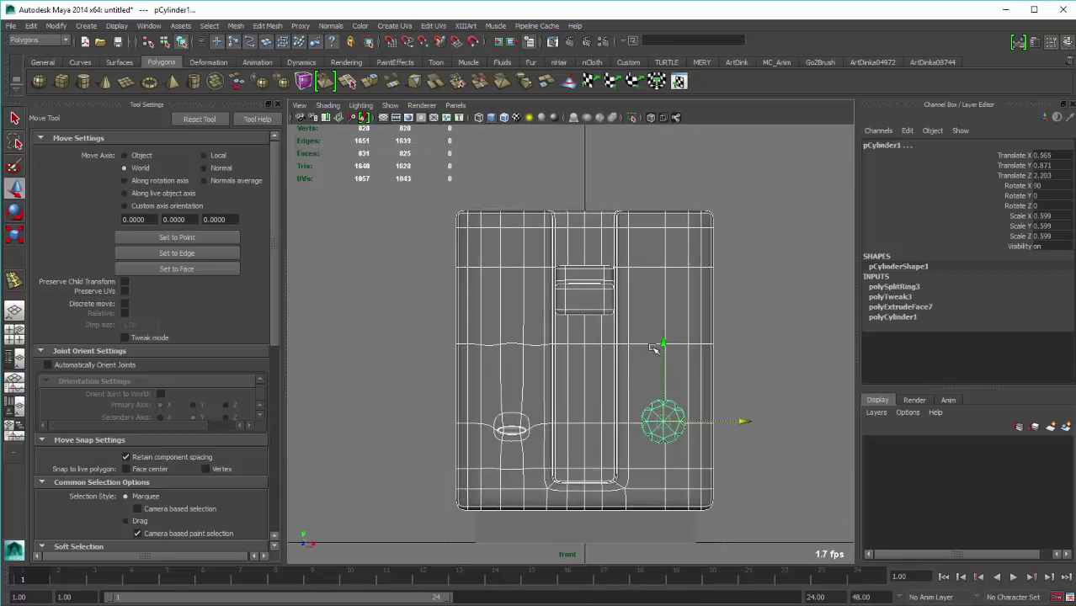
{"action": "left_click_drag", "start_coordinate": [661, 344], "coordinate": [662, 346]}
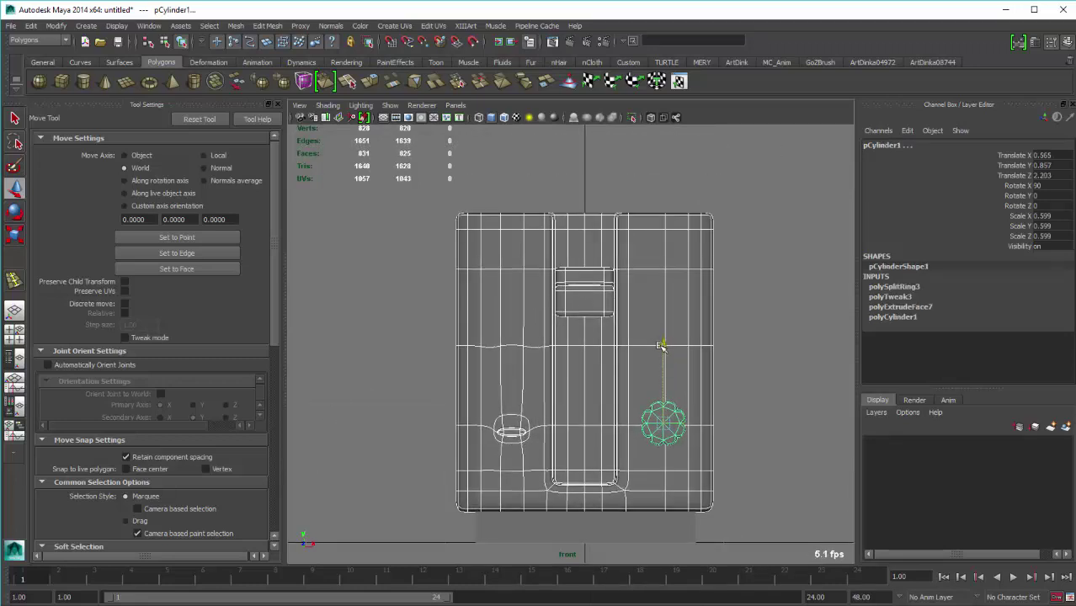
Select the flat block under the toaster and return to a shaded perspective view
{"action": "left_click", "coordinate": [626, 536]}
{"action": "key", "text": "5"}
{"action": "middle_click_drag", "start_coordinate": [627, 536], "coordinate": [641, 343], "text": "alt"}
{"action": "scroll", "coordinate": [640, 341], "scroll_direction": "up", "scroll_amount": 2}
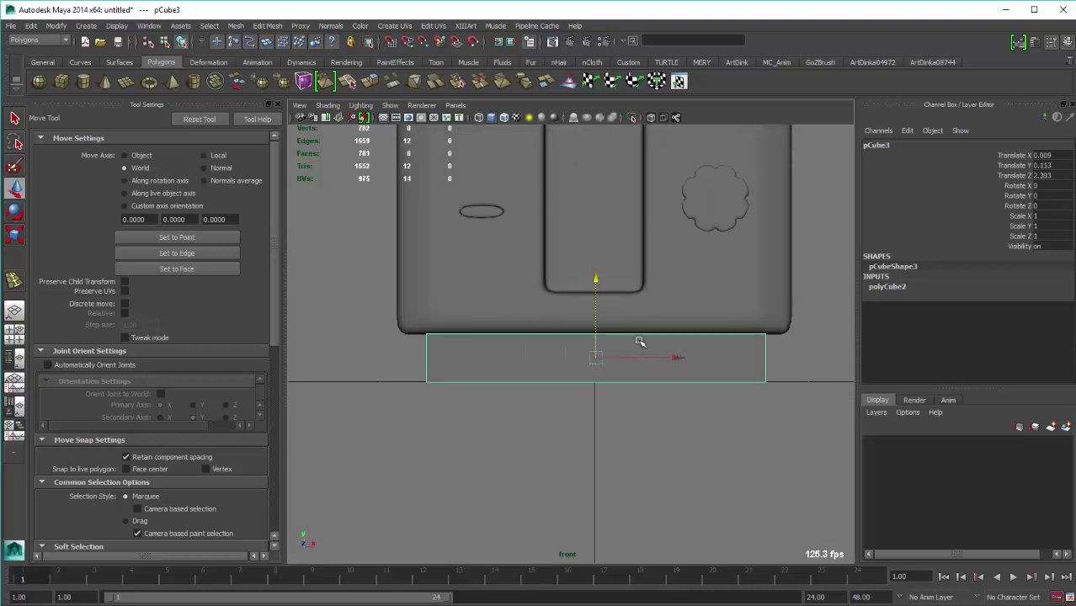
{"action": "key", "text": "space"}
{"action": "left_click", "coordinate": [639, 341]}
{"action": "mouse_move", "coordinate": [620, 335]}
{"action": "left_mouse_down", "text": "alt"}
{"action": "mouse_move", "coordinate": [392, 413]}
{"action": "mouse_move", "coordinate": [473, 400]}
{"action": "mouse_move", "coordinate": [564, 332]}
{"action": "mouse_move", "coordinate": [560, 404]}
{"action": "left_mouse_up", "text": "alt"}
Move one side face (f[3]) of the foot block to slant it
{"action": "scroll", "coordinate": [573, 446], "scroll_direction": "up", "scroll_amount": 3}
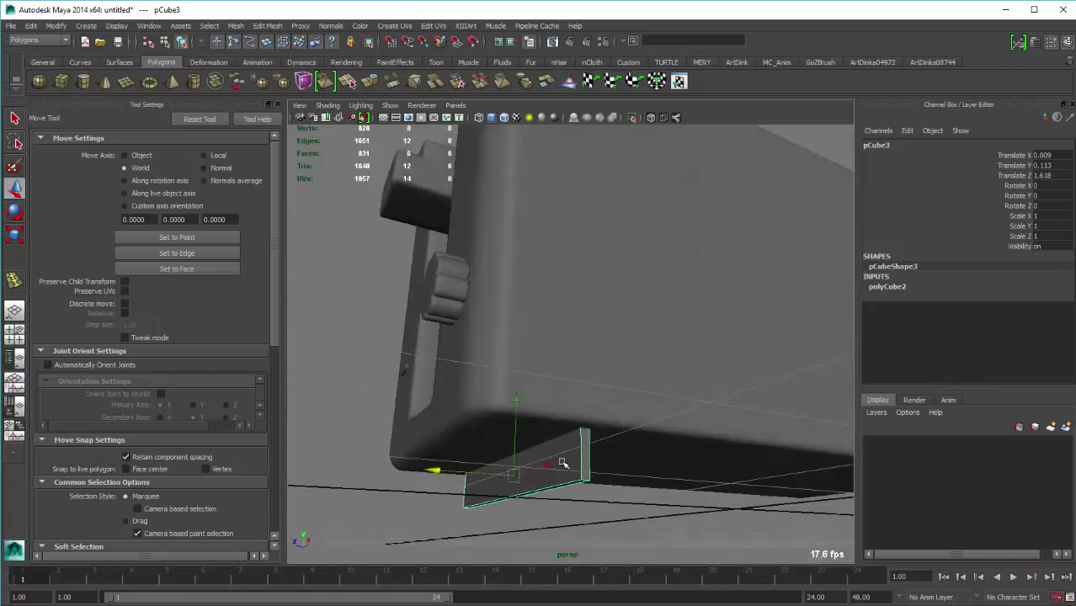
{"action": "right_click", "coordinate": [573, 454]}
{"action": "left_click", "coordinate": [554, 469]}
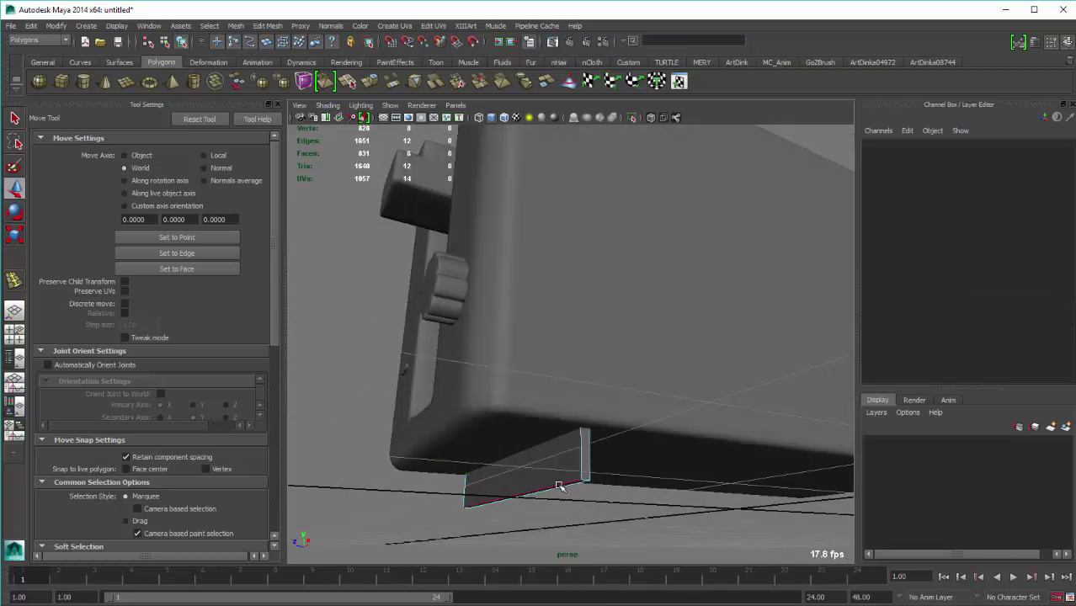
{"action": "left_click_drag", "start_coordinate": [557, 487], "coordinate": [547, 471], "text": "alt"}
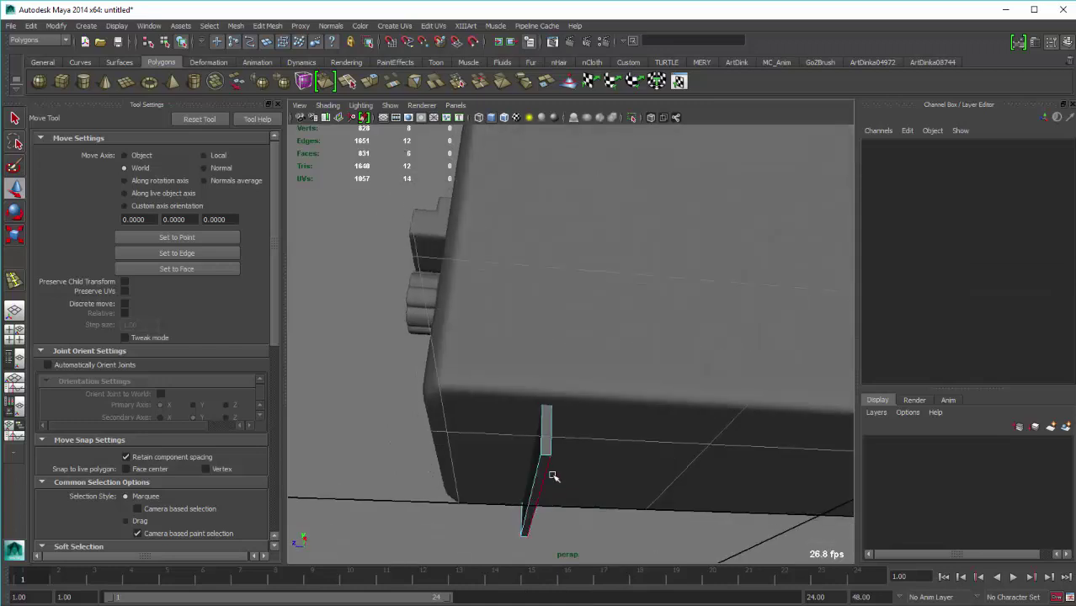
{"action": "right_click", "coordinate": [545, 380]}
{"action": "left_click", "coordinate": [544, 481]}
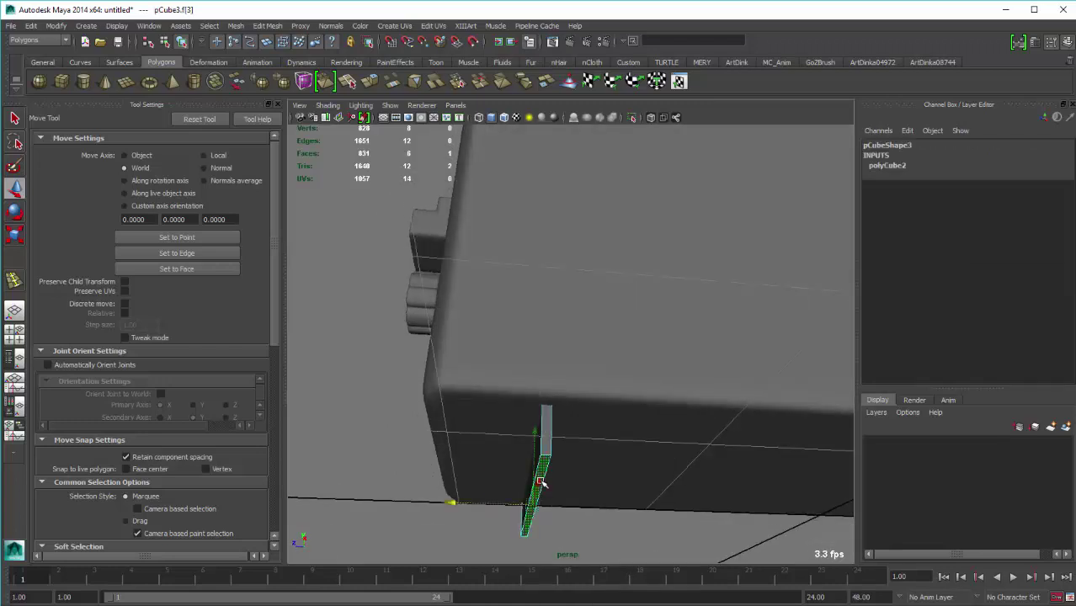
{"action": "mouse_move", "coordinate": [543, 481]}
{"action": "left_mouse_down", "text": "alt"}
{"action": "mouse_move", "coordinate": [468, 497]}
{"action": "mouse_move", "coordinate": [532, 454]}
{"action": "mouse_move", "coordinate": [557, 456]}
{"action": "left_mouse_up", "text": "alt"}
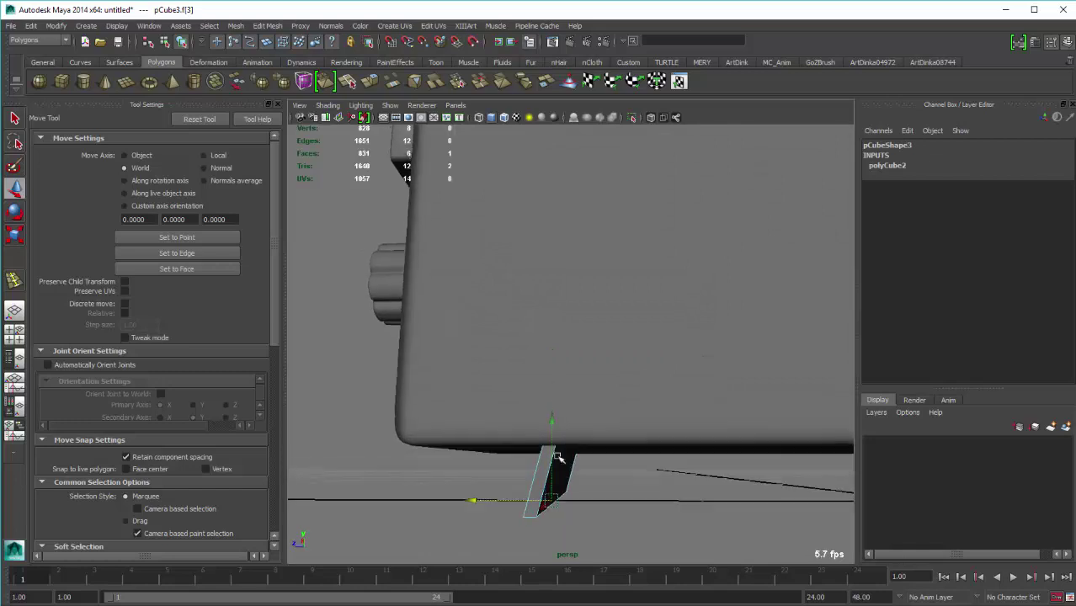
Split the foot block with an edge loop from its edge ring and nudge the loop down
{"action": "right_click_drag", "start_coordinate": [549, 462], "coordinate": [549, 487]}
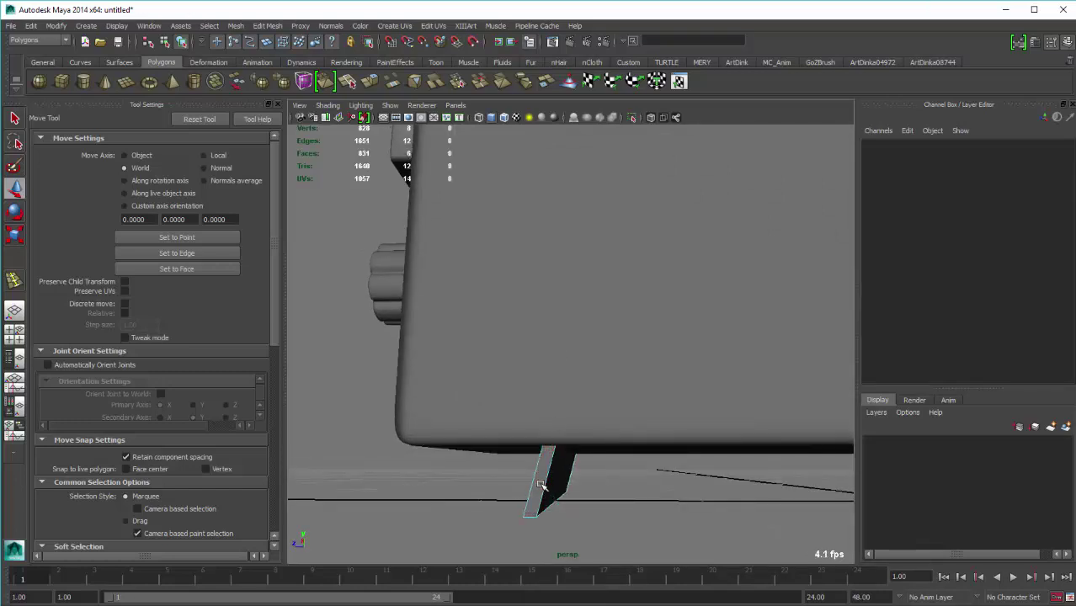
{"action": "left_click", "coordinate": [546, 482]}
{"action": "right_click", "coordinate": [546, 482], "text": "ctrl"}
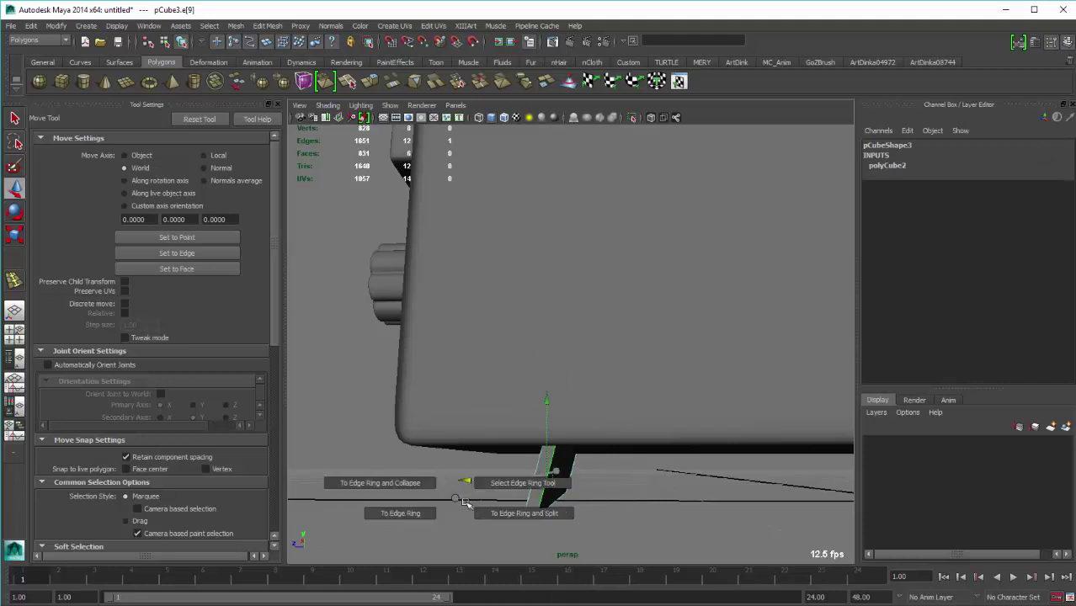
{"action": "right_click_drag", "start_coordinate": [460, 497], "coordinate": [500, 500], "text": "ctrl"}
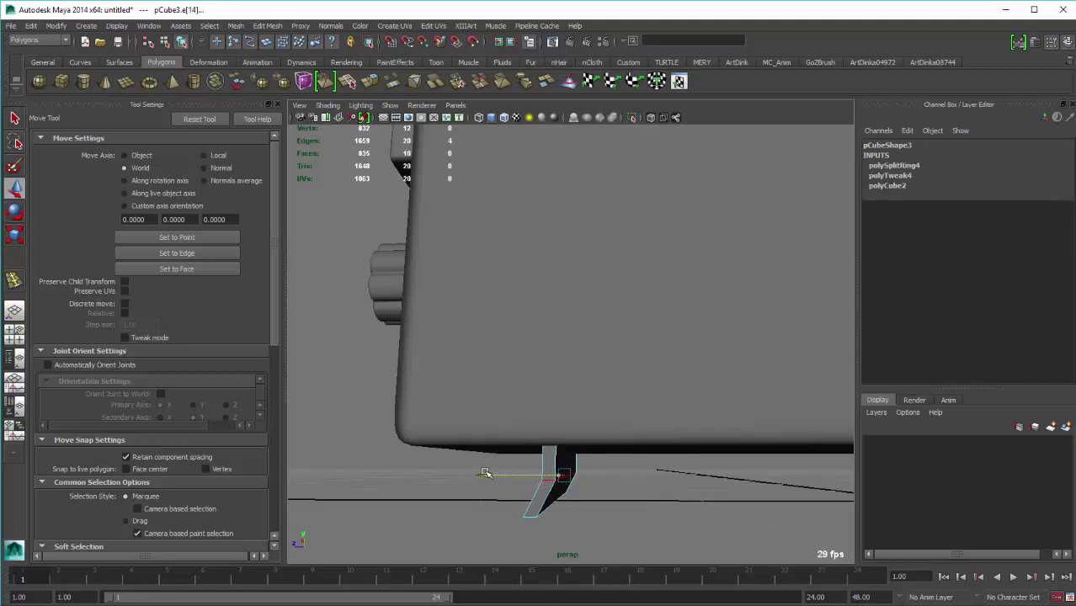
{"action": "left_click_drag", "start_coordinate": [563, 401], "coordinate": [563, 408]}
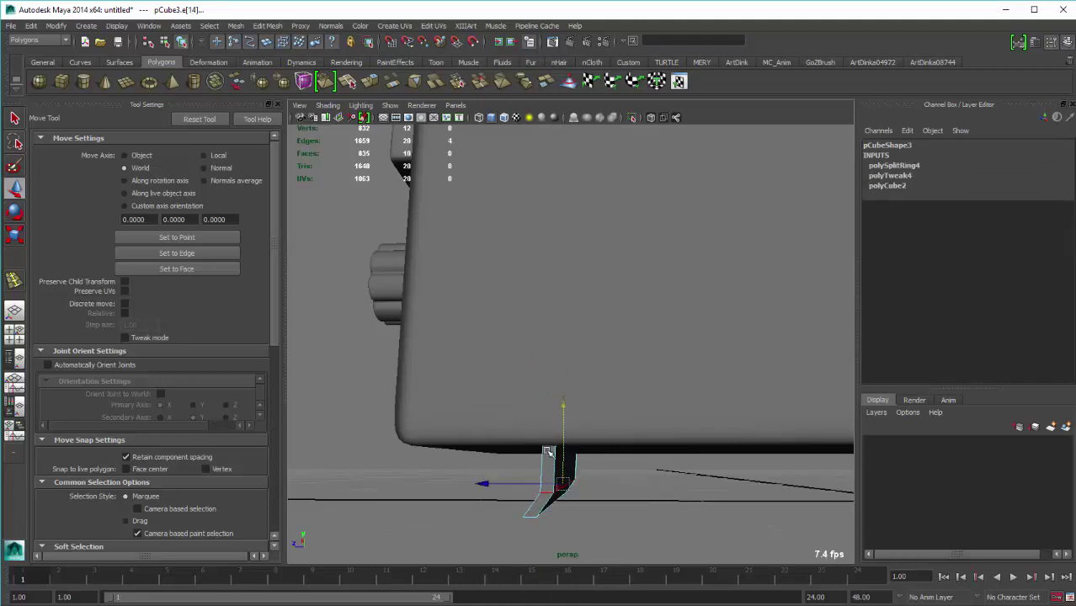
{"action": "left_click_drag", "start_coordinate": [550, 453], "coordinate": [476, 520], "text": "alt"}
Split a second edge loop around the foot block from another edge ring
{"action": "left_click", "coordinate": [509, 509]}
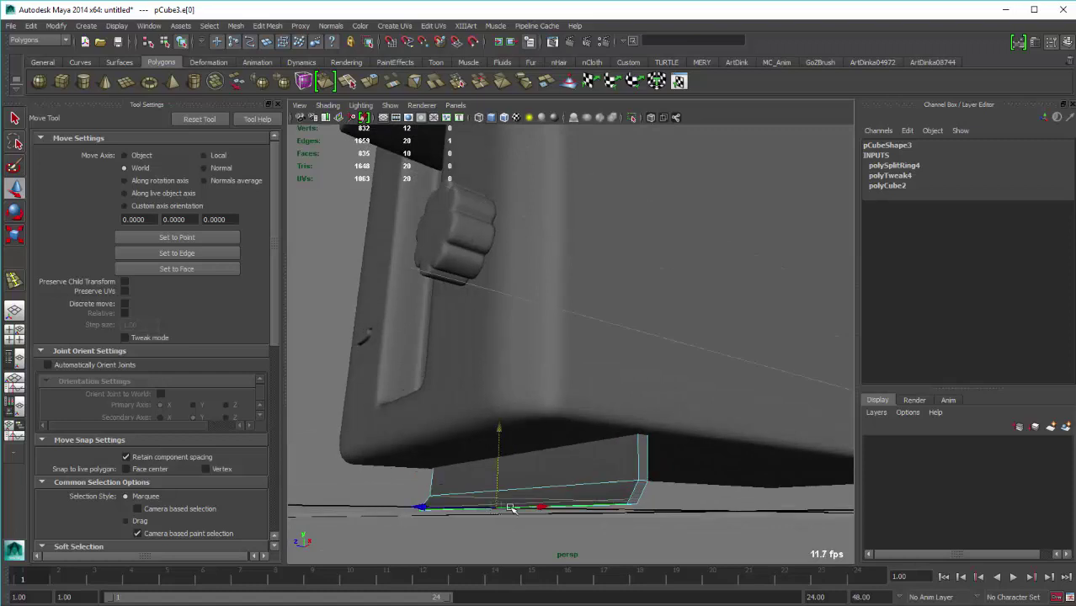
{"action": "right_click", "coordinate": [511, 508], "text": "ctrl"}
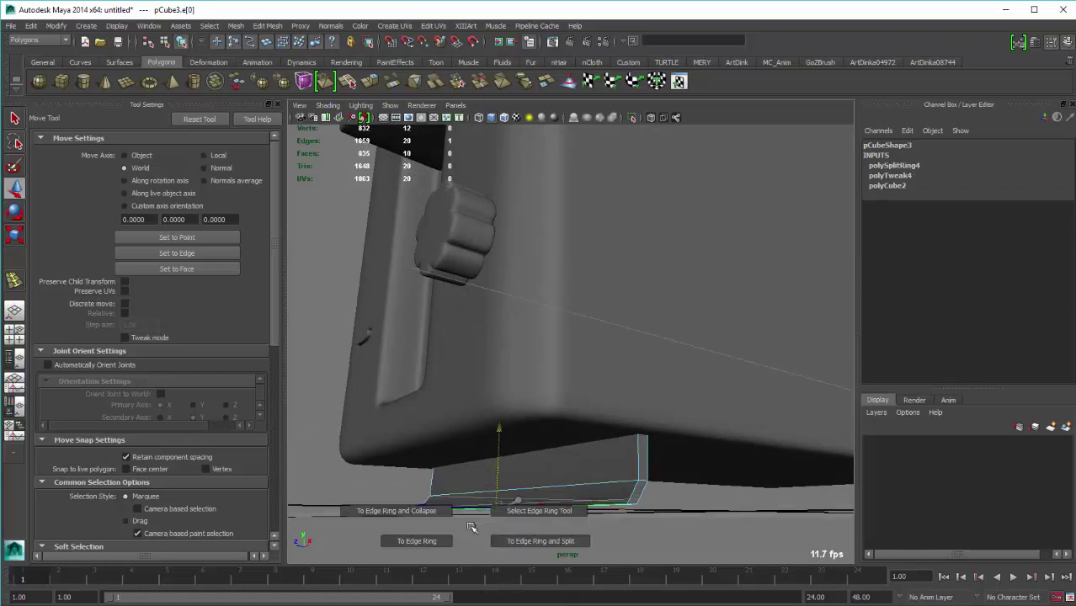
{"action": "right_click_drag", "start_coordinate": [501, 513], "coordinate": [497, 539], "text": "ctrl"}
{"action": "mouse_move", "coordinate": [497, 539]}
{"action": "left_mouse_down", "text": "alt"}
{"action": "mouse_move", "coordinate": [535, 453]}
{"action": "mouse_move", "coordinate": [493, 480]}
{"action": "left_mouse_up", "text": "alt"}
In wireframe, insert two more edge loops (polySplitRing6, polySplitRing7) along the foot
{"action": "key", "text": "4"}
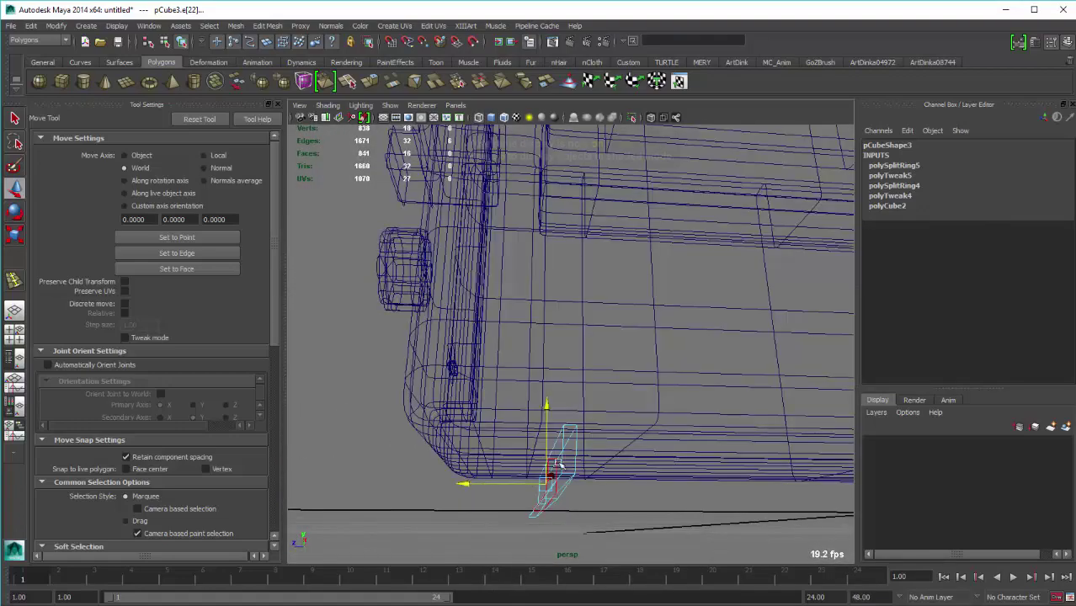
{"action": "mouse_move", "coordinate": [557, 461]}
{"action": "left_mouse_down", "text": "alt"}
{"action": "mouse_move", "coordinate": [552, 471]}
{"action": "mouse_move", "coordinate": [590, 499]}
{"action": "mouse_move", "coordinate": [566, 516]}
{"action": "mouse_move", "coordinate": [571, 493]}
{"action": "mouse_move", "coordinate": [526, 497]}
{"action": "left_mouse_up", "text": "alt"}
{"action": "left_click", "coordinate": [442, 480]}
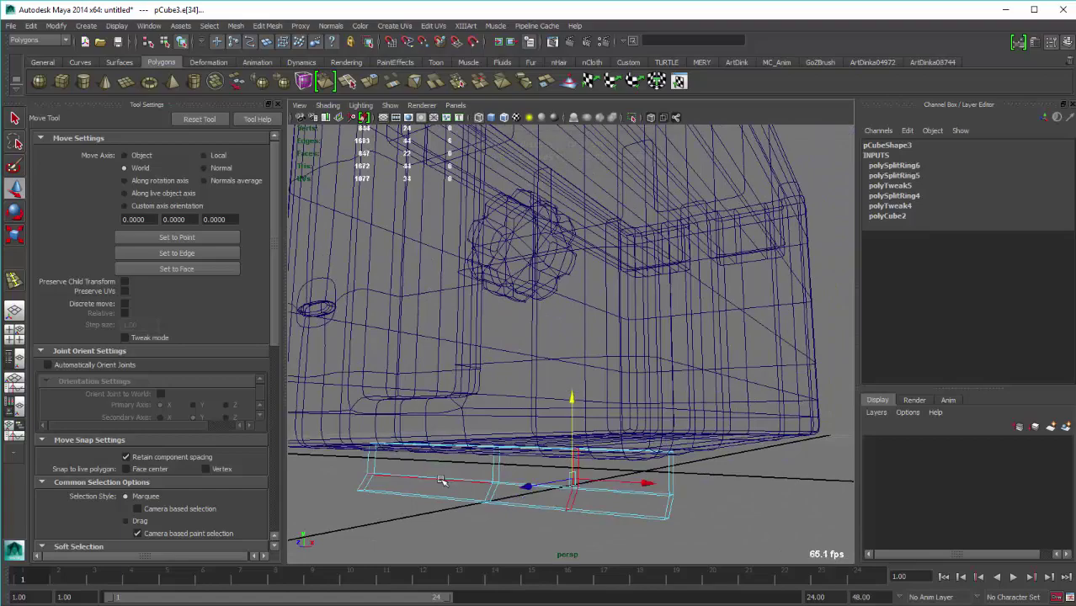
{"action": "left_click", "coordinate": [371, 484]}
{"action": "mouse_move", "coordinate": [371, 484]}
{"action": "left_mouse_down", "text": "alt"}
{"action": "mouse_move", "coordinate": [470, 473]}
{"action": "mouse_move", "coordinate": [592, 430]}
{"action": "mouse_move", "coordinate": [608, 487]}
{"action": "left_mouse_up", "text": "alt"}
{"action": "right_click_drag", "start_coordinate": [608, 487], "coordinate": [618, 468], "text": "shift"}
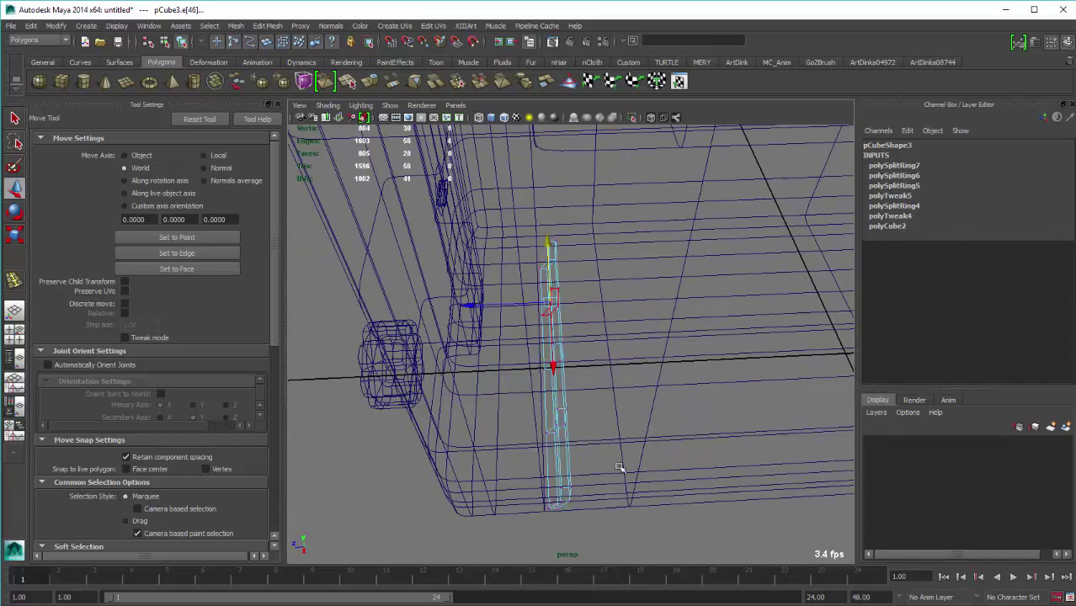
Select a vertex loop on the foot and move it to bend the foot into a curve
{"action": "mouse_move", "coordinate": [532, 564]}
{"action": "left_mouse_down"}
{"action": "mouse_move", "coordinate": [581, 495]}
{"action": "mouse_move", "coordinate": [572, 205]}
{"action": "left_mouse_up"}
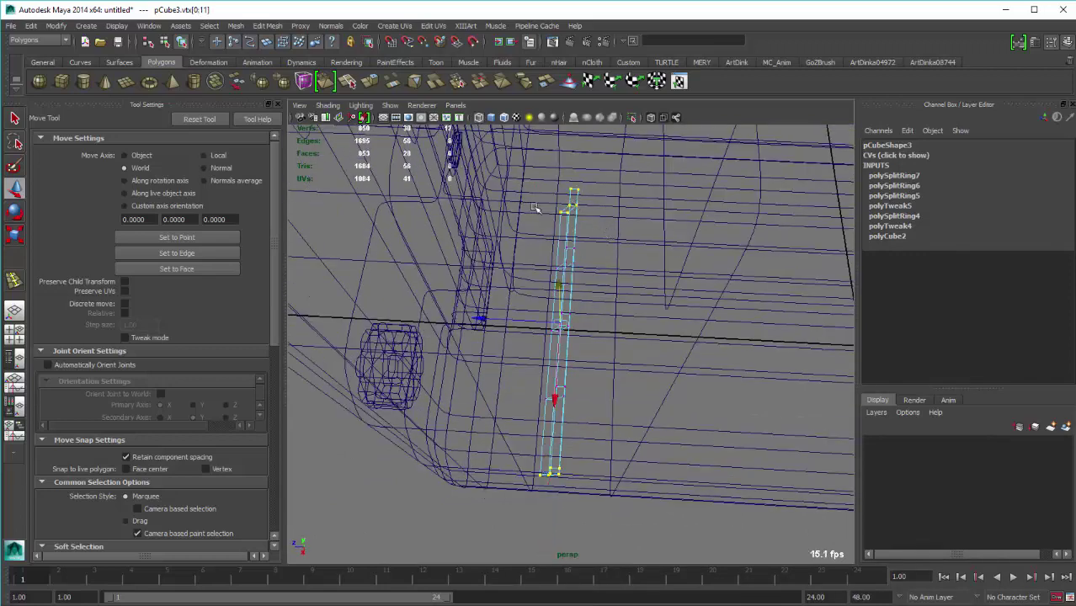
{"action": "mouse_move", "coordinate": [563, 321]}
{"action": "right_mouse_down", "text": "shift"}
{"action": "mouse_move", "coordinate": [486, 319]}
{"action": "mouse_move", "coordinate": [512, 348]}
{"action": "right_mouse_up", "text": "shift"}
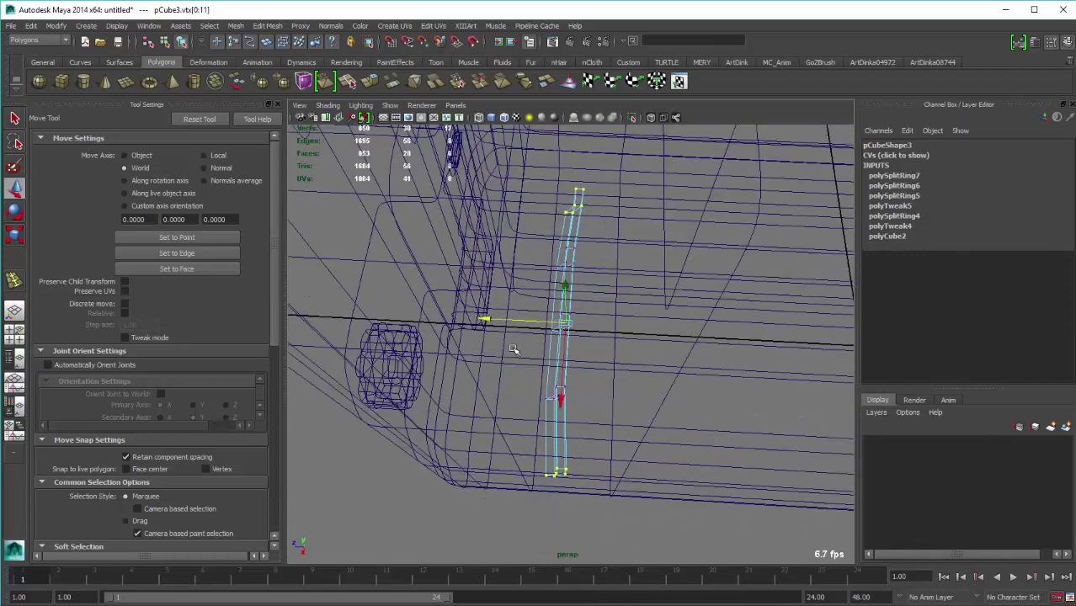
{"action": "left_click_drag", "start_coordinate": [512, 349], "coordinate": [637, 284], "text": "alt"}
{"action": "key", "text": "5"}
{"action": "mouse_move", "coordinate": [587, 334]}
{"action": "left_mouse_down", "text": "alt"}
{"action": "mouse_move", "coordinate": [515, 378]}
{"action": "mouse_move", "coordinate": [550, 367]}
{"action": "mouse_move", "coordinate": [560, 404]}
{"action": "left_mouse_up", "text": "alt"}
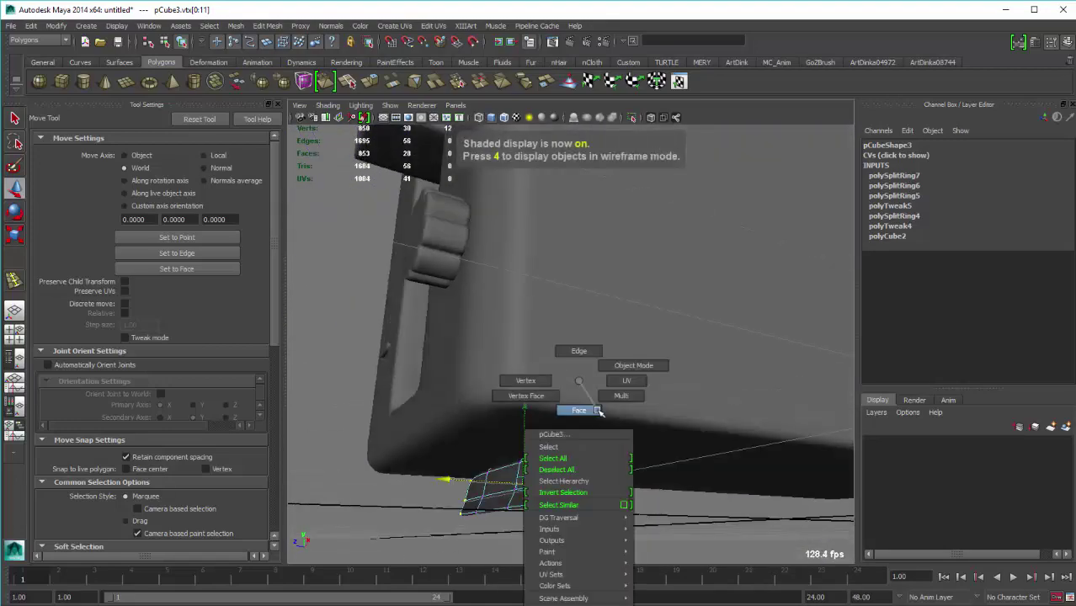
Back in shaded view, switch to edge mode and select an edge on the foot
{"action": "right_click_drag", "start_coordinate": [579, 470], "coordinate": [623, 379]}
{"action": "mouse_move", "coordinate": [623, 379]}
{"action": "left_mouse_down", "text": "alt"}
{"action": "mouse_move", "coordinate": [600, 491]}
{"action": "mouse_move", "coordinate": [531, 434]}
{"action": "mouse_move", "coordinate": [592, 417]}
{"action": "left_mouse_up", "text": "alt"}
{"action": "right_click_drag", "start_coordinate": [589, 384], "coordinate": [571, 447]}
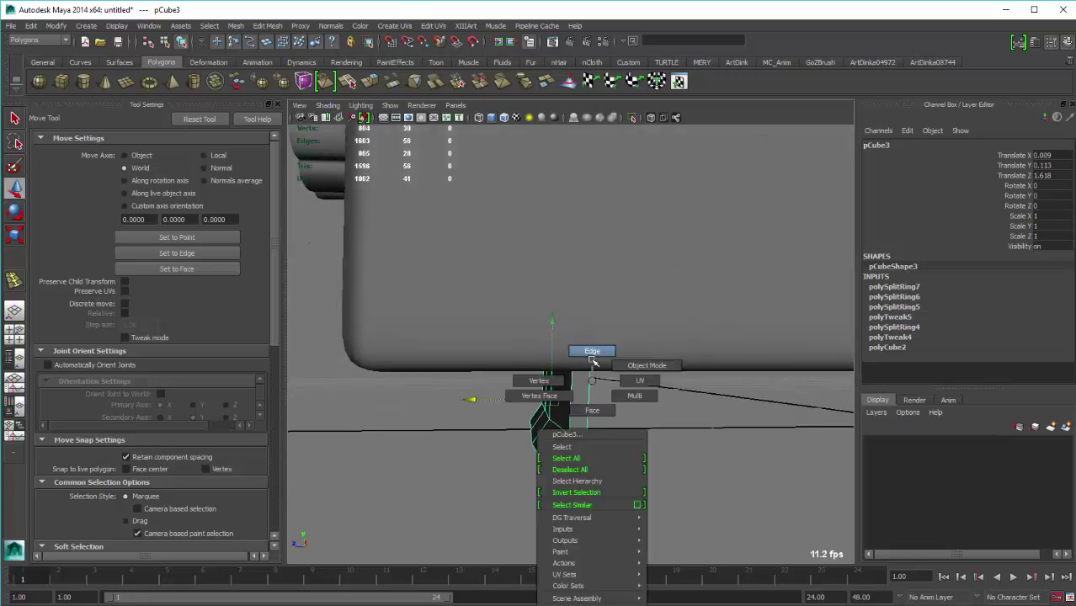
{"action": "left_click", "coordinate": [563, 435]}
Convert the edge to its edge ring and split it, adding loop polySplitRing8
{"action": "left_click_drag", "start_coordinate": [563, 436], "coordinate": [606, 418], "text": "alt"}
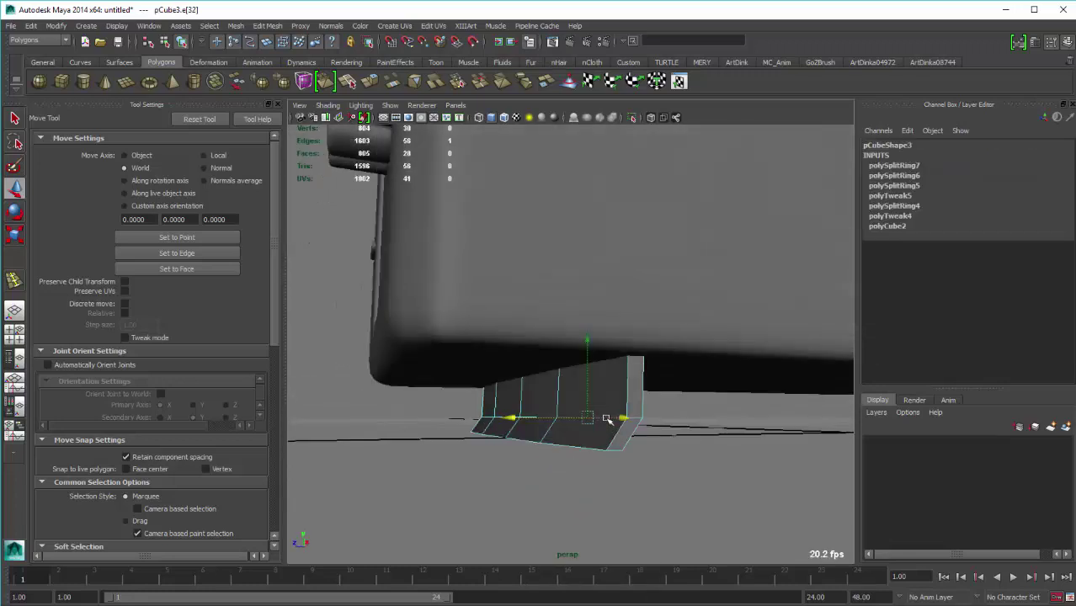
{"action": "right_click", "coordinate": [606, 419], "text": "ctrl"}
{"action": "left_click", "coordinate": [545, 434]}
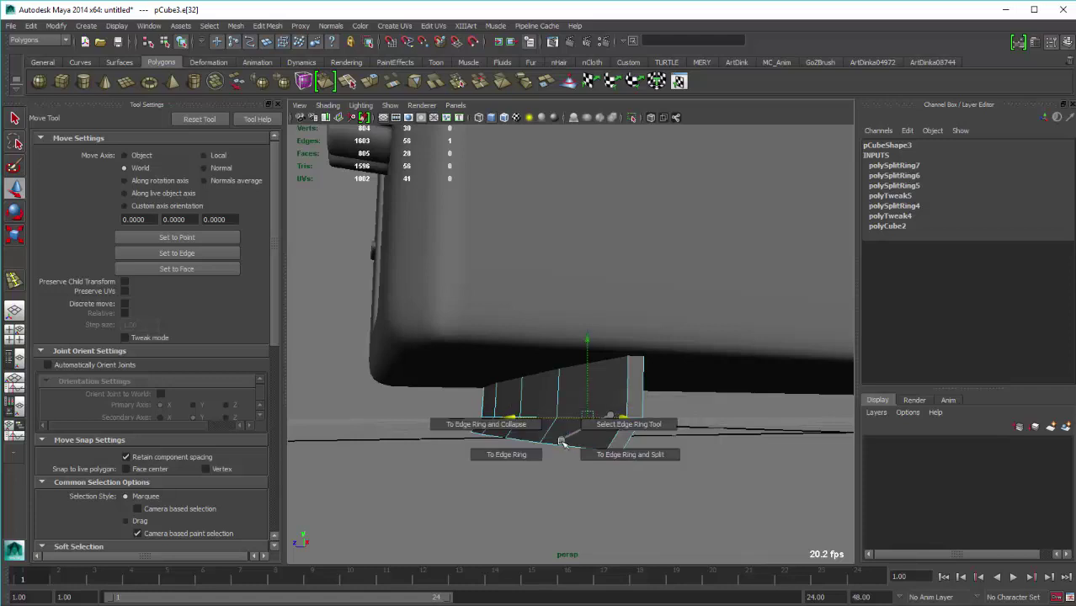
{"action": "left_click", "coordinate": [636, 444]}
{"action": "left_click_drag", "start_coordinate": [637, 444], "coordinate": [651, 359], "text": "alt"}
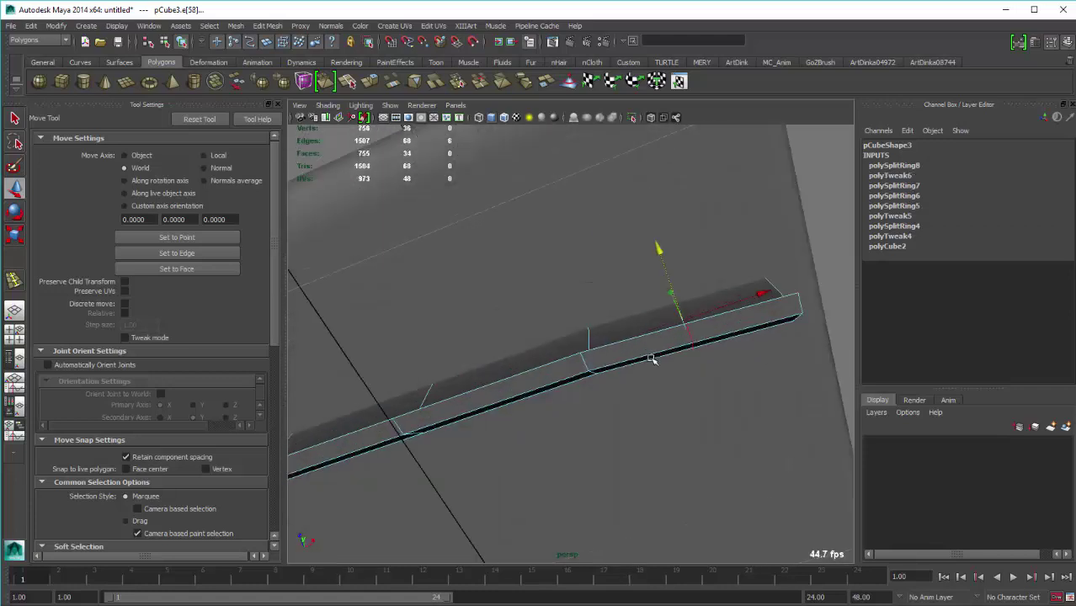
Slide the new loop, then raise the foot's end with the Move Tool
{"action": "right_click_drag", "start_coordinate": [675, 319], "coordinate": [664, 407], "text": "shift"}
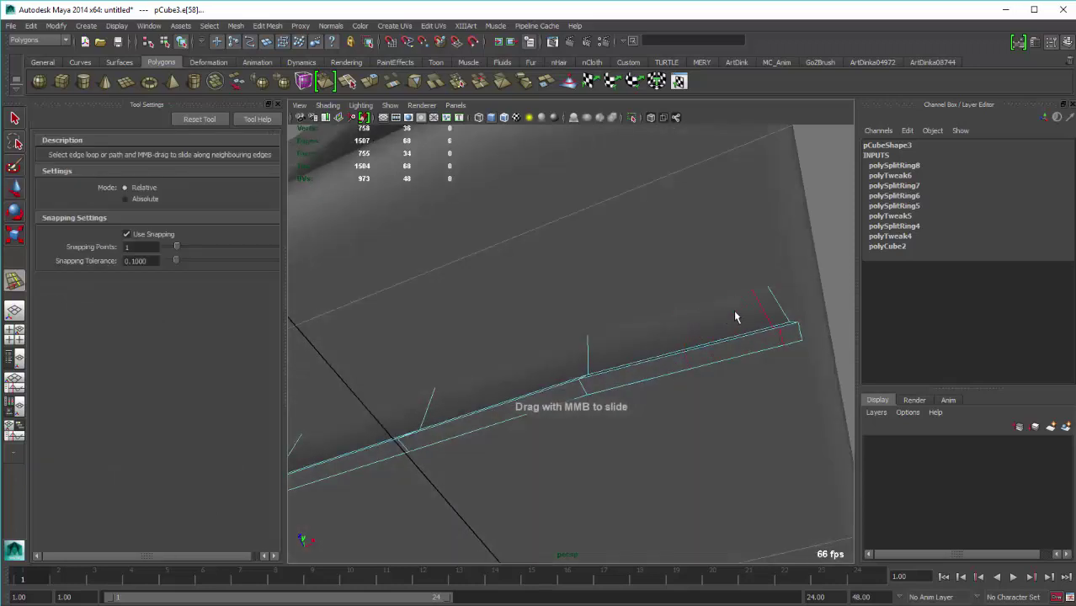
{"action": "key", "text": "w"}
{"action": "left_click_drag", "start_coordinate": [738, 309], "coordinate": [692, 337], "text": "alt"}
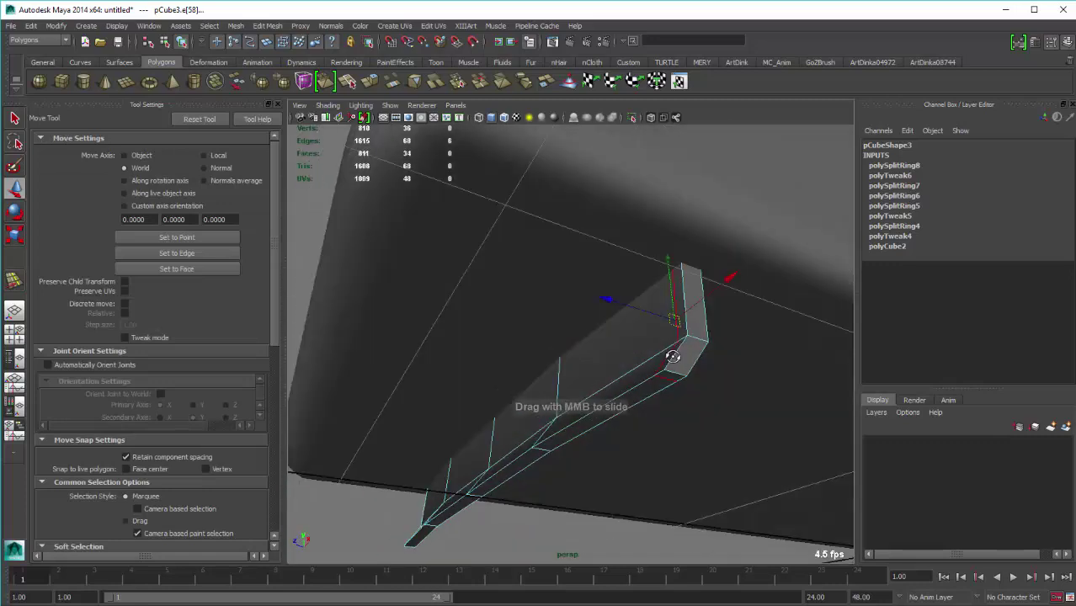
{"action": "left_click", "coordinate": [692, 337]}
{"action": "right_click_drag", "start_coordinate": [693, 334], "coordinate": [694, 333]}
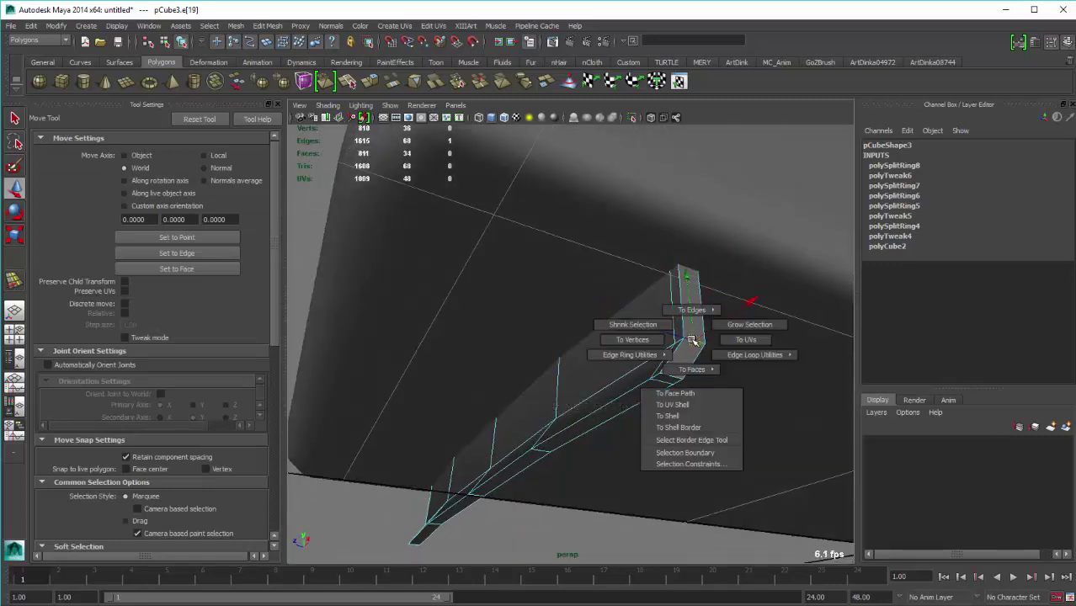
Slide bend edge e[19] along the foot and move it to curve the leg upward
{"action": "left_click_drag", "start_coordinate": [693, 330], "coordinate": [657, 351], "text": "alt"}
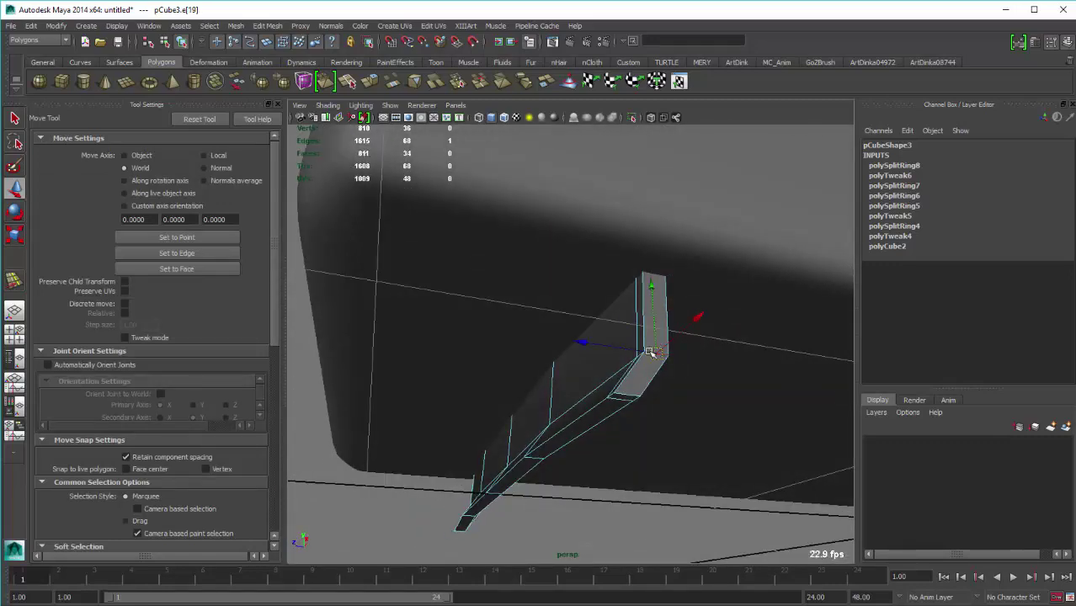
{"action": "left_click", "coordinate": [14, 283]}
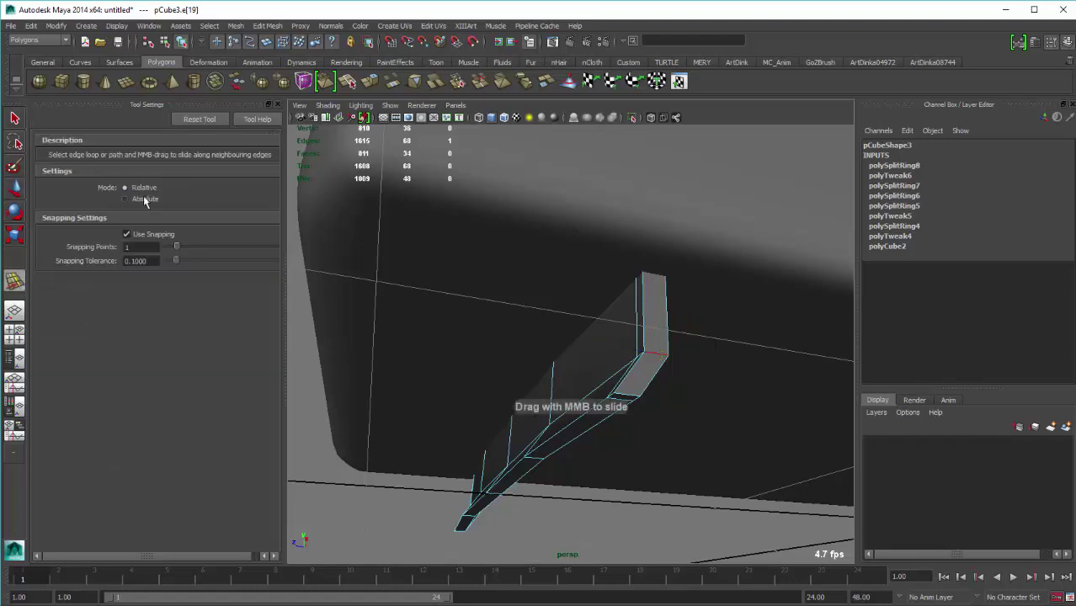
{"action": "left_click_drag", "start_coordinate": [562, 352], "coordinate": [570, 396], "text": "alt"}
{"action": "key", "text": "w"}
{"action": "right_click_drag", "start_coordinate": [569, 406], "coordinate": [620, 353]}
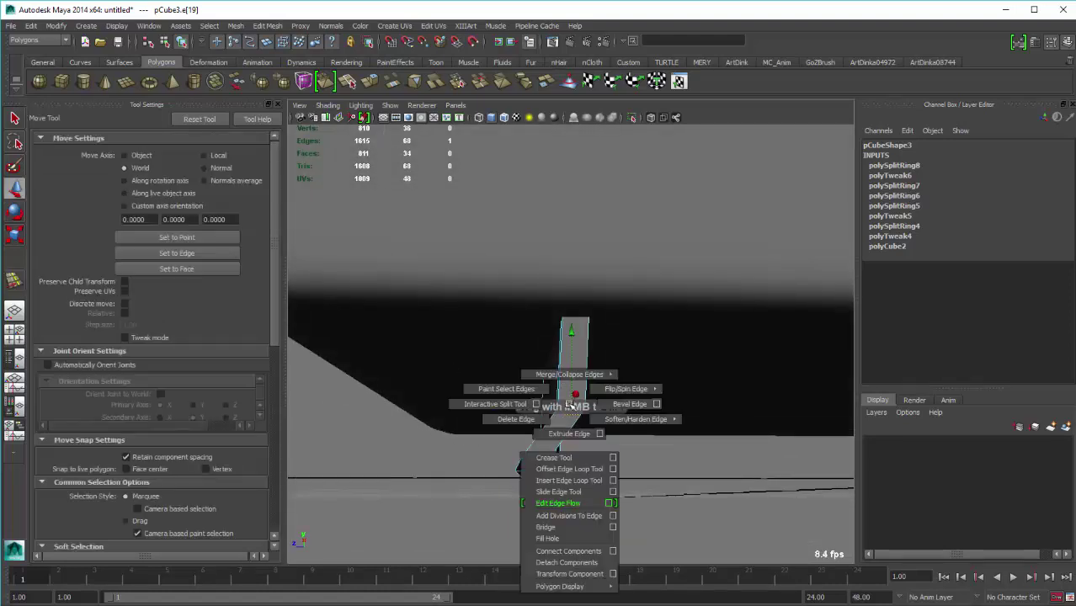
Connect the foot's edge ring with 2 segments via the Modeling Toolkit, then return to object mode
{"action": "left_click", "coordinate": [1019, 42]}
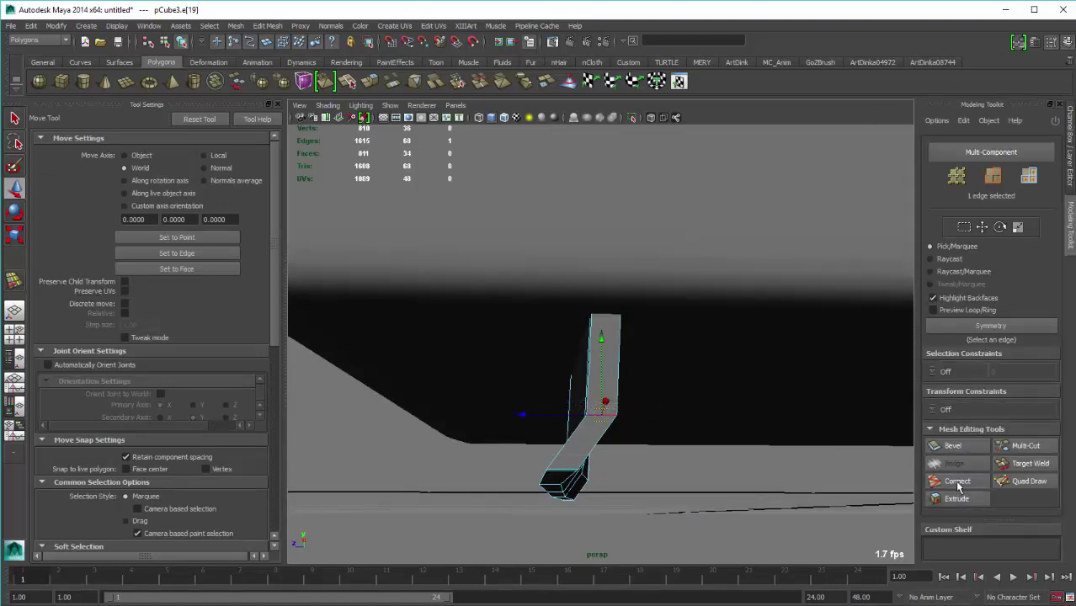
{"action": "right_click_drag", "start_coordinate": [523, 443], "coordinate": [498, 453], "text": "ctrl"}
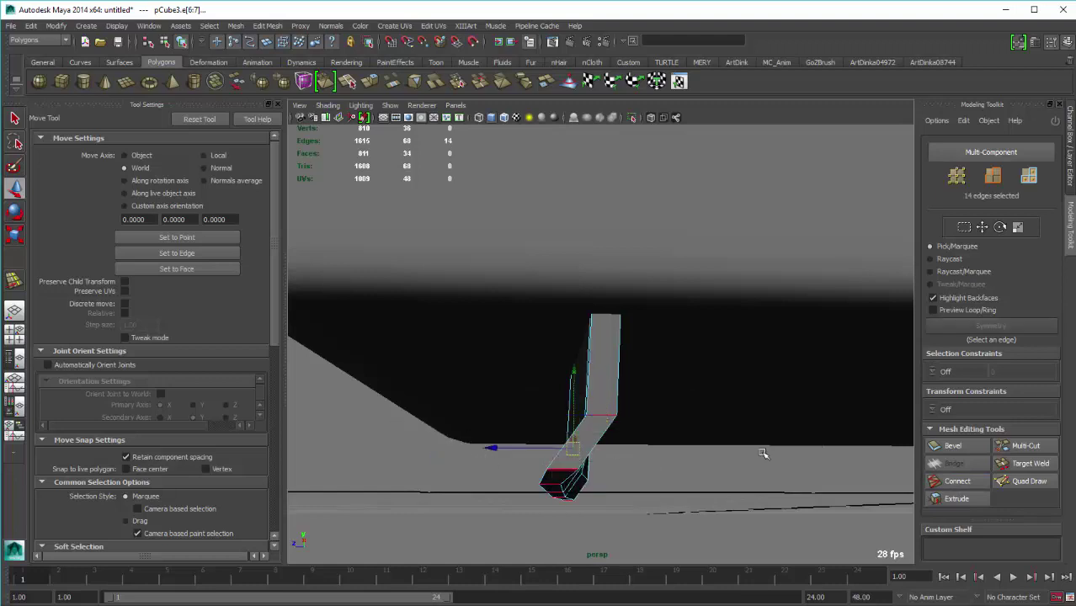
{"action": "left_click", "coordinate": [958, 482]}
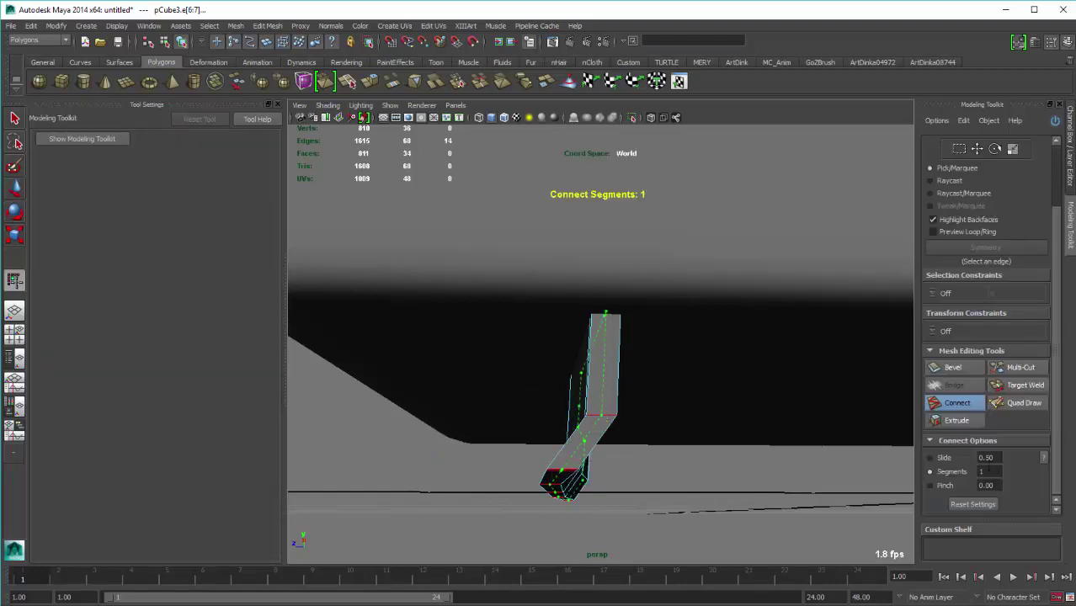
{"action": "mouse_move", "coordinate": [641, 396]}
{"action": "middle_mouse_down", "text": "ctrl"}
{"action": "mouse_move", "coordinate": [750, 397]}
{"action": "mouse_move", "coordinate": [800, 384]}
{"action": "middle_mouse_up", "text": "ctrl"}
{"action": "key", "text": "w"}
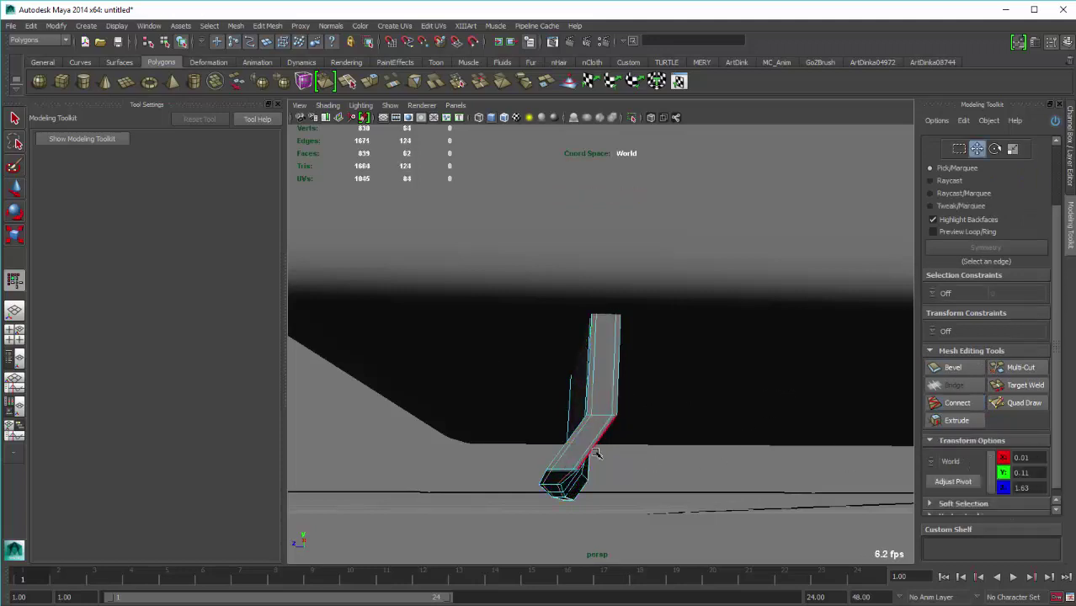
{"action": "right_click_drag", "start_coordinate": [583, 413], "coordinate": [581, 432]}
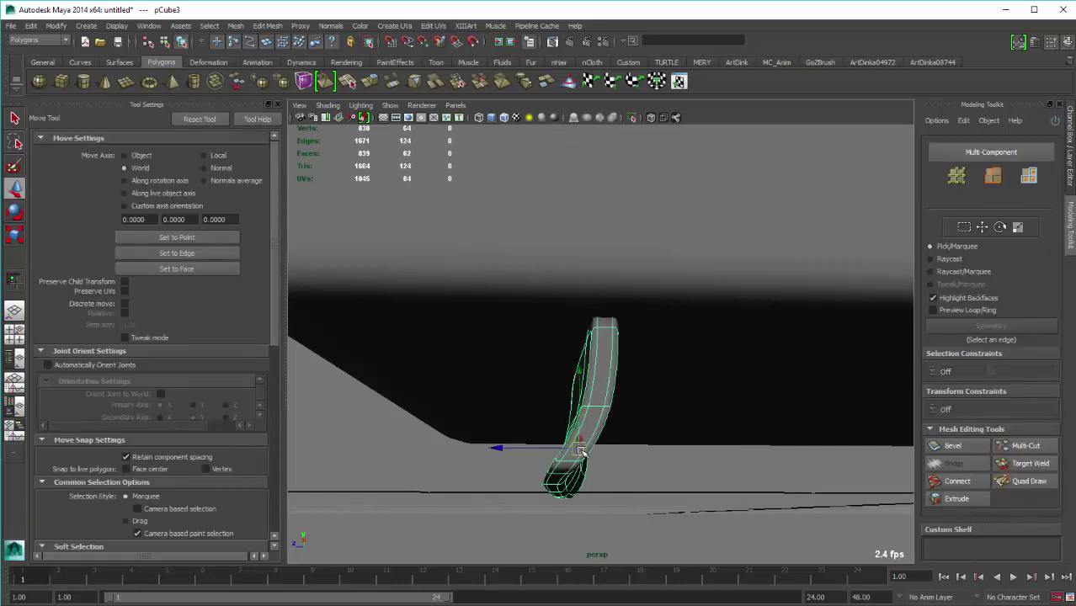
{"action": "left_click", "coordinate": [639, 464]}
{"action": "scroll", "coordinate": [644, 467], "scroll_direction": "up", "scroll_amount": 5}
Mirror the foot piece pCube3 along -Z with Mirror Geometry
{"action": "left_click_drag", "start_coordinate": [649, 471], "coordinate": [670, 495], "text": "alt"}
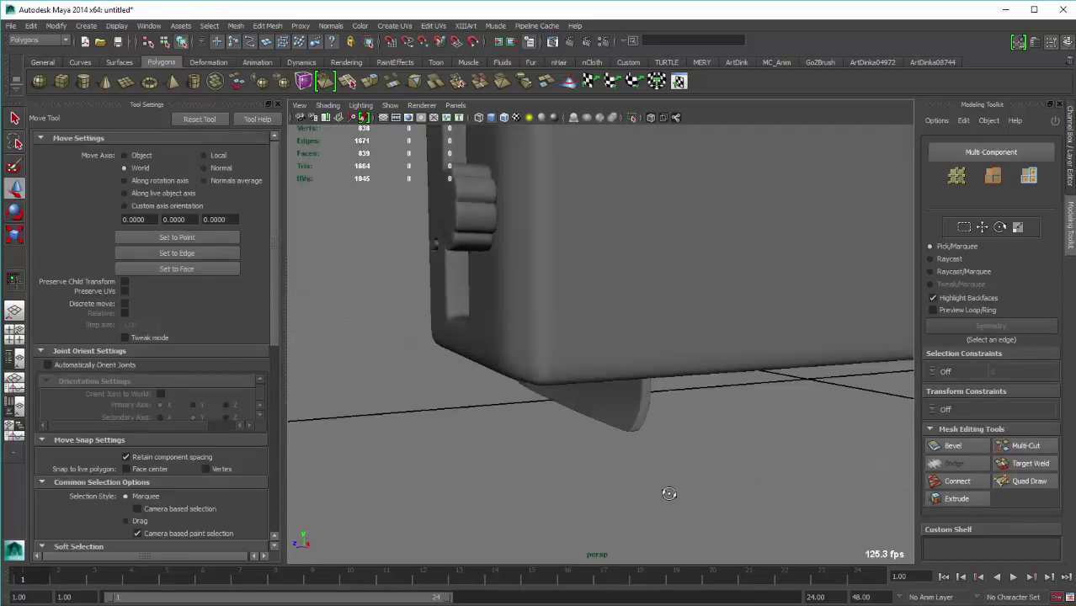
{"action": "left_click", "coordinate": [629, 414]}
{"action": "mouse_move", "coordinate": [651, 412]}
{"action": "left_mouse_down", "text": "alt"}
{"action": "mouse_move", "coordinate": [624, 409]}
{"action": "mouse_move", "coordinate": [637, 413]}
{"action": "mouse_move", "coordinate": [629, 394]}
{"action": "mouse_move", "coordinate": [621, 405]}
{"action": "left_mouse_up", "text": "alt"}
{"action": "scroll", "coordinate": [619, 404], "scroll_direction": "down", "scroll_amount": 3}
{"action": "left_click", "coordinate": [236, 26]}
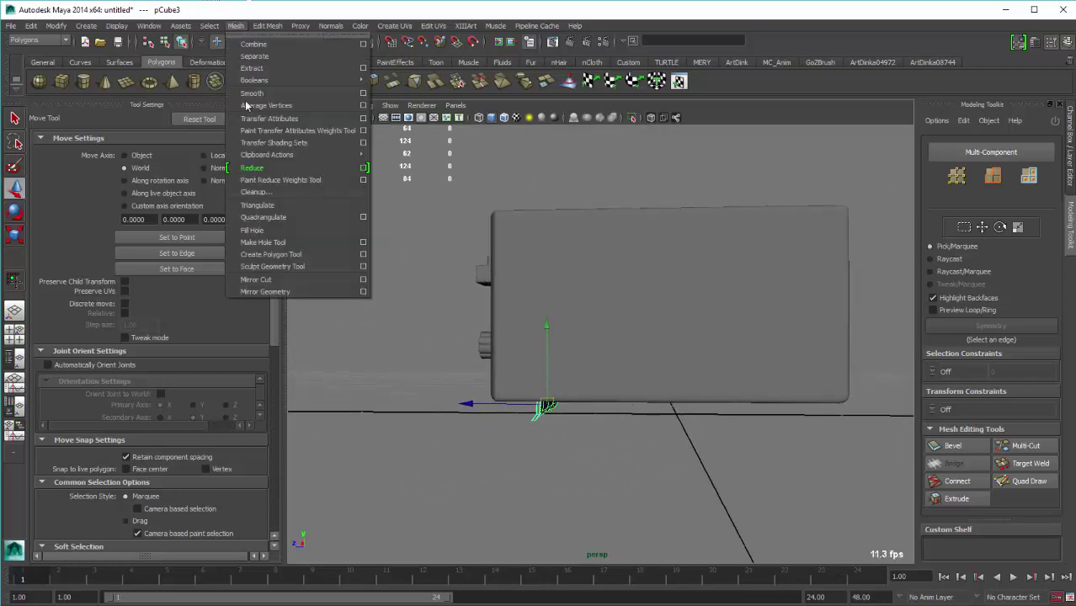
{"action": "left_click", "coordinate": [362, 291]}
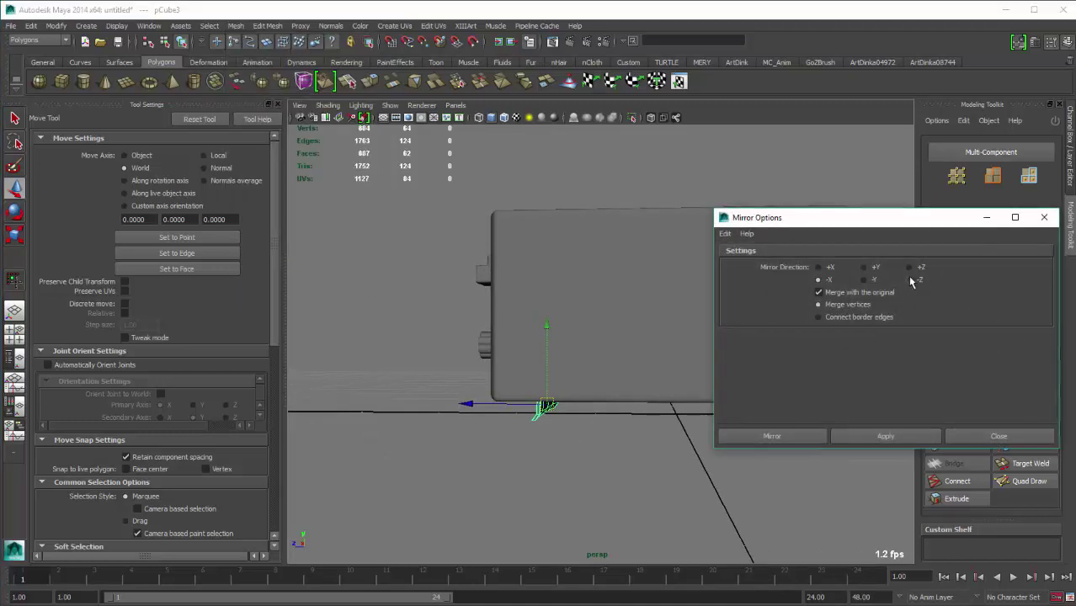
{"action": "left_click", "coordinate": [886, 437]}
{"action": "left_click", "coordinate": [999, 436]}
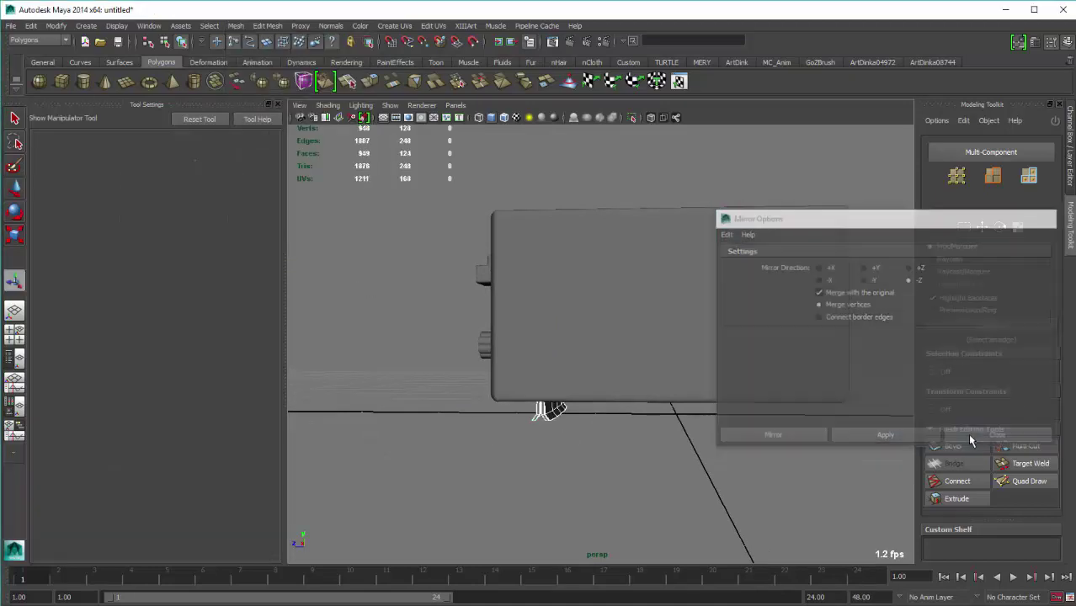
Adjust polyMirror1's Pivot Z so the mirrored foot sits at the toaster's opposite end
{"action": "key", "text": "ctrl+a"}
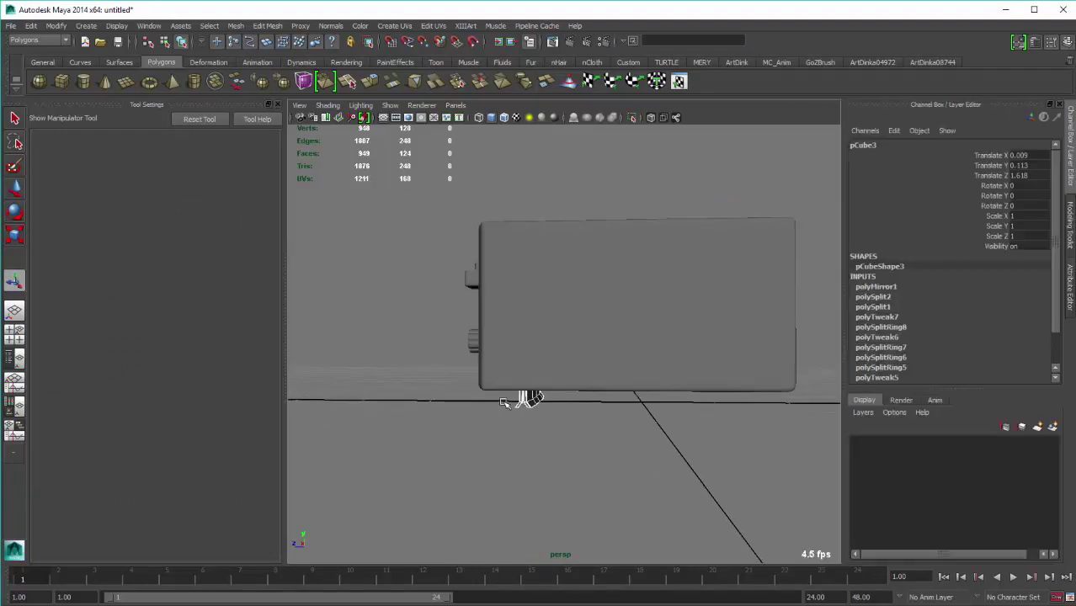
{"action": "left_click", "coordinate": [867, 288]}
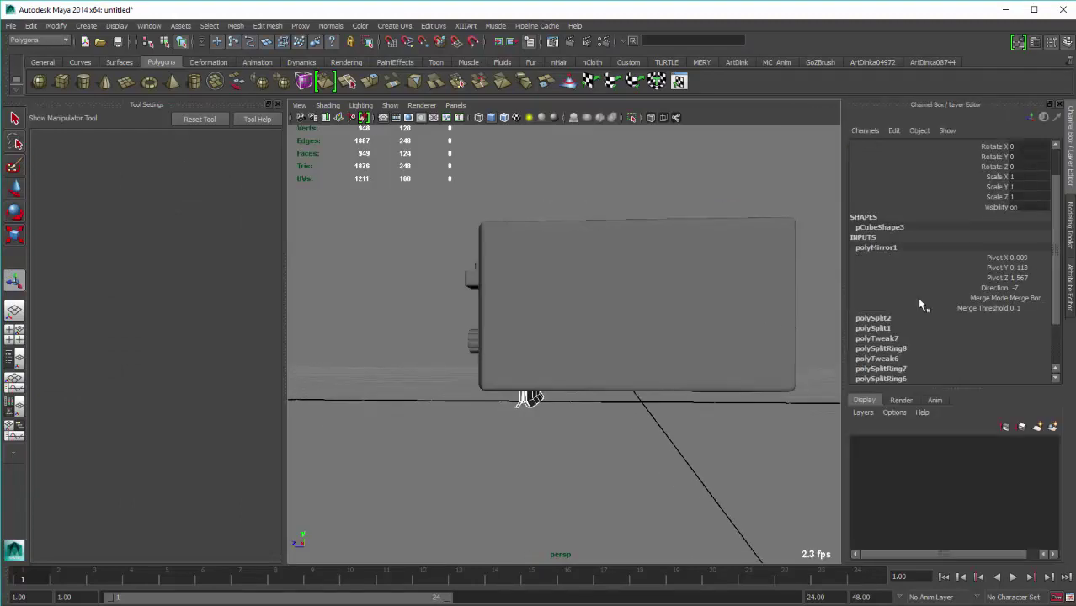
{"action": "left_click", "coordinate": [1021, 278]}
{"action": "middle_click_drag", "start_coordinate": [815, 339], "coordinate": [667, 378]}
{"action": "left_click", "coordinate": [624, 438]}
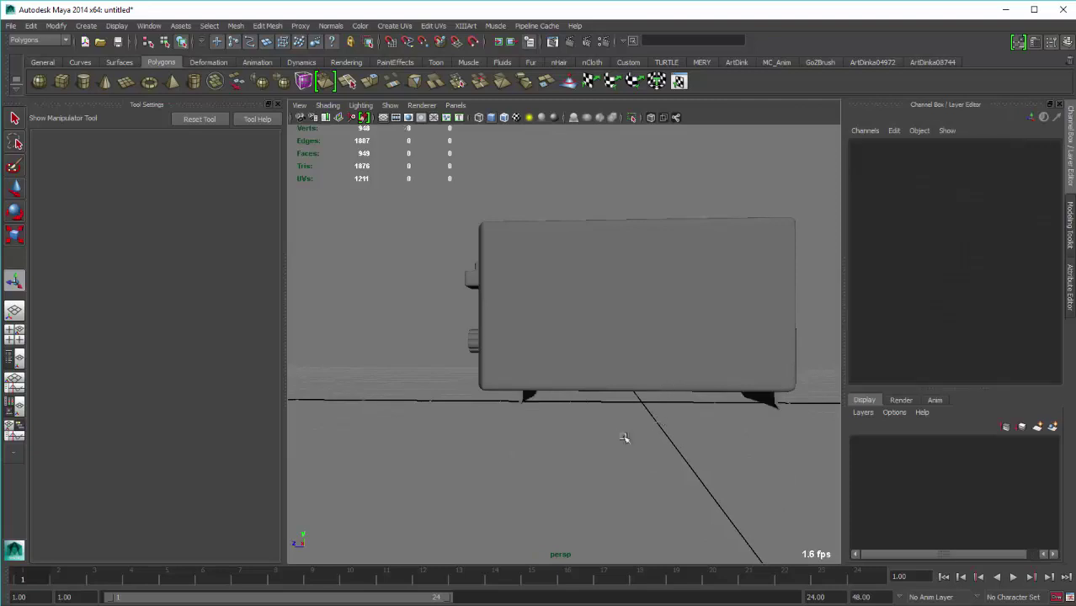
{"action": "mouse_move", "coordinate": [624, 438]}
{"action": "left_mouse_down", "text": "alt"}
{"action": "mouse_move", "coordinate": [661, 421]}
{"action": "mouse_move", "coordinate": [735, 432]}
{"action": "mouse_move", "coordinate": [598, 408]}
{"action": "mouse_move", "coordinate": [587, 416]}
{"action": "left_mouse_up", "text": "alt"}
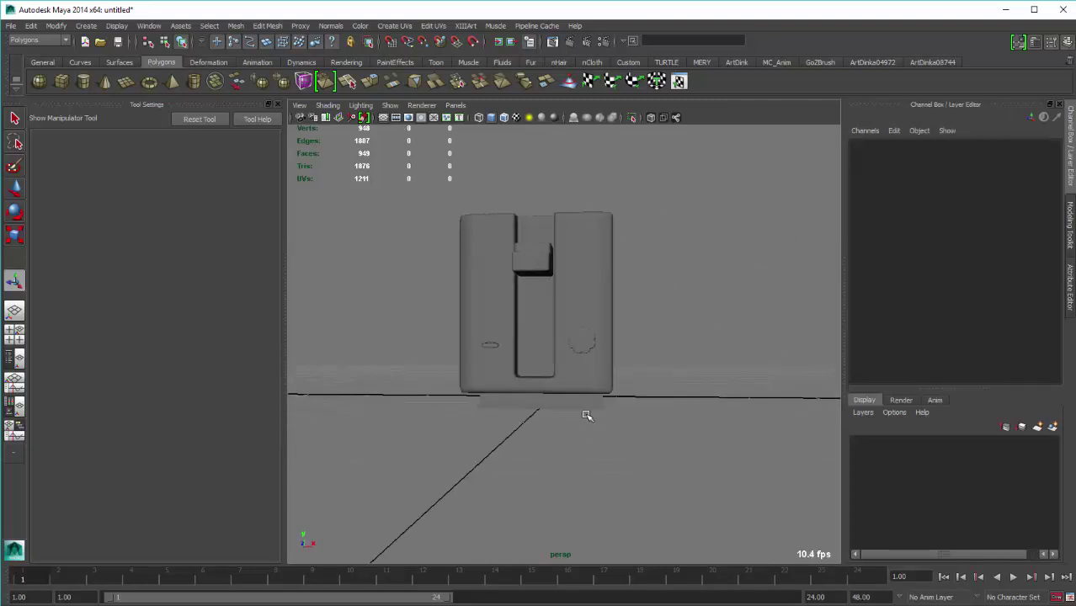
In front view, delete the faces on the left half of the feet mesh
{"action": "left_click", "coordinate": [582, 409]}
{"action": "mouse_move", "coordinate": [539, 444]}
{"action": "left_mouse_down", "text": "alt"}
{"action": "mouse_move", "coordinate": [566, 433]}
{"action": "mouse_move", "coordinate": [489, 435]}
{"action": "mouse_move", "coordinate": [485, 447]}
{"action": "left_mouse_up", "text": "alt"}
{"action": "key", "text": "space"}
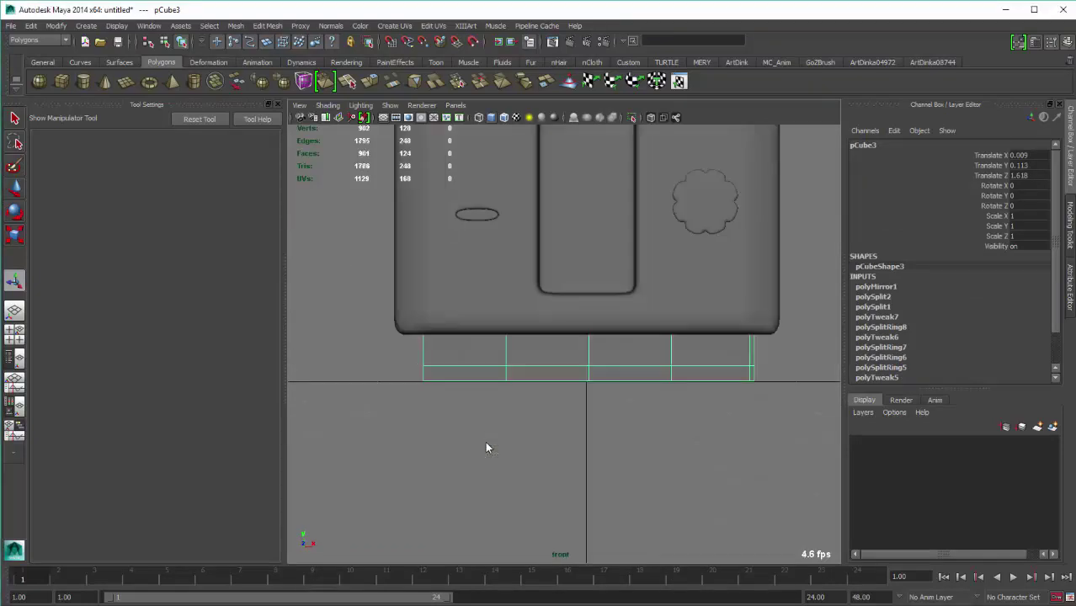
{"action": "right_click_drag", "start_coordinate": [542, 364], "coordinate": [544, 394]}
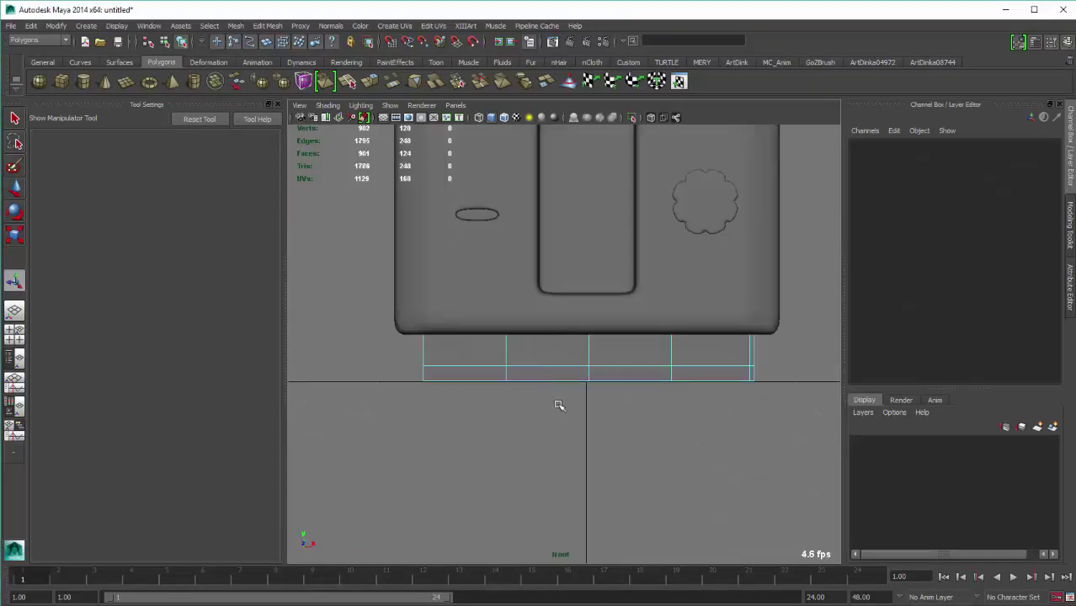
{"action": "left_click_drag", "start_coordinate": [554, 381], "coordinate": [446, 256]}
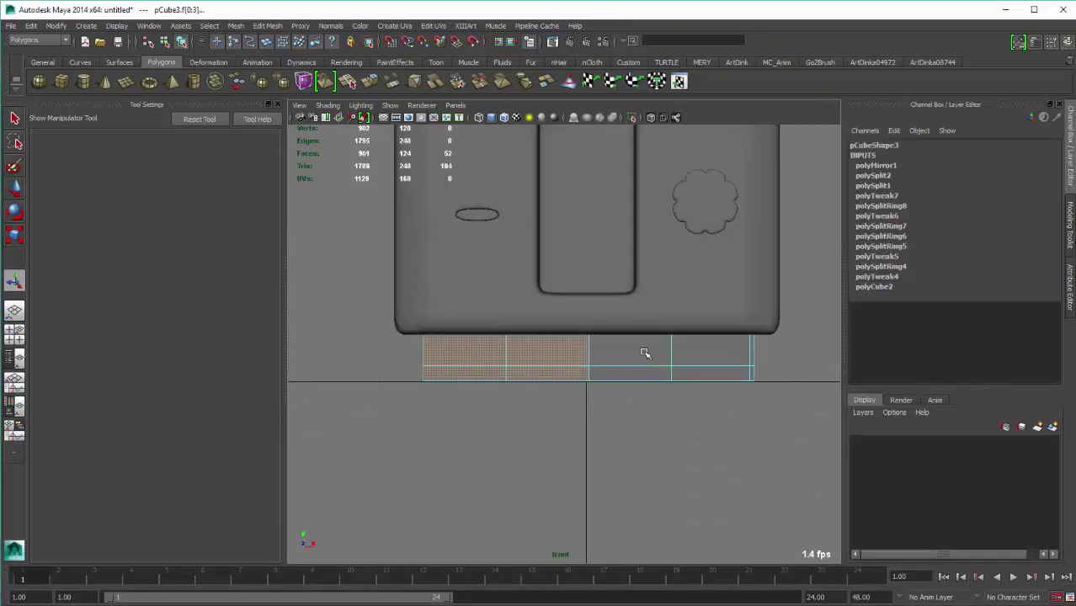
{"action": "key", "text": "Delete"}
{"action": "key", "text": "F8"}
Set the feet mesh's Translate X to 0
{"action": "key", "text": "w"}
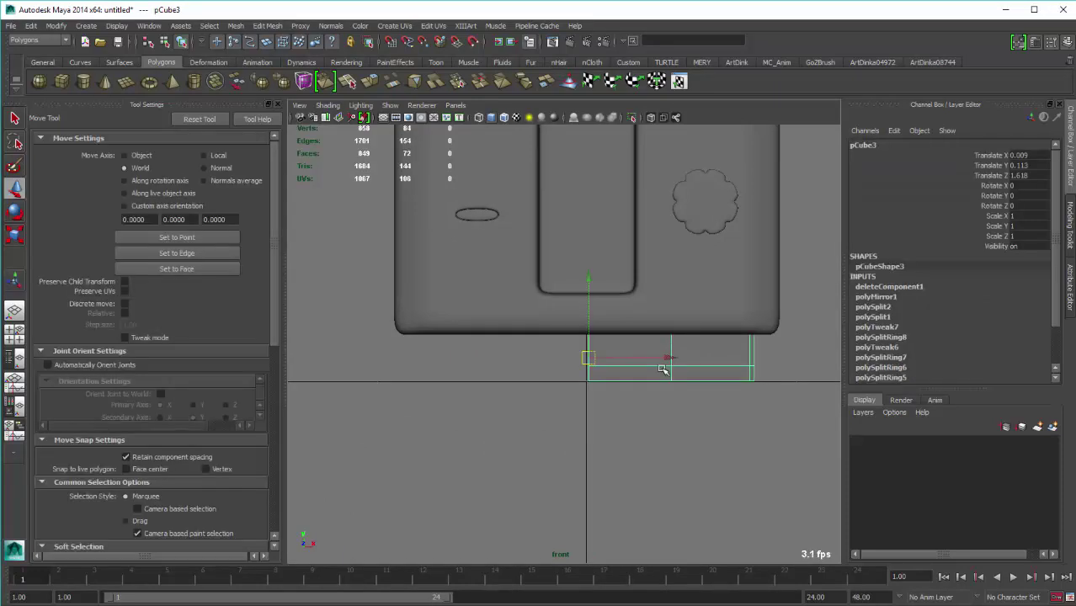
{"action": "double_click", "coordinate": [1028, 155]}
{"action": "type", "text": "0"}
{"action": "key", "text": "Return"}
{"action": "left_click", "coordinate": [240, 27]}
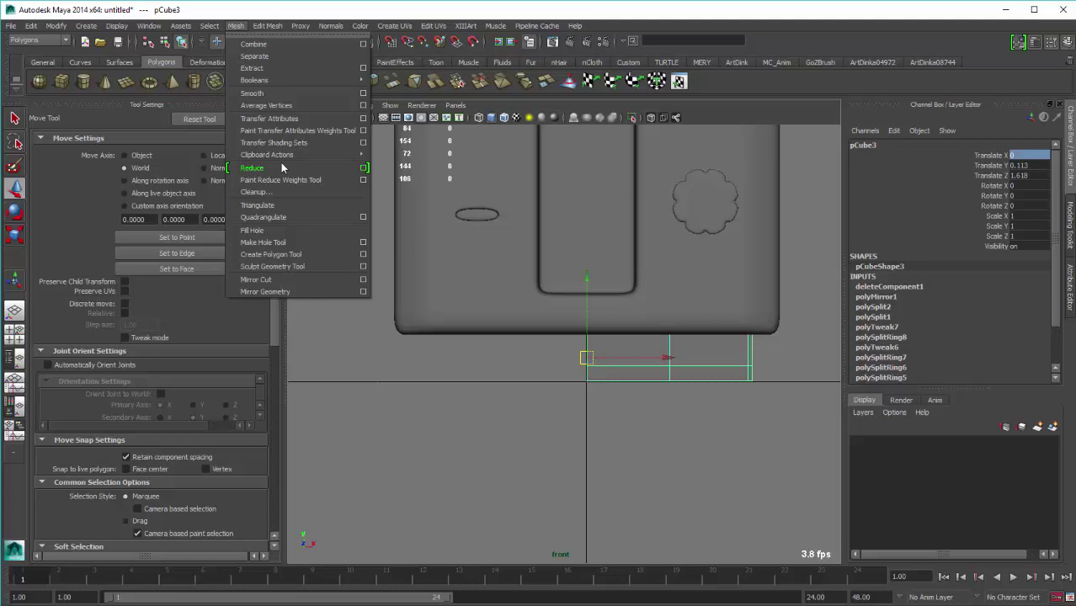
Mirror the feet across -X and set polyMirror2's Merge Threshold to 0.01
{"action": "left_click", "coordinate": [364, 292]}
{"action": "left_click", "coordinate": [819, 280]}
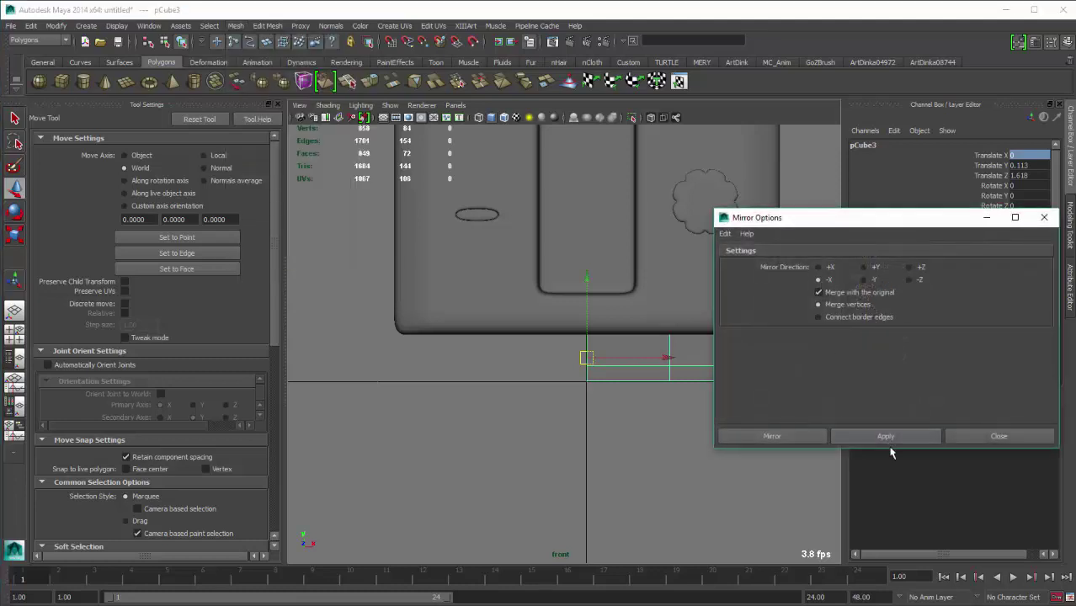
{"action": "left_click", "coordinate": [900, 440]}
{"action": "left_click", "coordinate": [993, 442]}
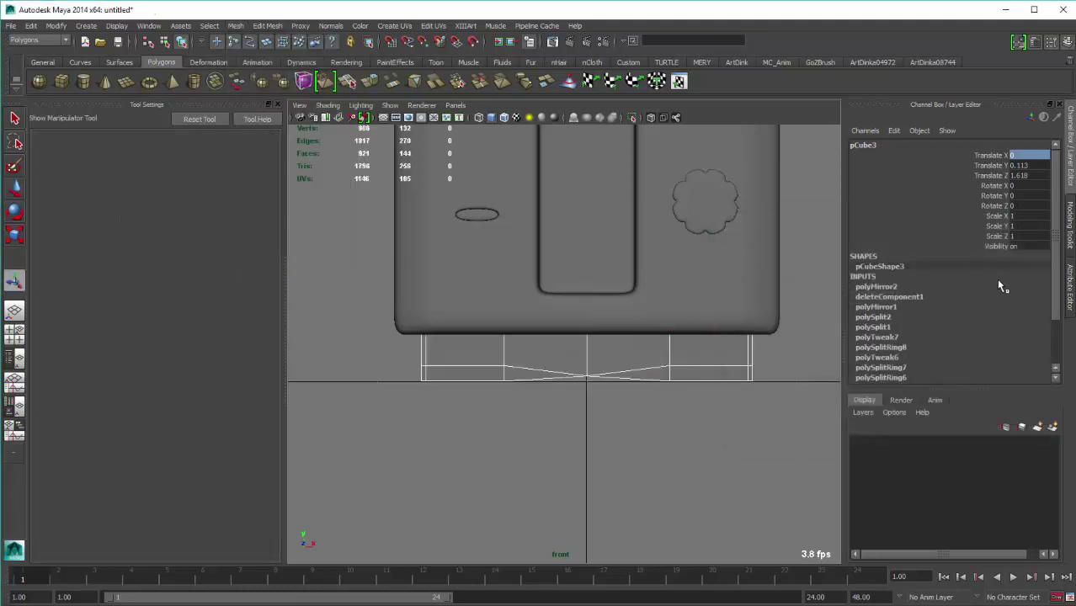
{"action": "scroll", "coordinate": [990, 280], "scroll_direction": "down", "scroll_amount": 3}
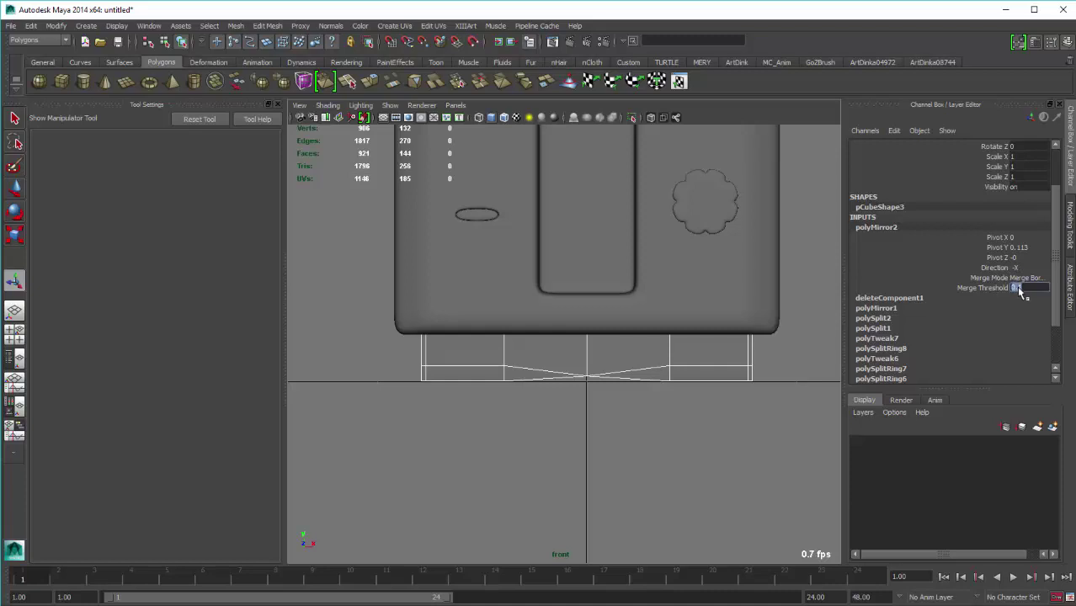
{"action": "key", "text": "Return"}
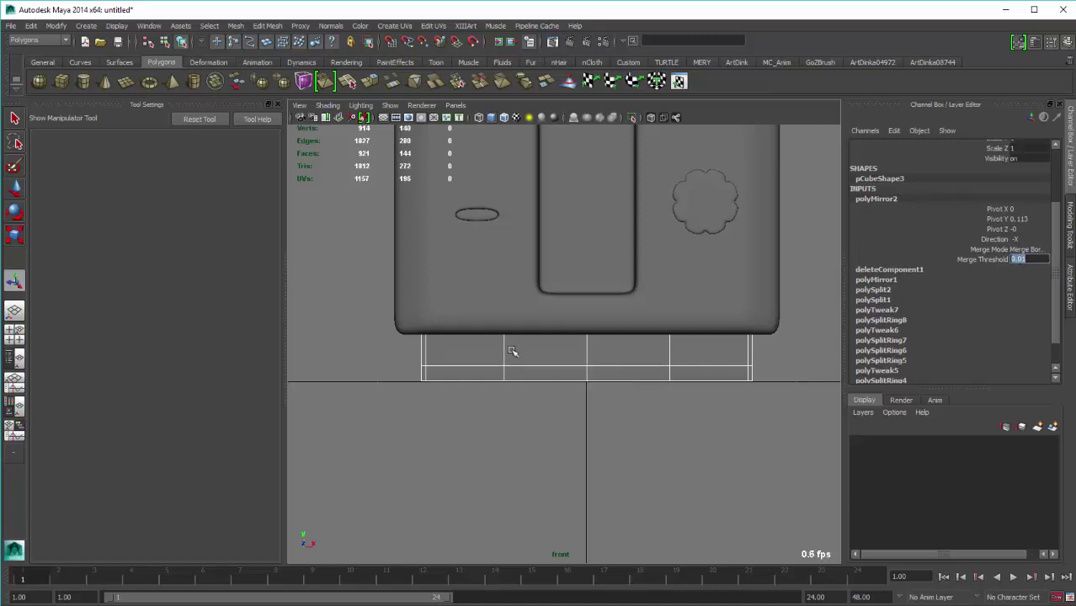
Return to perspective view, deselect the feet and frame the whole toaster
{"action": "key", "text": "space"}
{"action": "left_click_drag", "start_coordinate": [555, 380], "coordinate": [559, 349]}
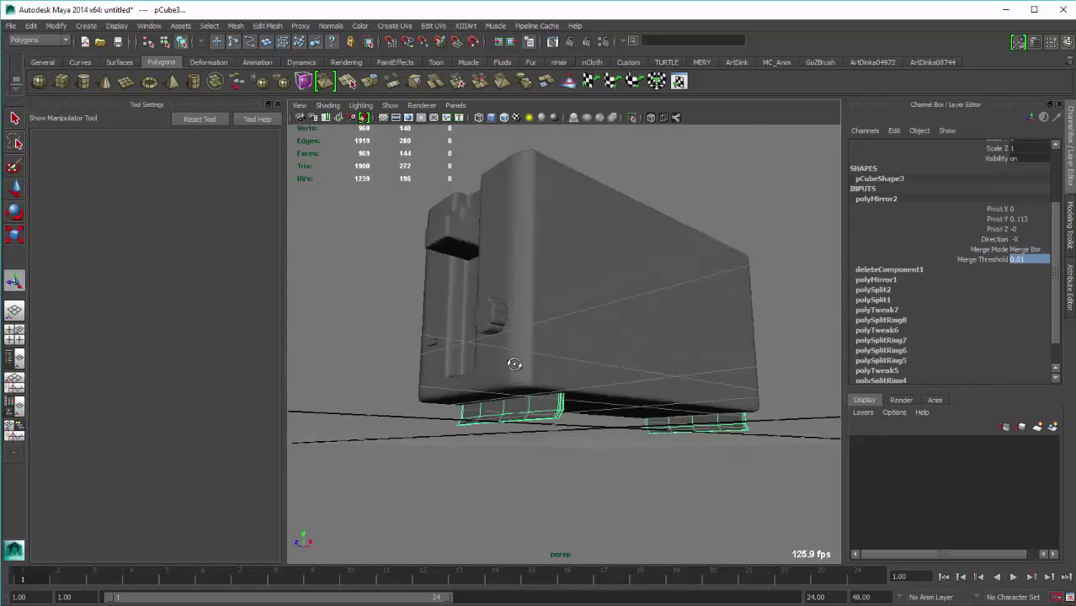
{"action": "left_click_drag", "start_coordinate": [539, 404], "coordinate": [558, 431], "text": "alt"}
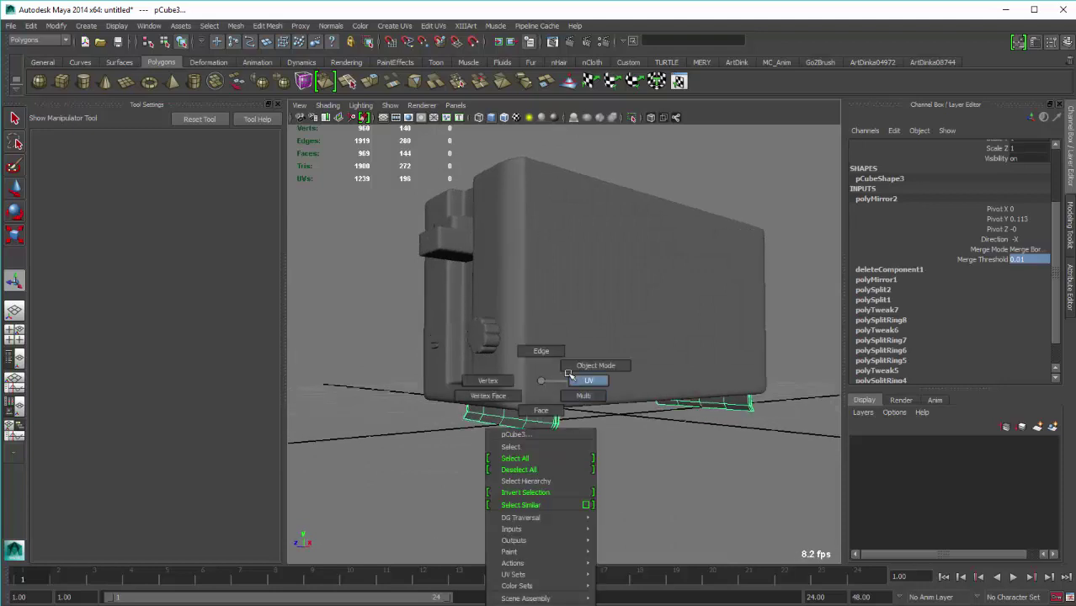
{"action": "right_click_drag", "start_coordinate": [543, 422], "coordinate": [588, 373]}
{"action": "left_click", "coordinate": [598, 442]}
{"action": "left_click_drag", "start_coordinate": [639, 451], "coordinate": [670, 465], "text": "alt"}
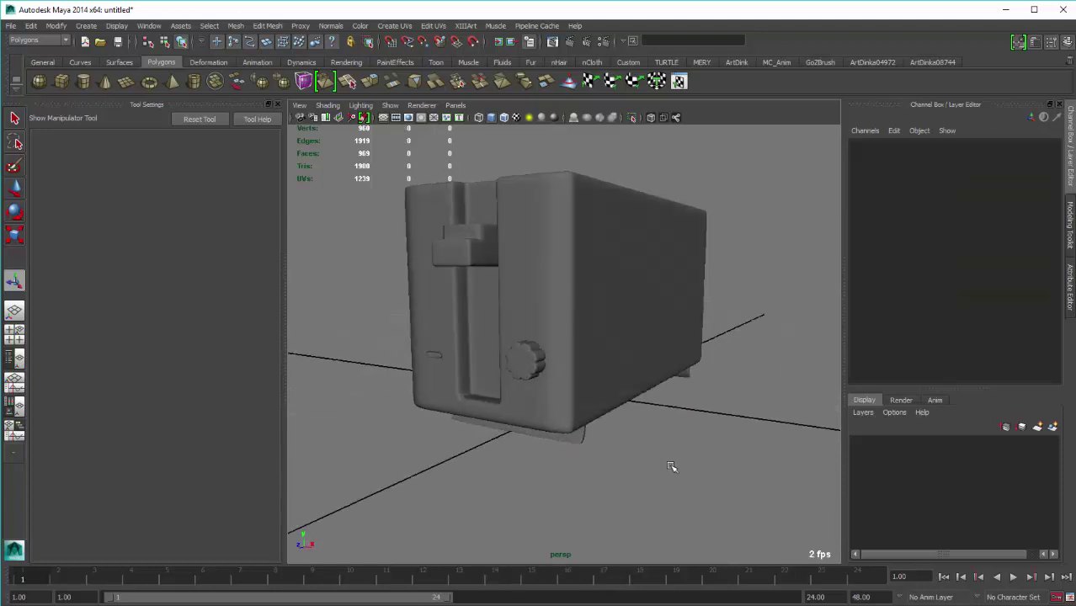
{"action": "scroll", "coordinate": [661, 380], "scroll_direction": "down", "scroll_amount": 3}
{"action": "mouse_move", "coordinate": [661, 380]}
{"action": "left_mouse_down", "text": "alt"}
{"action": "mouse_move", "coordinate": [675, 397]}
{"action": "mouse_move", "coordinate": [625, 375]}
{"action": "mouse_move", "coordinate": [632, 380]}
{"action": "left_mouse_up", "text": "alt"}
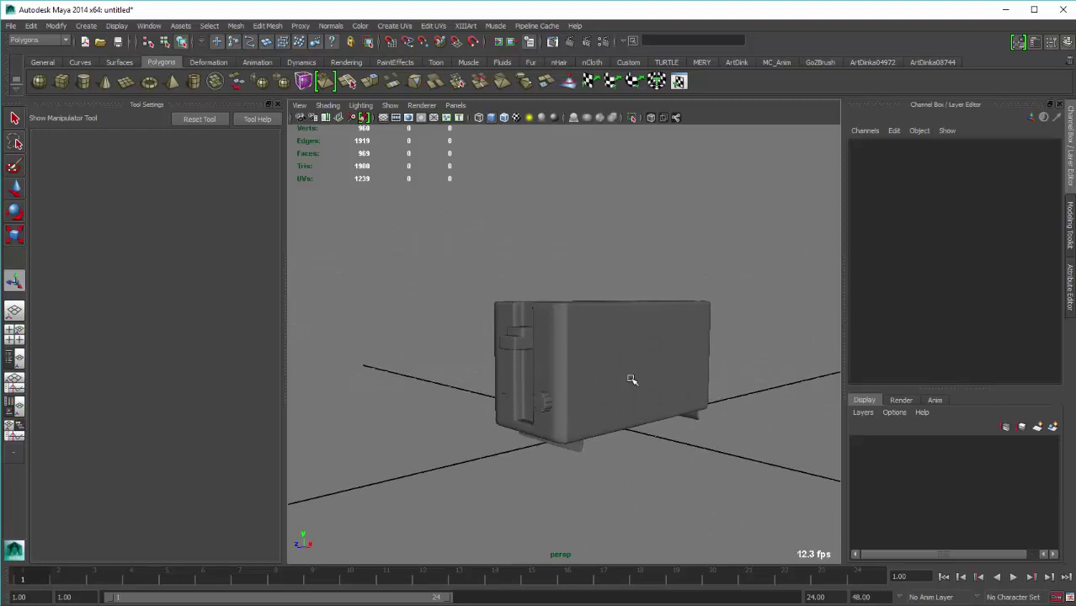
Save the scene as toaster.ma in the Desktop folder
{"action": "key", "text": "ctrl+s"}
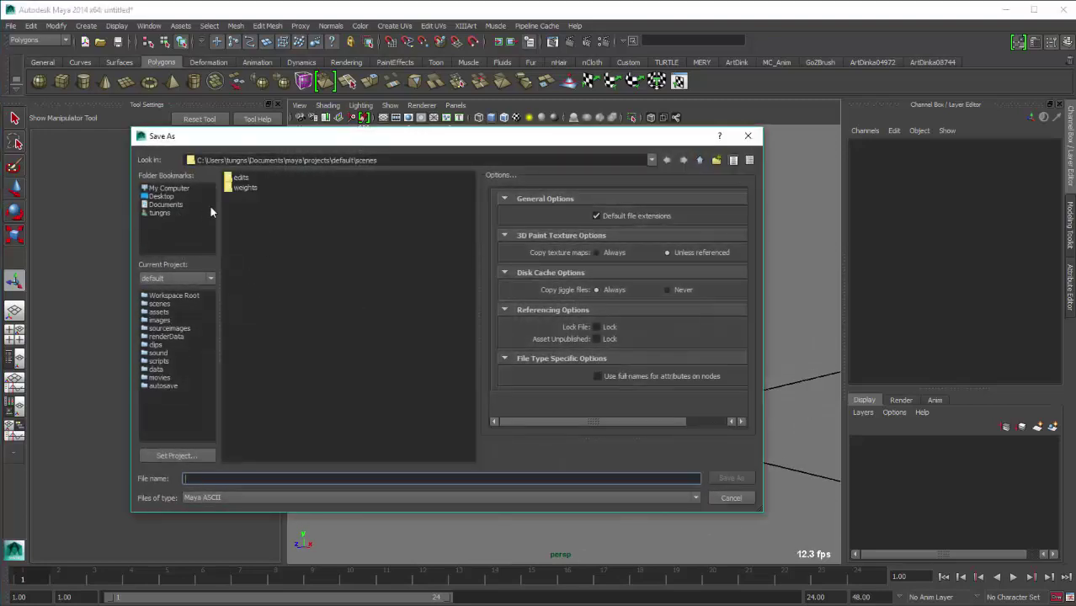
{"action": "type", "text": "toaster"}
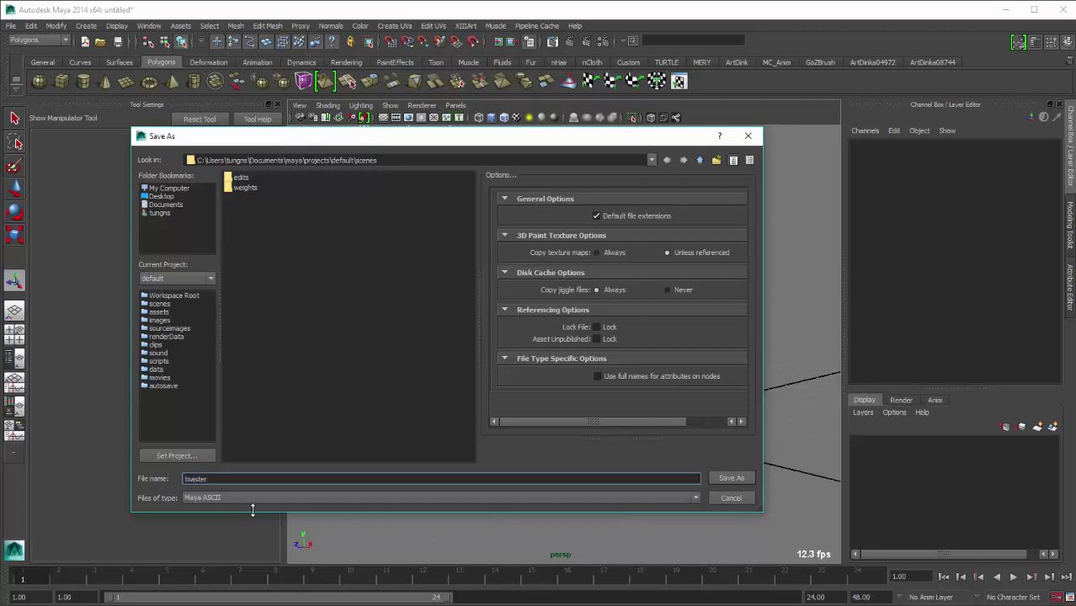
{"action": "left_click", "coordinate": [153, 189]}
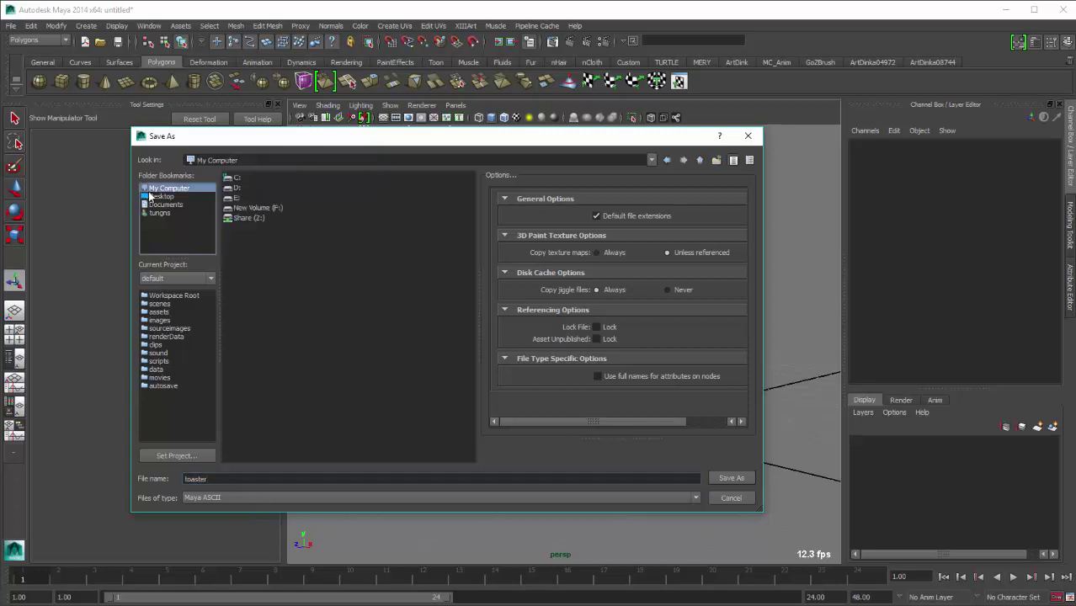
{"action": "left_click", "coordinate": [163, 197]}
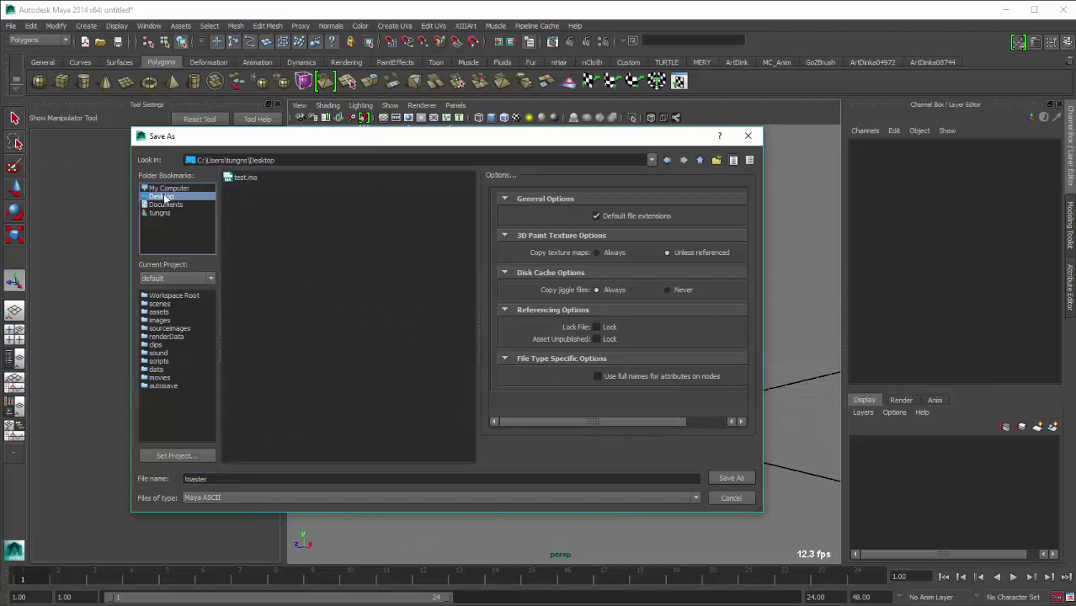
{"action": "left_click", "coordinate": [732, 478]}
Select the toaster body, open the Windows menu, then deselect and orbit the model
{"action": "mouse_move", "coordinate": [682, 440]}
{"action": "left_mouse_down", "text": "alt"}
{"action": "mouse_move", "coordinate": [572, 413]}
{"action": "mouse_move", "coordinate": [610, 419]}
{"action": "mouse_move", "coordinate": [644, 464]}
{"action": "mouse_move", "coordinate": [619, 395]}
{"action": "left_mouse_up", "text": "alt"}
{"action": "left_click", "coordinate": [620, 395]}
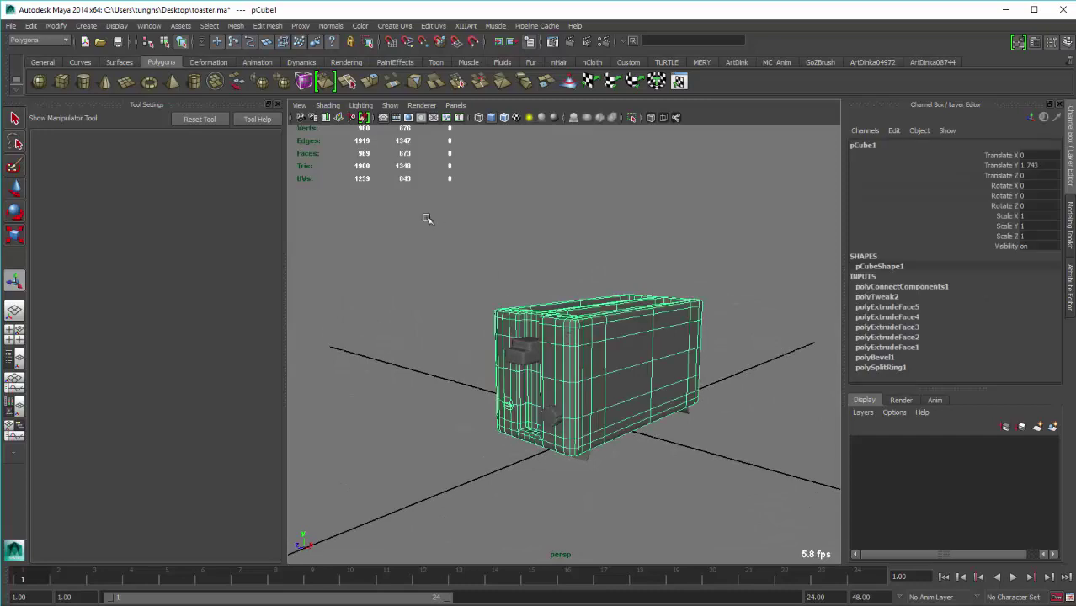
{"action": "left_click", "coordinate": [161, 29]}
{"action": "left_click", "coordinate": [588, 262]}
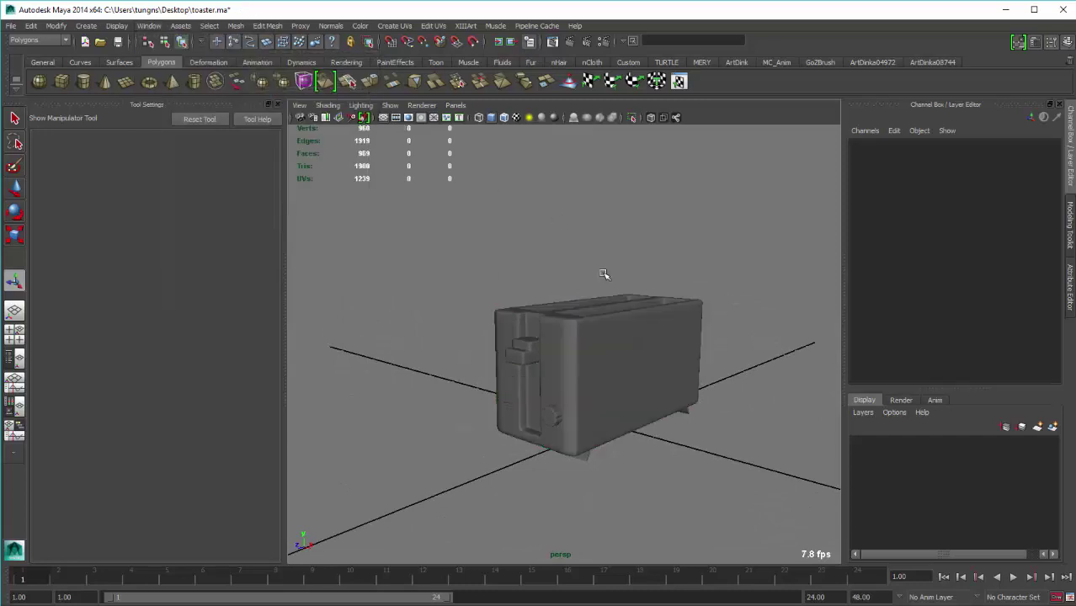
{"action": "left_click_drag", "start_coordinate": [589, 262], "coordinate": [580, 263], "text": "alt"}
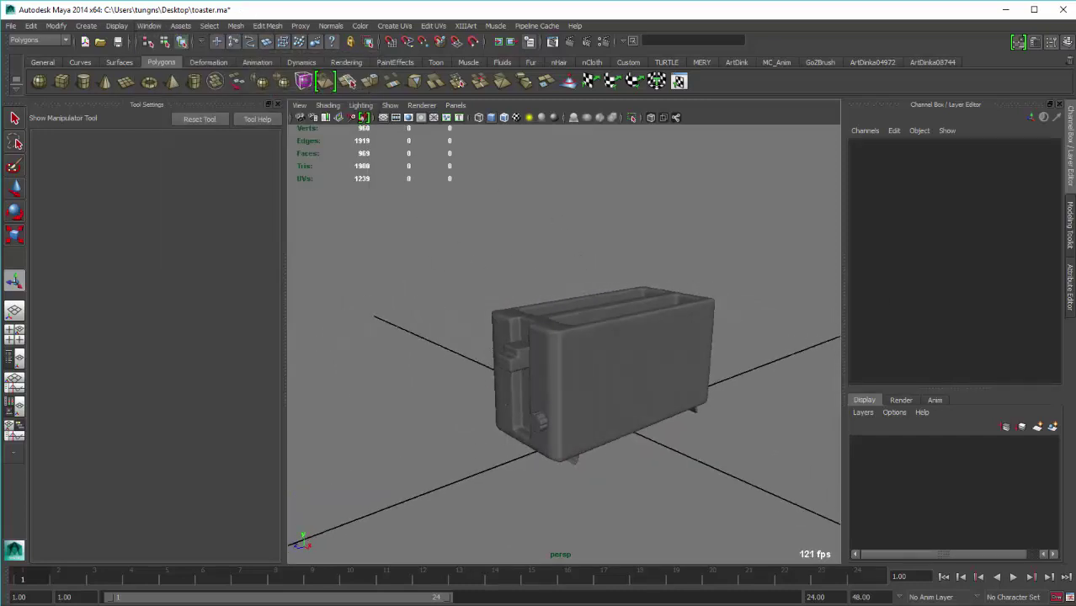